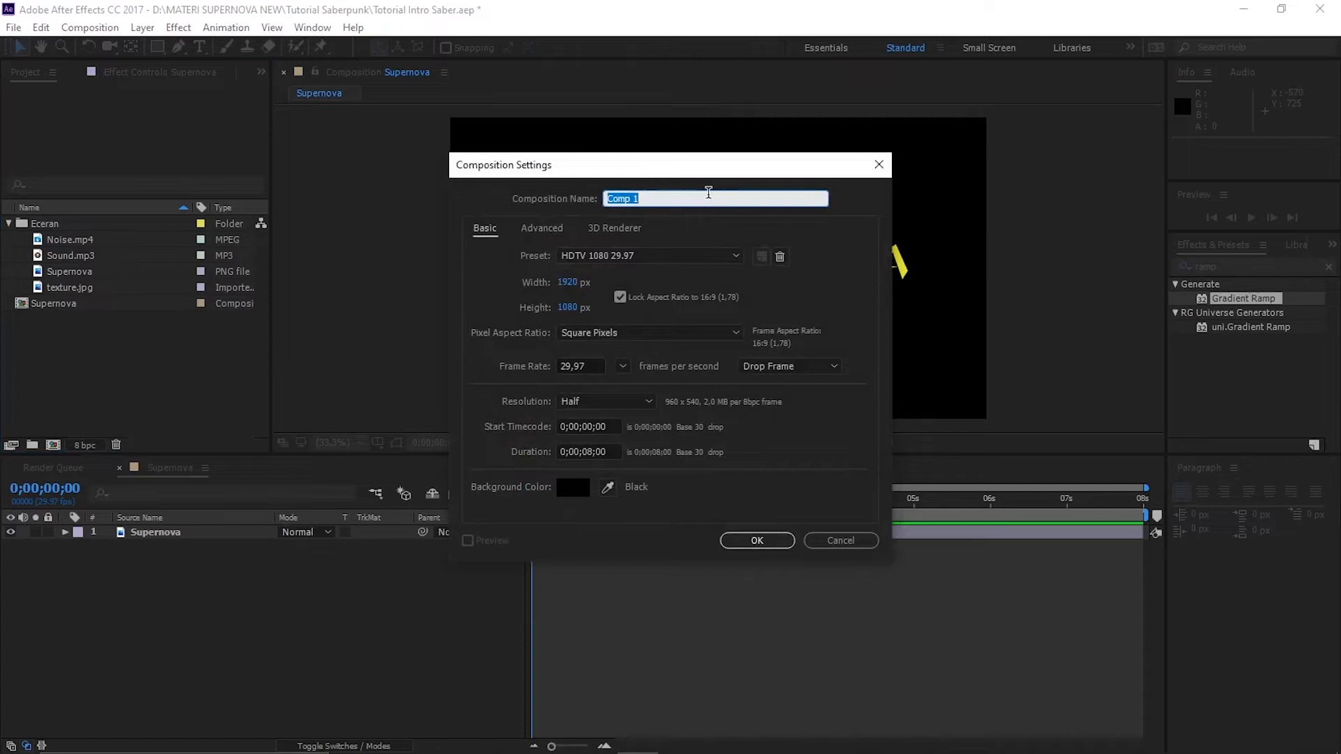
Create the new composition as Logo Supernova and add the Supernova composition to it as a layer
{"action": "type", "text": "pernova"}
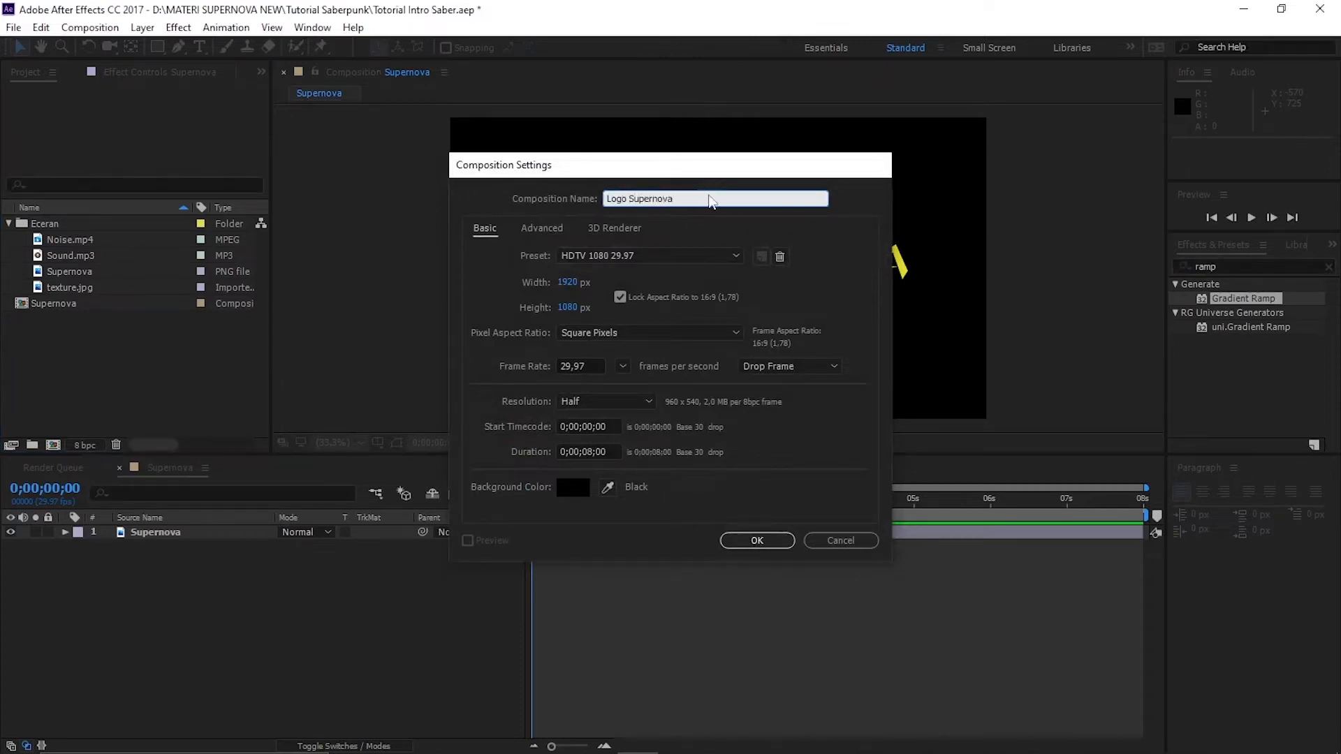
{"action": "key", "text": "Return"}
{"action": "left_click_drag", "start_coordinate": [86, 321], "coordinate": [84, 550]}
{"action": "left_click", "coordinate": [171, 535]}
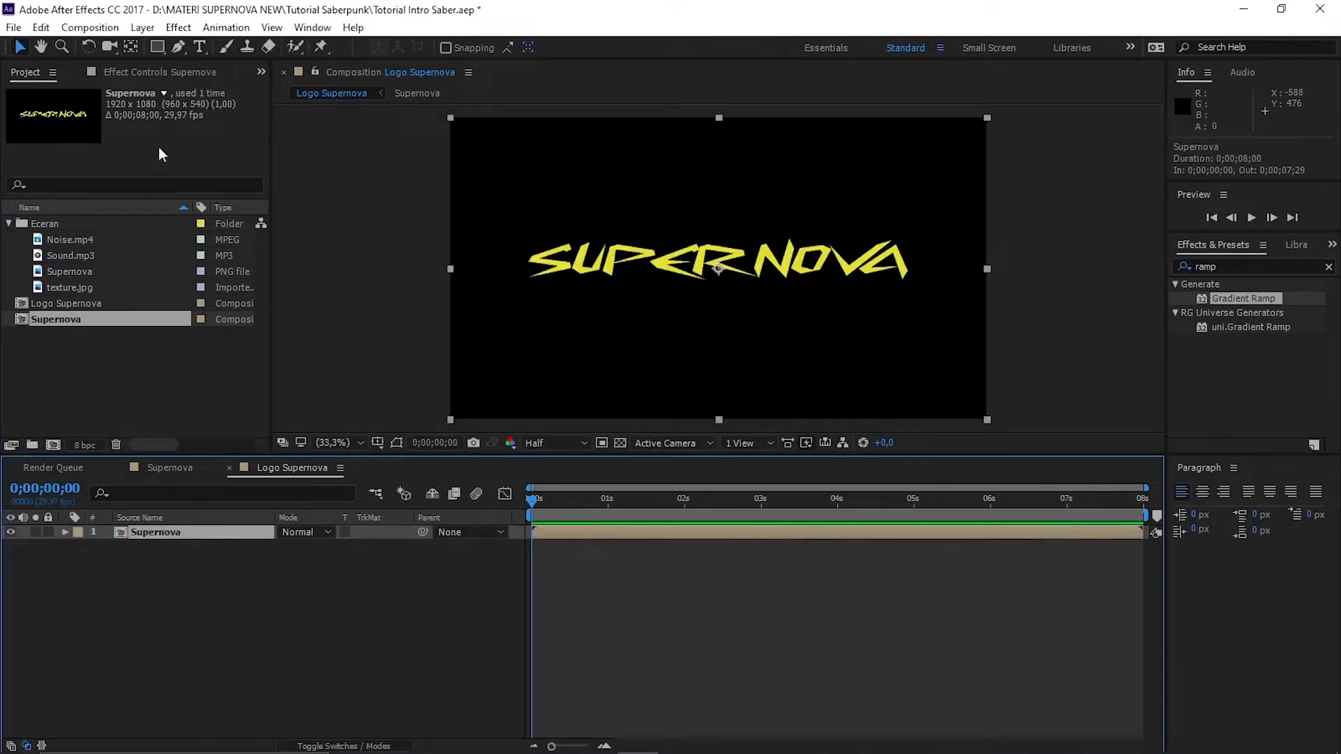
Auto-trace the Supernova layer's alpha channel on the current frame and hide the mask outlines in the viewer
{"action": "left_click", "coordinate": [149, 29]}
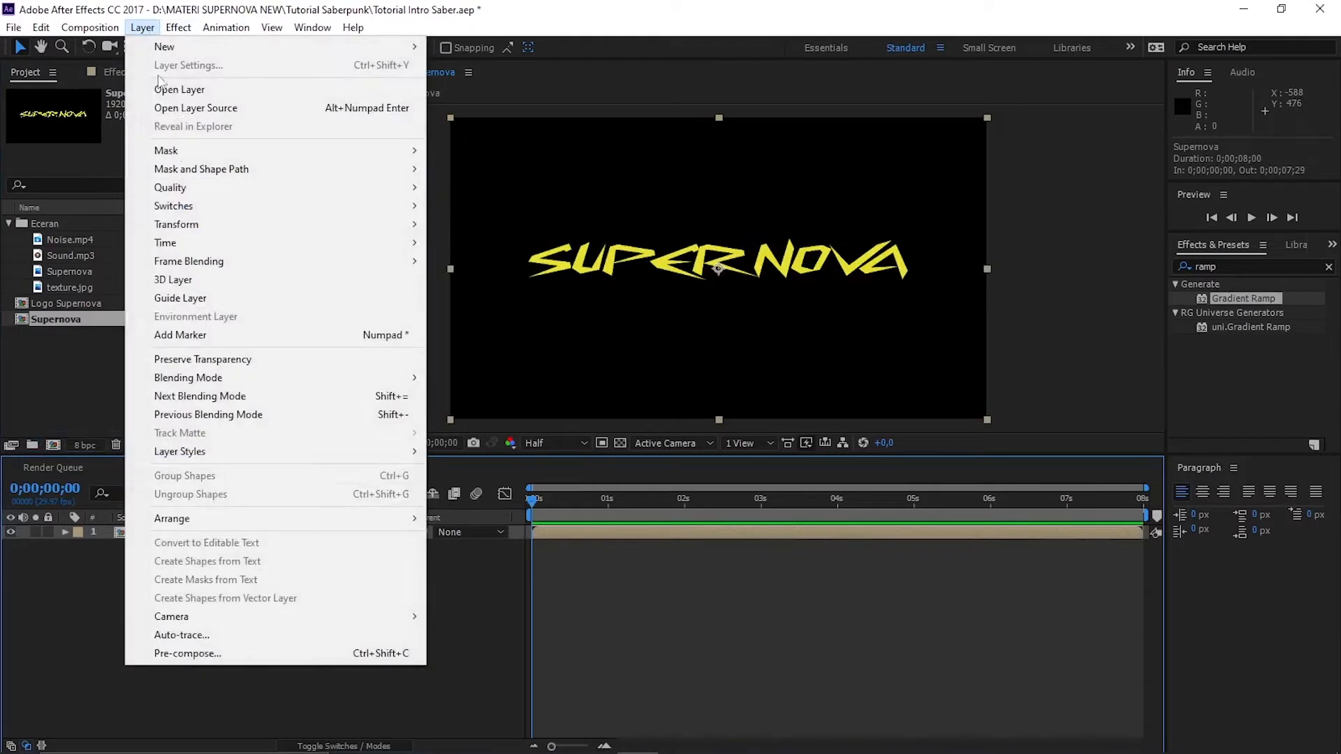
{"action": "left_click", "coordinate": [196, 634]}
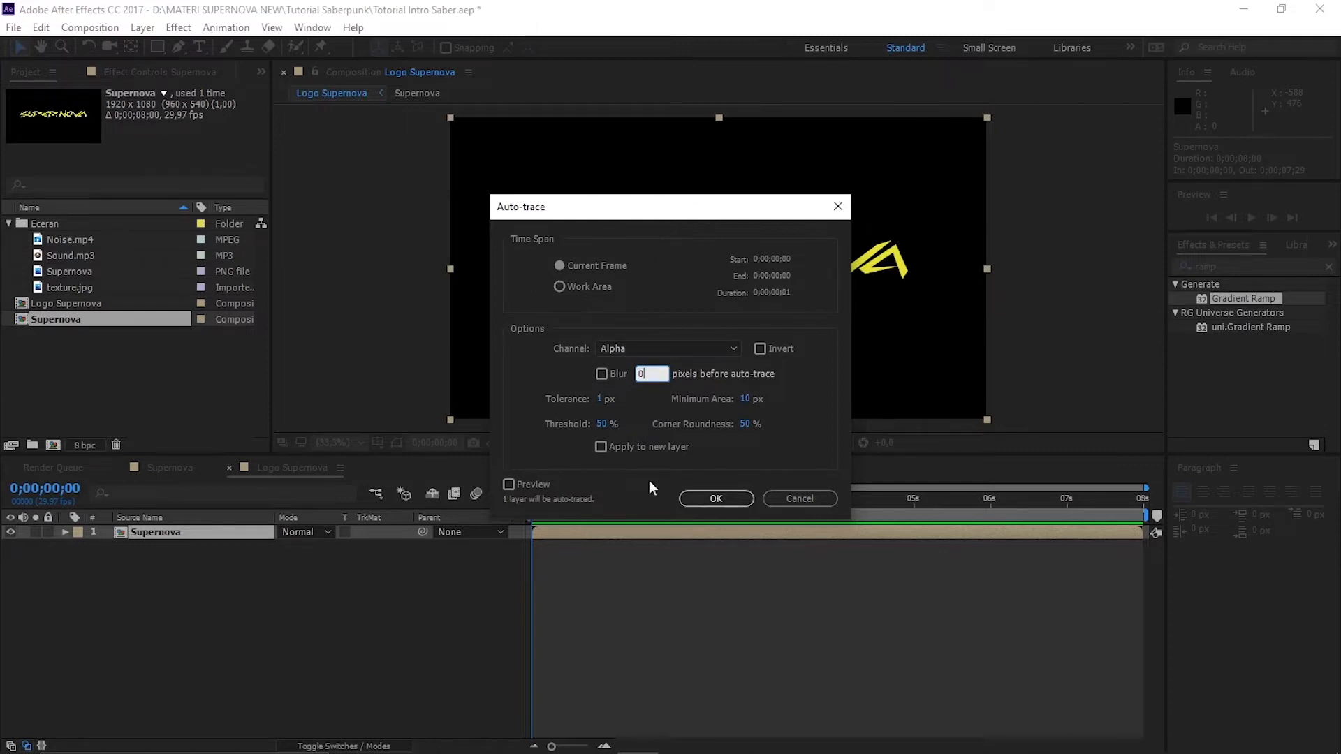
{"action": "left_click", "coordinate": [716, 499]}
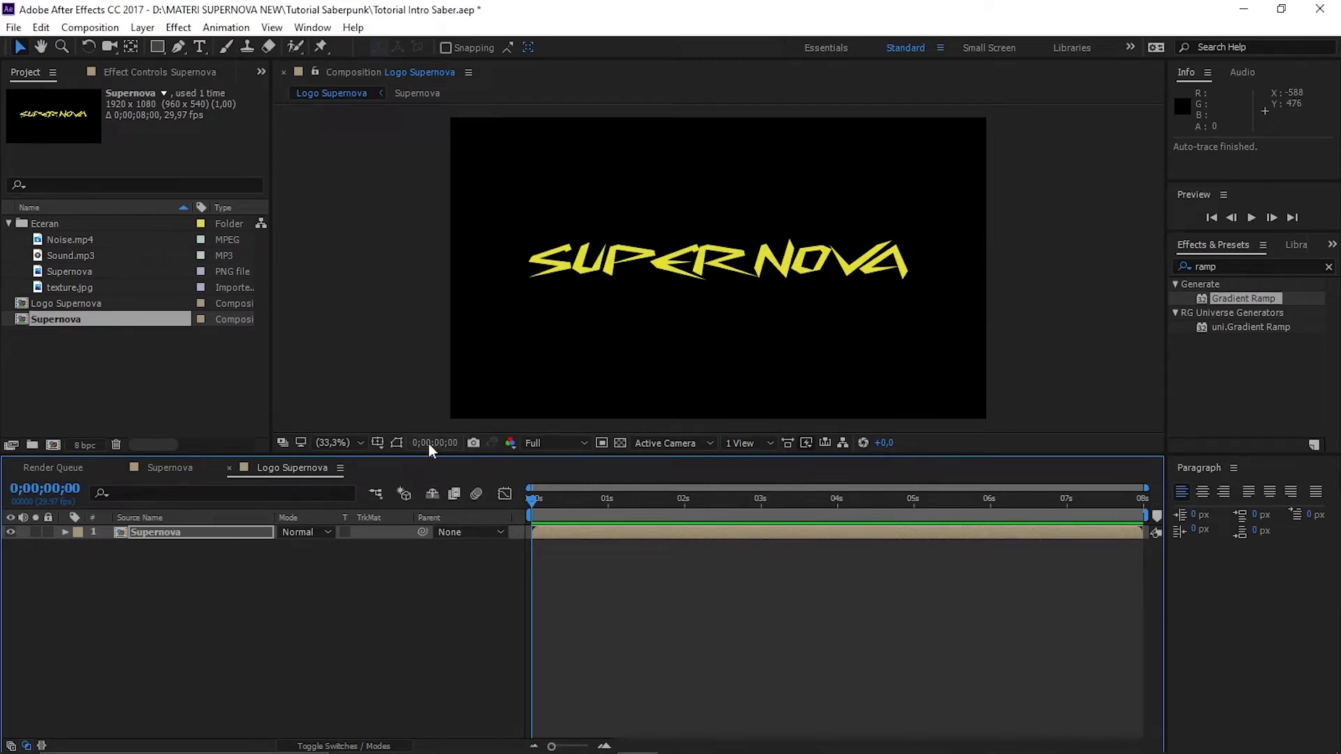
{"action": "left_click", "coordinate": [401, 442]}
{"action": "left_click", "coordinate": [401, 443]}
{"action": "left_click", "coordinate": [401, 443]}
{"action": "left_click", "coordinate": [401, 443]}
Apply the Video Copilot Saber effect to the Supernova layer
{"action": "left_click", "coordinate": [142, 27]}
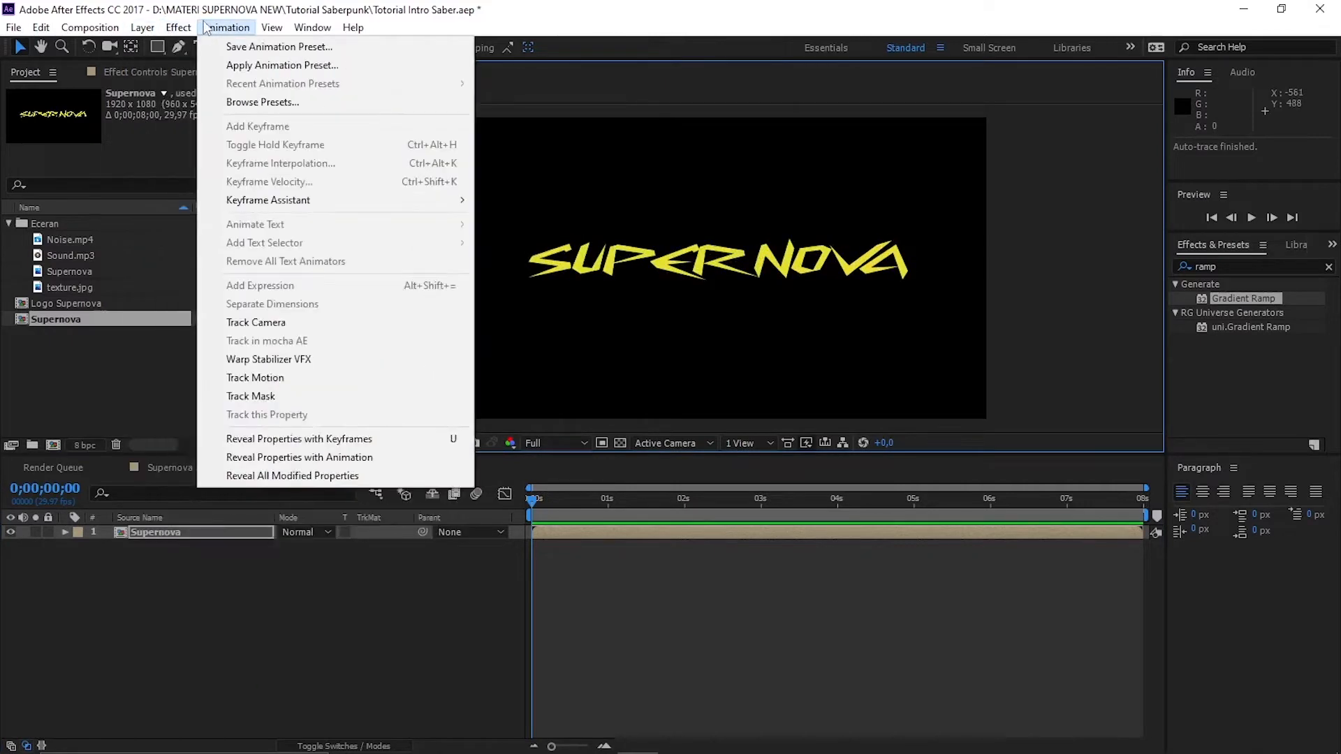
{"action": "mouse_move", "coordinate": [246, 662]}
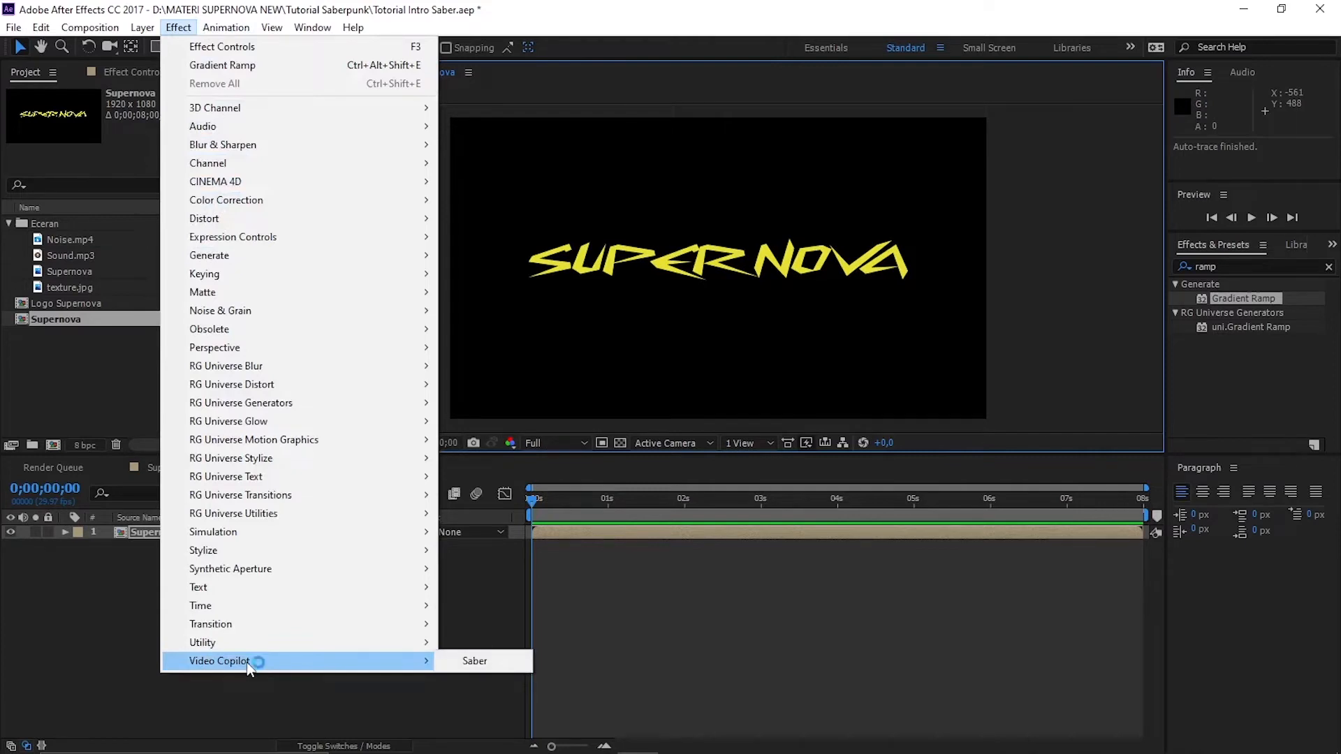
{"action": "left_click", "coordinate": [465, 662]}
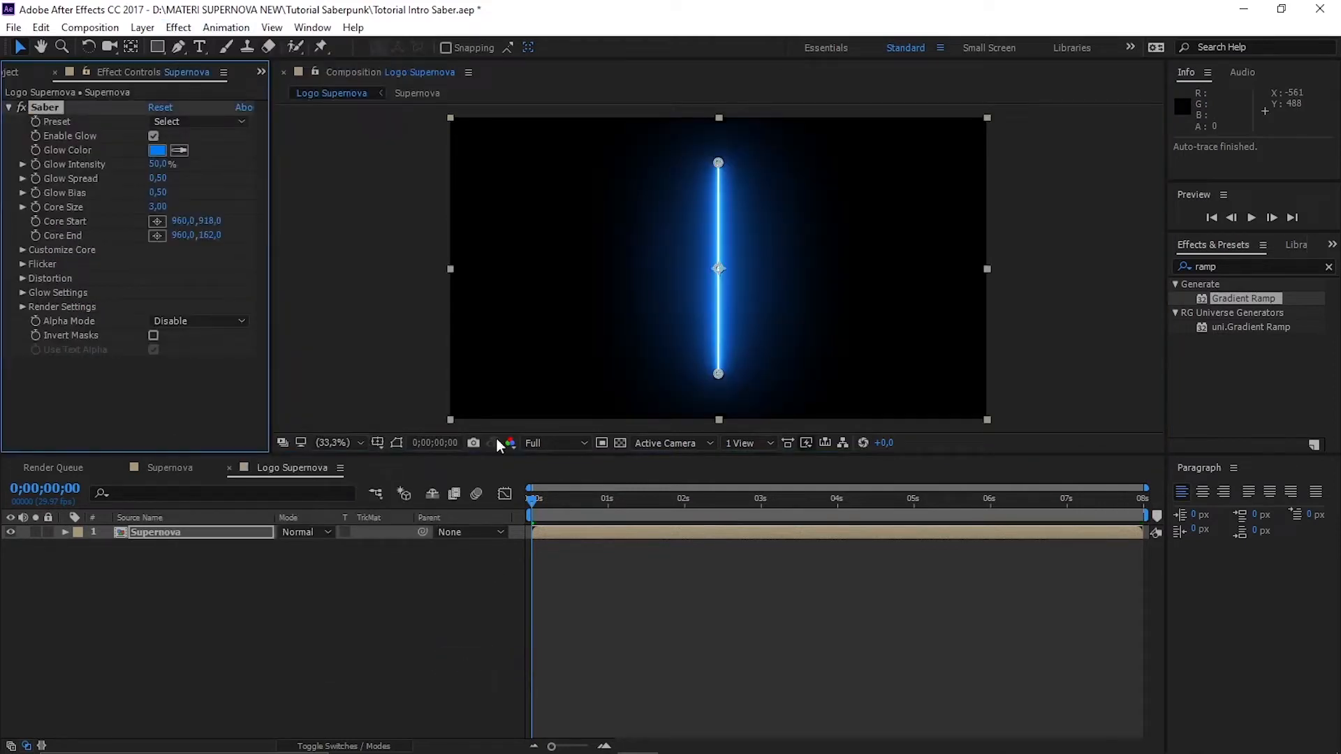
{"action": "left_click", "coordinate": [267, 540]}
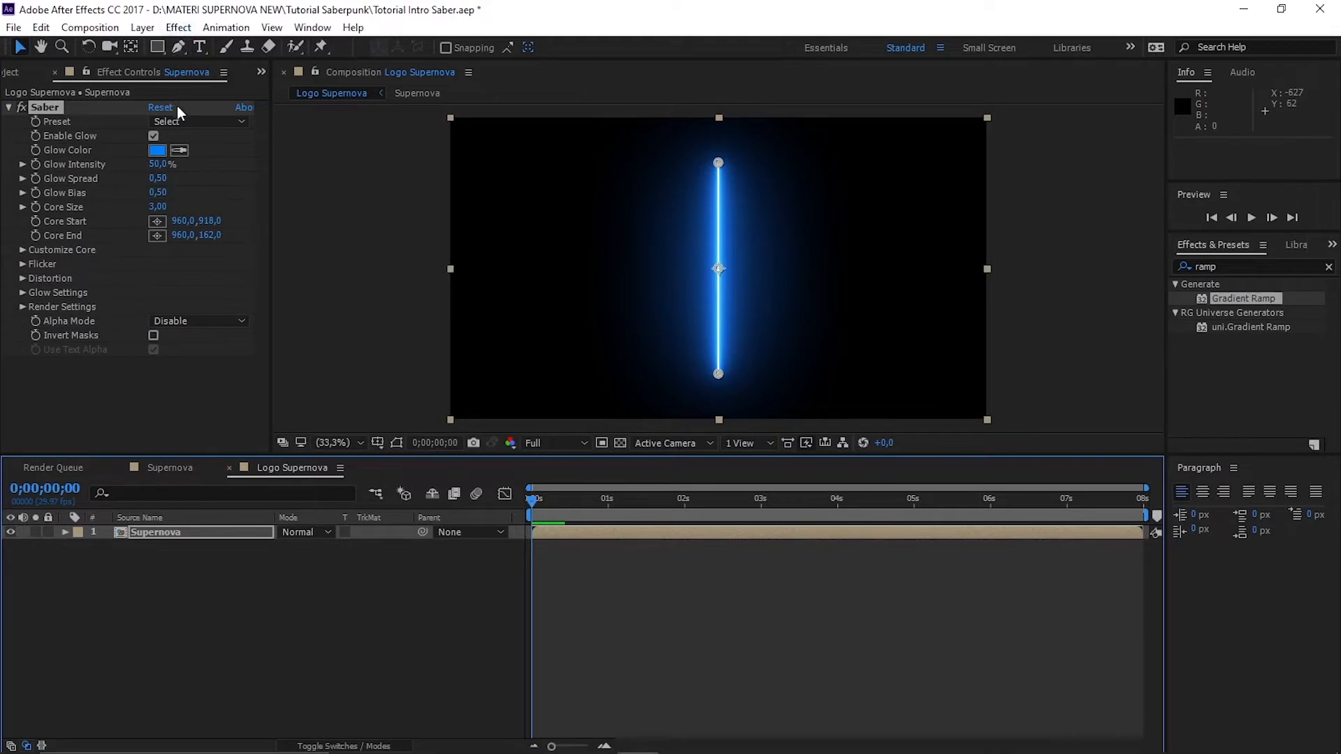
Set the Saber effect's preset to Patronus and its Core Size to 1,5
{"action": "left_click", "coordinate": [181, 123]}
{"action": "left_click", "coordinate": [247, 578]}
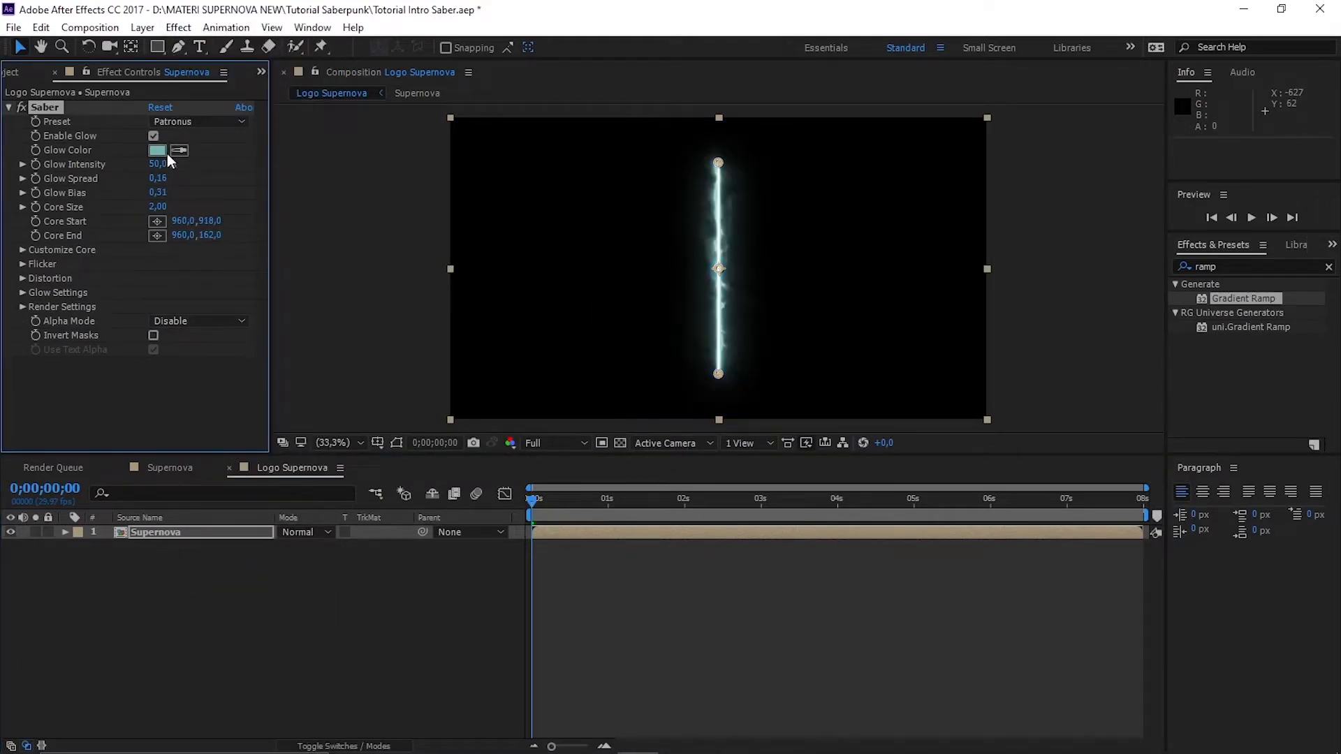
{"action": "left_click", "coordinate": [167, 203]}
{"action": "type", "text": "1,5"}
{"action": "key", "text": "Return"}
Set the Core Type in Saber's Customize Core settings to Layer Masks
{"action": "left_click", "coordinate": [17, 250]}
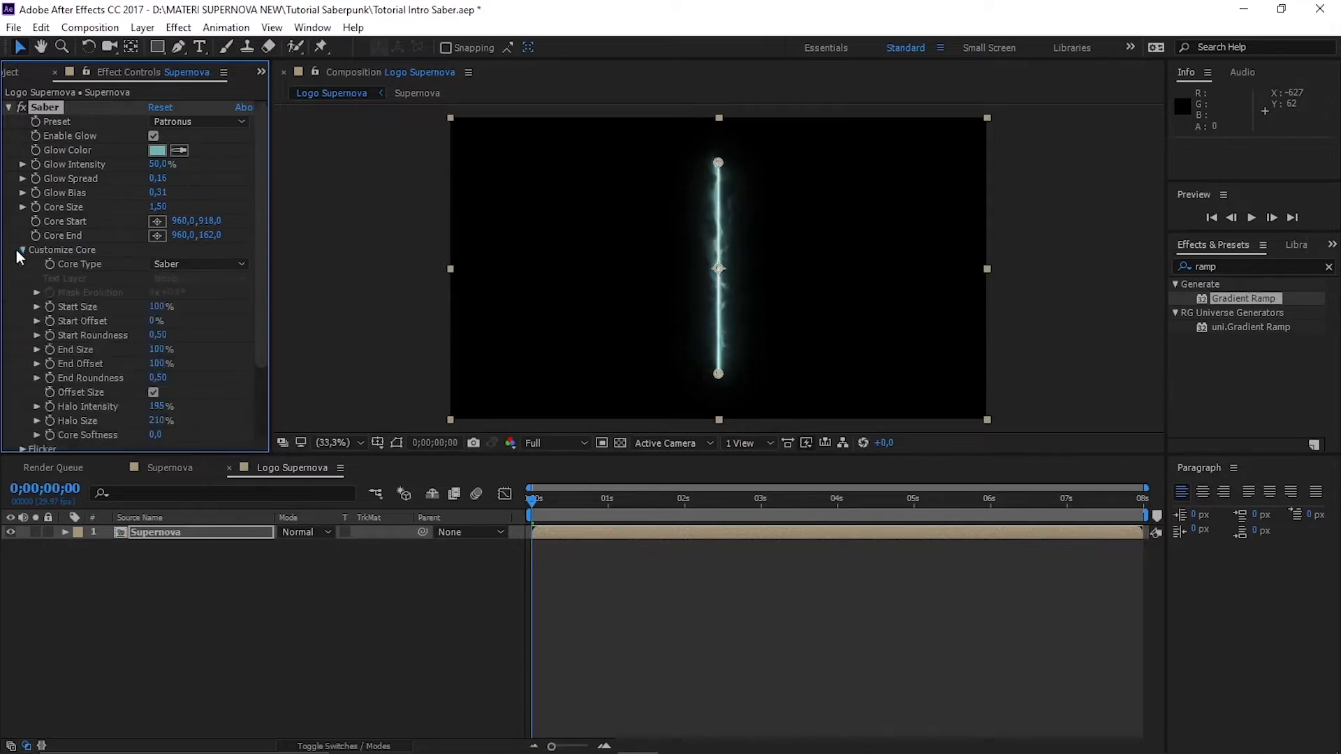
{"action": "left_click", "coordinate": [201, 265]}
{"action": "left_click", "coordinate": [198, 302]}
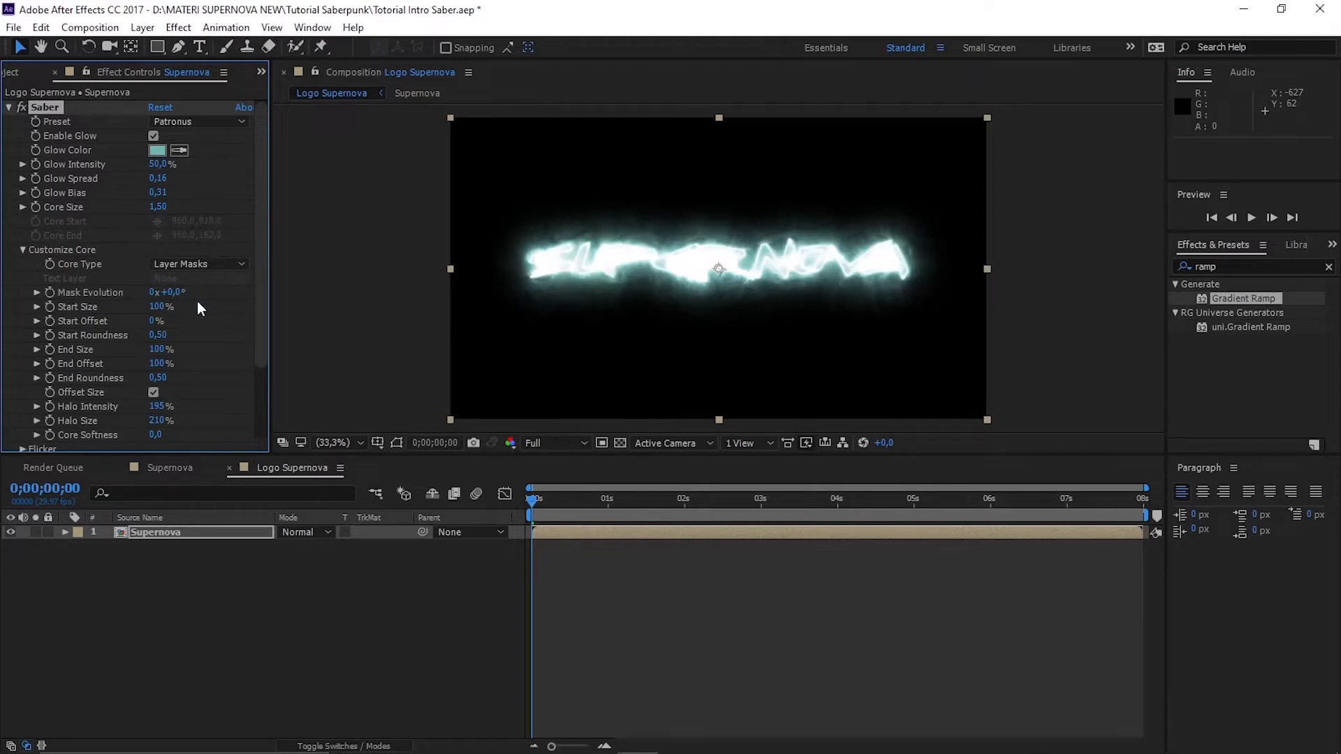
Set Saber's Start Size to 0% and Start Offset to 100%, and enable keyframing for Mask Evolution, End Size and End Offset at 0 seconds
{"action": "left_click", "coordinate": [157, 307]}
{"action": "type", "text": "1"}
{"action": "key", "text": "Return"}
{"action": "left_click_drag", "start_coordinate": [157, 307], "coordinate": [315, 322]}
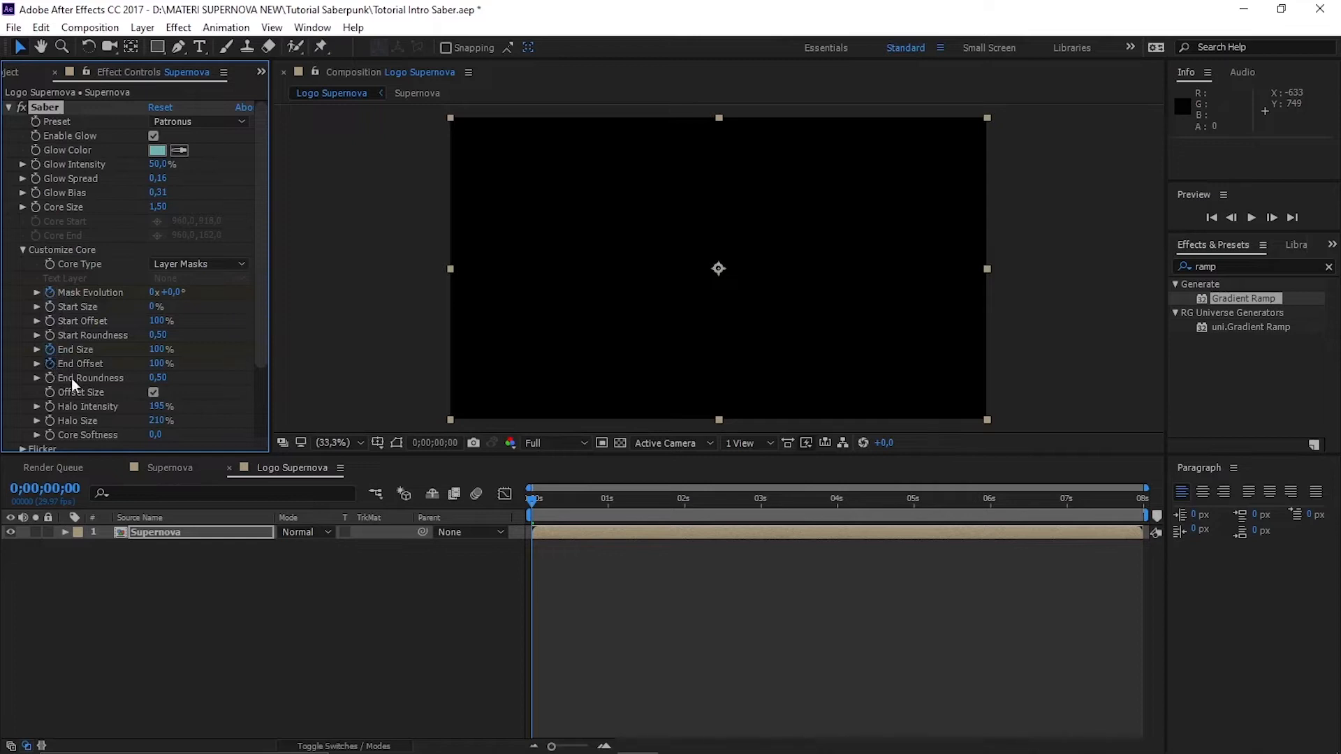
Reveal the Supernova layer's keyframed properties and keyframe Saber's End Offset at 0% at 0;00;02;00
{"action": "left_click", "coordinate": [171, 534]}
{"action": "key", "text": "u"}
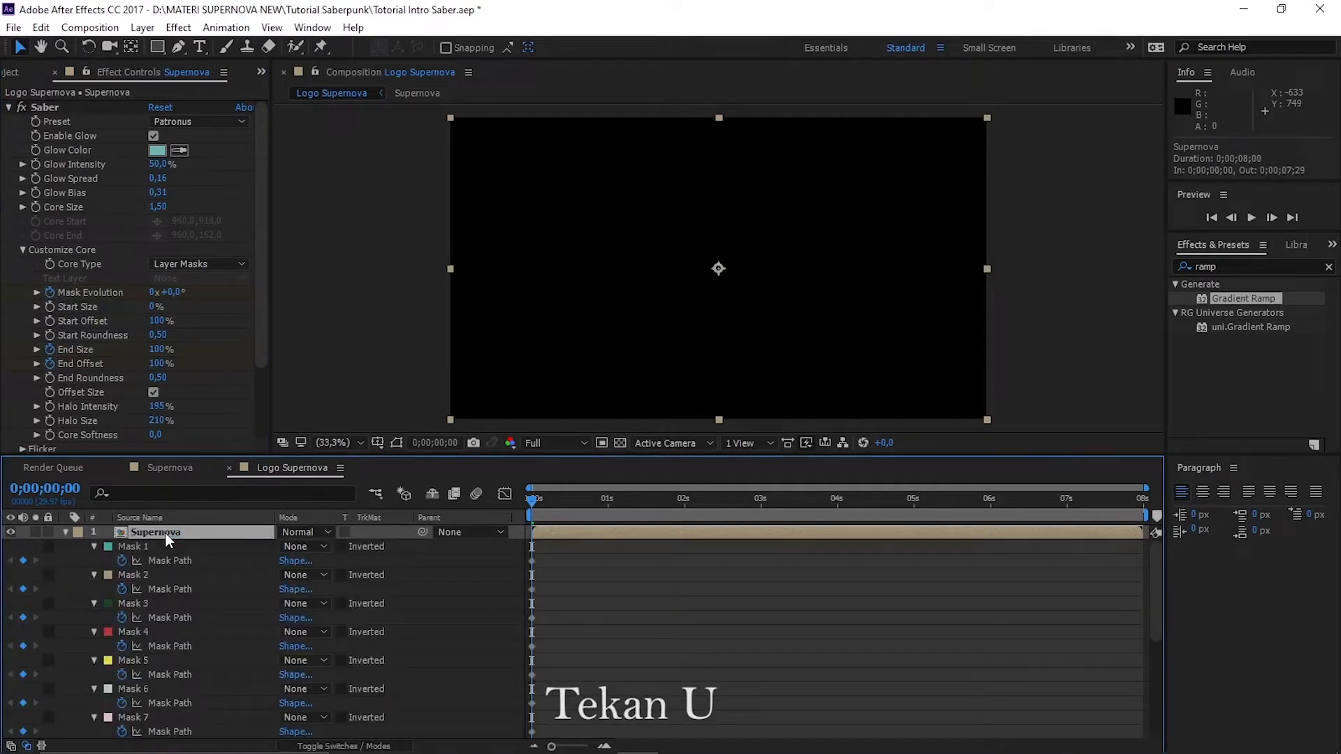
{"action": "scroll", "coordinate": [91, 628], "scroll_direction": "down", "scroll_amount": 5}
{"action": "scroll", "coordinate": [88, 634], "scroll_direction": "up", "scroll_amount": 5}
{"action": "scroll", "coordinate": [89, 614], "scroll_direction": "down", "scroll_amount": 5}
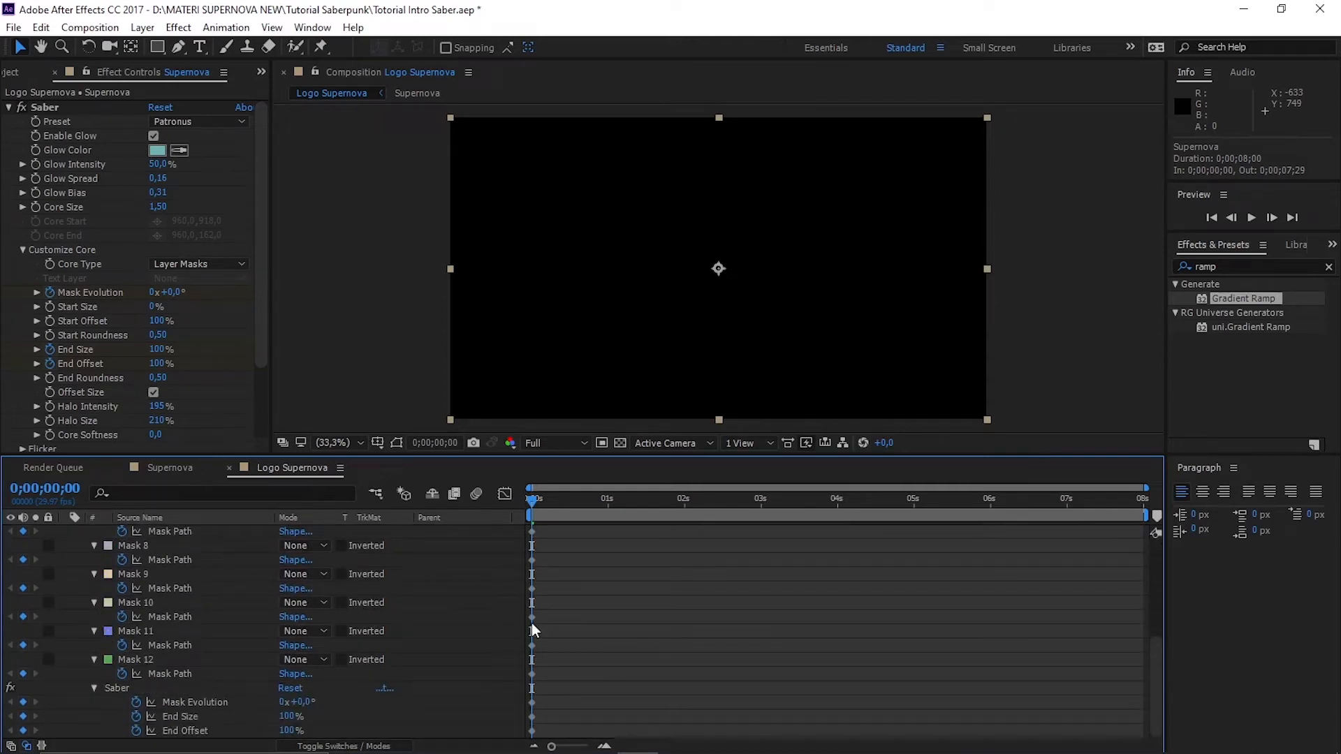
{"action": "left_click_drag", "start_coordinate": [533, 508], "coordinate": [685, 506]}
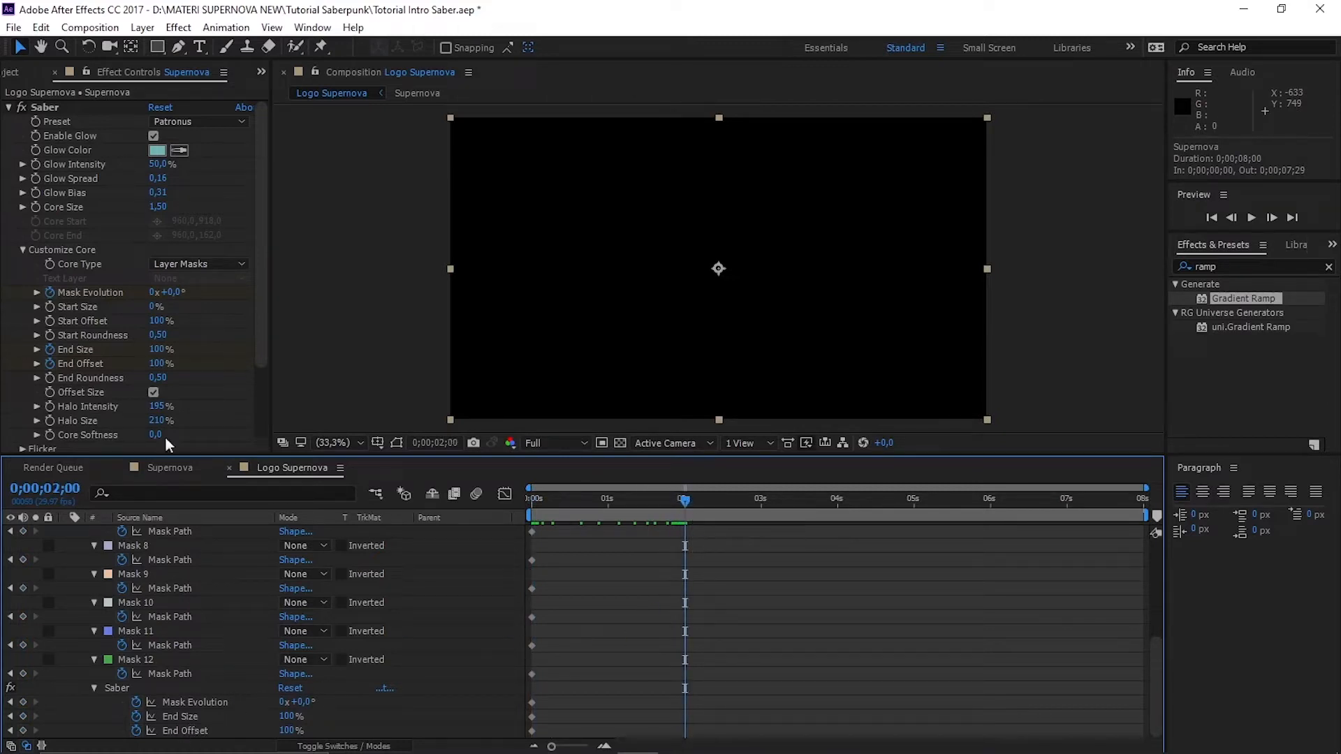
{"action": "left_click", "coordinate": [159, 363]}
{"action": "type", "text": "0"}
{"action": "key", "text": "Return"}
Add keyframes holding Saber's current End Offset and End Size values at 0;00;06;15
{"action": "left_click_drag", "start_coordinate": [803, 514], "coordinate": [1030, 518]}
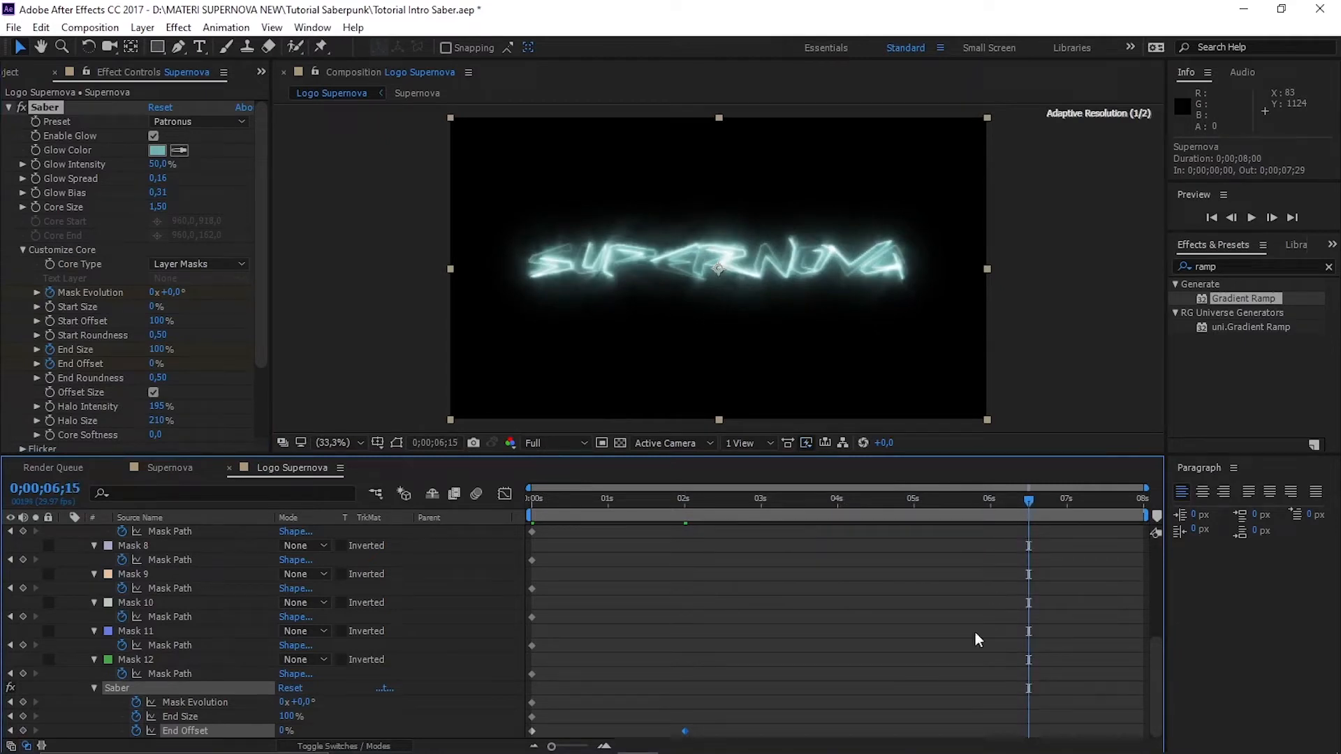
{"action": "left_click", "coordinate": [23, 731]}
{"action": "left_click", "coordinate": [23, 716]}
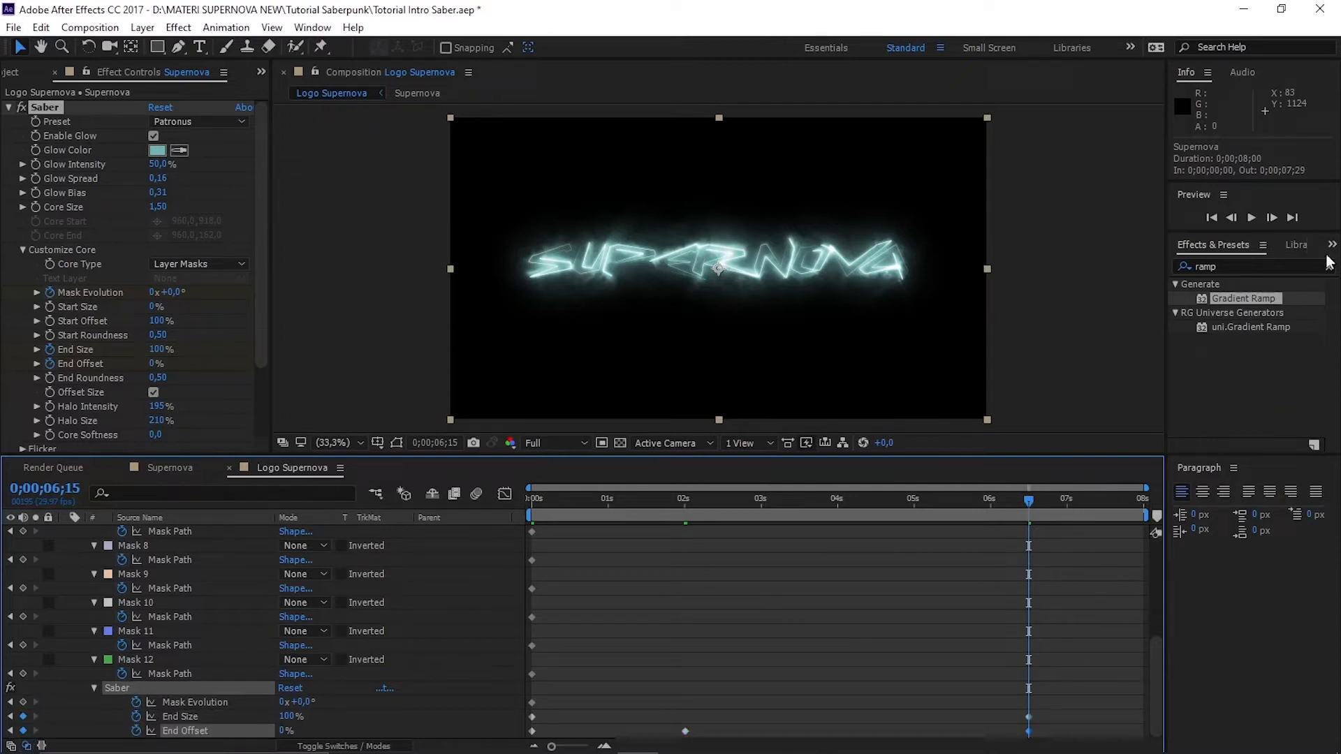
On the composition's last frame, keyframe Saber's End Offset at 100%, End Size at 0% and Mask Evolution at 2 revolutions
{"action": "left_click", "coordinate": [1293, 217]}
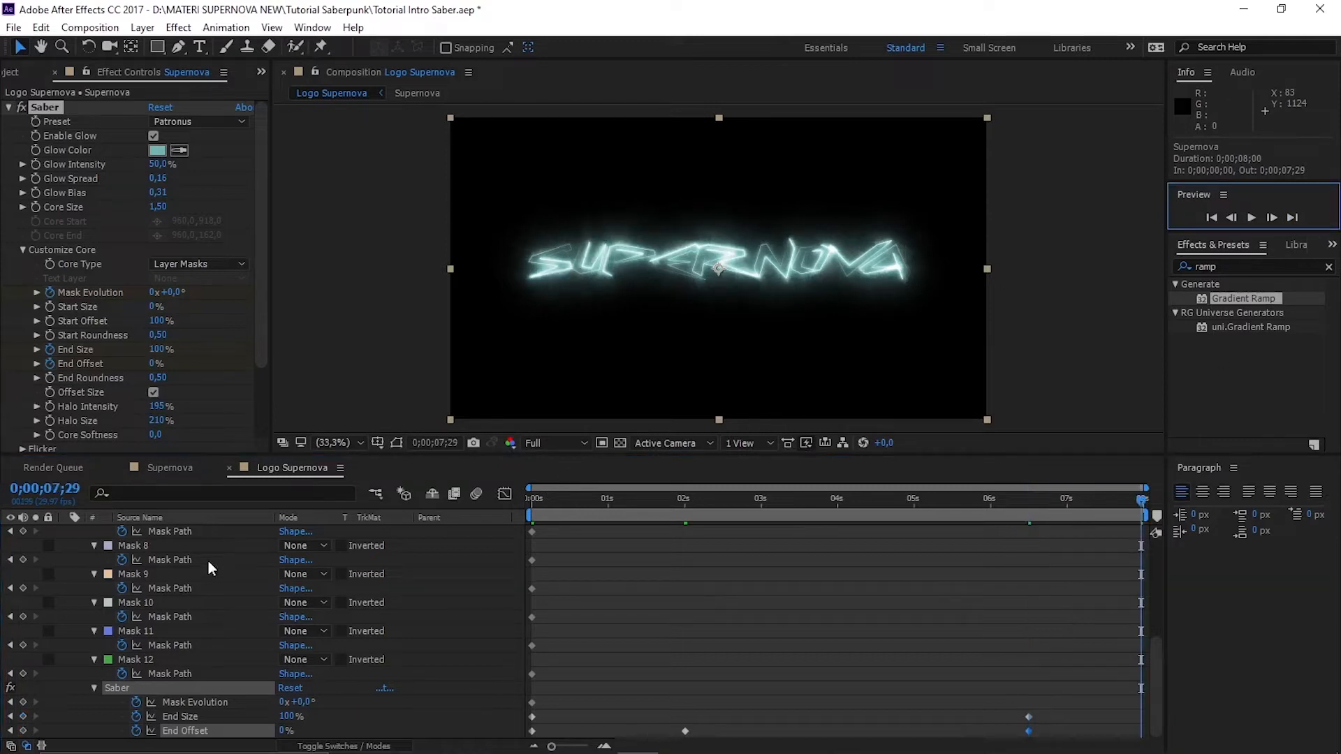
{"action": "left_click_drag", "start_coordinate": [155, 363], "coordinate": [264, 366]}
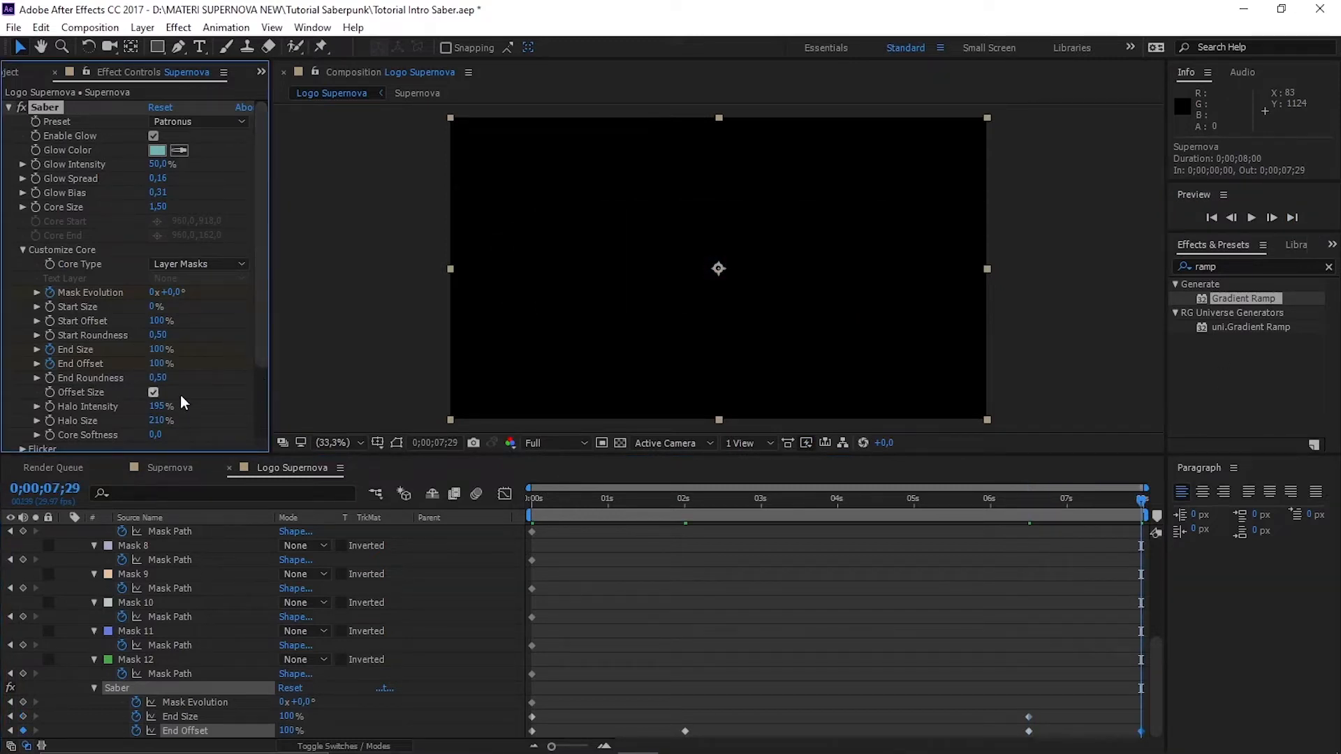
{"action": "left_click", "coordinate": [158, 349]}
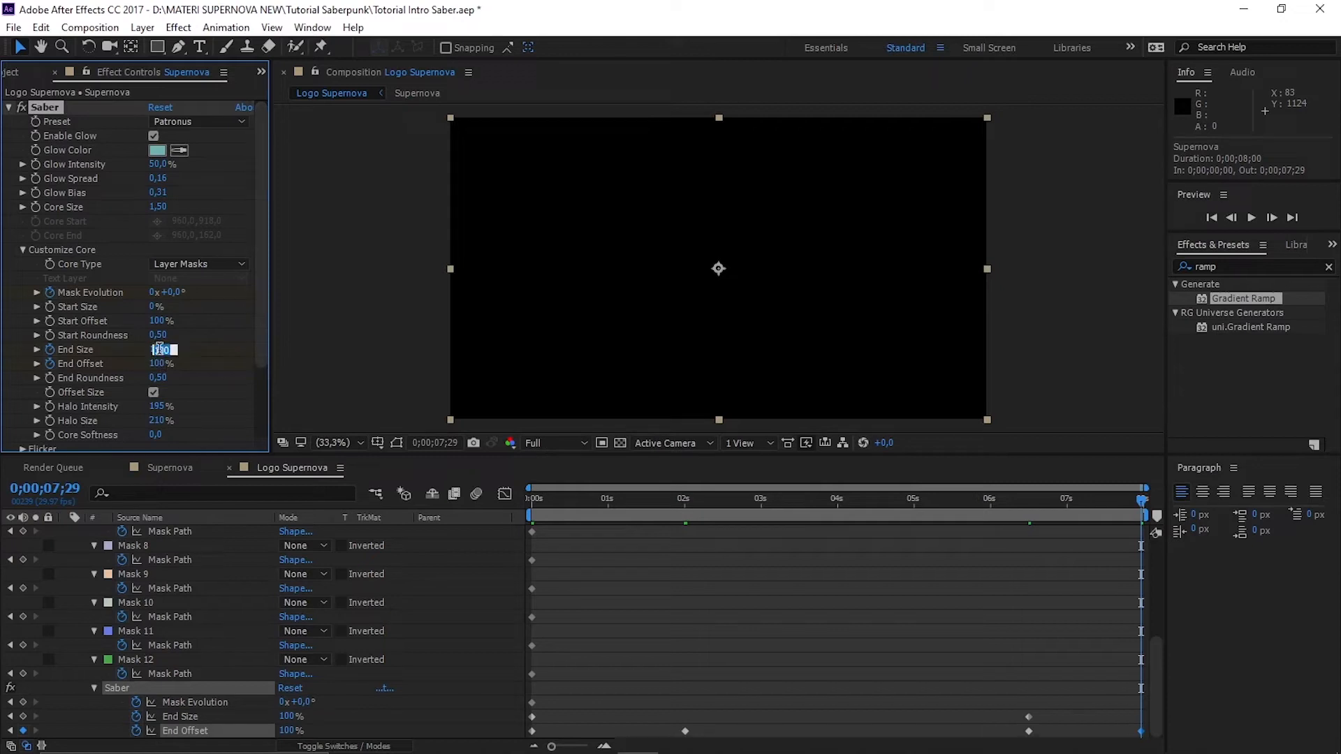
{"action": "left_click", "coordinate": [157, 293]}
{"action": "type", "text": "2"}
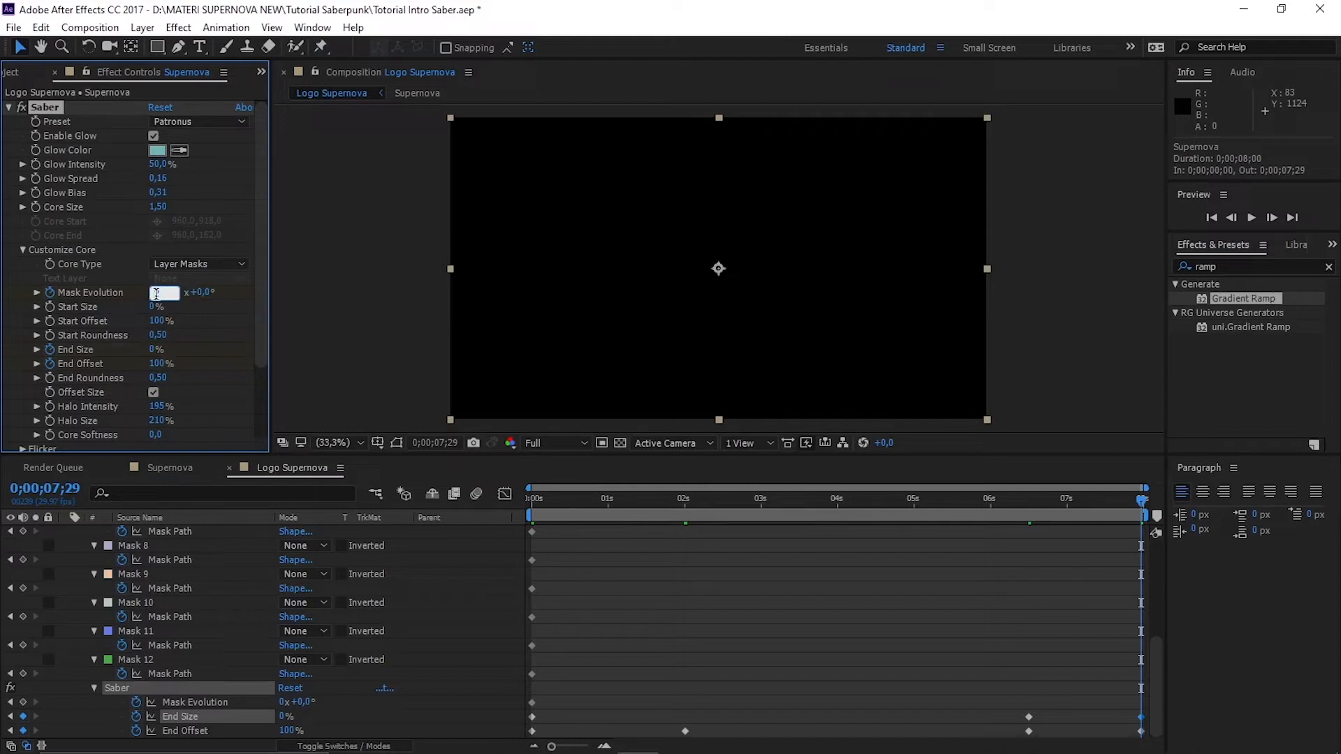
{"action": "key", "text": "Return"}
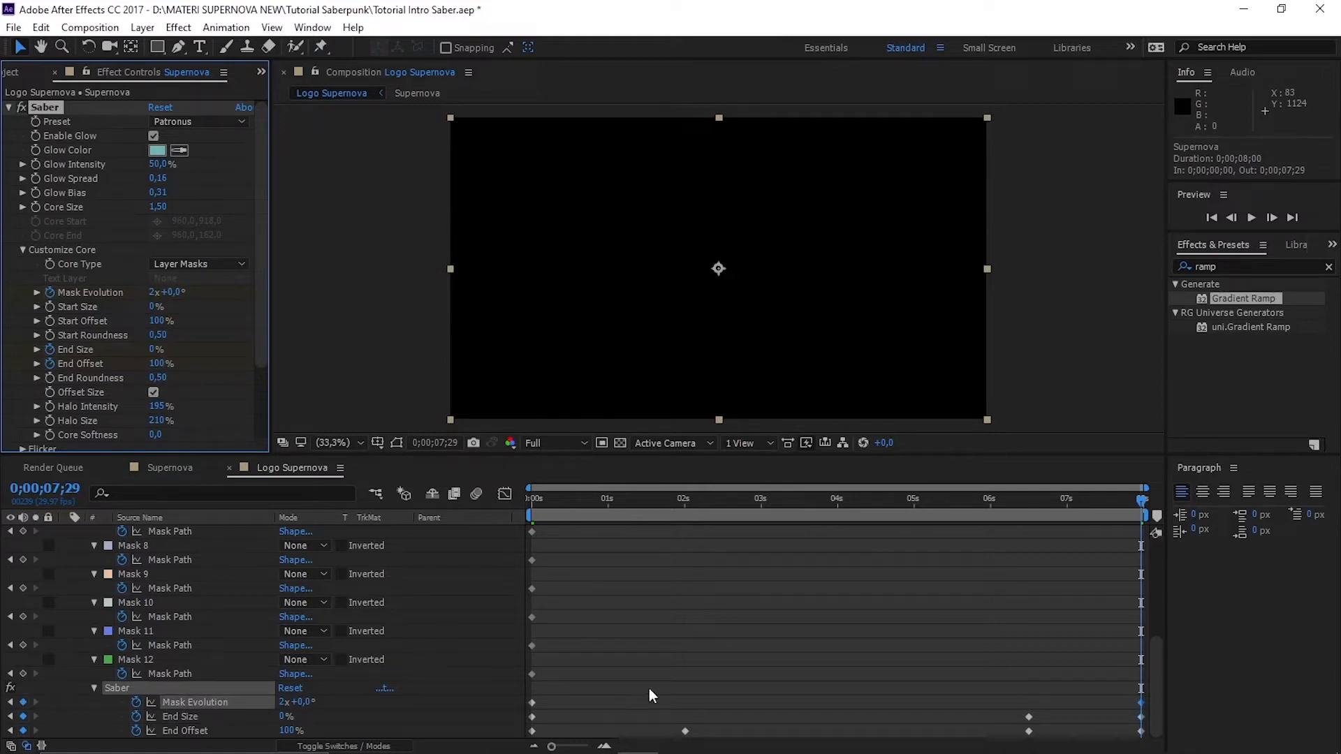
Apply Easy Ease to the Saber keyframes at 0;00;06;15 and on the last frame
{"action": "left_click_drag", "start_coordinate": [894, 633], "coordinate": [1152, 739]}
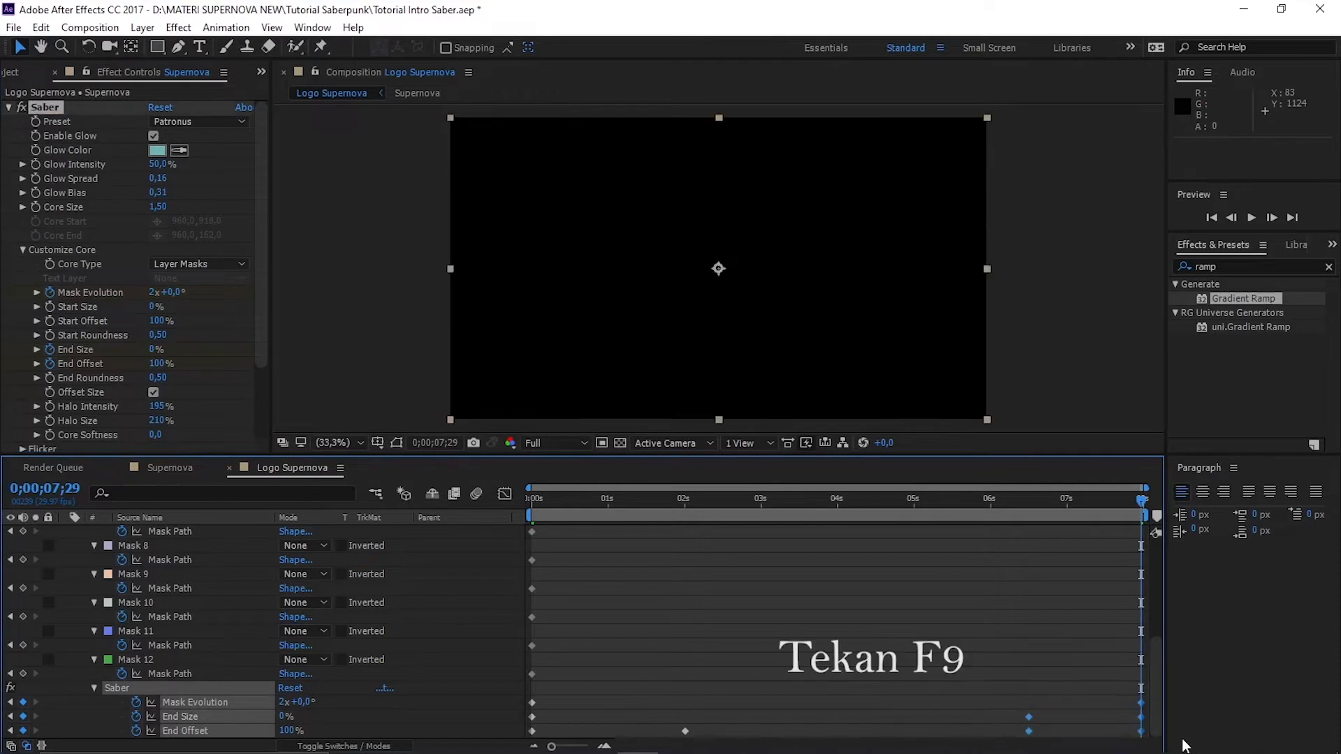
{"action": "key", "text": "F9"}
Set the preview resolution to Half, collapse the Supernova layer and preview the Saber animation from the start
{"action": "left_click", "coordinate": [566, 451]}
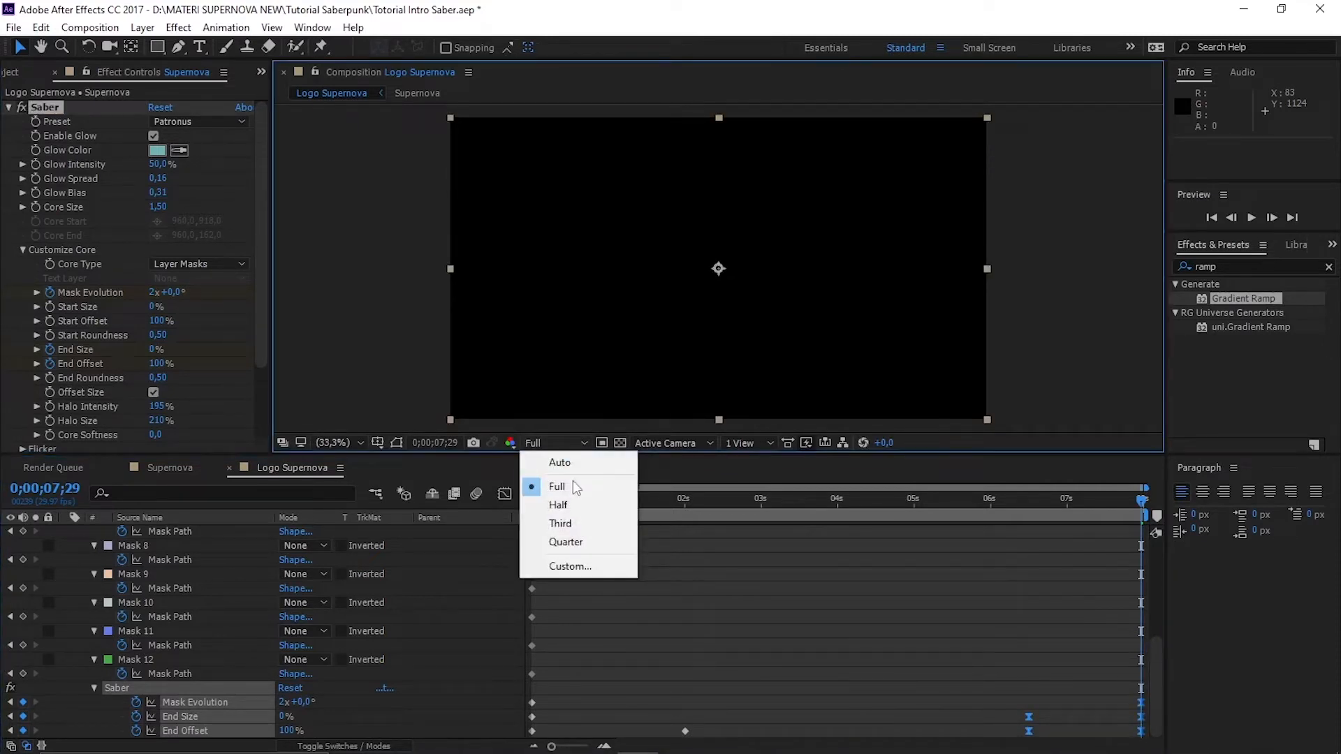
{"action": "left_click", "coordinate": [575, 500]}
{"action": "left_click_drag", "start_coordinate": [1143, 509], "coordinate": [401, 518]}
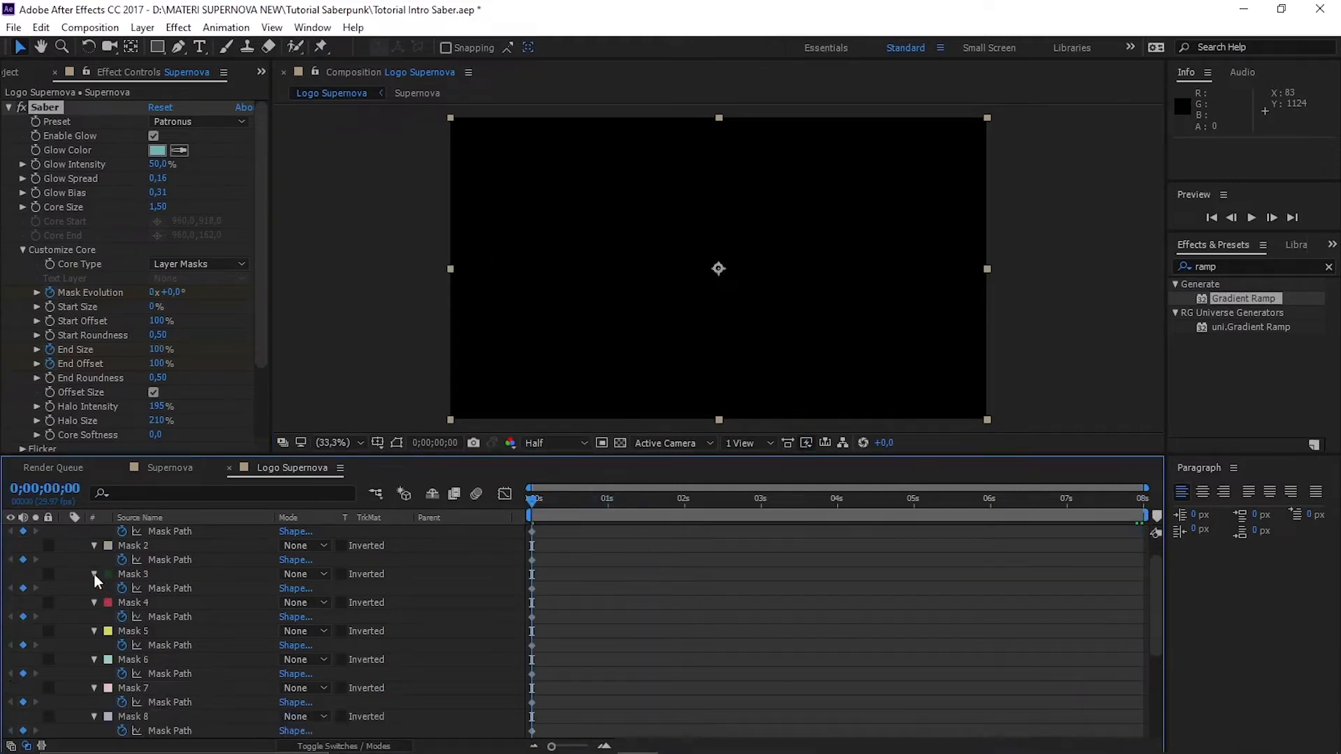
{"action": "scroll", "coordinate": [93, 572], "scroll_direction": "up", "scroll_amount": 5}
{"action": "left_click", "coordinate": [66, 531]}
{"action": "key", "text": "space"}
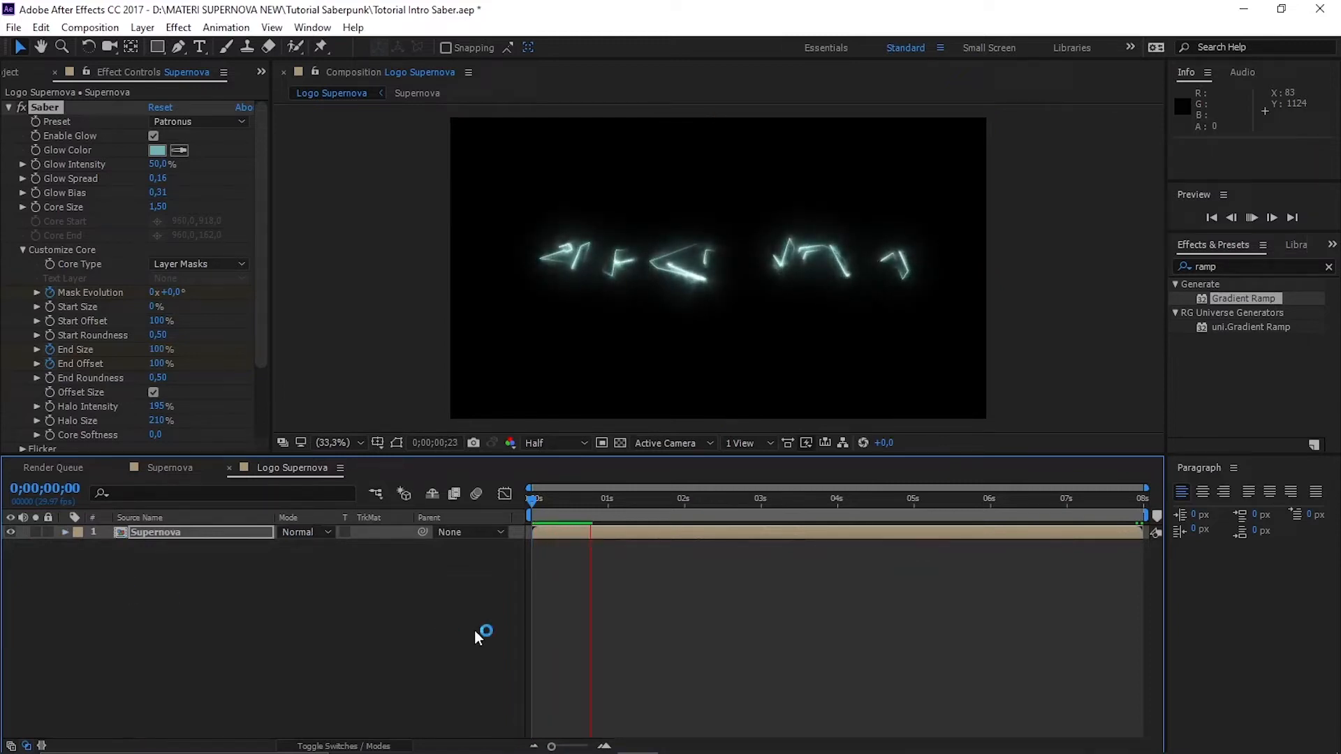
{"action": "left_click_drag", "start_coordinate": [583, 495], "coordinate": [1144, 504]}
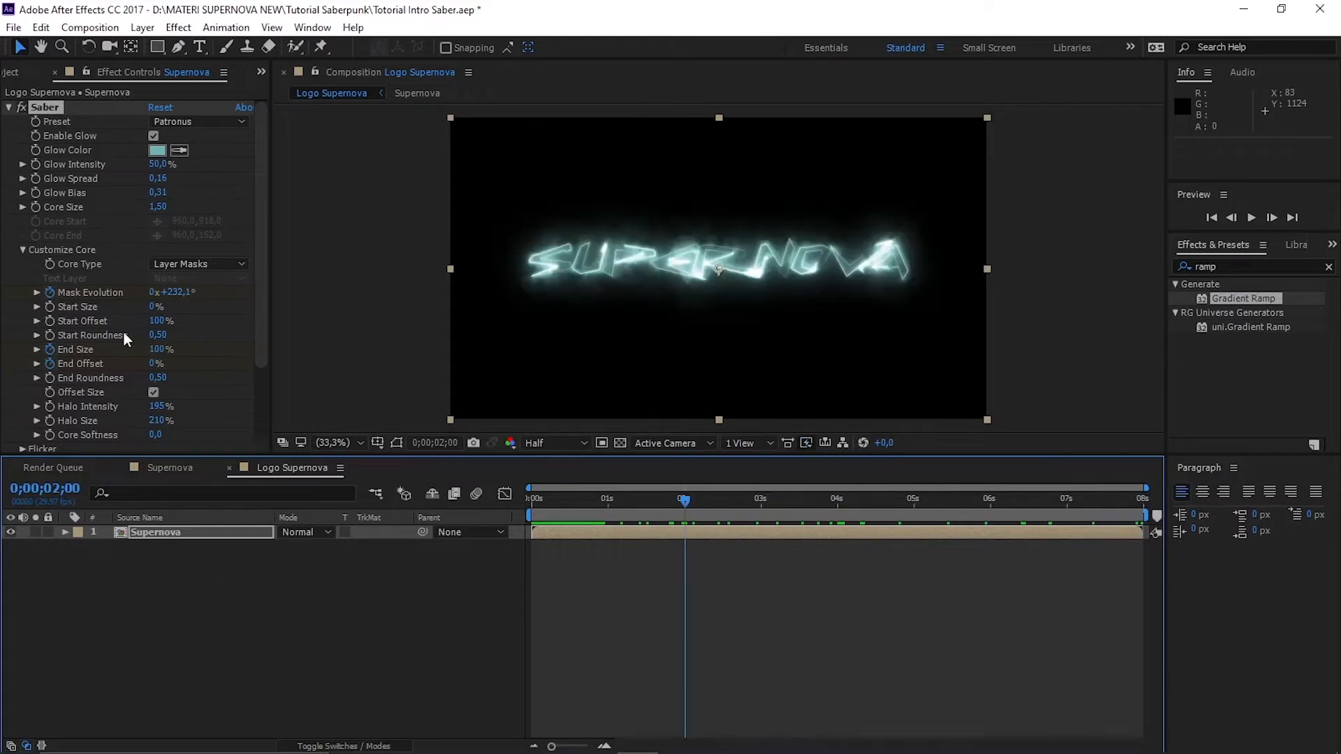
Create a 1920 x 1080, 8-second composition named Texture and add texture.jpg to it as a layer
{"action": "left_click", "coordinate": [13, 69]}
{"action": "right_click", "coordinate": [92, 371]}
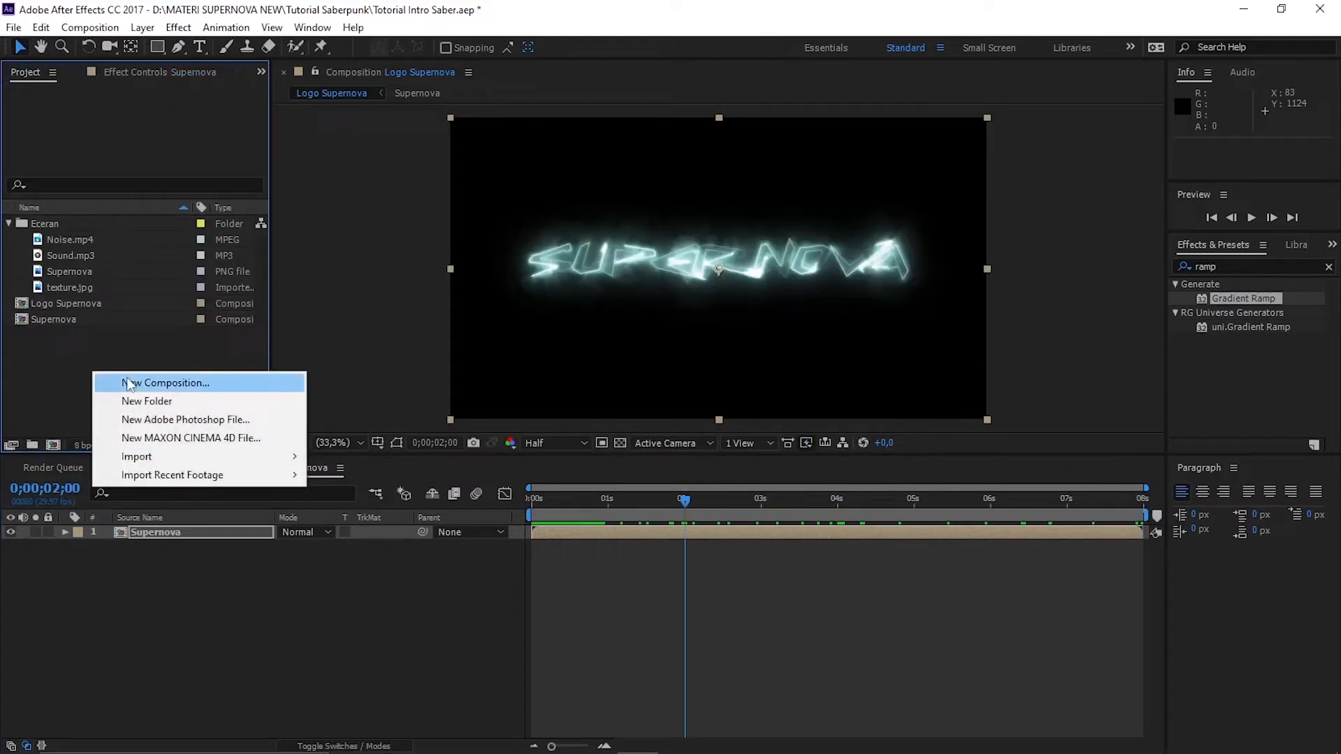
{"action": "left_click", "coordinate": [240, 384]}
{"action": "type", "text": "T"}
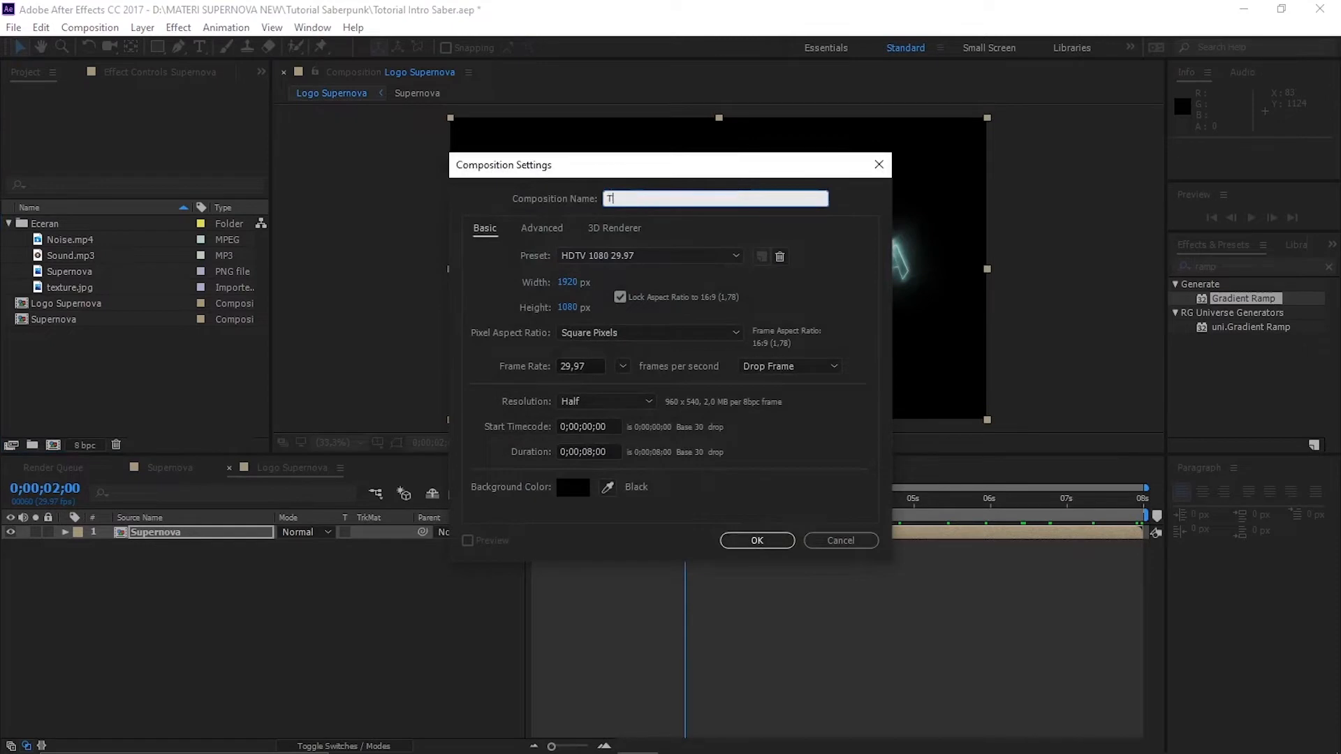
{"action": "type", "text": "exture"}
{"action": "left_click", "coordinate": [760, 540]}
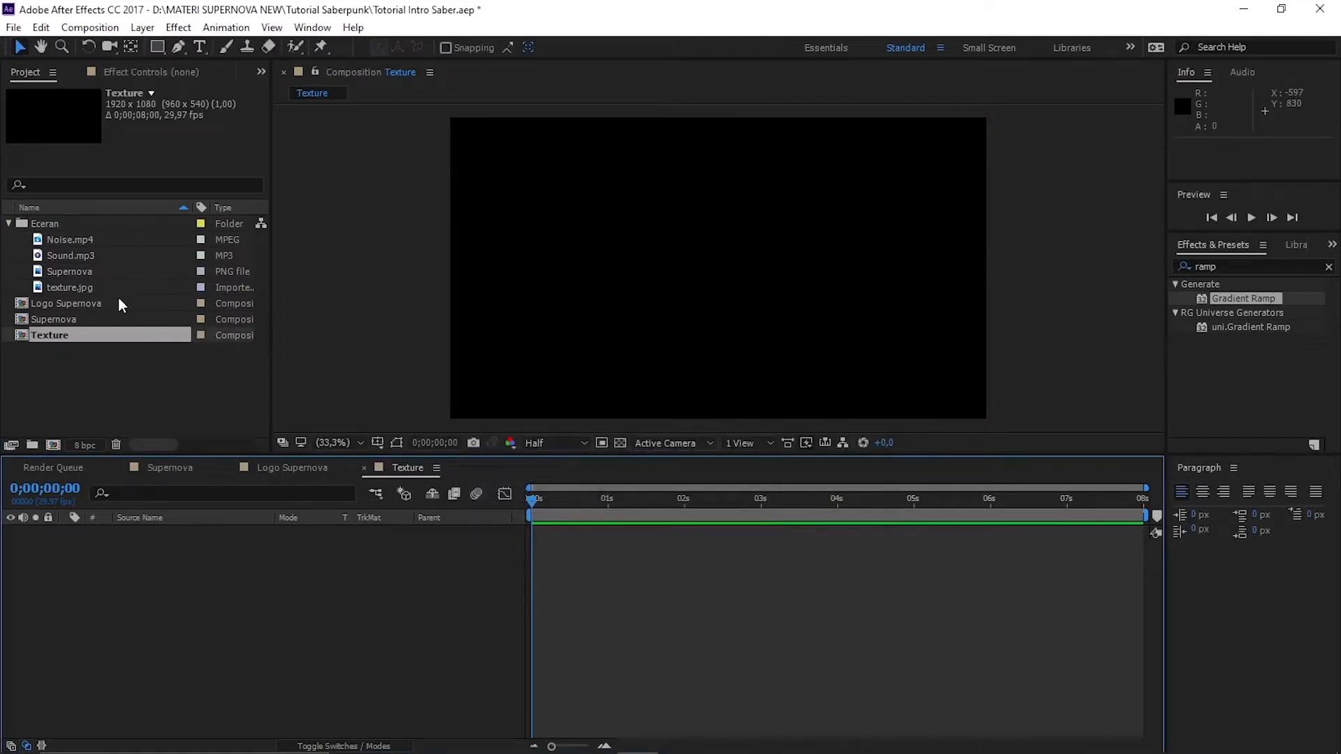
{"action": "left_click_drag", "start_coordinate": [78, 285], "coordinate": [98, 563]}
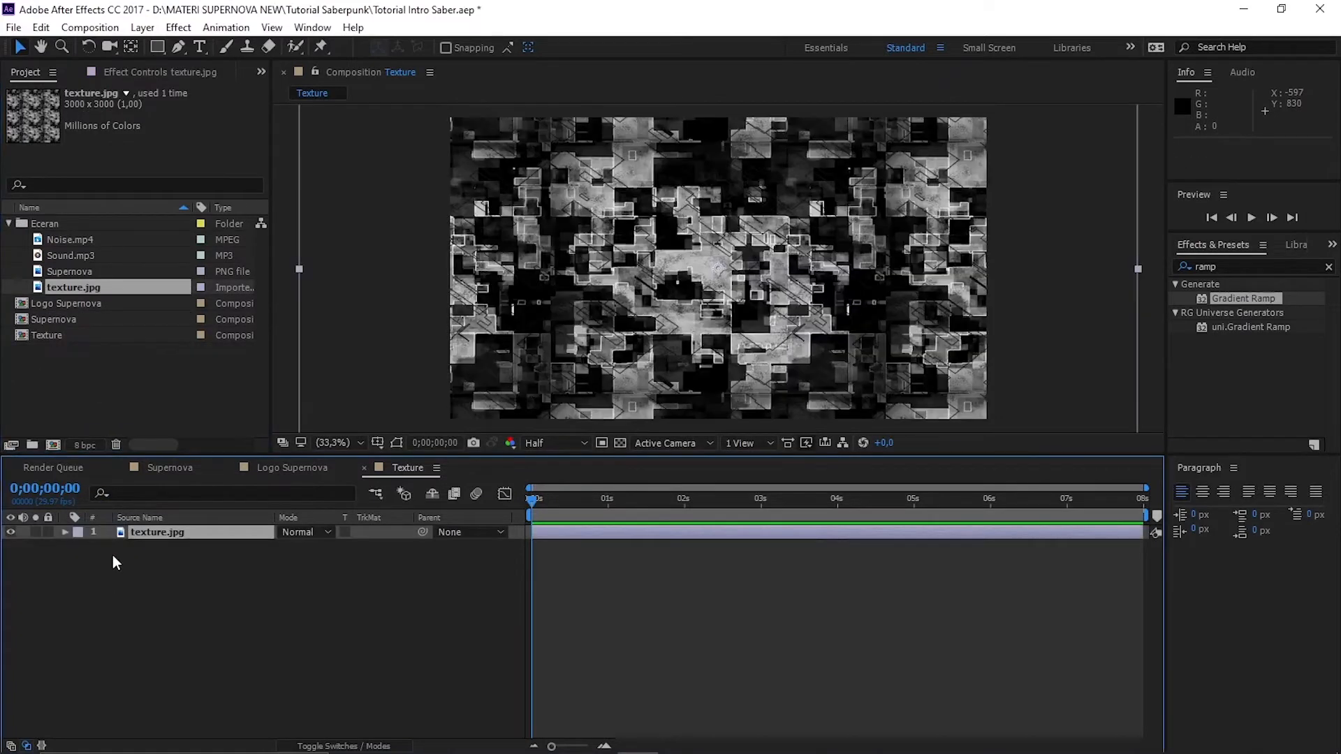
Enlarge the composition view and set the texture.jpg layer's Scale to 65%
{"action": "left_click_drag", "start_coordinate": [414, 451], "coordinate": [412, 501]}
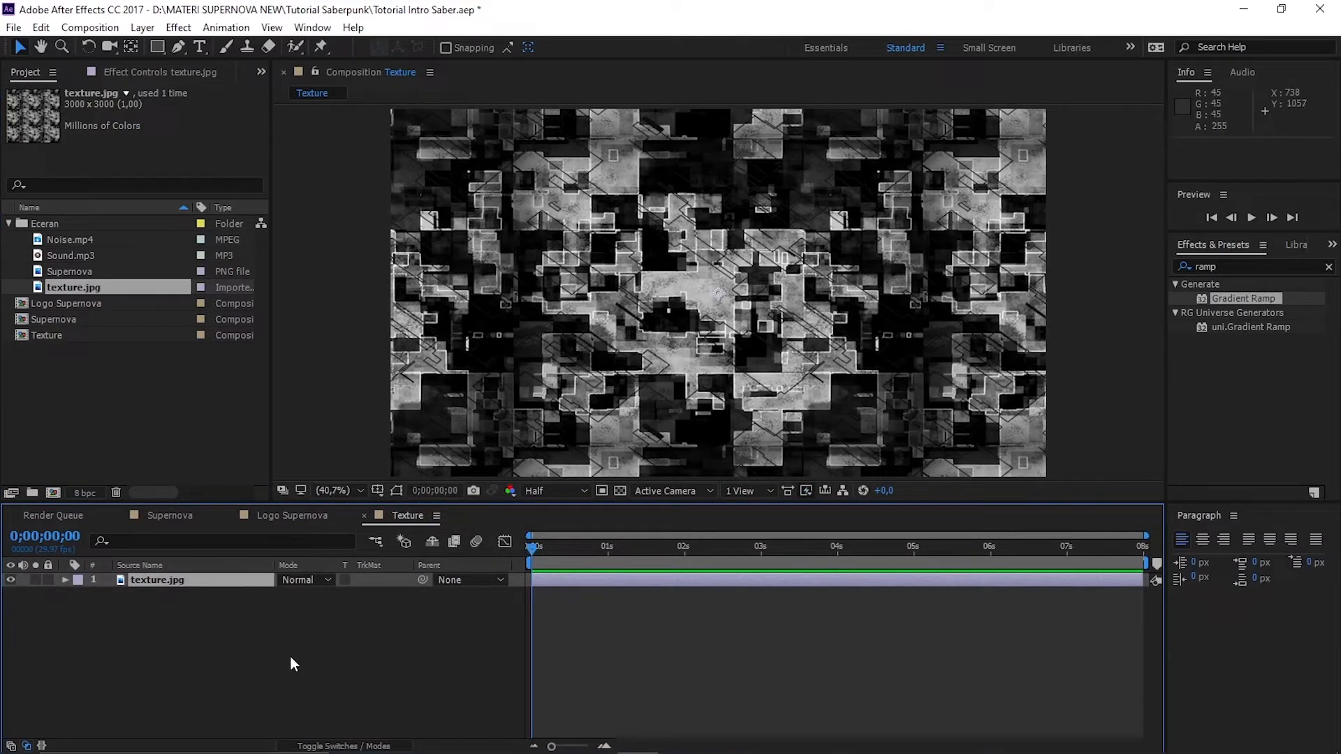
{"action": "left_click", "coordinate": [233, 580]}
{"action": "key", "text": "s"}
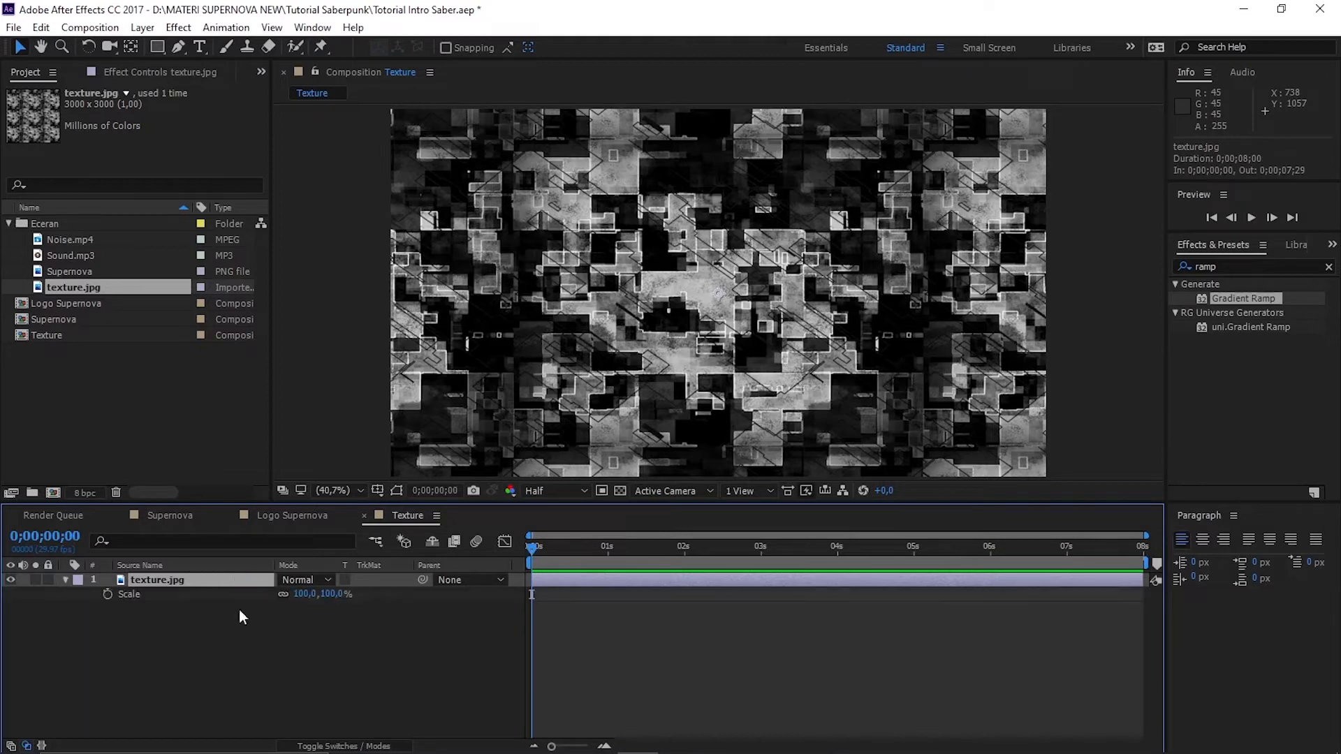
{"action": "left_click", "coordinate": [334, 594]}
{"action": "left_click", "coordinate": [328, 634]}
{"action": "left_click", "coordinate": [306, 594]}
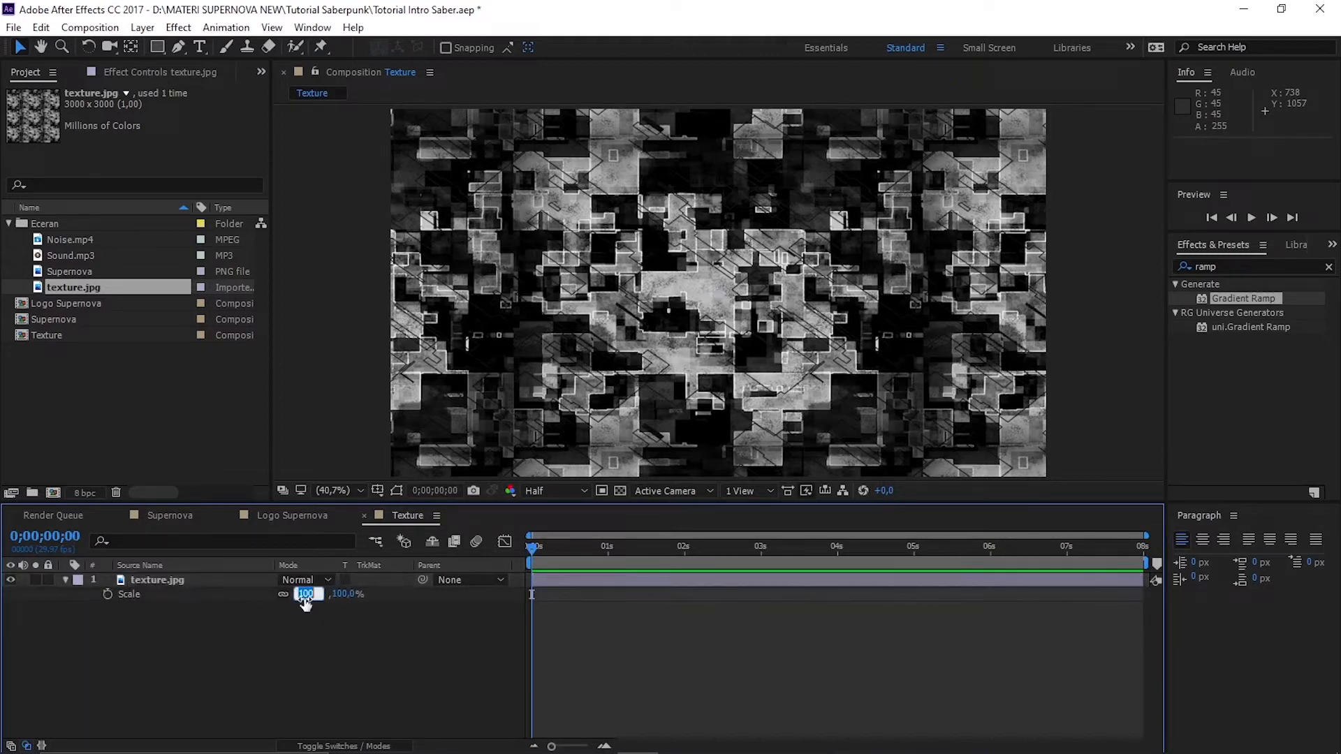
{"action": "type", "text": "65"}
{"action": "key", "text": "Return"}
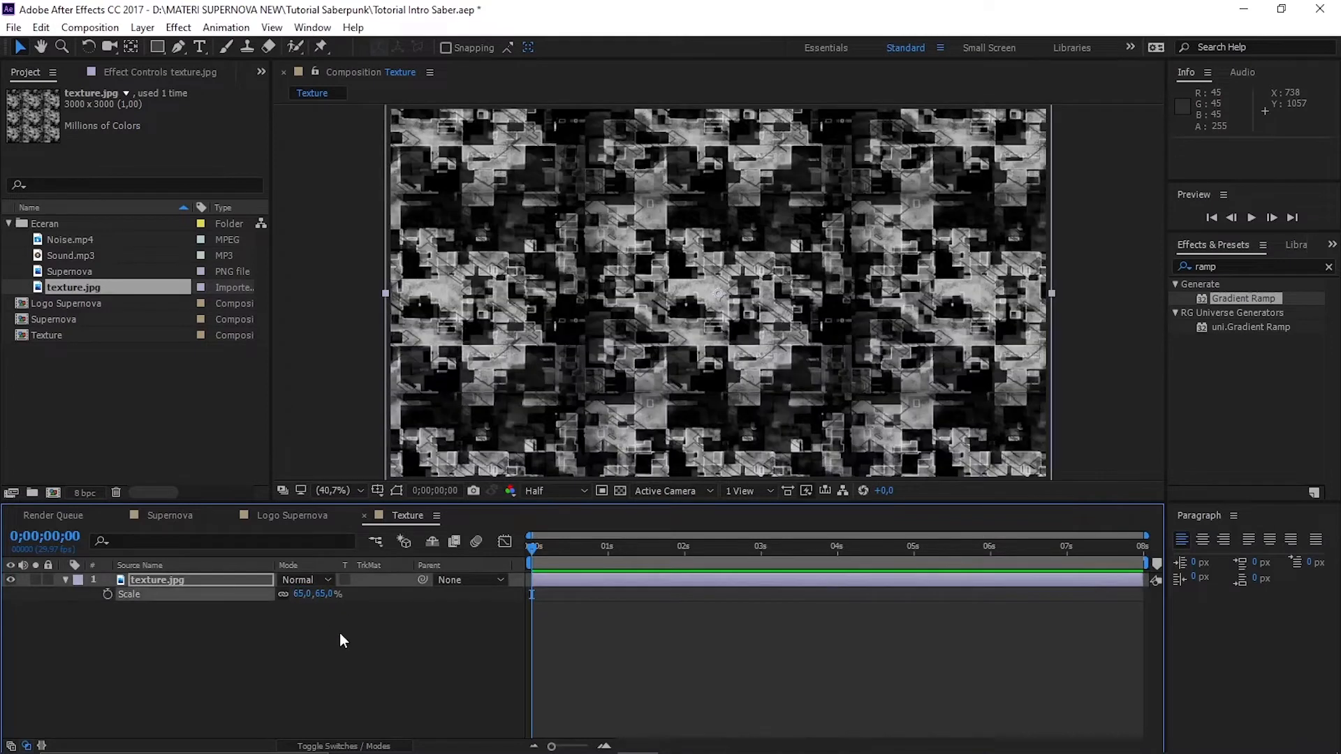
Apply the Levels effect to the texture.jpg layer and set its Gamma to 0,8
{"action": "left_click", "coordinate": [177, 28]}
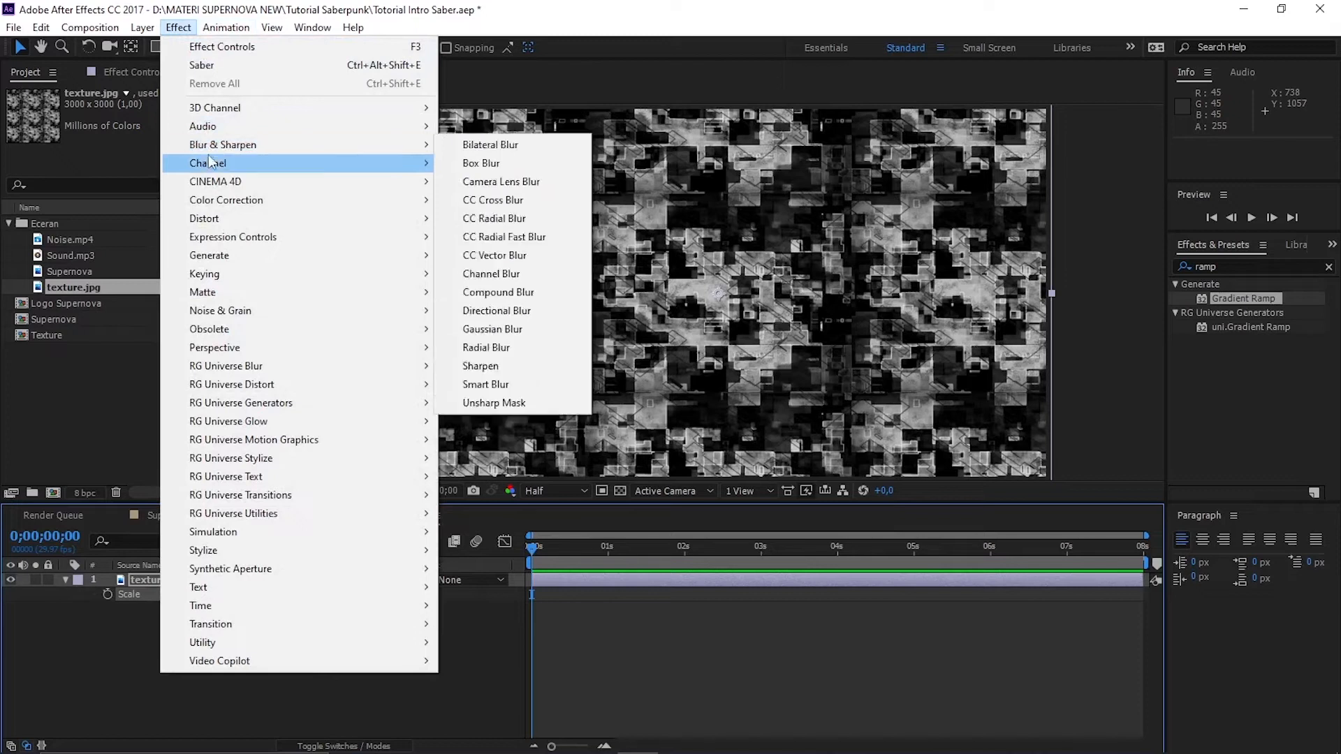
{"action": "mouse_move", "coordinate": [227, 201]}
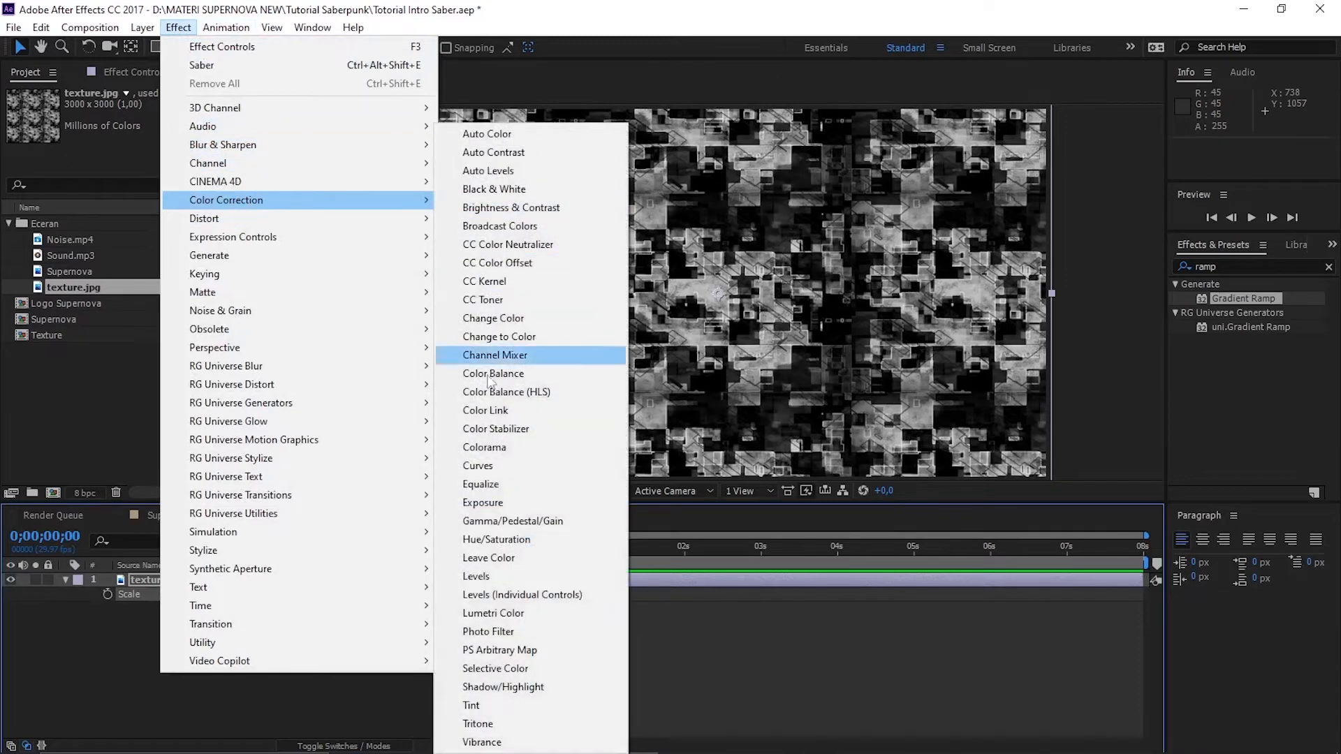
{"action": "left_click", "coordinate": [493, 577]}
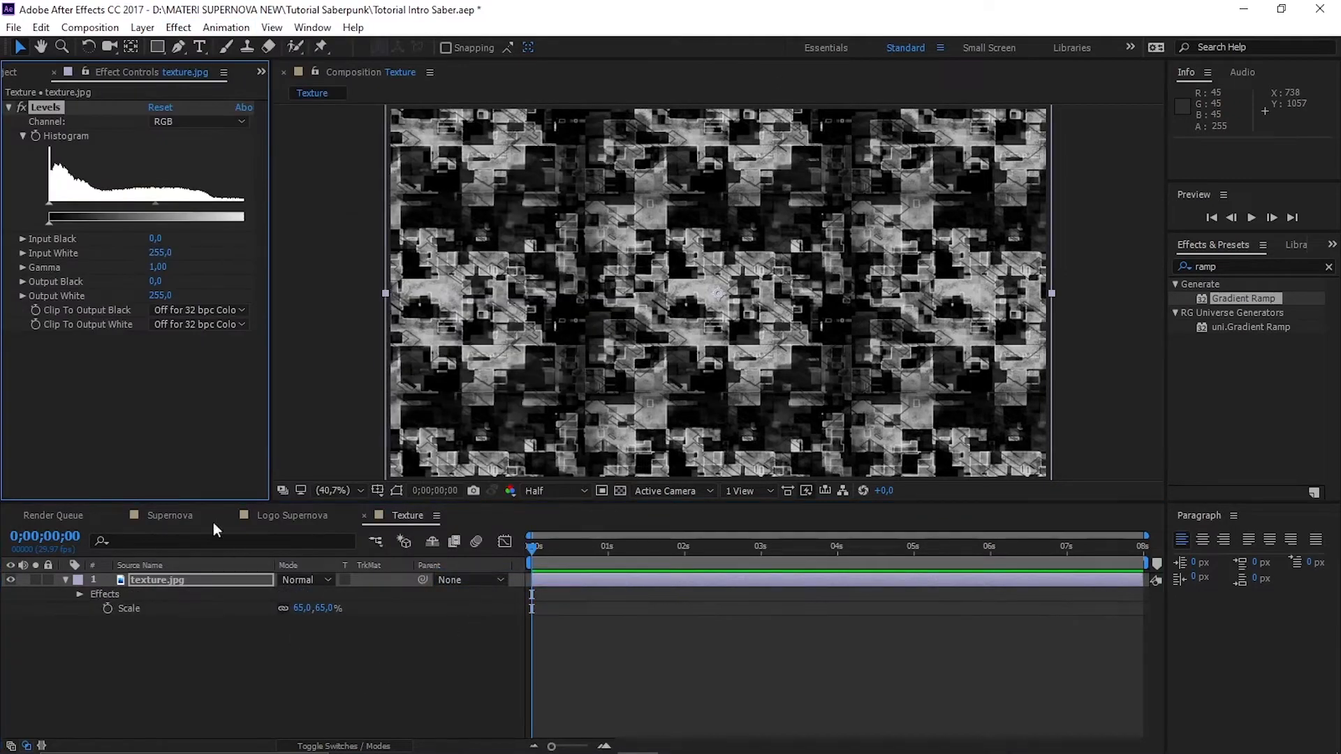
{"action": "left_click", "coordinate": [160, 267]}
{"action": "type", "text": "0,8"}
{"action": "key", "text": "Return"}
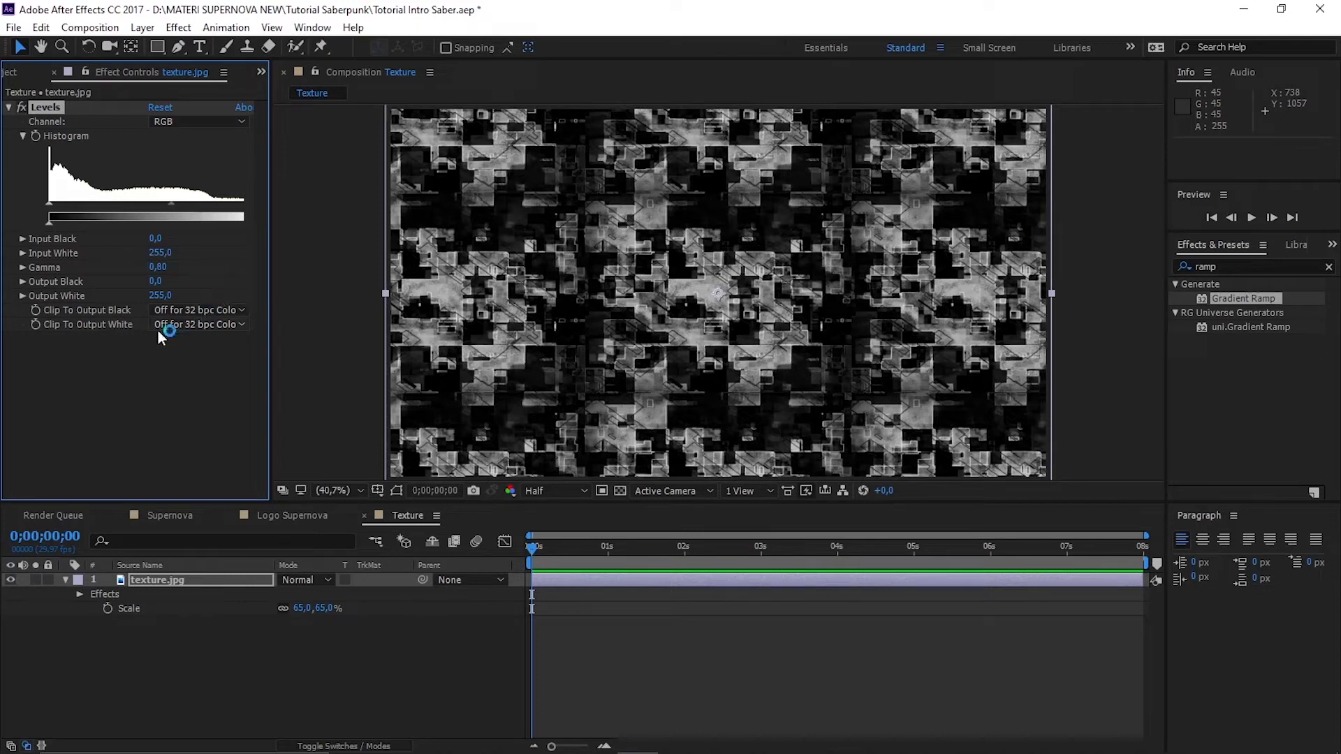
Create a 1920 x 1080, 8-second composition named Lantai and add the Texture composition to it as a layer
{"action": "left_click", "coordinate": [15, 71]}
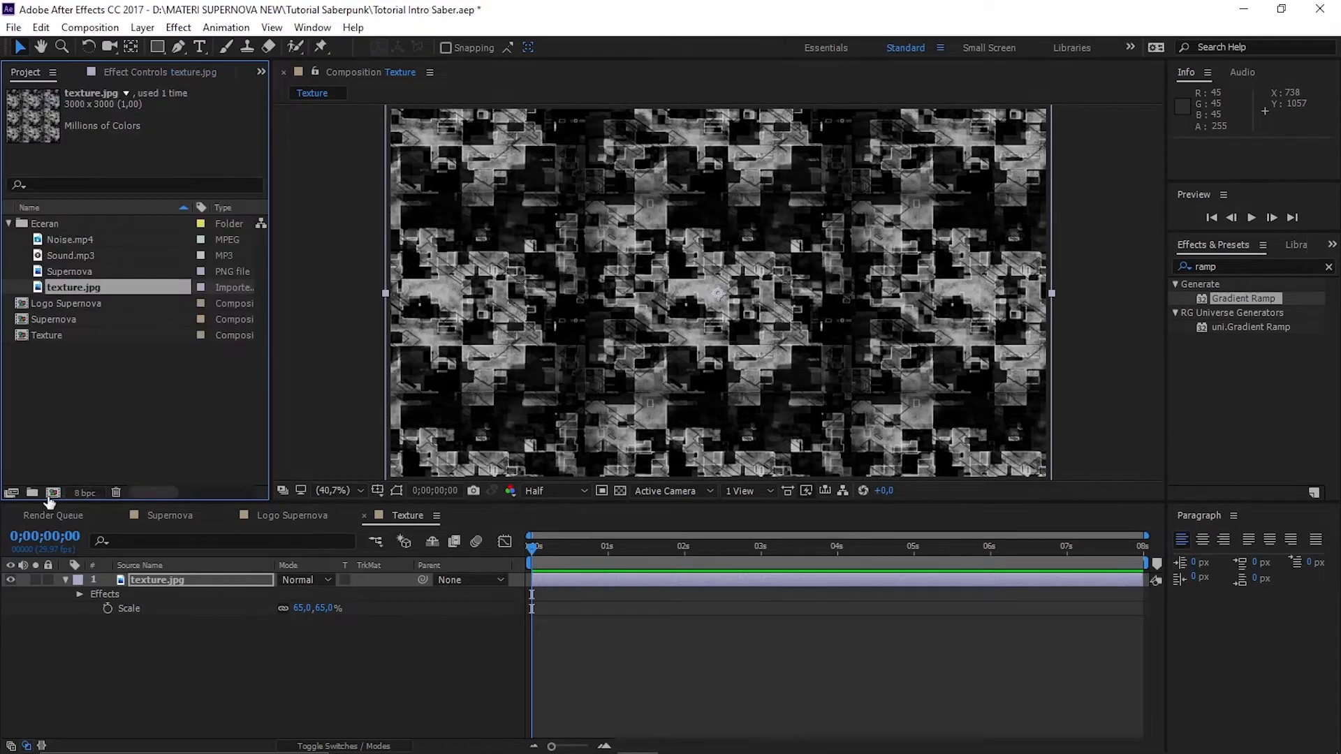
{"action": "left_click", "coordinate": [53, 493]}
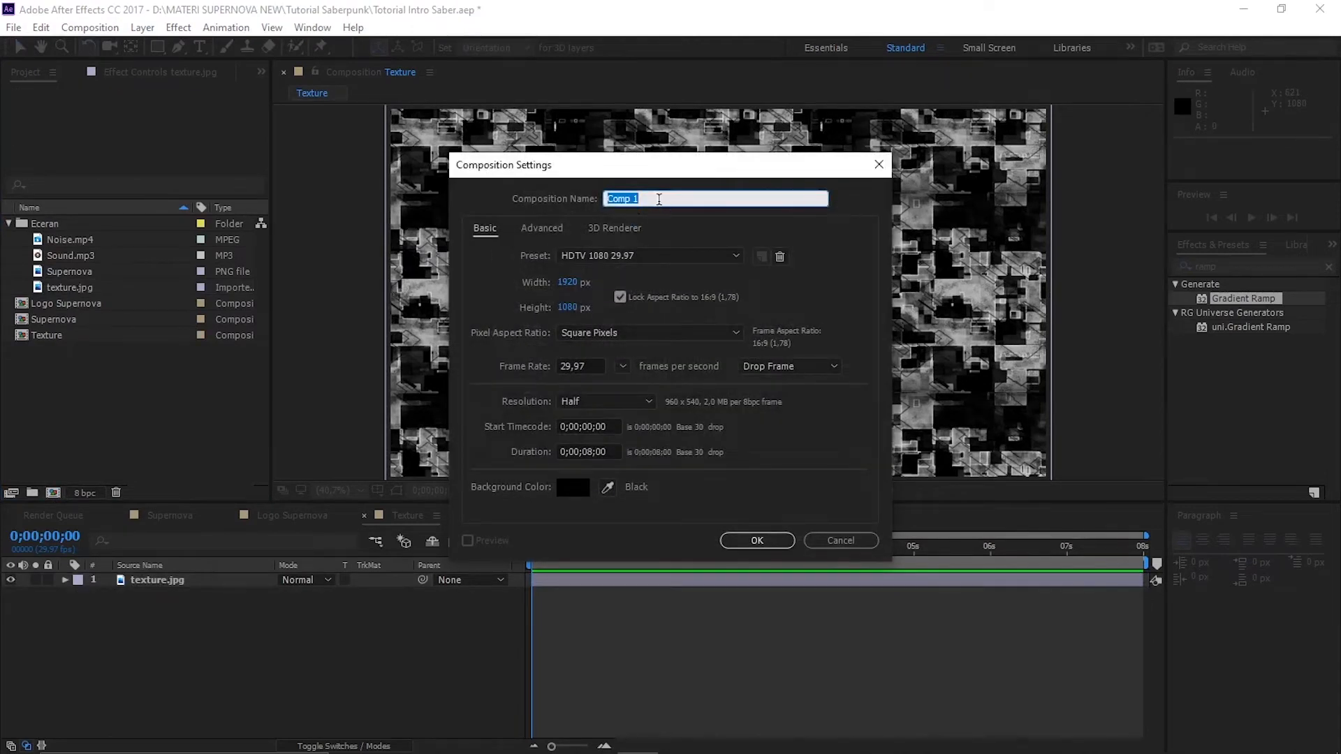
{"action": "type", "text": "Lantai"}
{"action": "key", "text": "Return"}
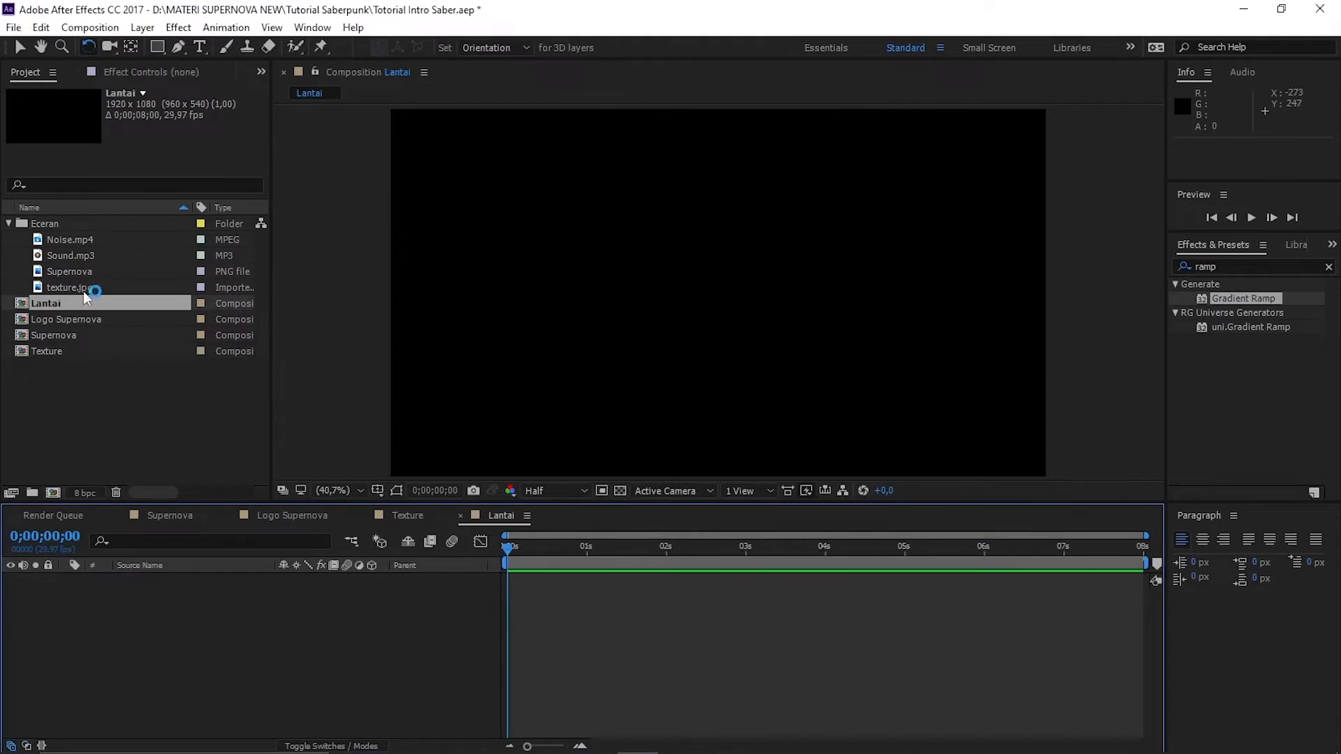
{"action": "left_click_drag", "start_coordinate": [52, 350], "coordinate": [56, 382]}
{"action": "left_click_drag", "start_coordinate": [47, 607], "coordinate": [49, 605]}
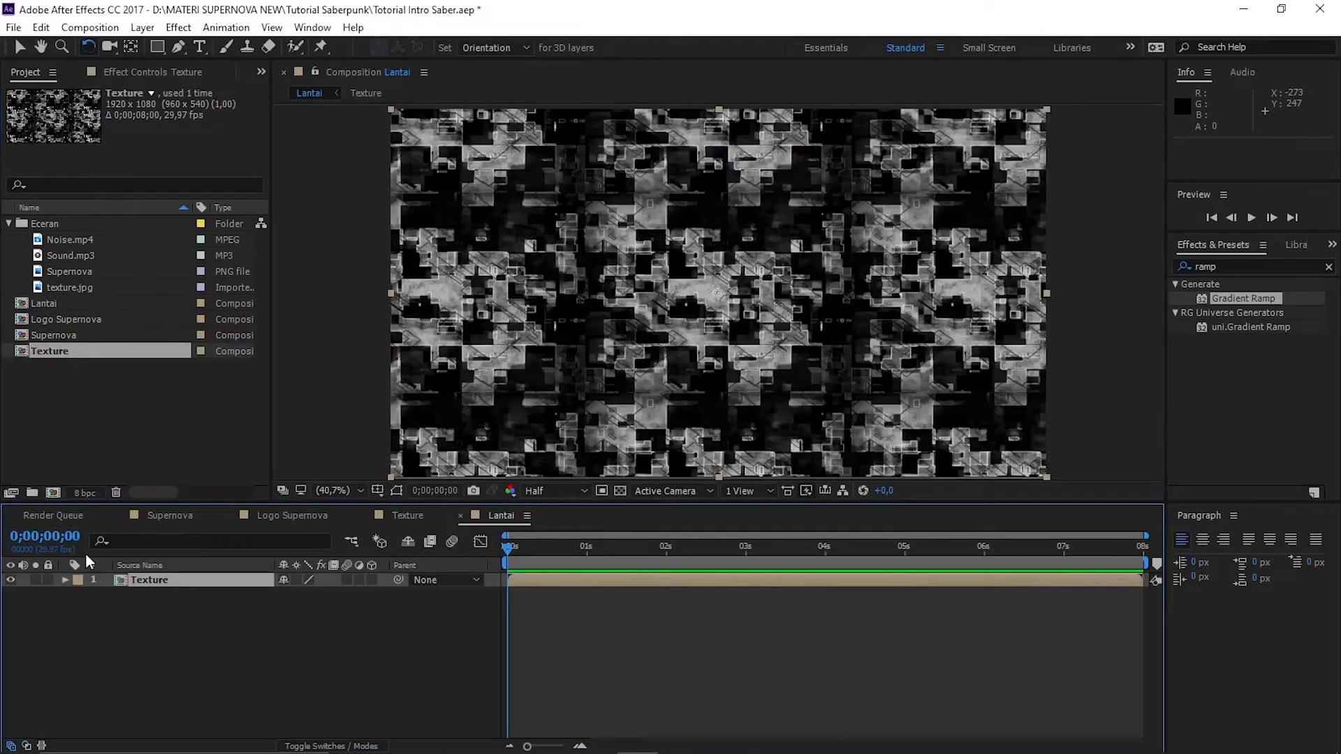
Add a two-node camera named Camera Lantai with the 28mm preset and make the Texture layer 3D
{"action": "left_click", "coordinate": [180, 656]}
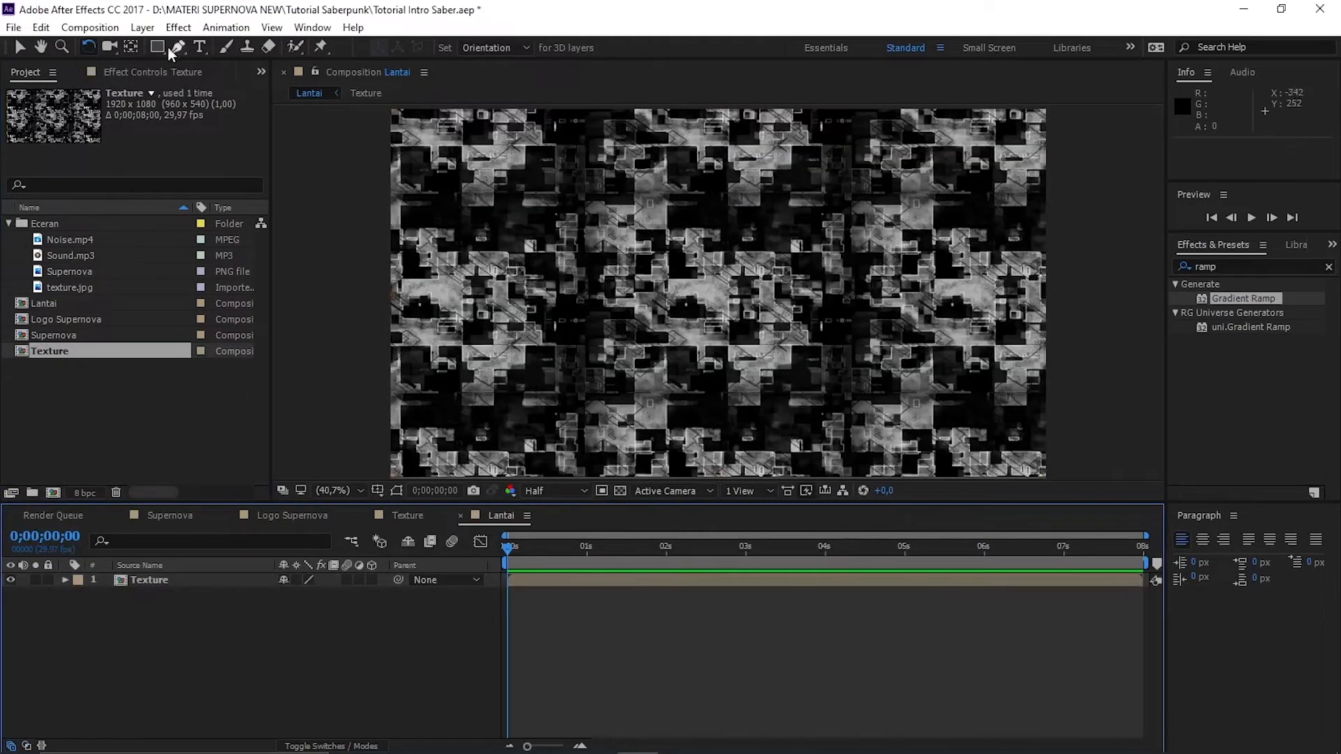
{"action": "left_click", "coordinate": [181, 29]}
{"action": "mouse_move", "coordinate": [142, 28]}
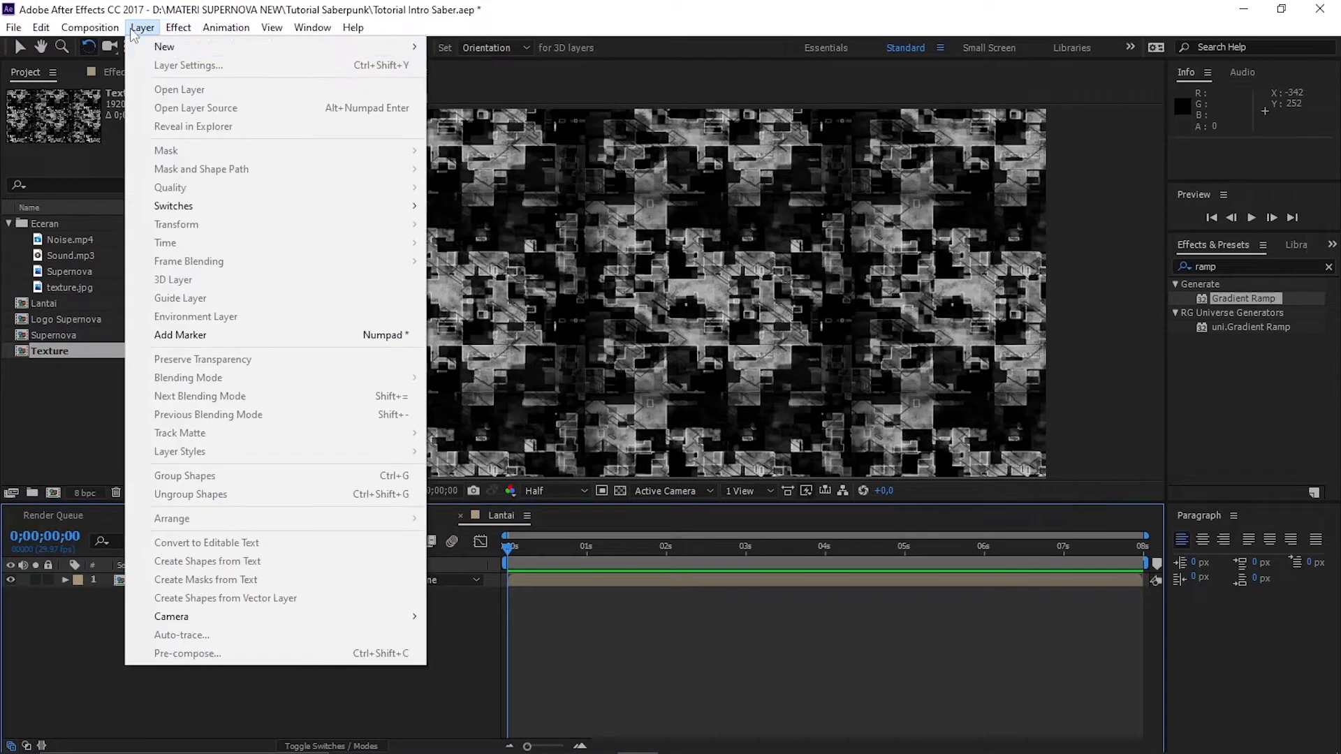
{"action": "mouse_move", "coordinate": [179, 47]}
{"action": "left_click", "coordinate": [472, 103]}
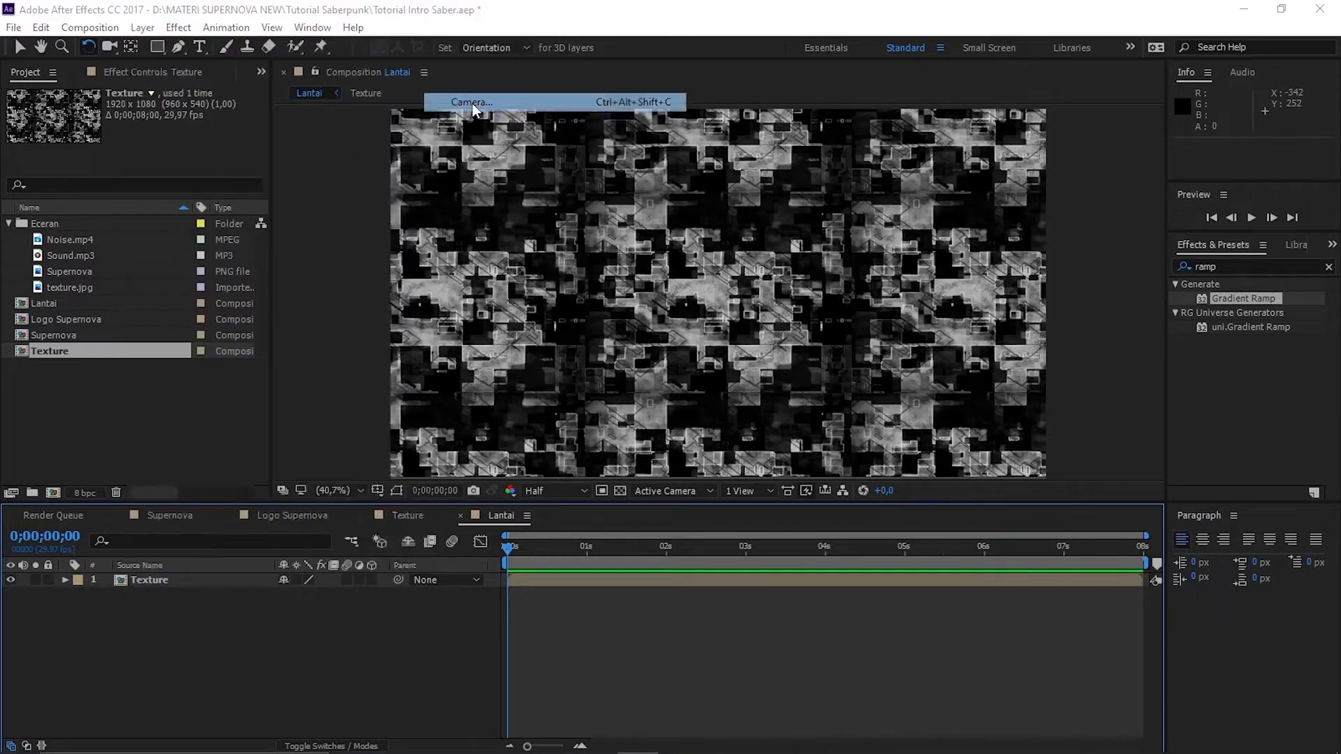
{"action": "left_click", "coordinate": [787, 238]}
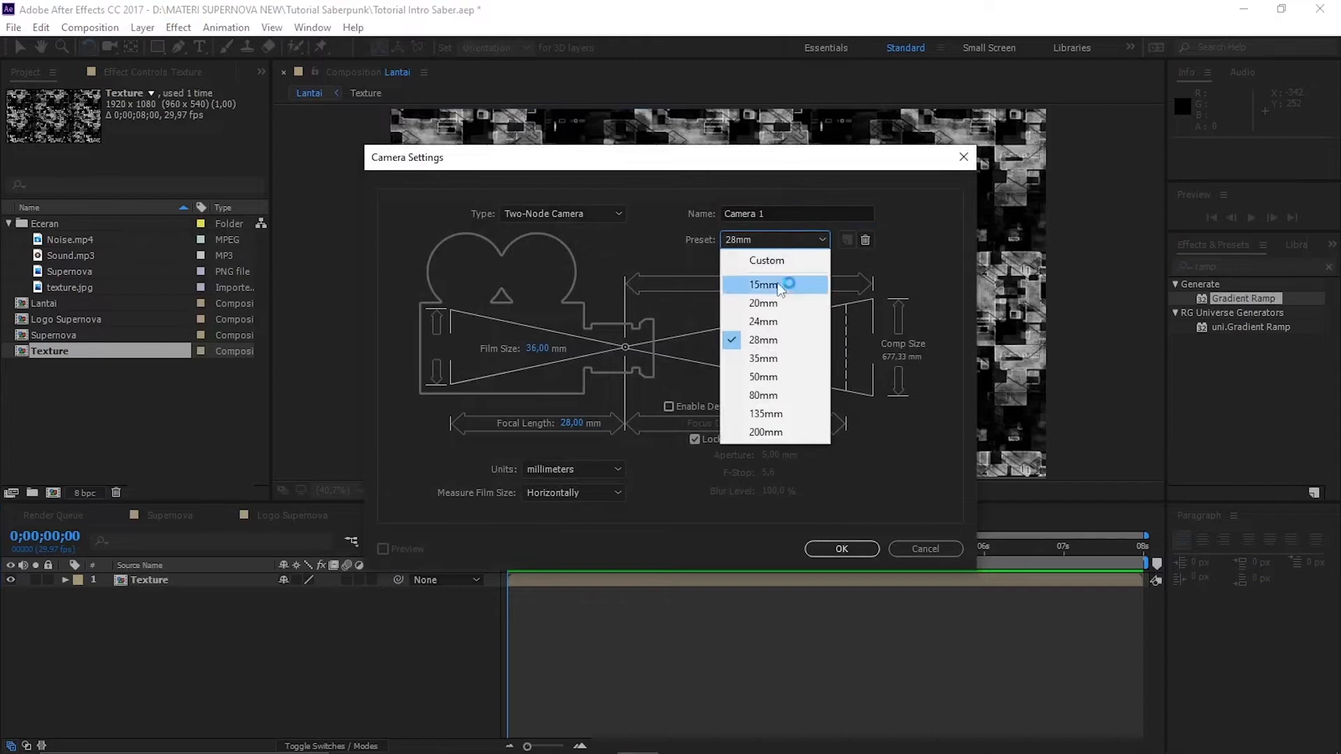
{"action": "left_click", "coordinate": [772, 339]}
{"action": "left_click", "coordinate": [787, 211]}
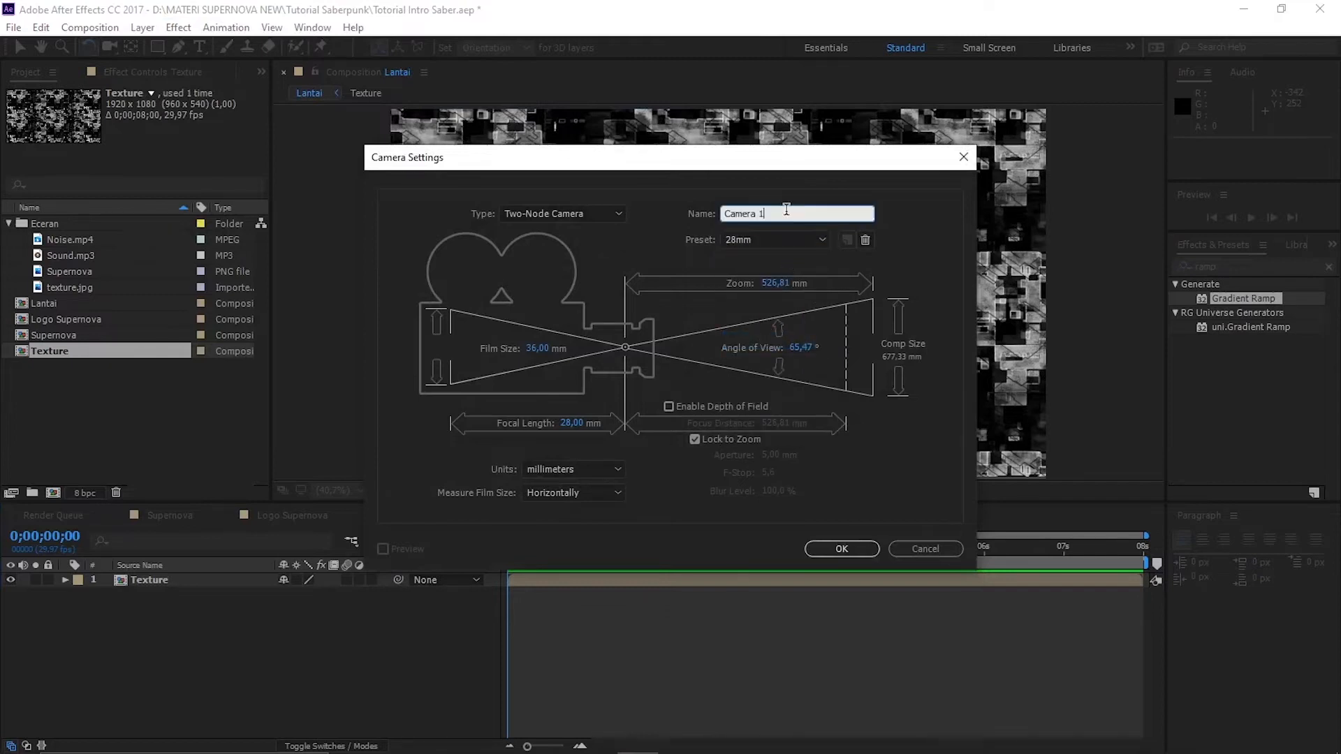
{"action": "type", "text": "Lanta"}
{"action": "left_click", "coordinate": [847, 549]}
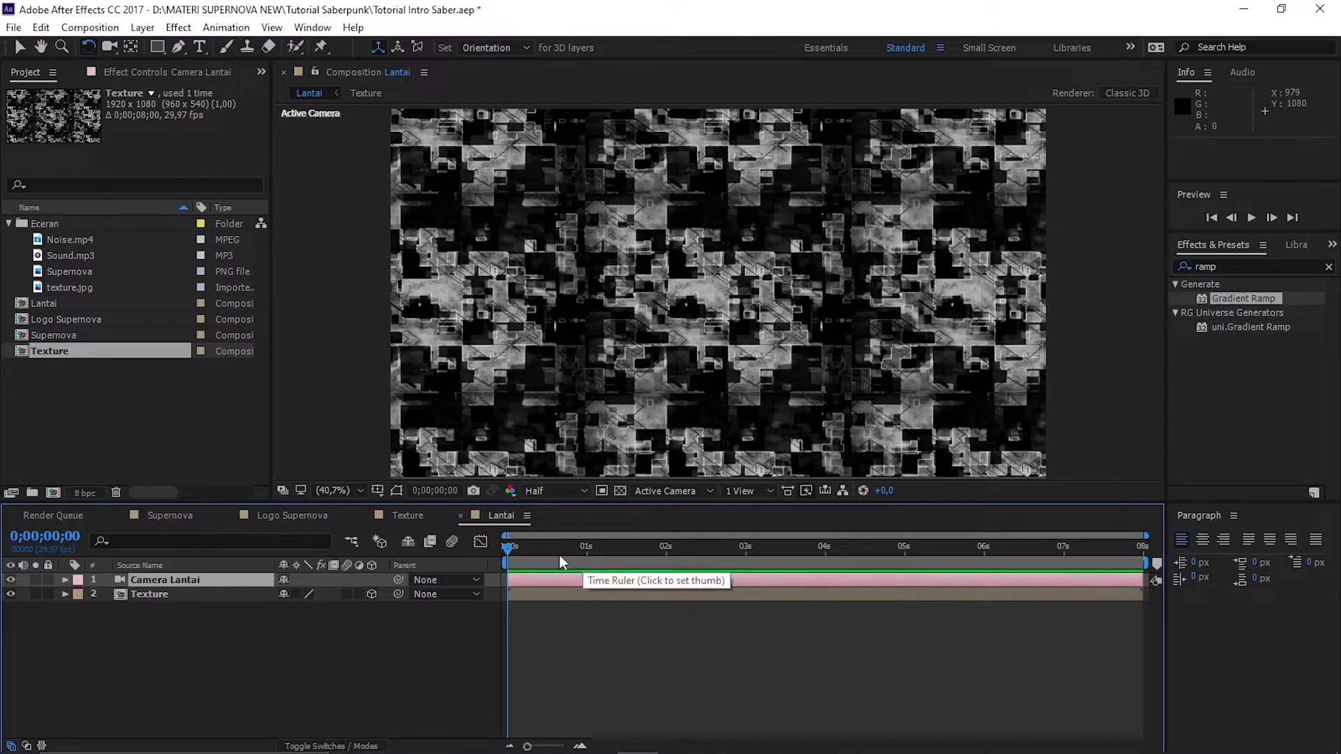
Rotate the Texture layer to an X orientation of about 269° and lower it to about Y 807 to form a floor
{"action": "left_click", "coordinate": [219, 595]}
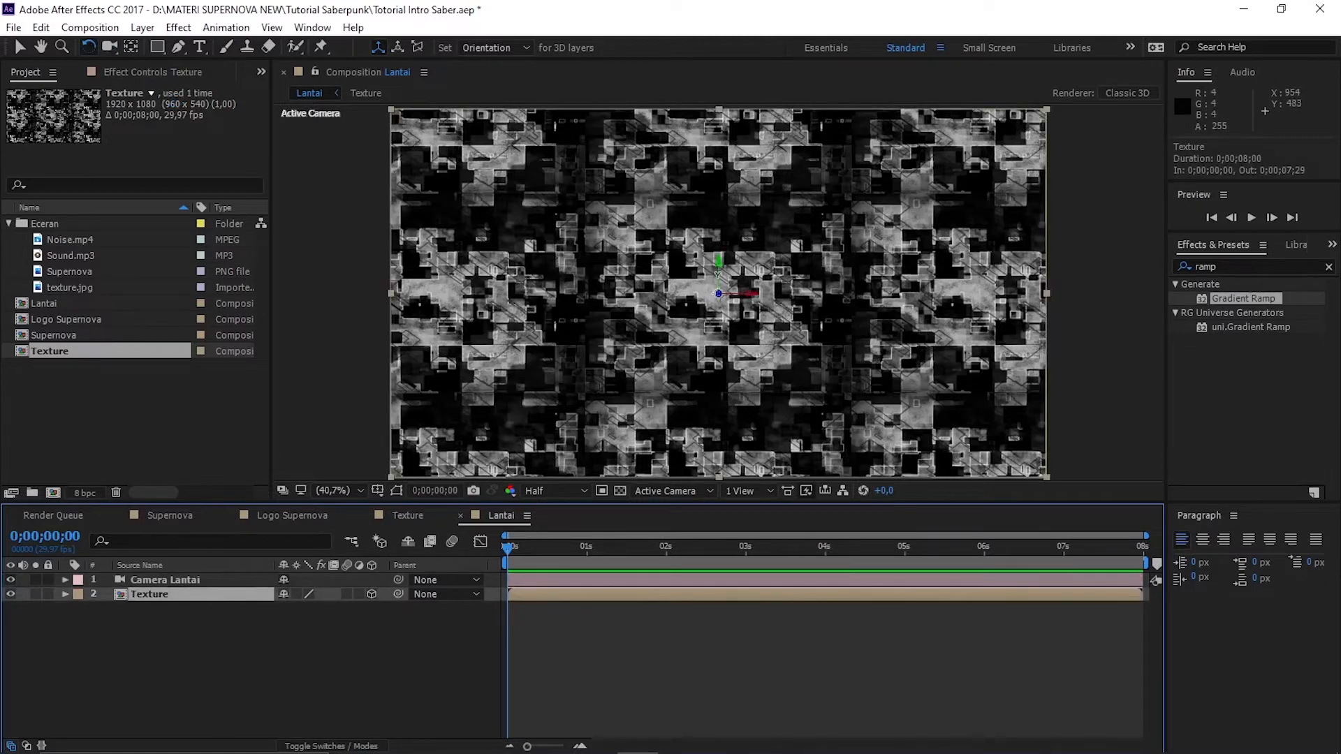
{"action": "left_click_drag", "start_coordinate": [730, 290], "coordinate": [739, 264]}
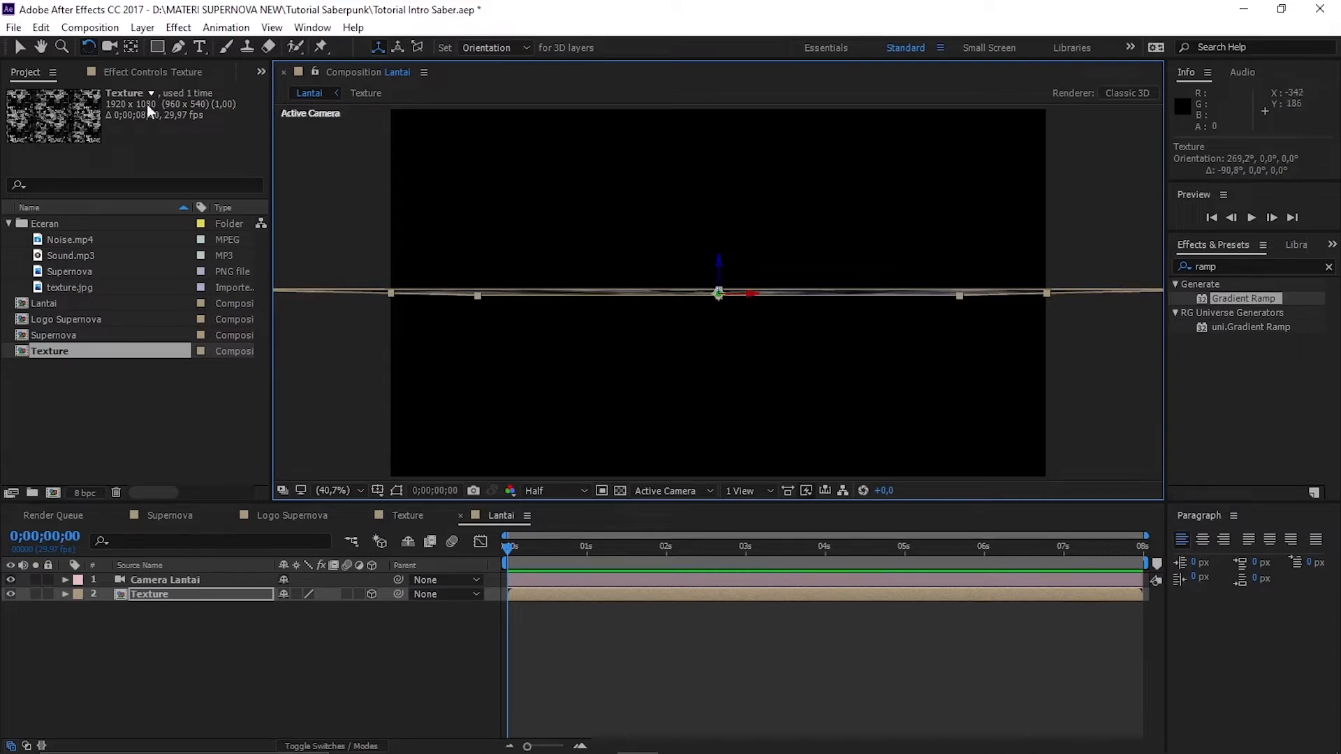
{"action": "left_click", "coordinate": [21, 47]}
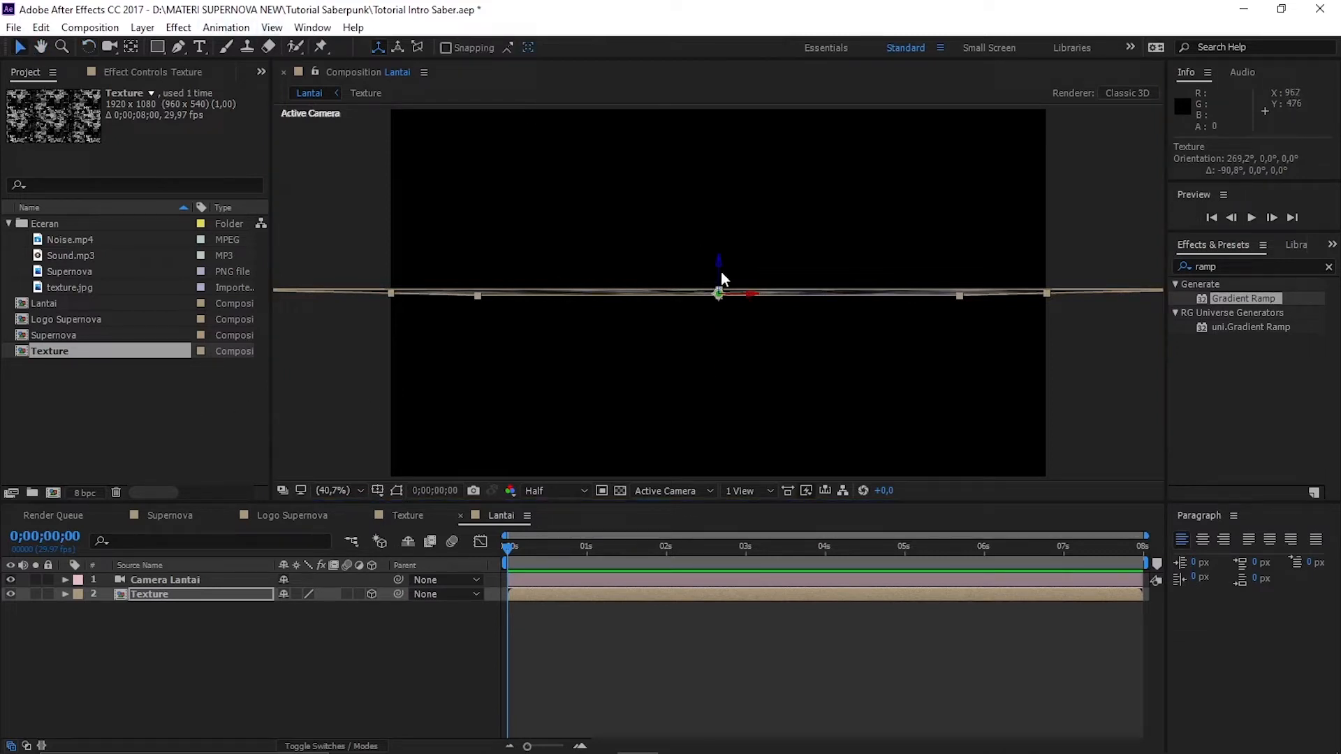
{"action": "left_click_drag", "start_coordinate": [721, 279], "coordinate": [720, 361]}
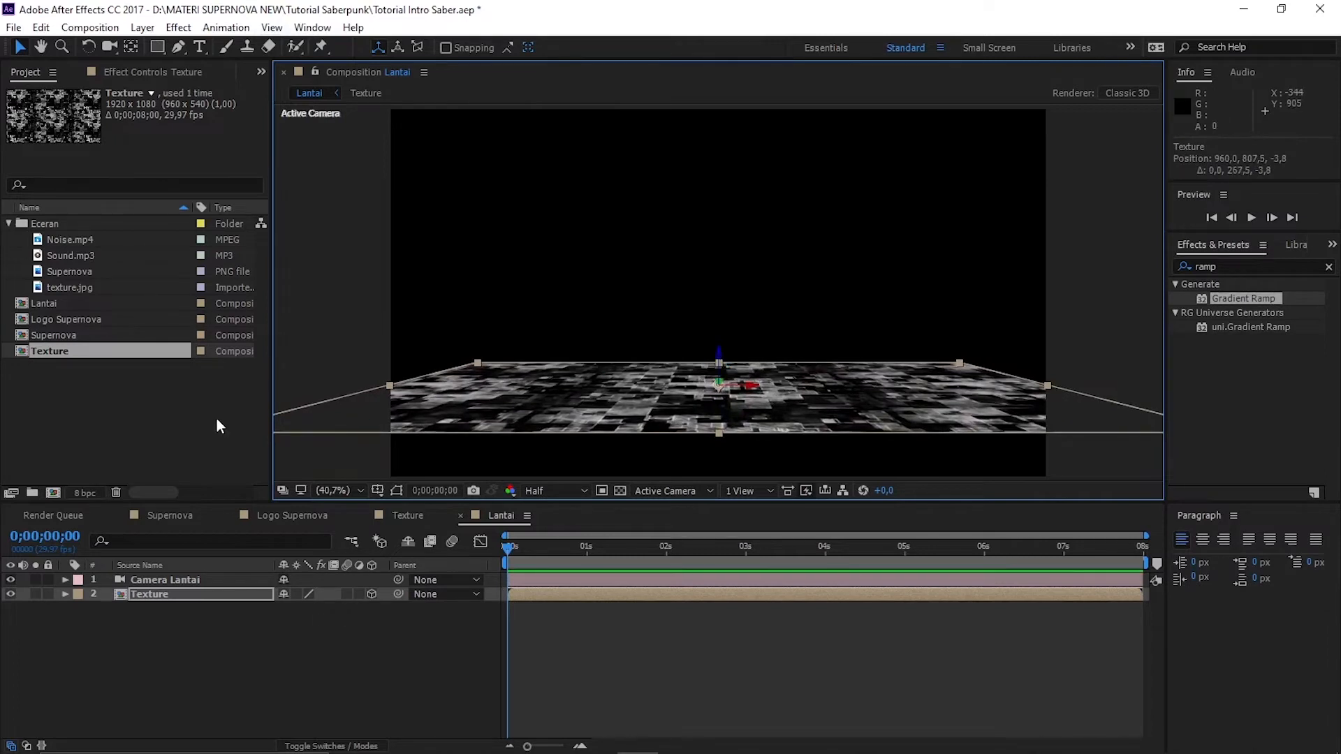
Apply Motion Tile to the Texture layer with Output Width 250, Output Height 400 and Mirror Edges enabled
{"action": "left_click", "coordinate": [178, 28]}
{"action": "mouse_move", "coordinate": [359, 551]}
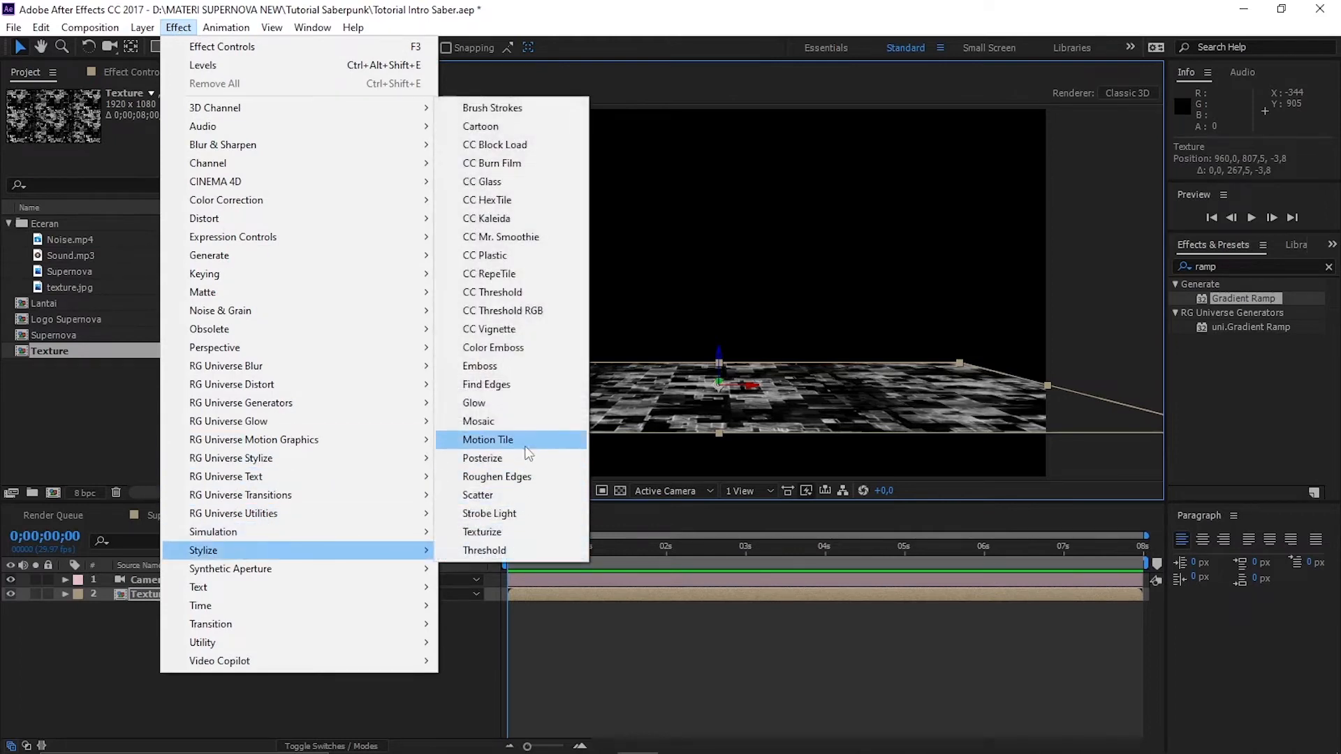
{"action": "left_click", "coordinate": [526, 440]}
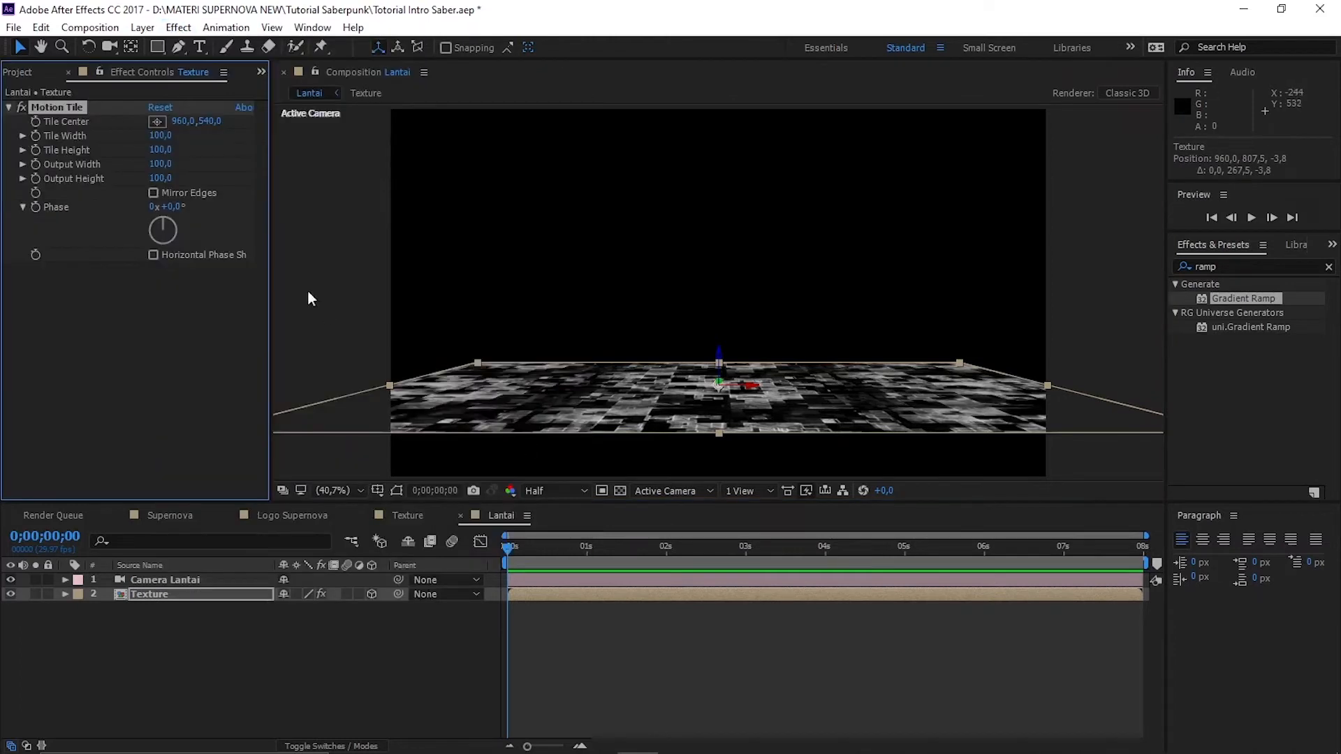
{"action": "left_click", "coordinate": [160, 165]}
{"action": "type", "text": "250"}
{"action": "key", "text": "Return"}
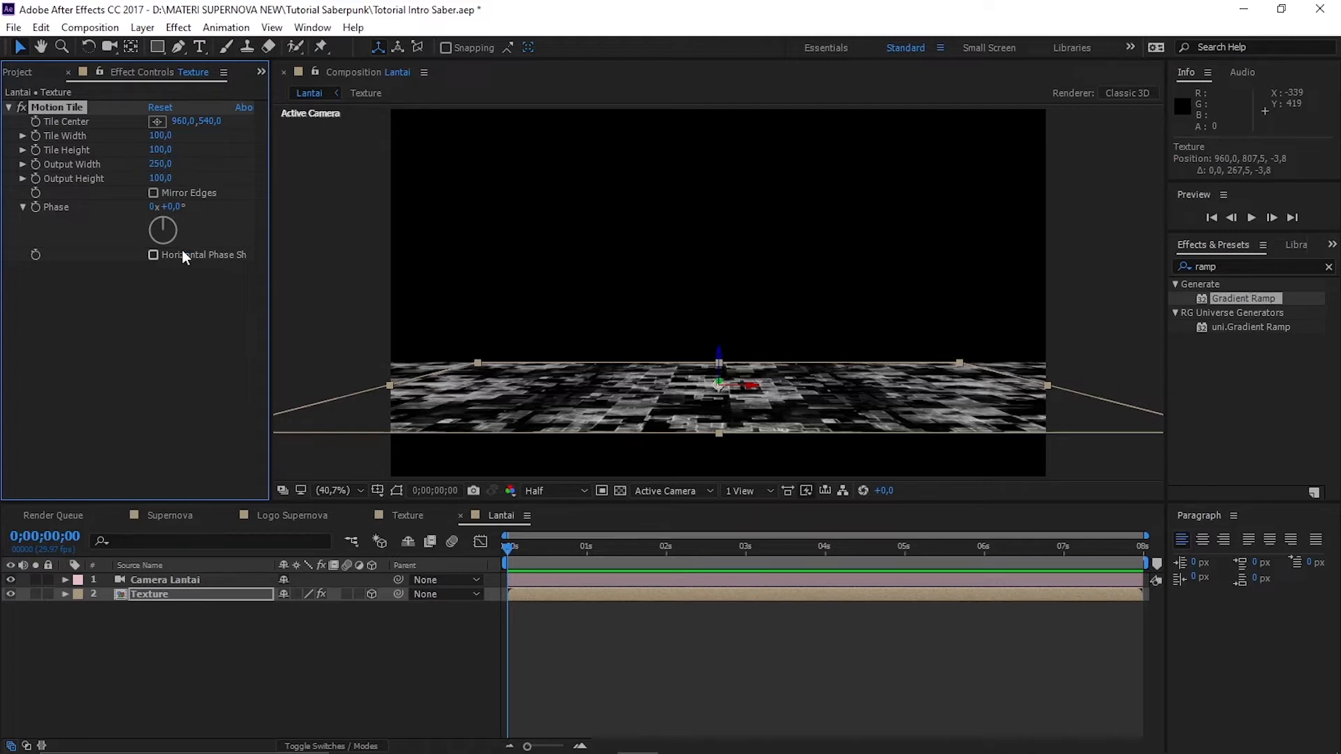
{"action": "left_click", "coordinate": [161, 178]}
{"action": "type", "text": "400"}
{"action": "key", "text": "Return"}
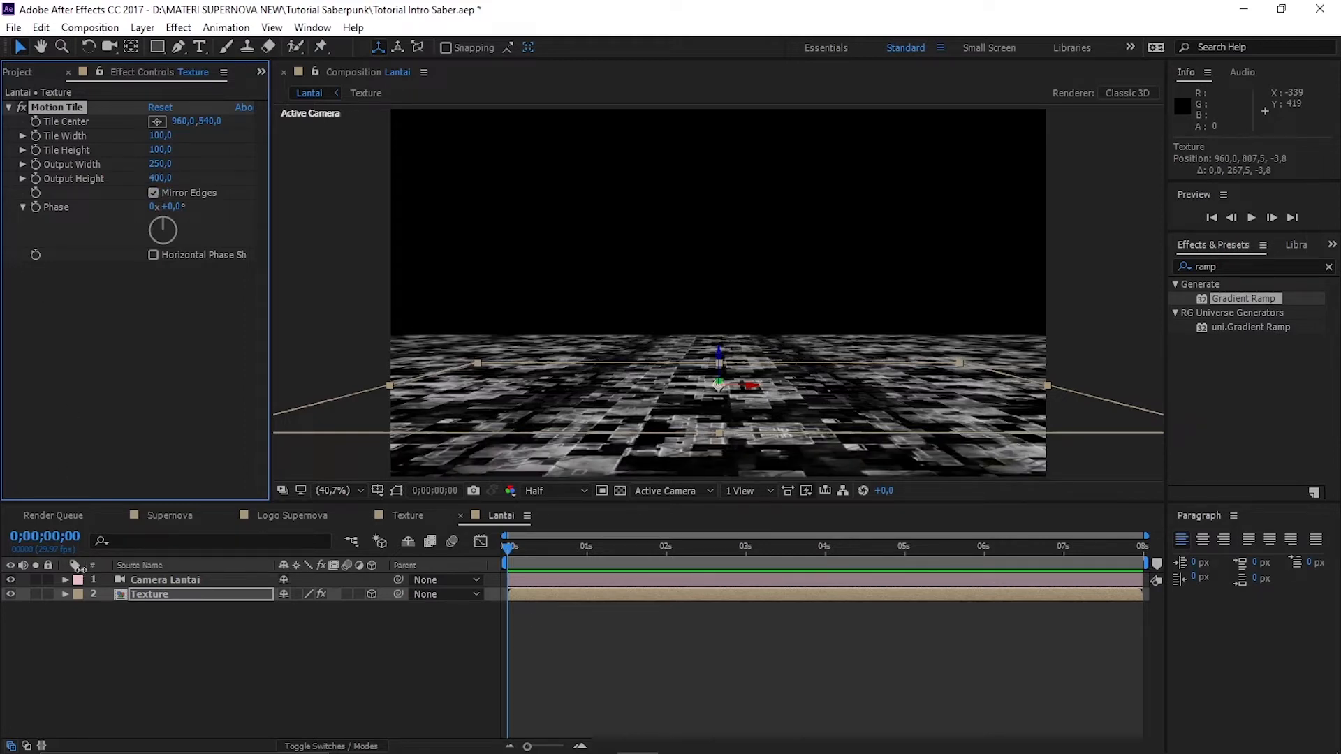
Set Camera Lantai's Z position to -1500 and keyframe its Position at the start of the composition
{"action": "left_click", "coordinate": [129, 580]}
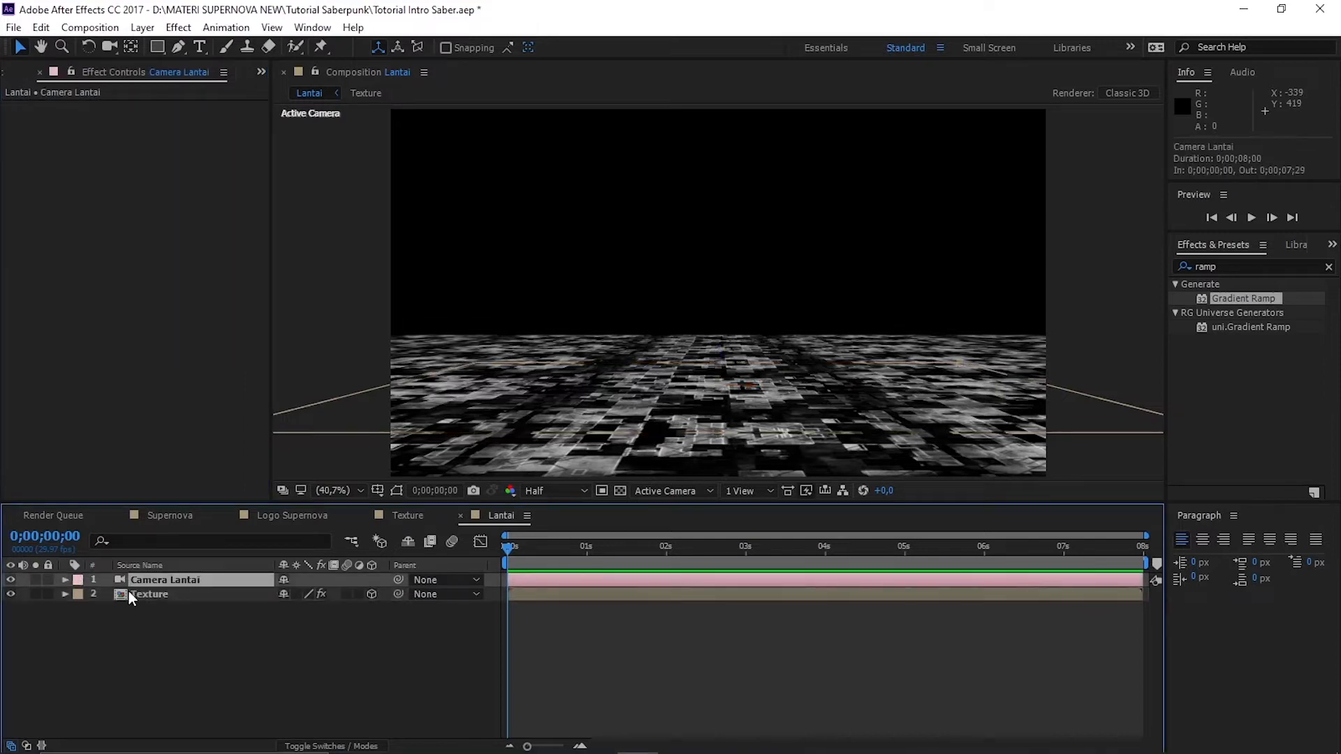
{"action": "key", "text": "p"}
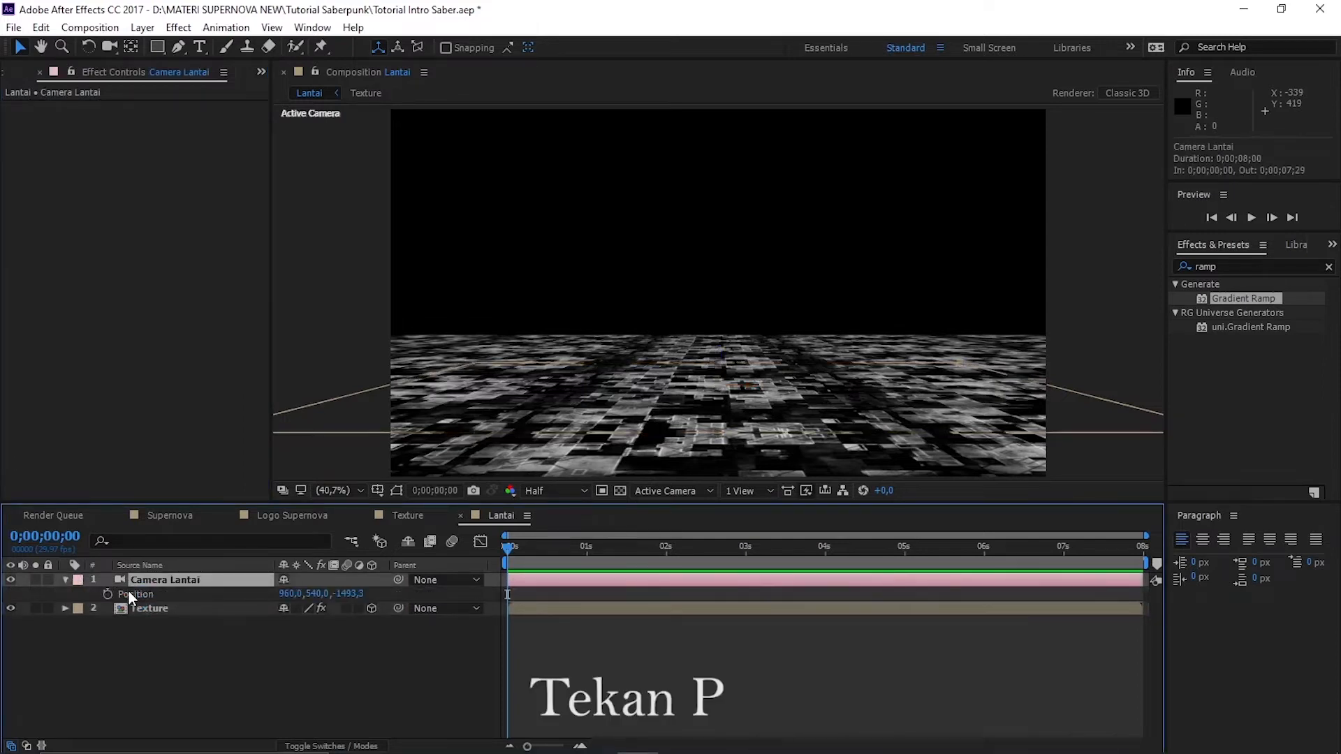
{"action": "left_click_drag", "start_coordinate": [338, 594], "coordinate": [355, 594]}
{"action": "left_click", "coordinate": [355, 593]}
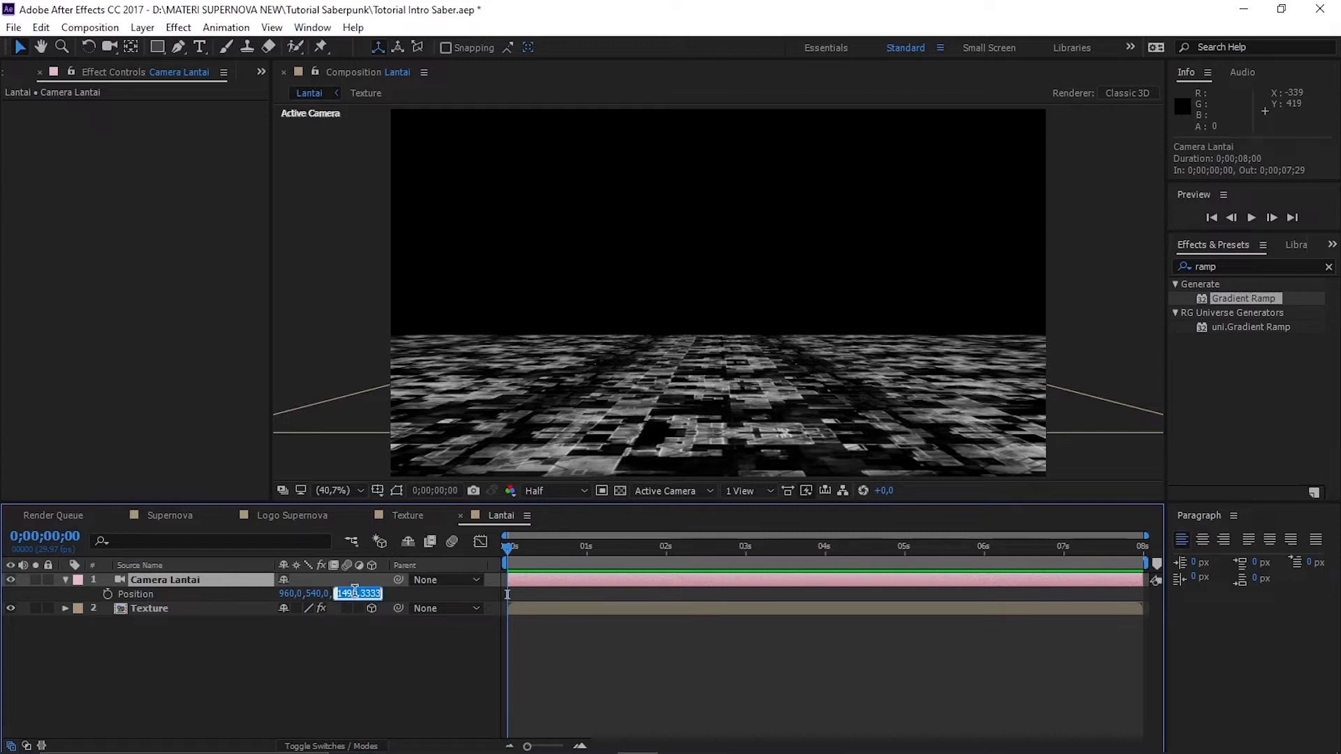
{"action": "type", "text": "-1500"}
{"action": "key", "text": "Return"}
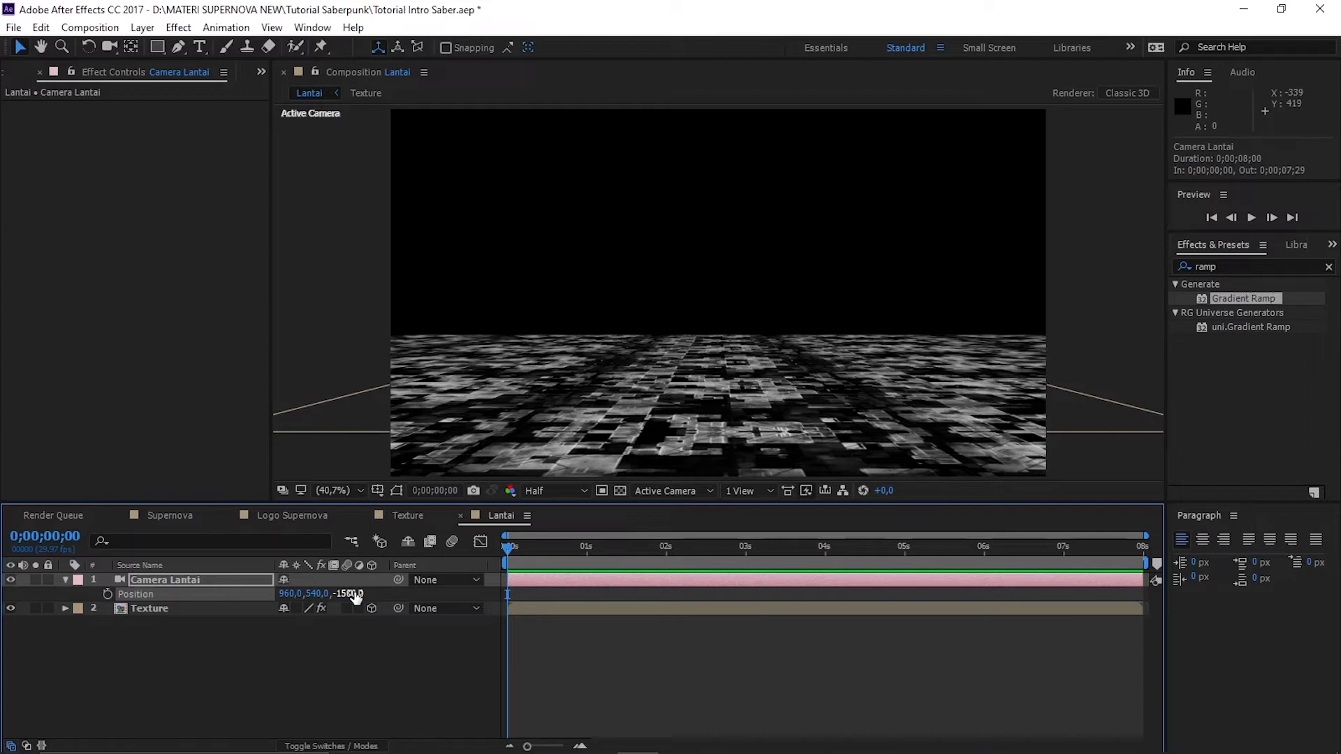
{"action": "left_click", "coordinate": [107, 593]}
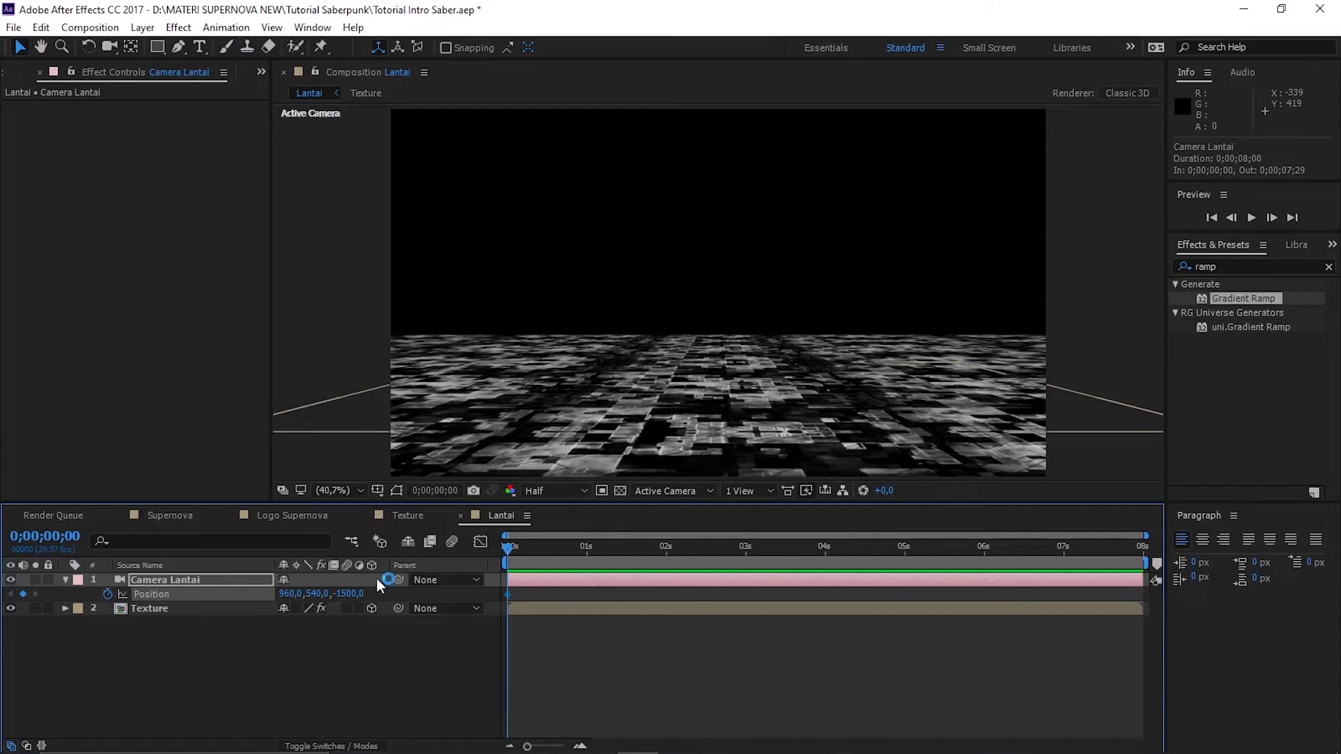
At 0;00;07;15, keyframe Camera Lantai's Z position at -1150
{"action": "left_click", "coordinate": [1083, 545]}
{"action": "left_click_drag", "start_coordinate": [1084, 546], "coordinate": [1104, 547]}
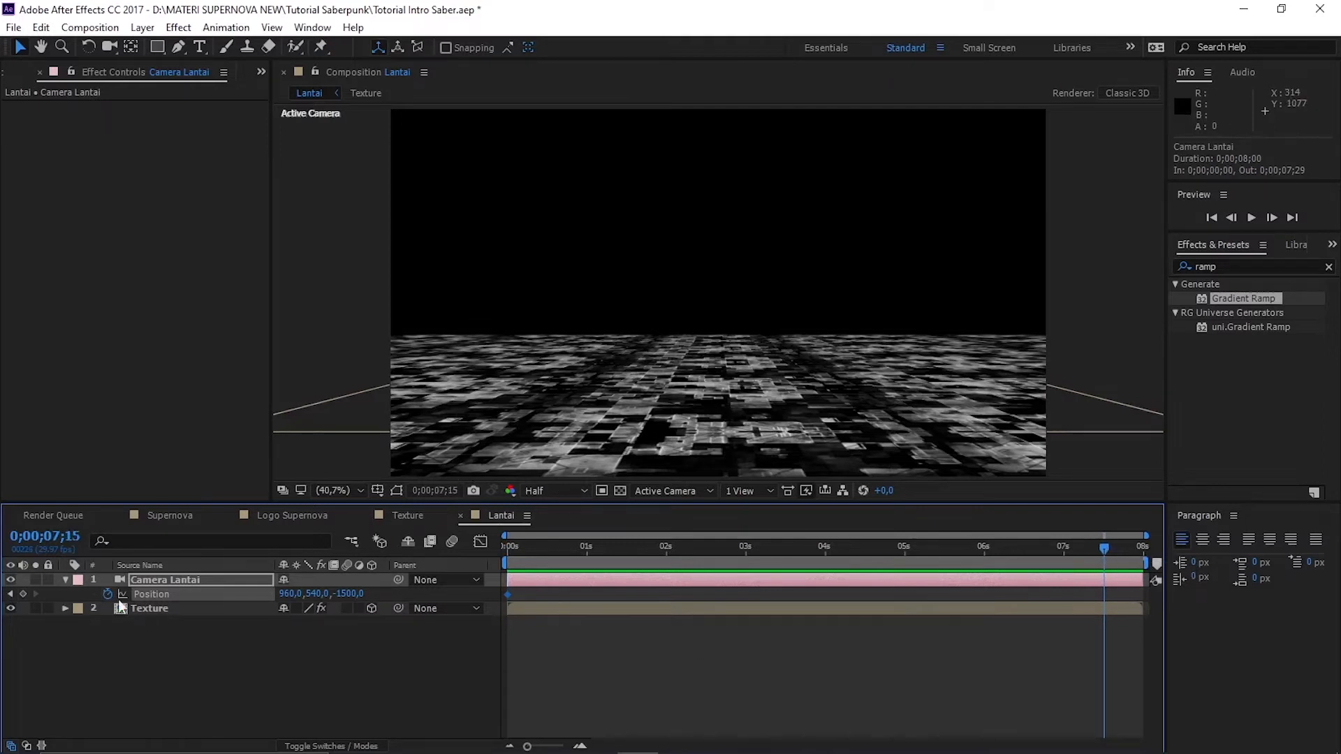
{"action": "left_click", "coordinate": [347, 593]}
{"action": "type", "text": "-1150"}
{"action": "key", "text": "Return"}
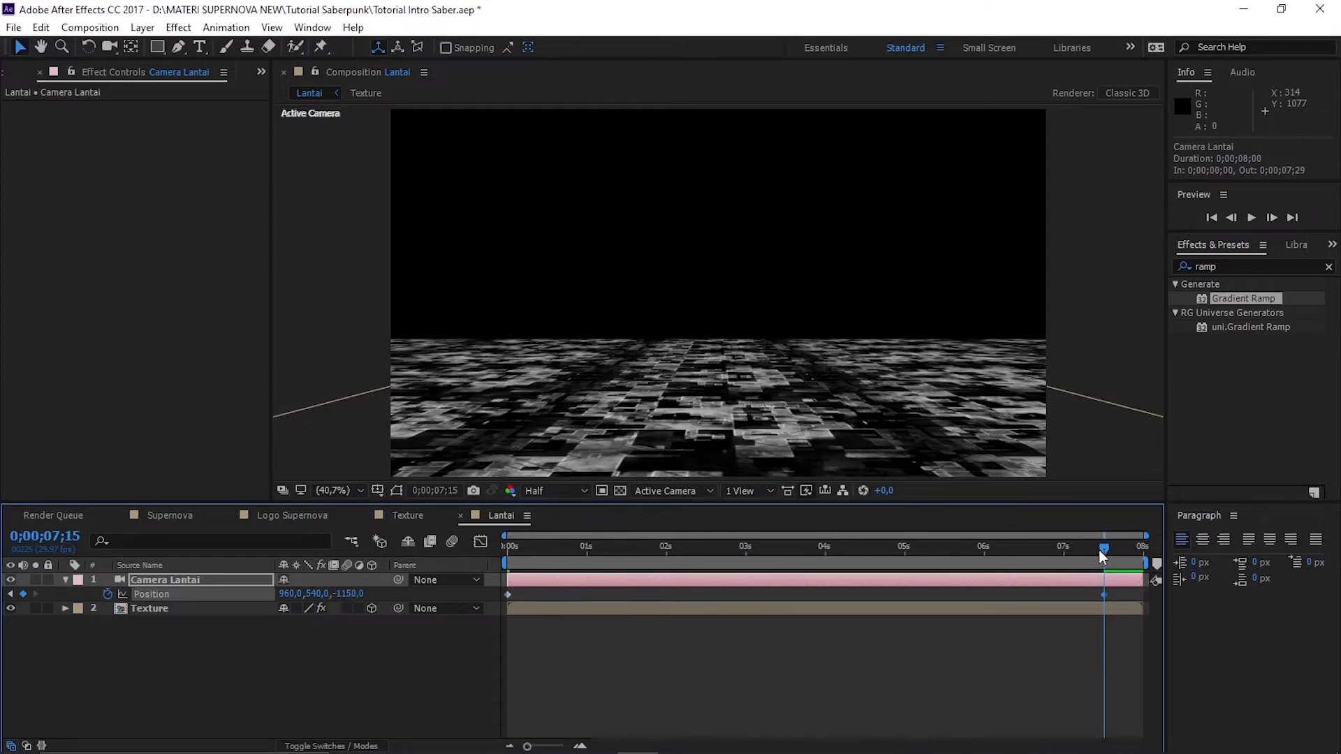
Scrub back through the camera move to 0;00;02;00, deselect the camera and bring up the project items
{"action": "left_click_drag", "start_coordinate": [1107, 549], "coordinate": [667, 559]}
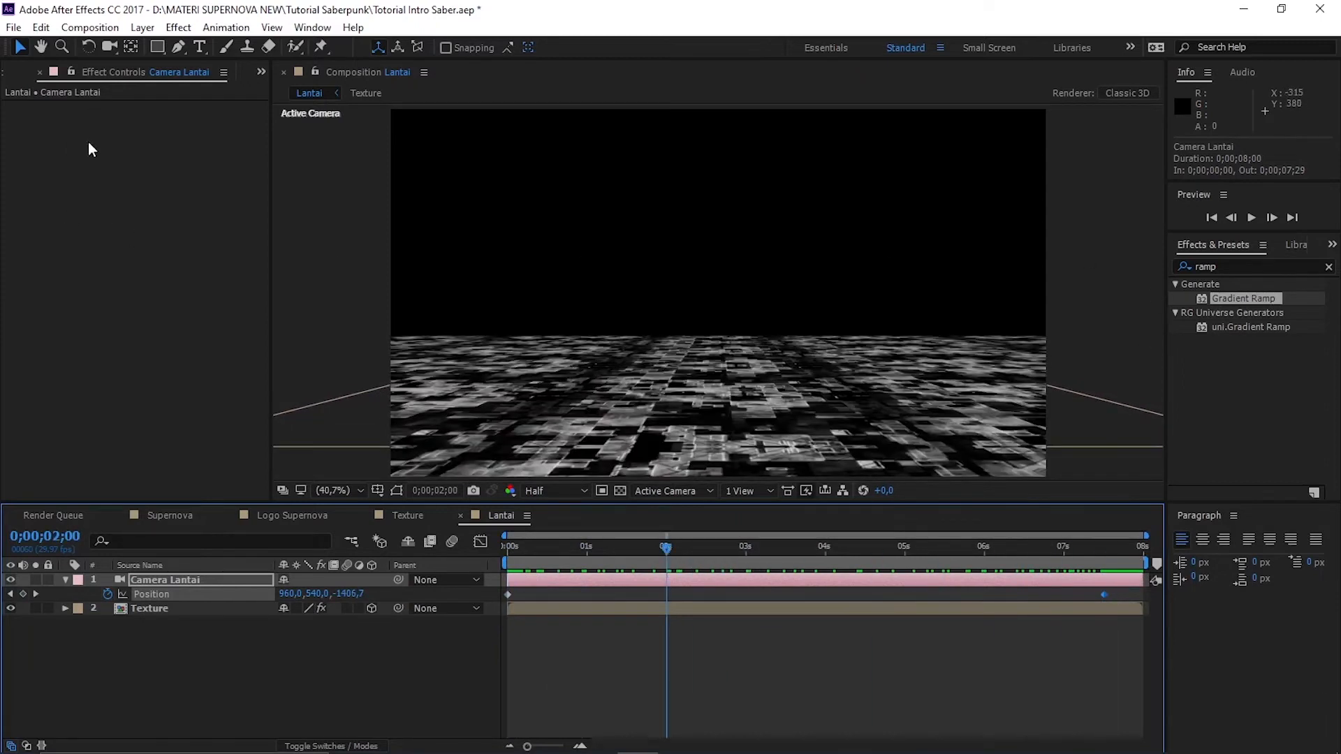
{"action": "left_click", "coordinate": [135, 697]}
{"action": "left_click", "coordinate": [11, 72]}
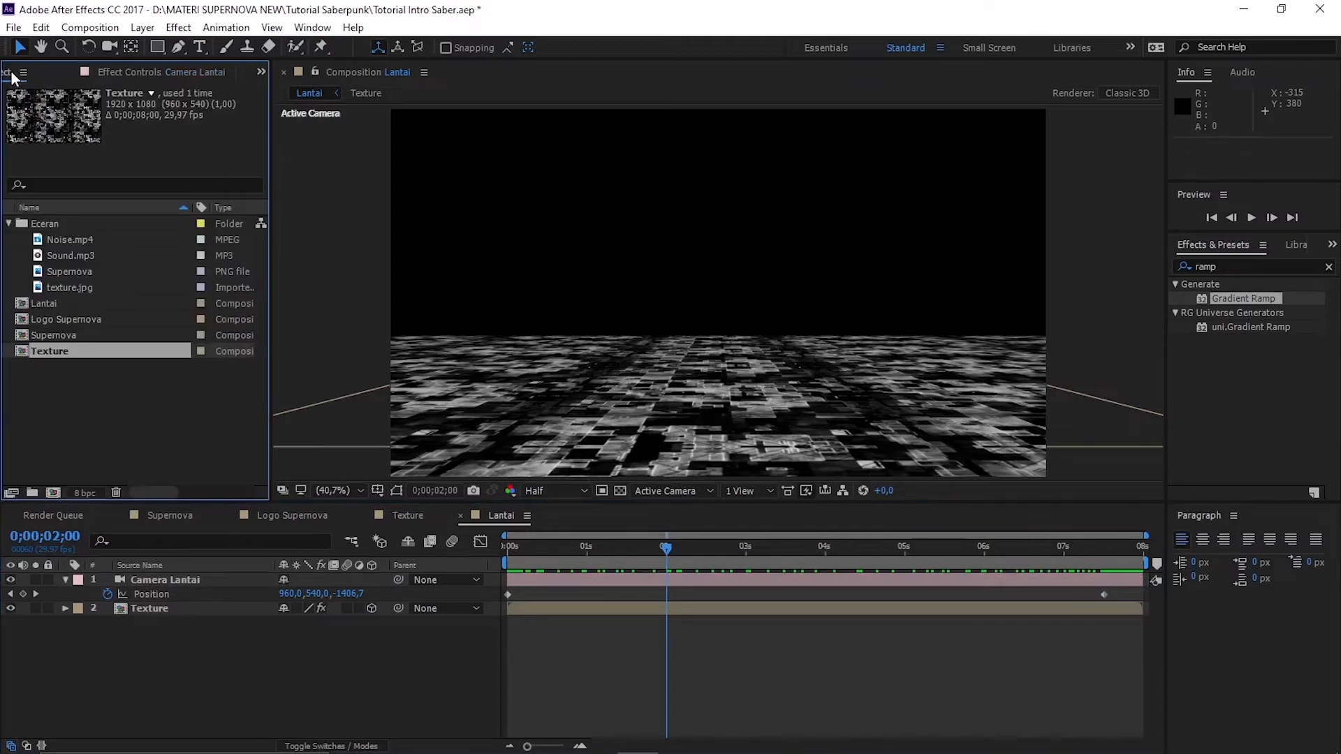
Create a new composition named Main Scene with the HDTV 1080 29.97 preset and a duration of 0;00;08;00
{"action": "left_click", "coordinate": [67, 374]}
{"action": "left_click", "coordinate": [53, 492]}
{"action": "type", "text": "Main L"}
{"action": "type", "text": "cre"}
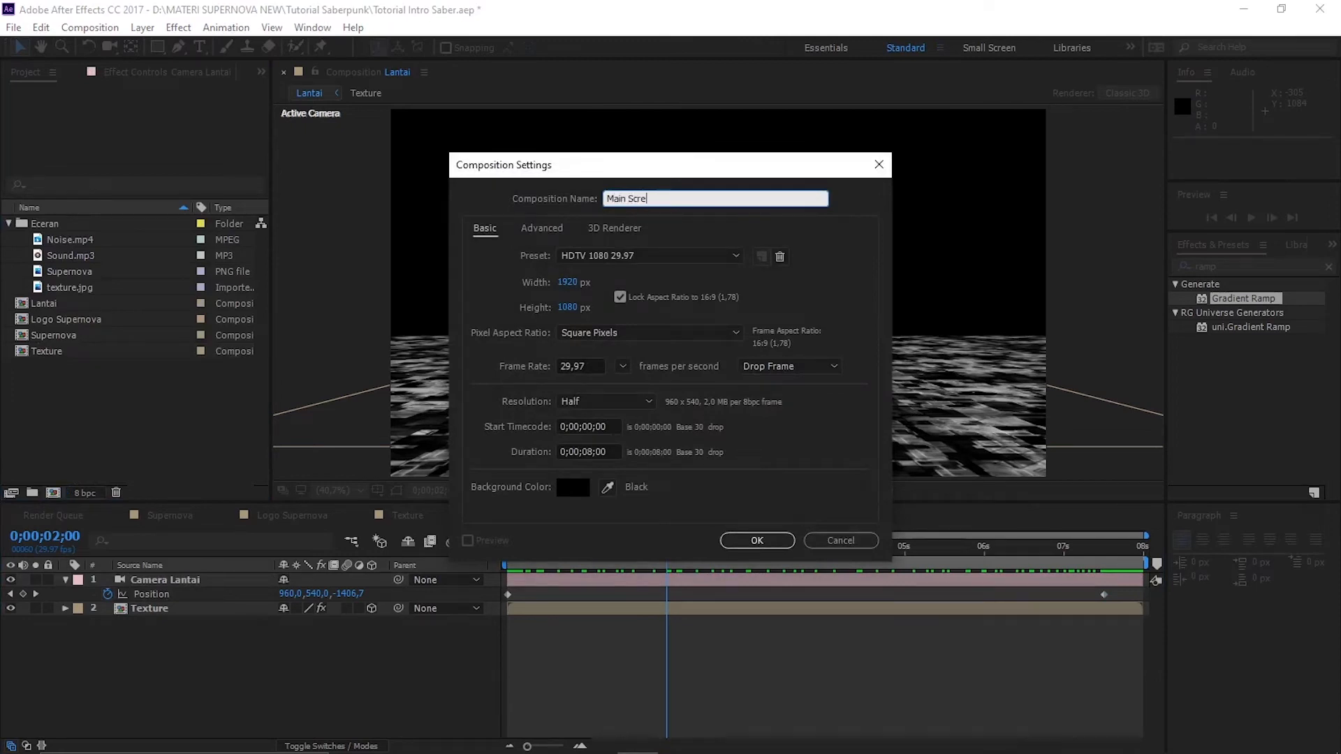
{"action": "type", "text": "ne"}
{"action": "key", "text": "Return"}
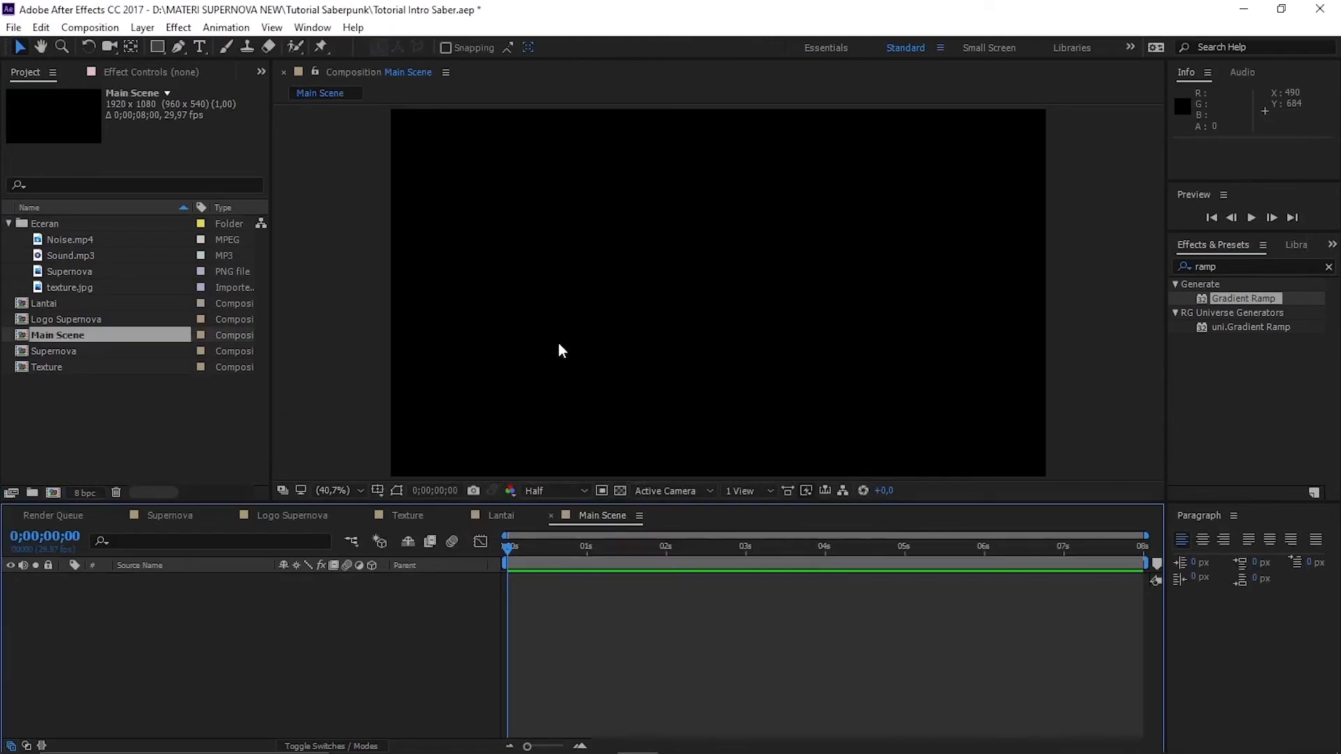
Add a 1920 x 1080 px black solid named Black to Main Scene
{"action": "right_click", "coordinate": [160, 609]}
{"action": "mouse_move", "coordinate": [228, 451]}
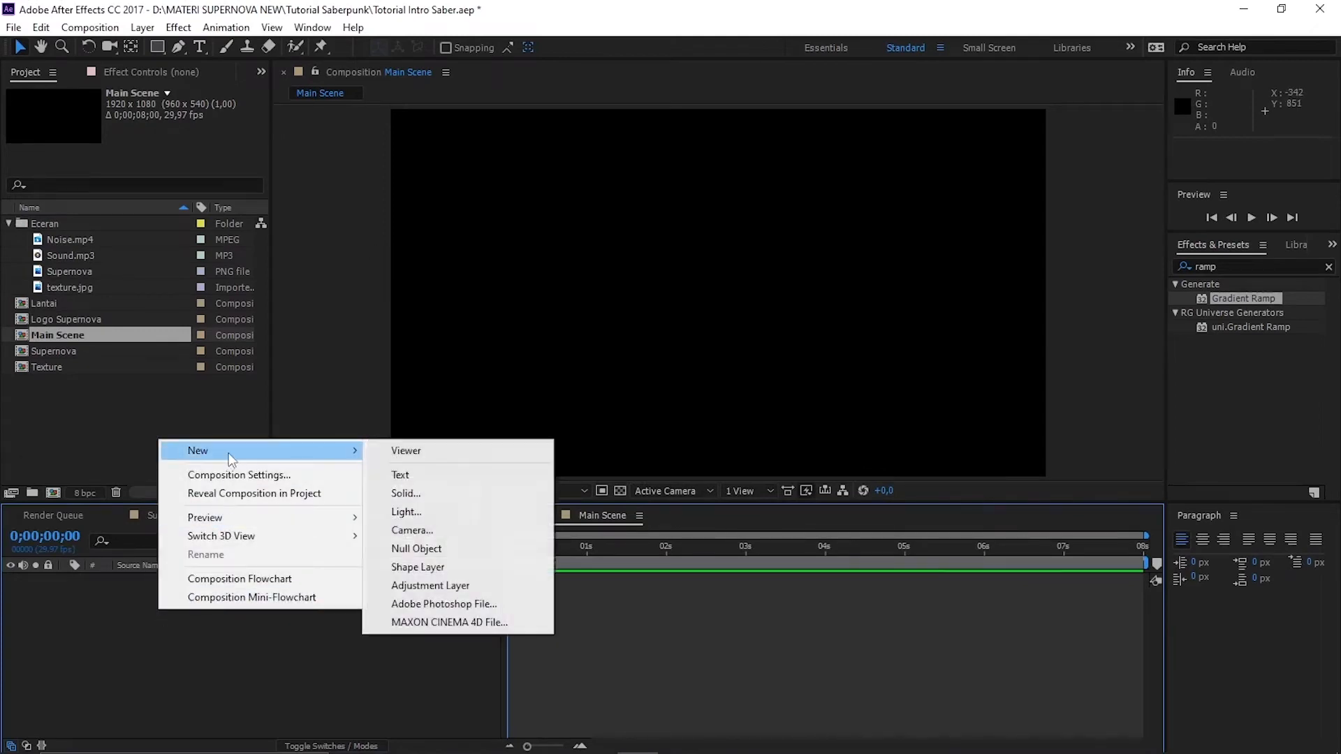
{"action": "left_click", "coordinate": [418, 494]}
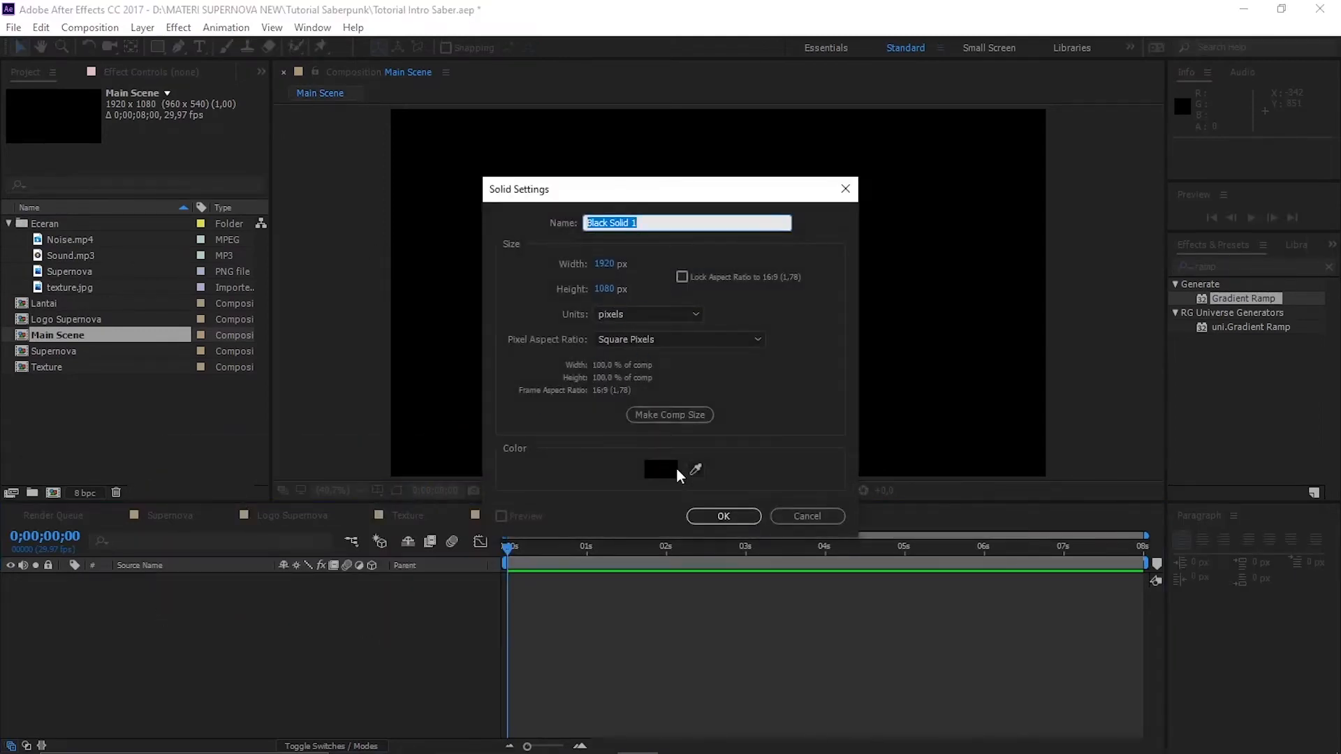
{"action": "type", "text": "Black"}
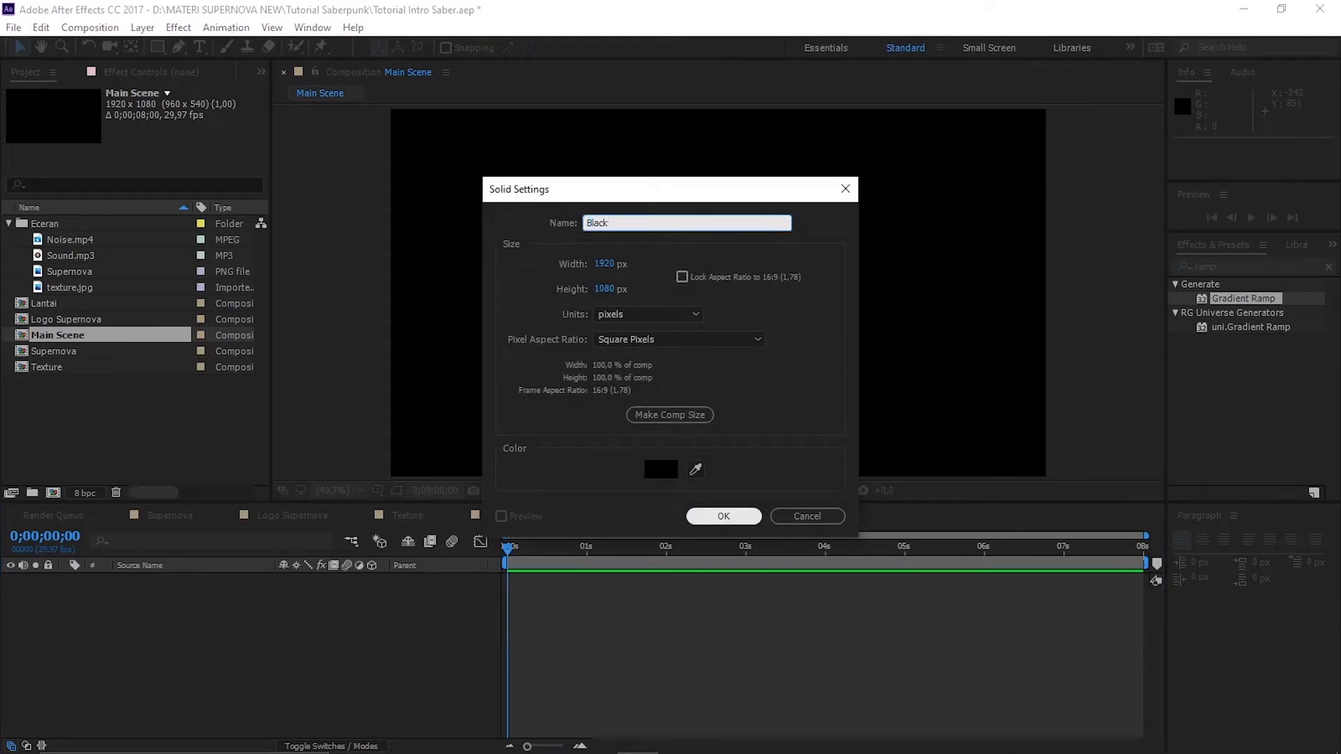
{"action": "left_click", "coordinate": [725, 519]}
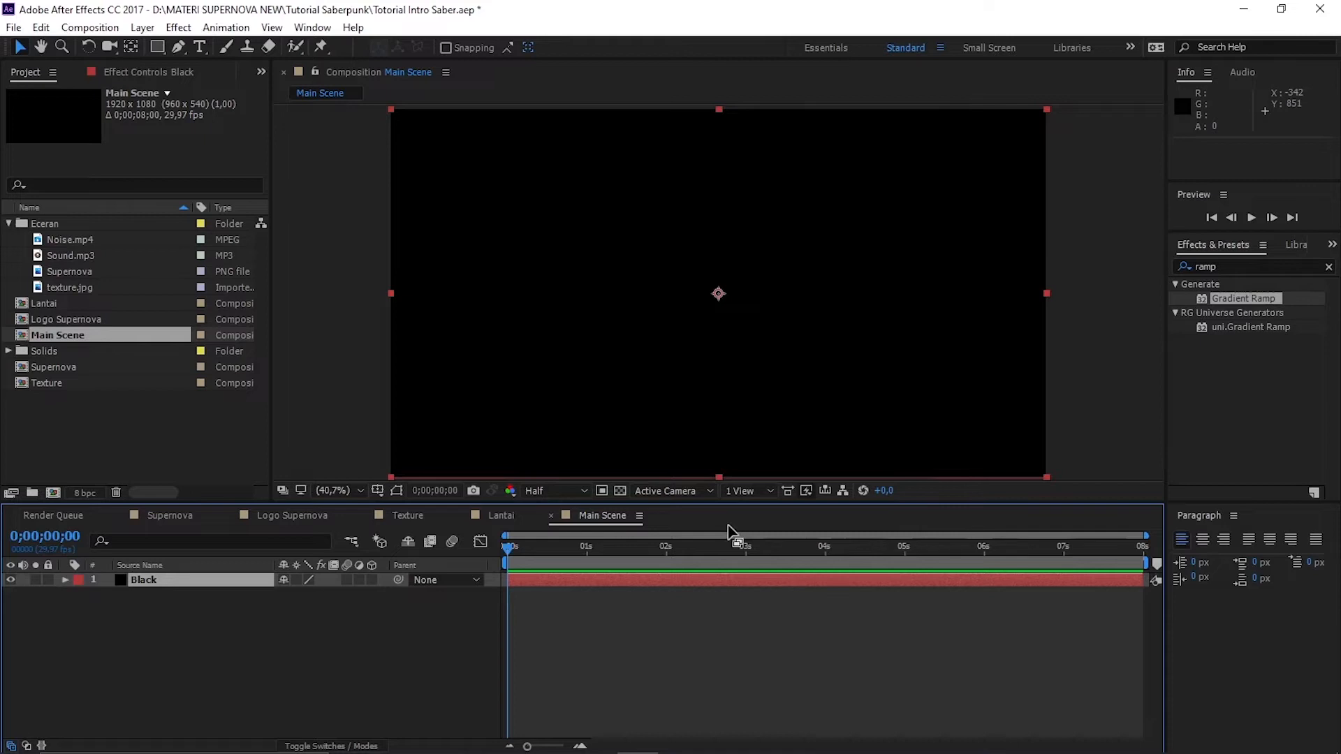
Place the Logo Supernova composition above the Black solid in Main Scene and make it a 3D layer
{"action": "left_click_drag", "start_coordinate": [75, 319], "coordinate": [73, 575]}
{"action": "left_click", "coordinate": [665, 551]}
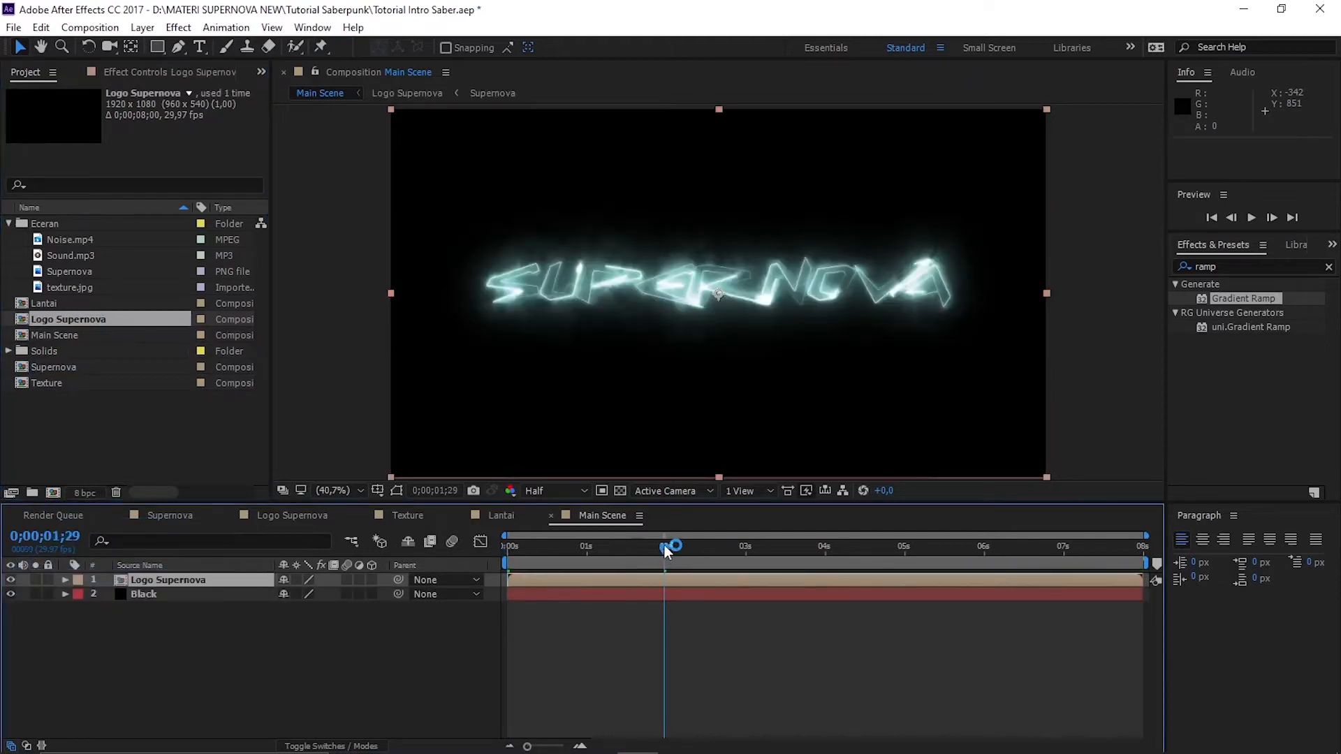
{"action": "left_click_drag", "start_coordinate": [664, 548], "coordinate": [667, 548]}
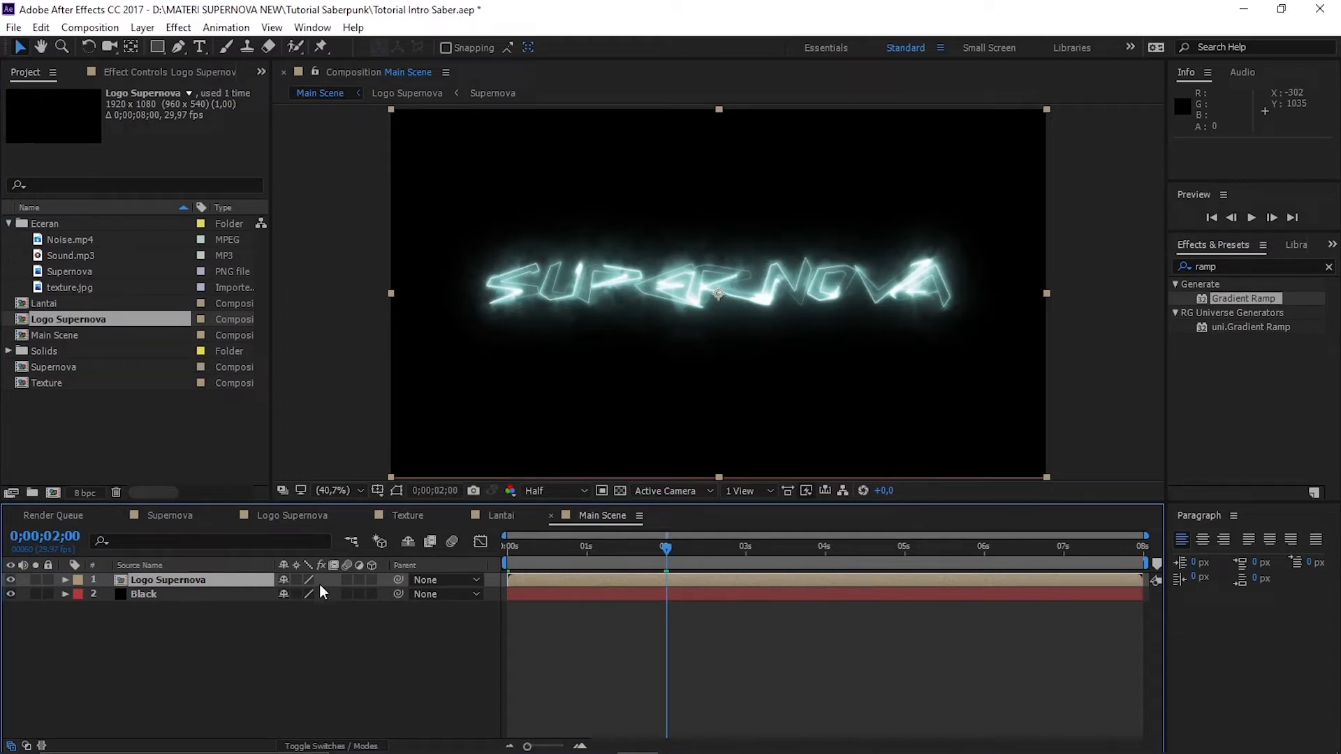
{"action": "left_click", "coordinate": [372, 580]}
{"action": "left_click_drag", "start_coordinate": [651, 546], "coordinate": [648, 545]}
{"action": "key", "text": "space"}
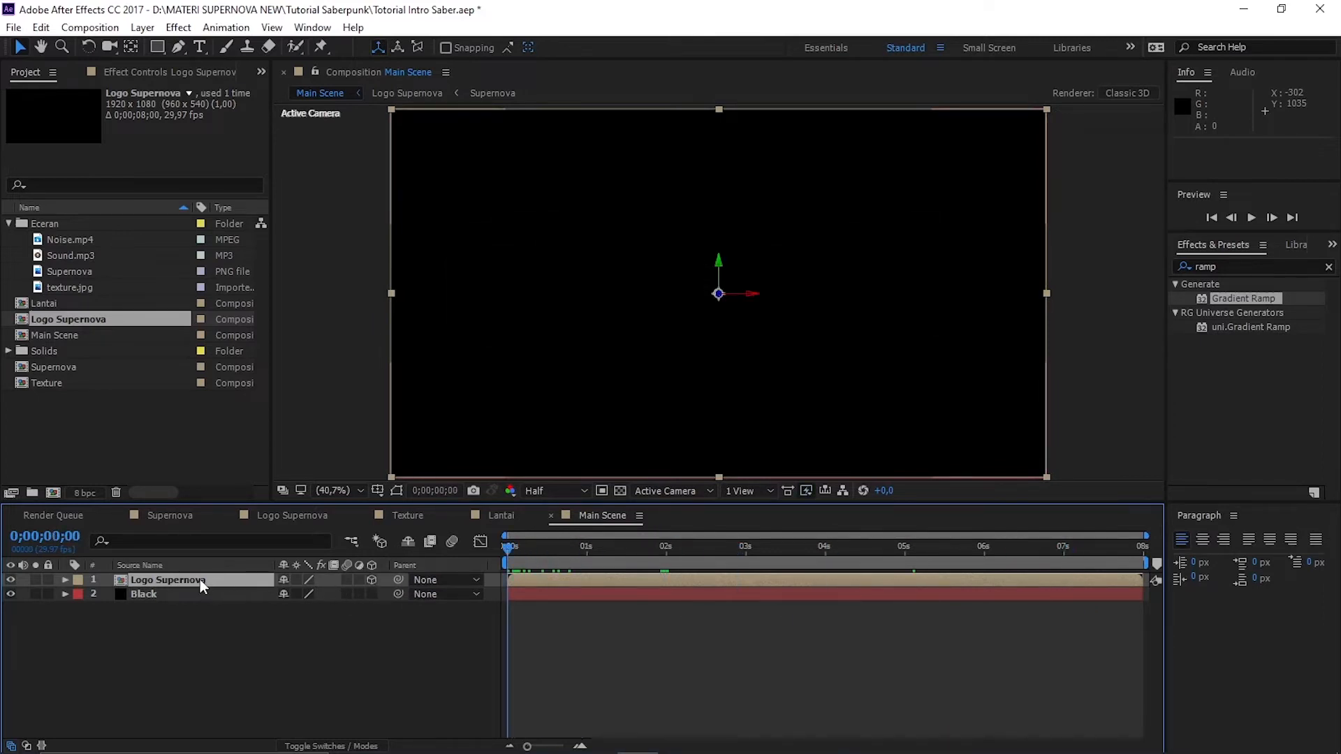
Set the Logo Supernova layer's blending mode to Add
{"action": "left_click", "coordinate": [331, 746]}
{"action": "left_click", "coordinate": [312, 580]}
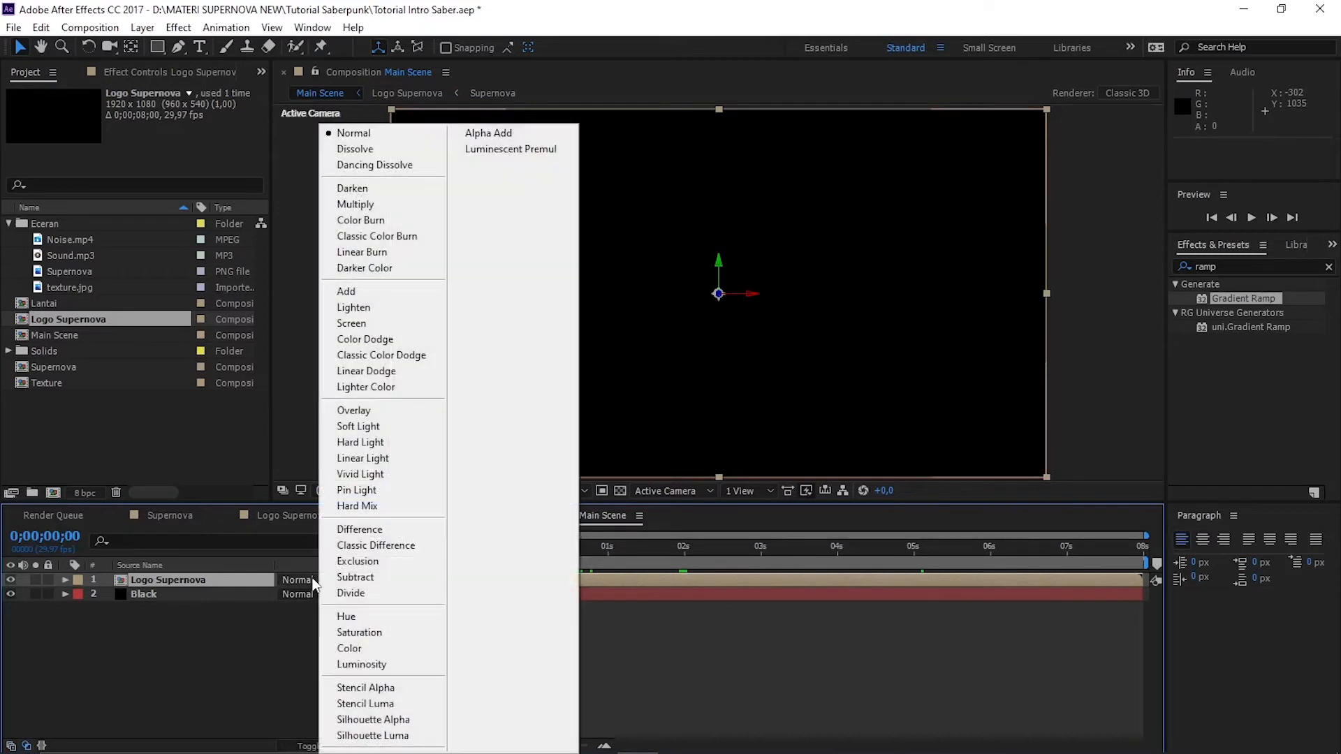
{"action": "left_click", "coordinate": [370, 296]}
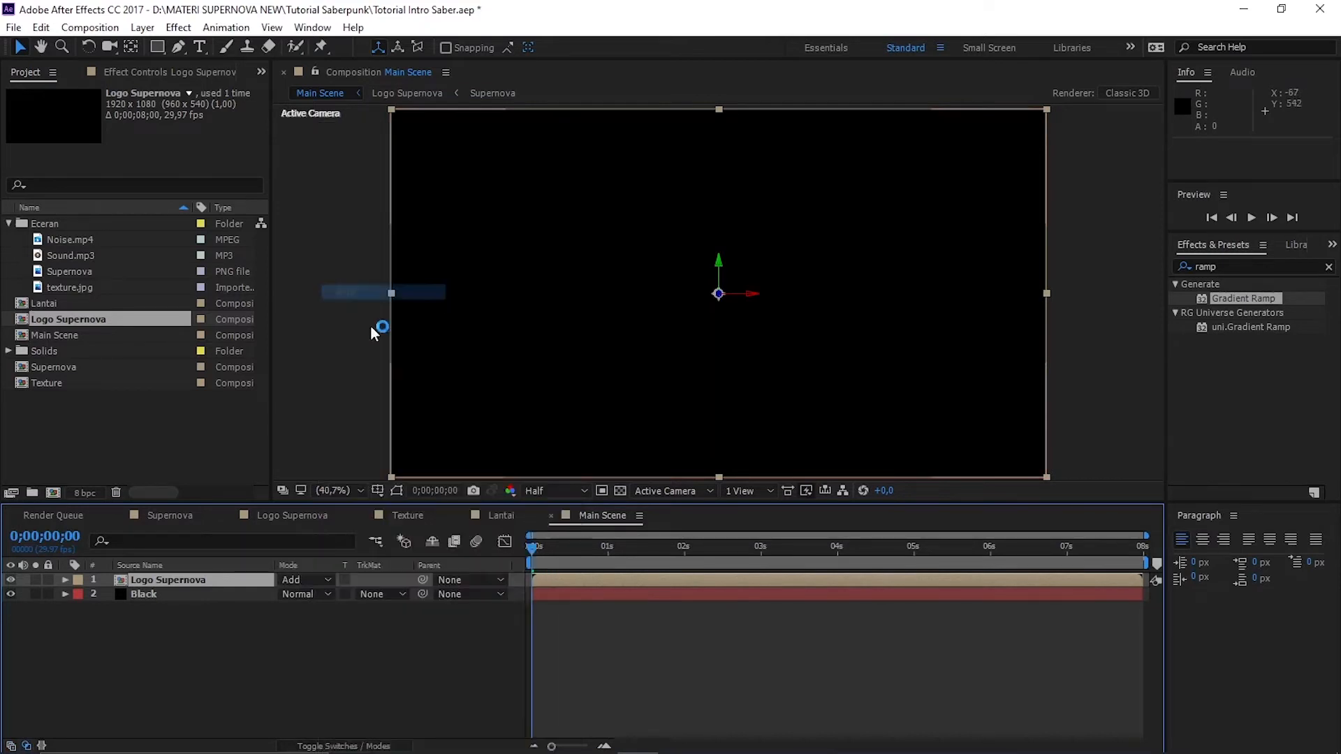
{"action": "left_click", "coordinate": [333, 746]}
{"action": "left_click", "coordinate": [332, 746]}
{"action": "left_click", "coordinate": [333, 746]}
{"action": "left_click", "coordinate": [334, 746]}
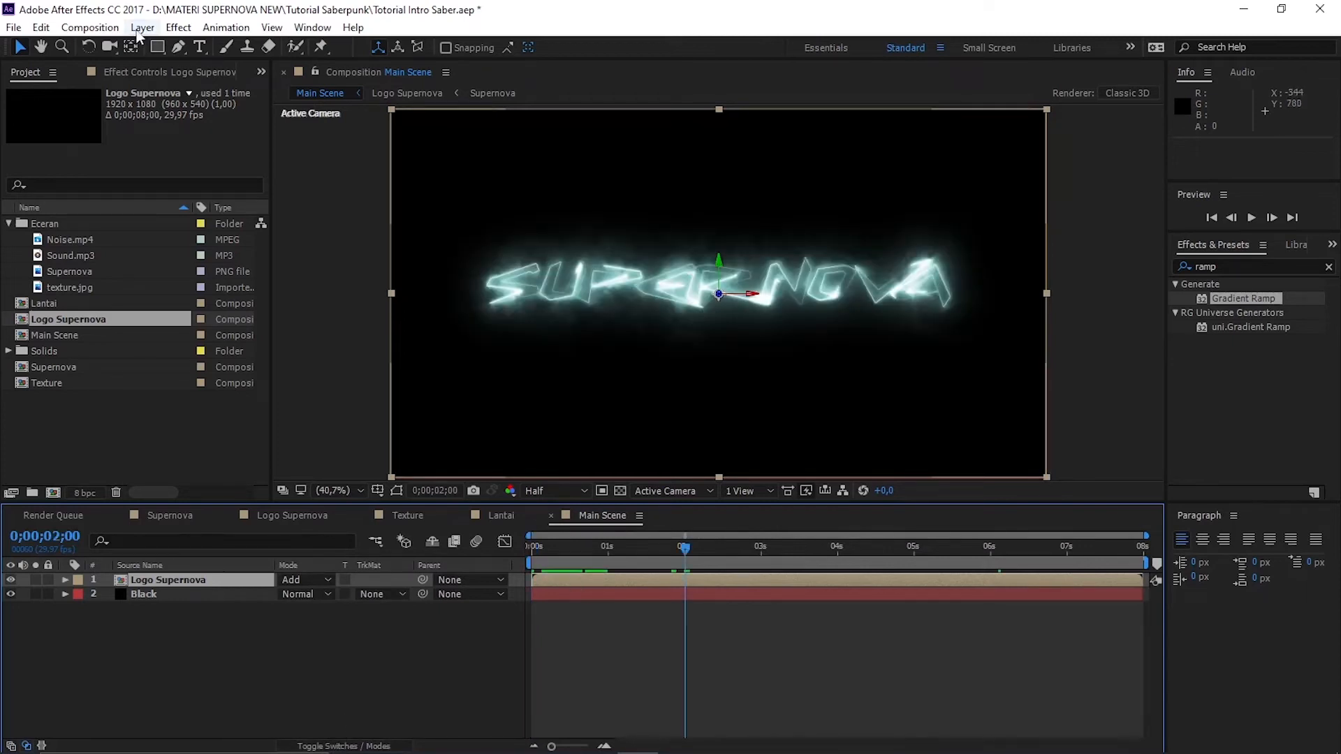
Add a two-node camera with the 28mm preset to Main Scene
{"action": "left_click", "coordinate": [141, 29]}
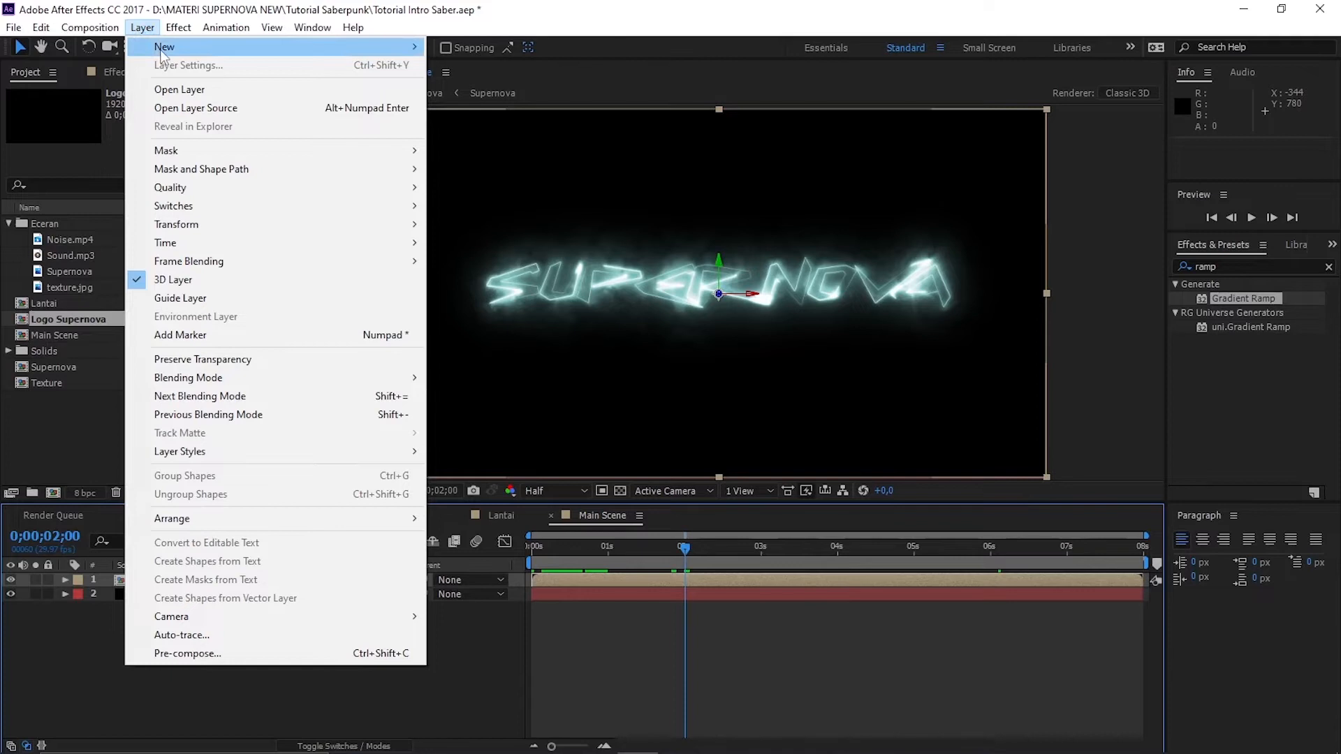
{"action": "mouse_move", "coordinate": [168, 46]}
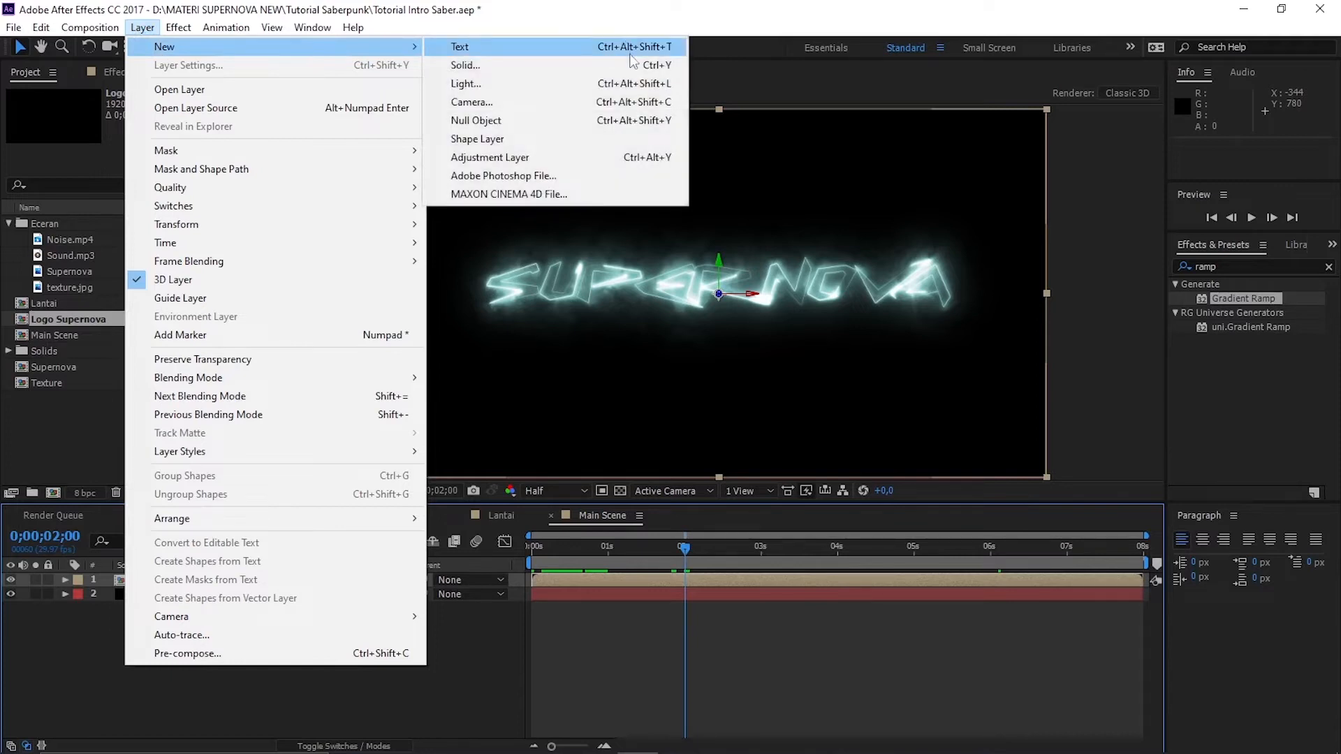
{"action": "left_click", "coordinate": [613, 103]}
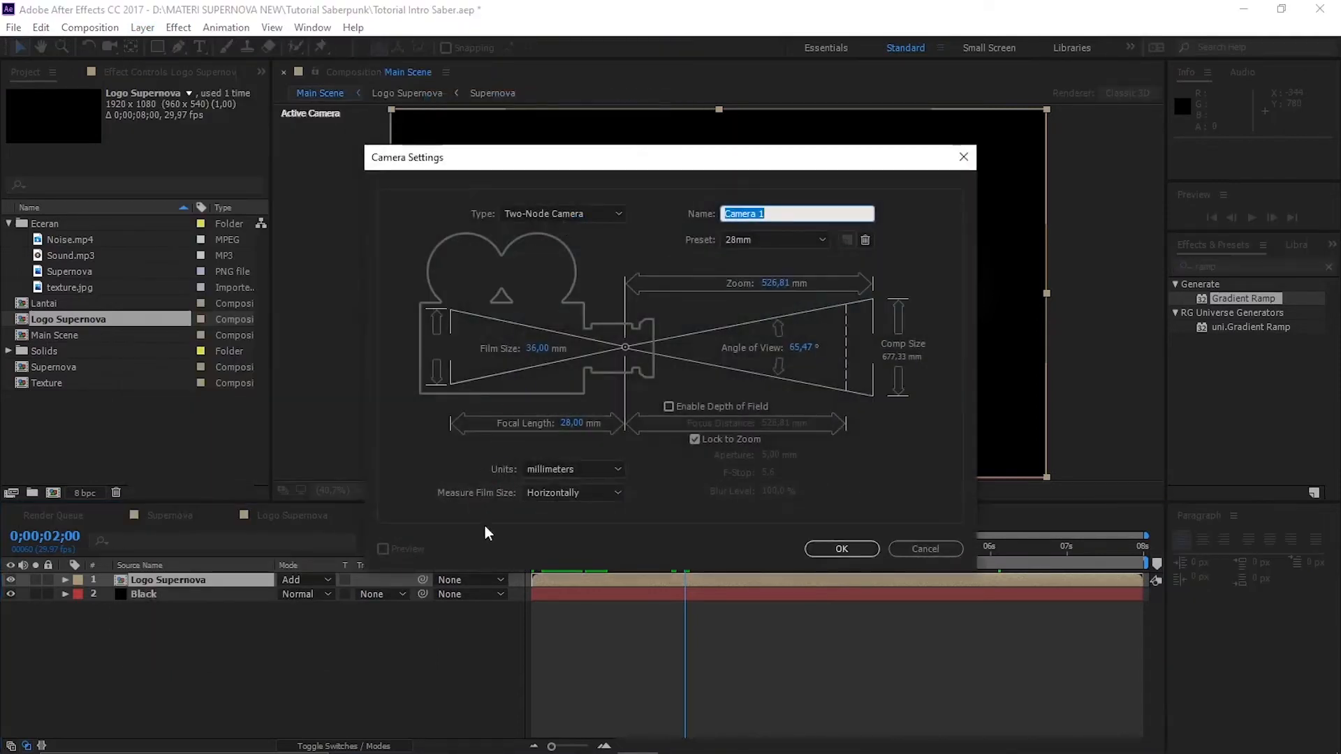
{"action": "left_click", "coordinate": [777, 241]}
{"action": "left_click", "coordinate": [768, 338]}
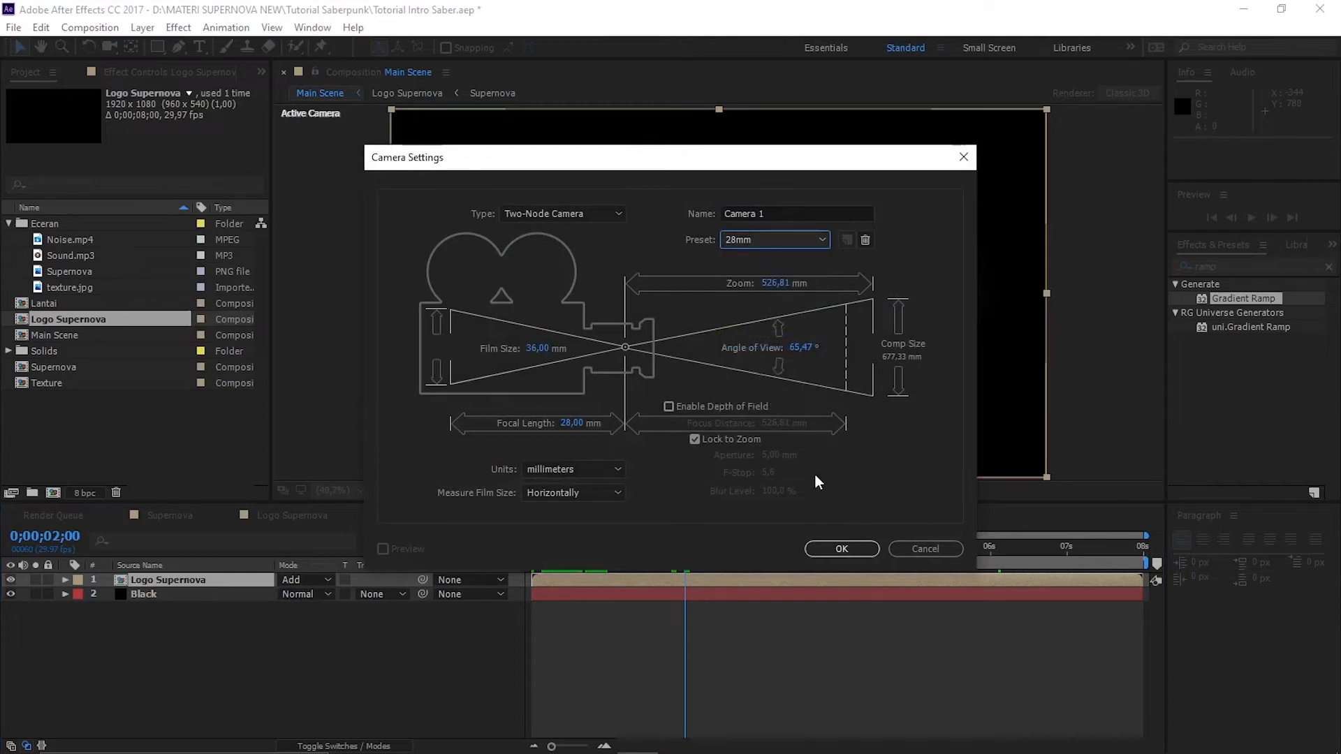
{"action": "left_click", "coordinate": [833, 549]}
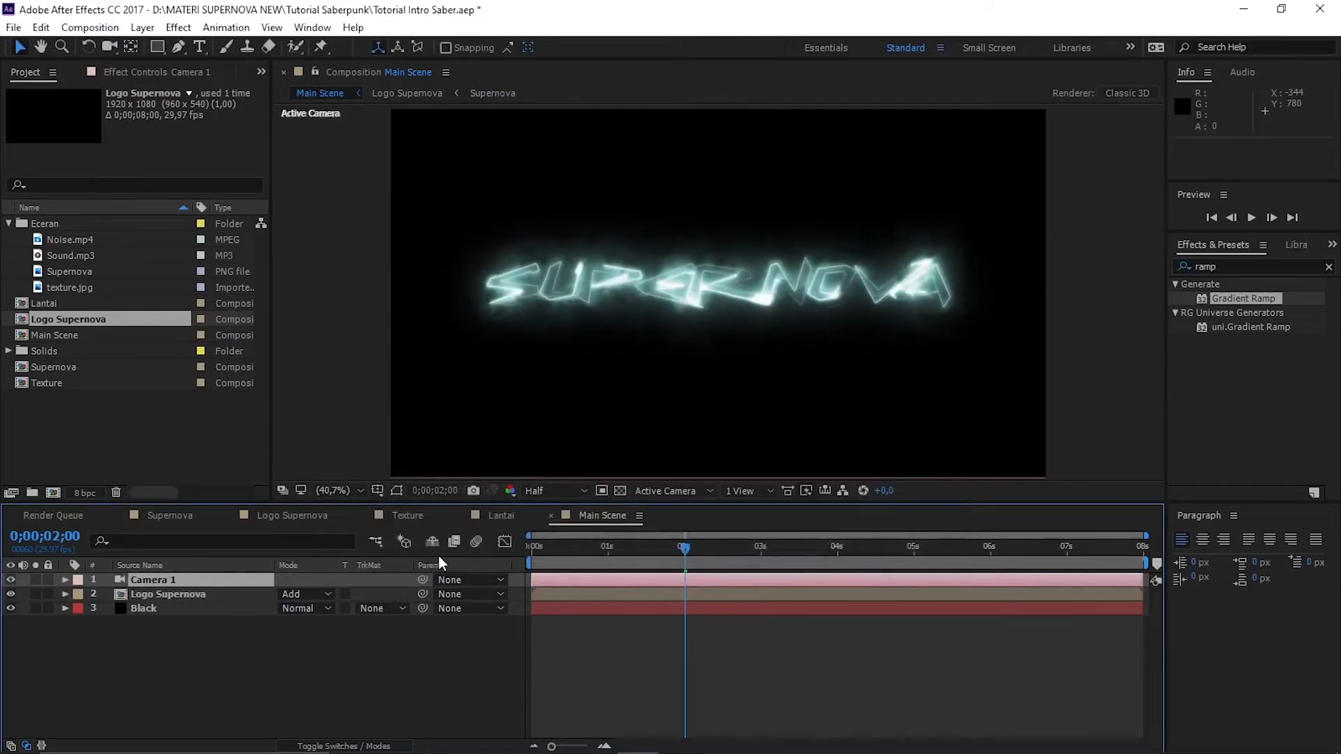
Duplicate the Logo Supernova layer and rename the lower copy Bayangan
{"action": "left_click", "coordinate": [220, 594]}
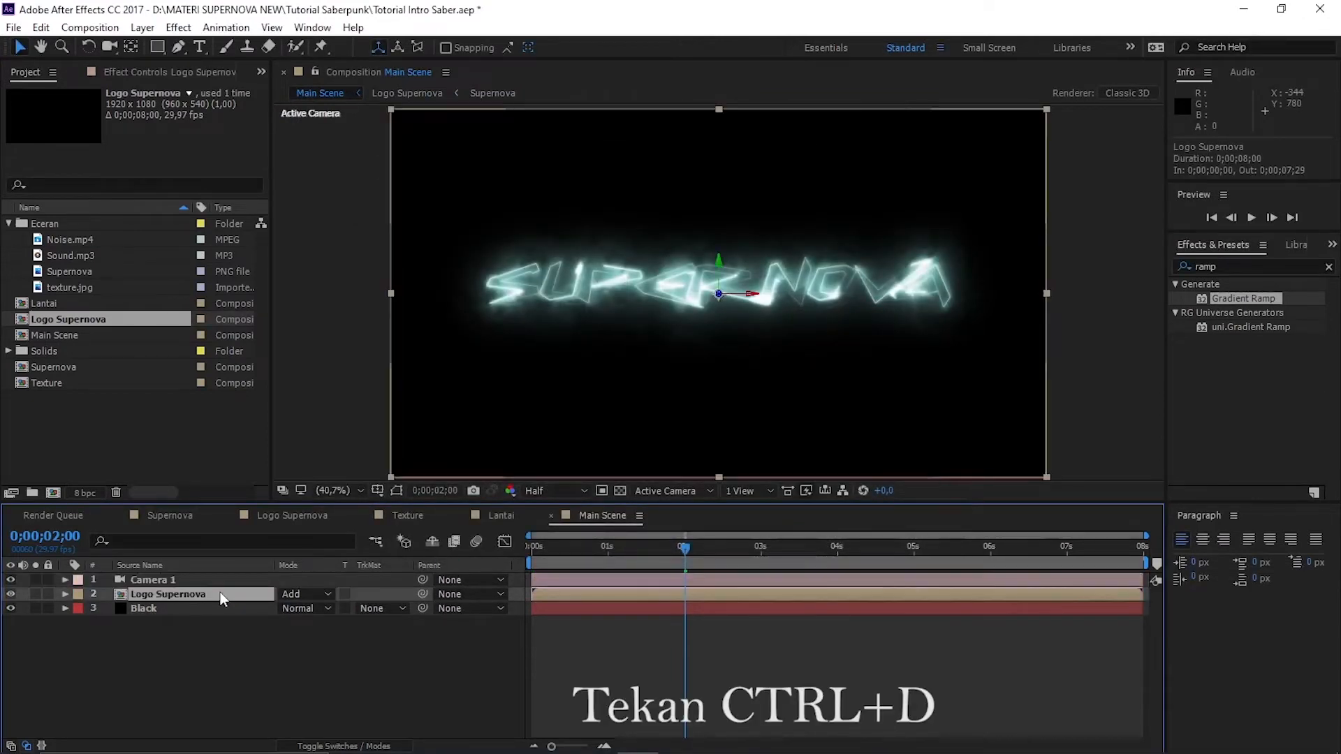
{"action": "key", "text": "ctrl+d"}
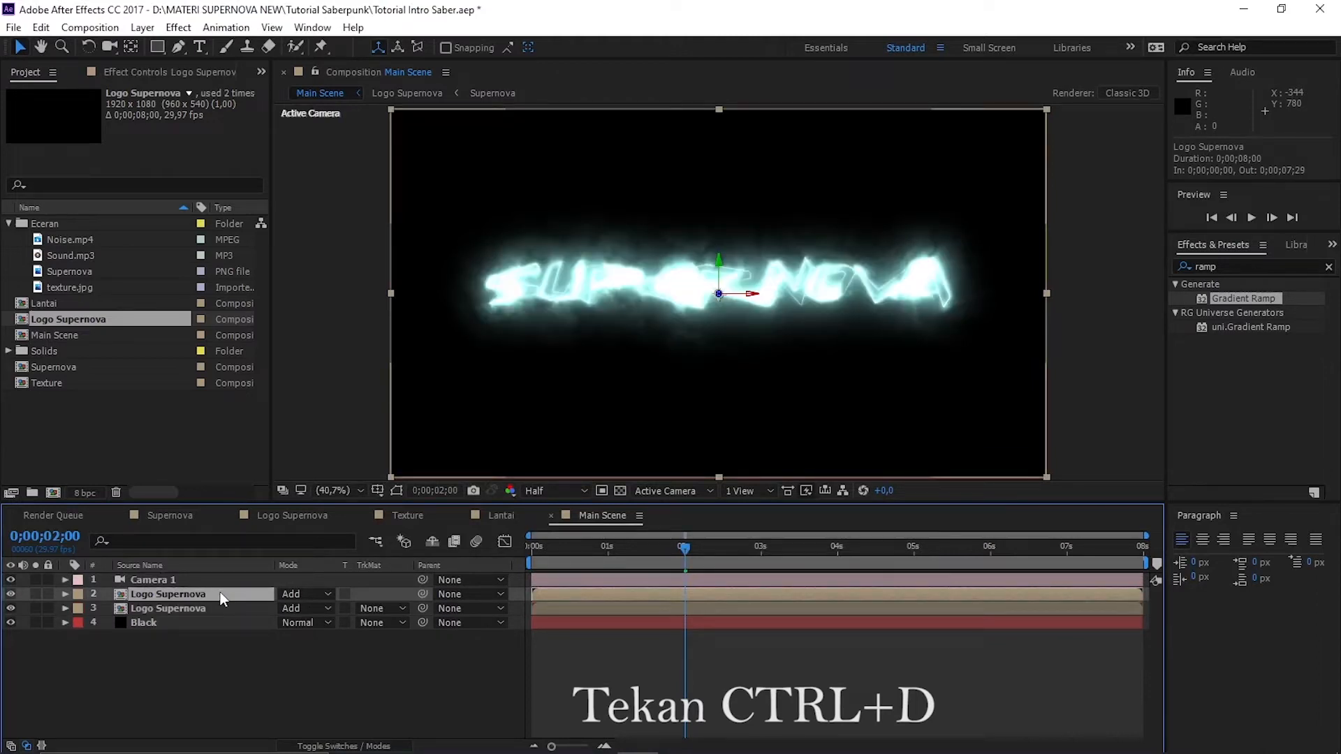
{"action": "left_click", "coordinate": [221, 608]}
{"action": "right_click", "coordinate": [222, 611]}
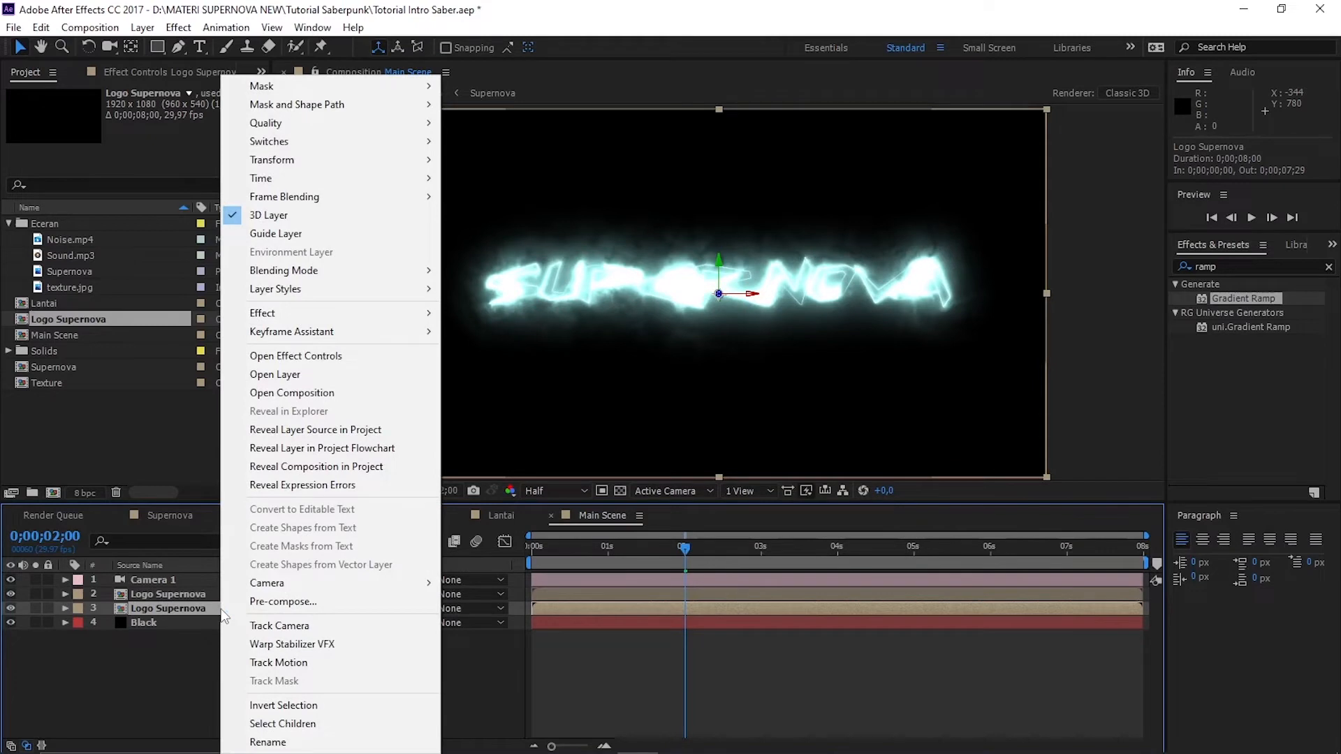
{"action": "left_click", "coordinate": [285, 741]}
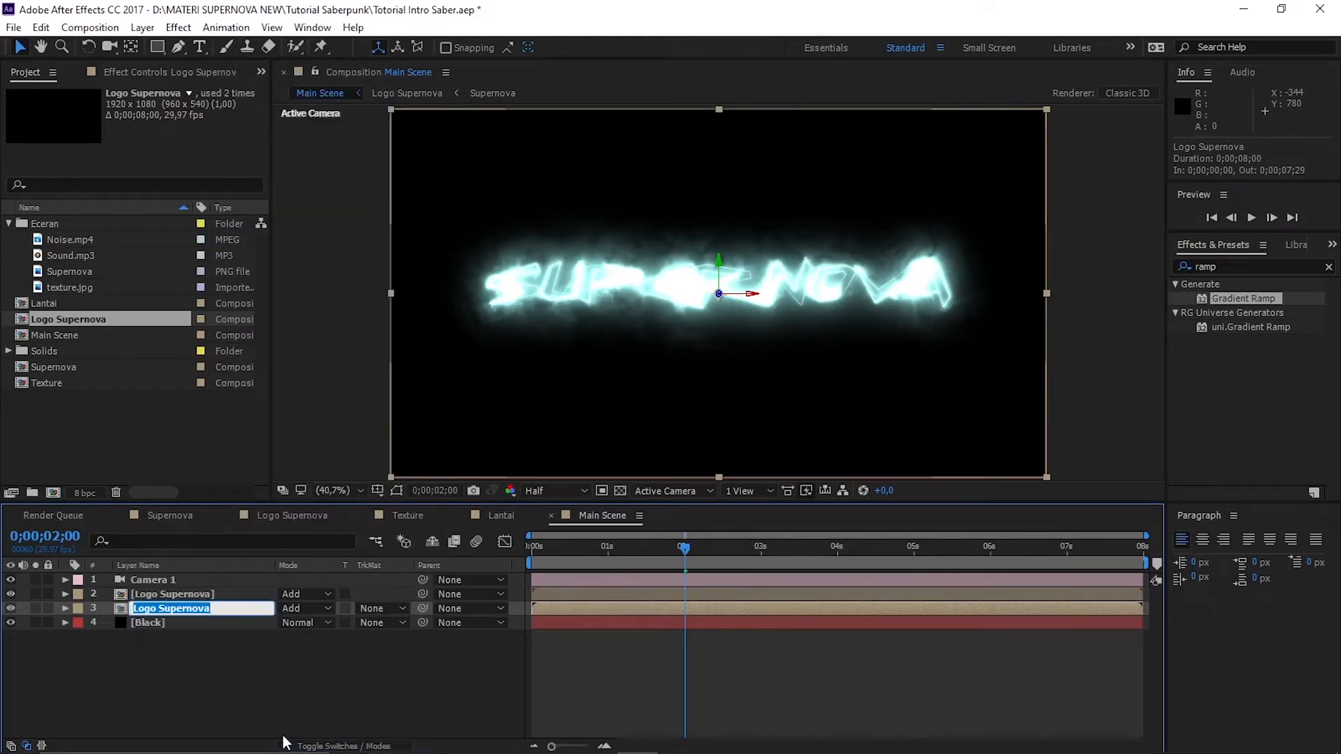
{"action": "type", "text": "Bayangan"}
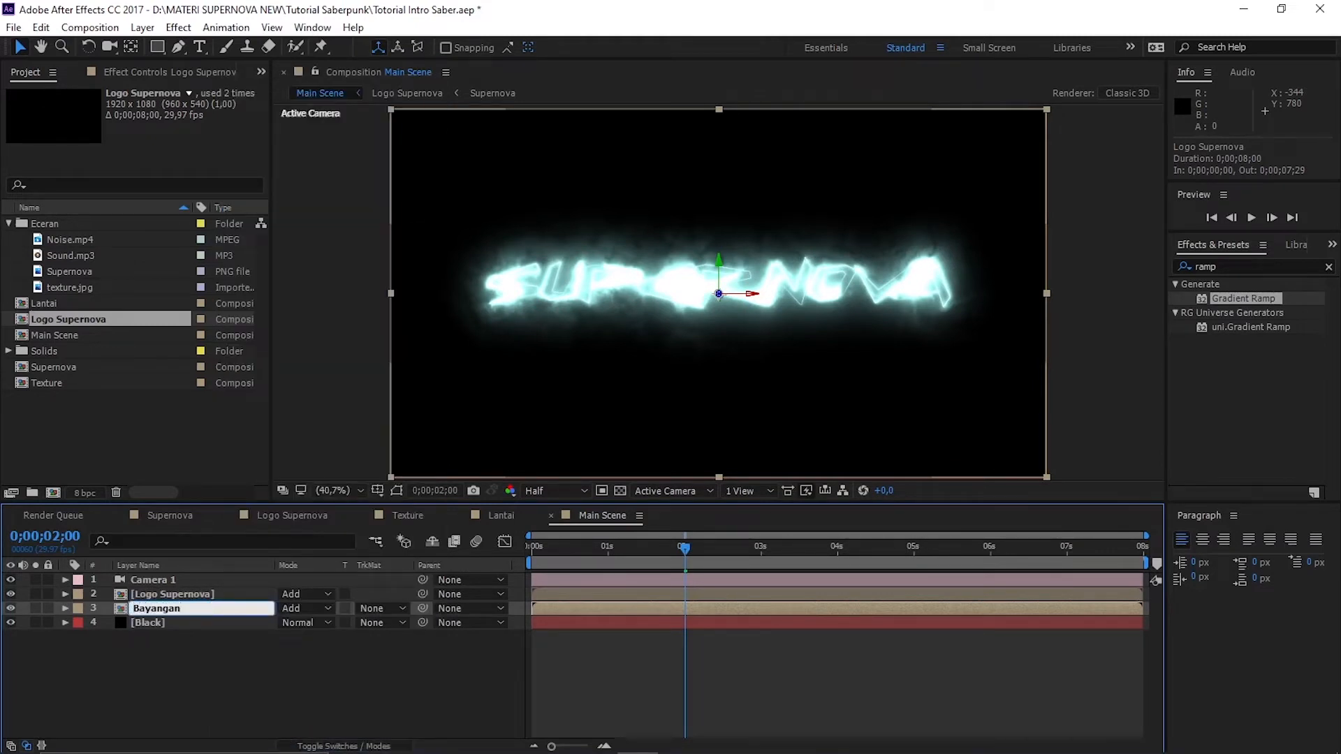
{"action": "key", "text": "Return"}
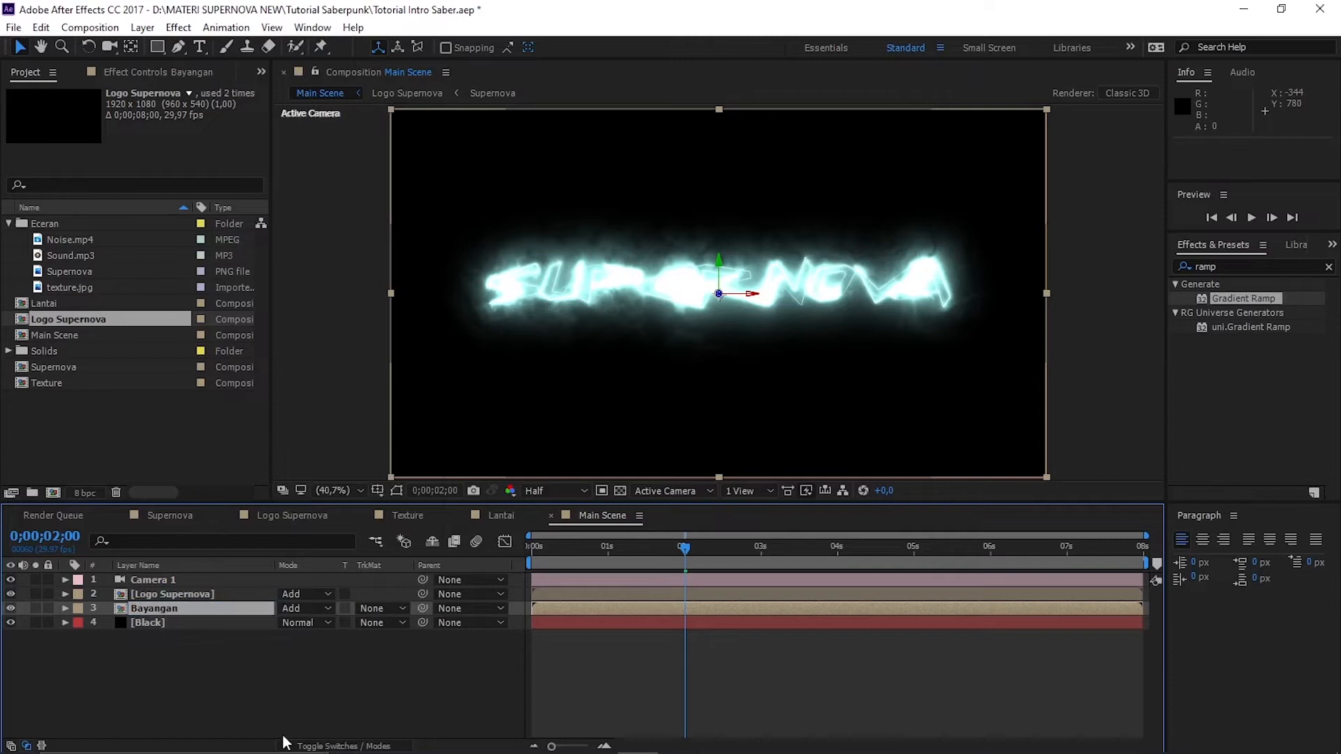
Rotate the Bayangan layer about its X axis to an orientation of about 179° to flip it upside down
{"action": "left_click", "coordinate": [89, 47]}
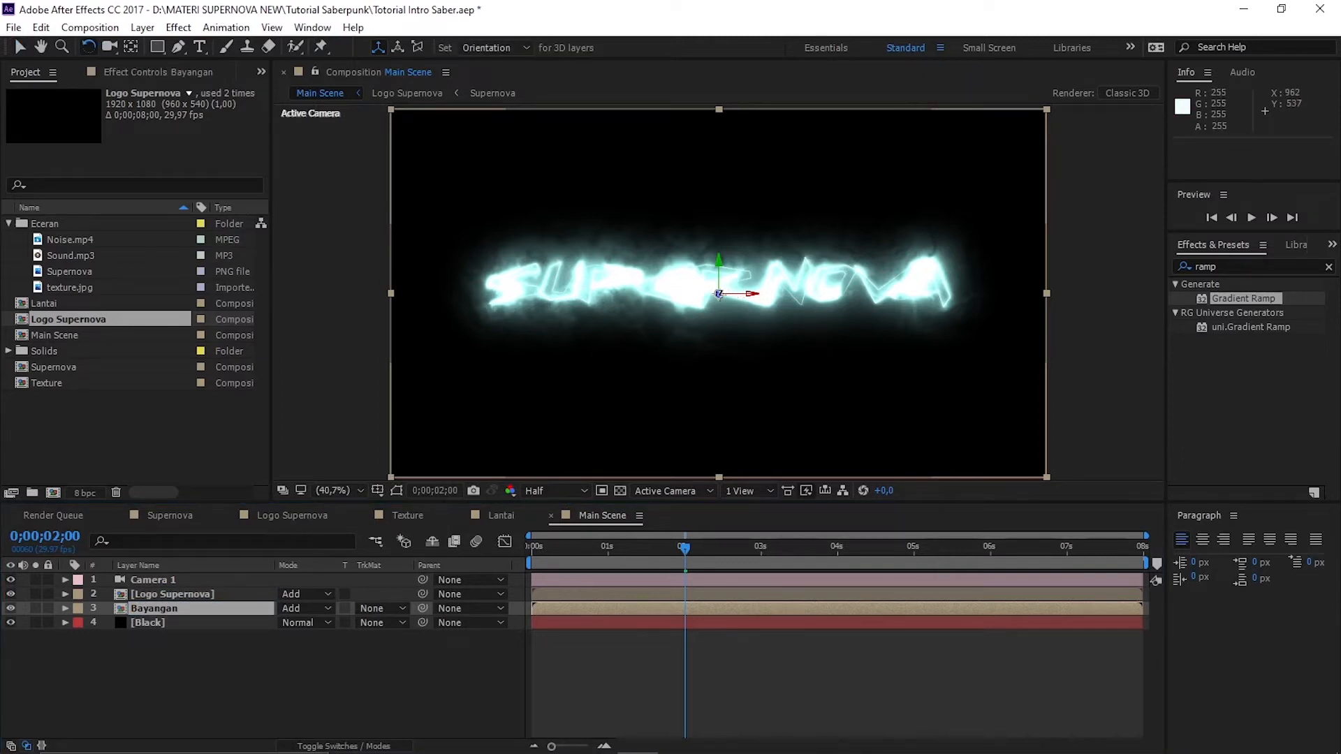
{"action": "left_click_drag", "start_coordinate": [739, 299], "coordinate": [746, 359]}
{"action": "left_click_drag", "start_coordinate": [746, 358], "coordinate": [744, 353]}
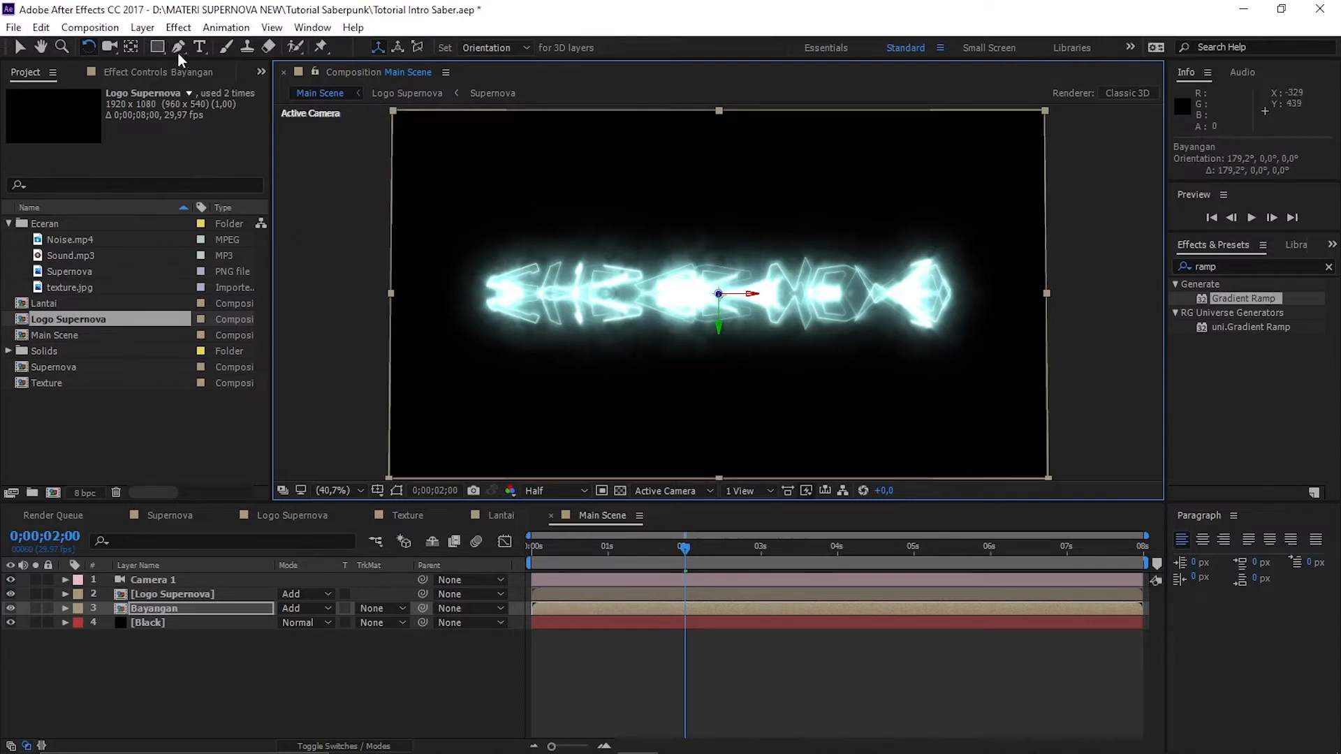
Move the flipped Bayangan layer down below the logo to a Y position of about 790, then deselect it
{"action": "left_click", "coordinate": [21, 47]}
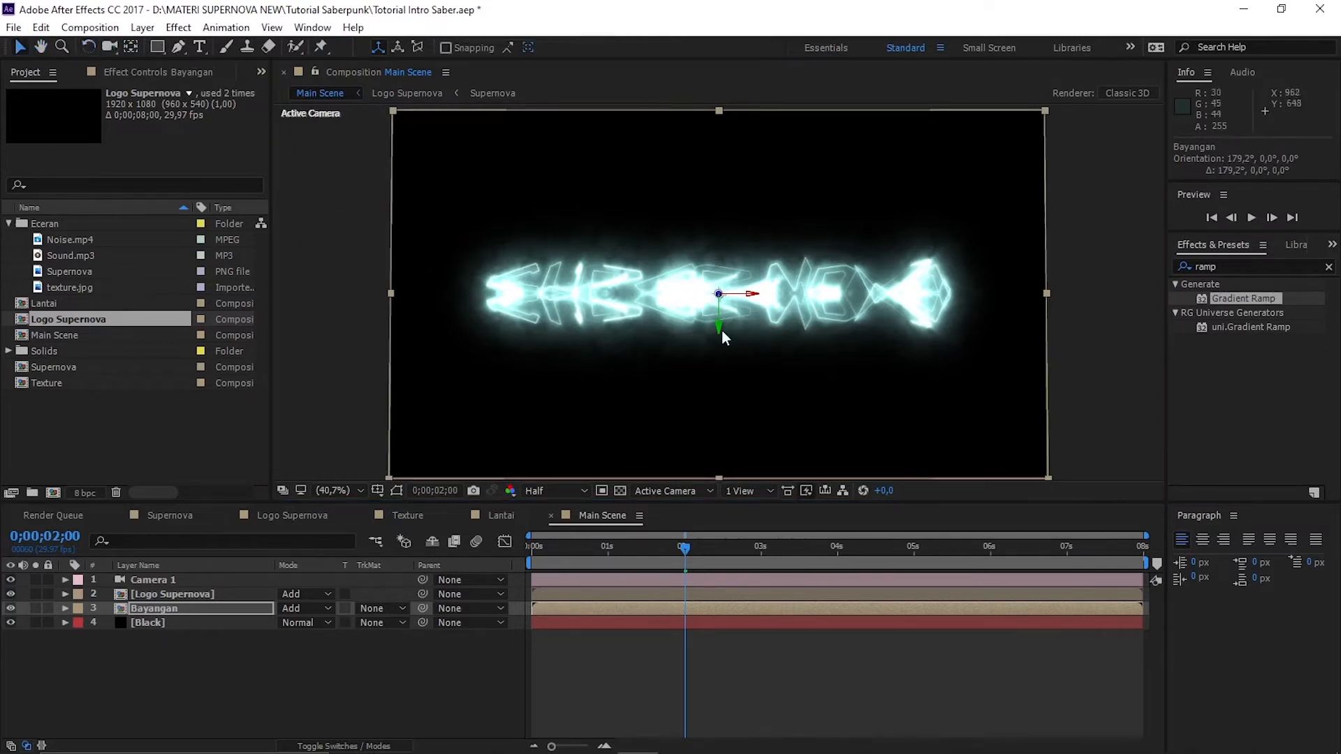
{"action": "left_click_drag", "start_coordinate": [719, 334], "coordinate": [720, 422]}
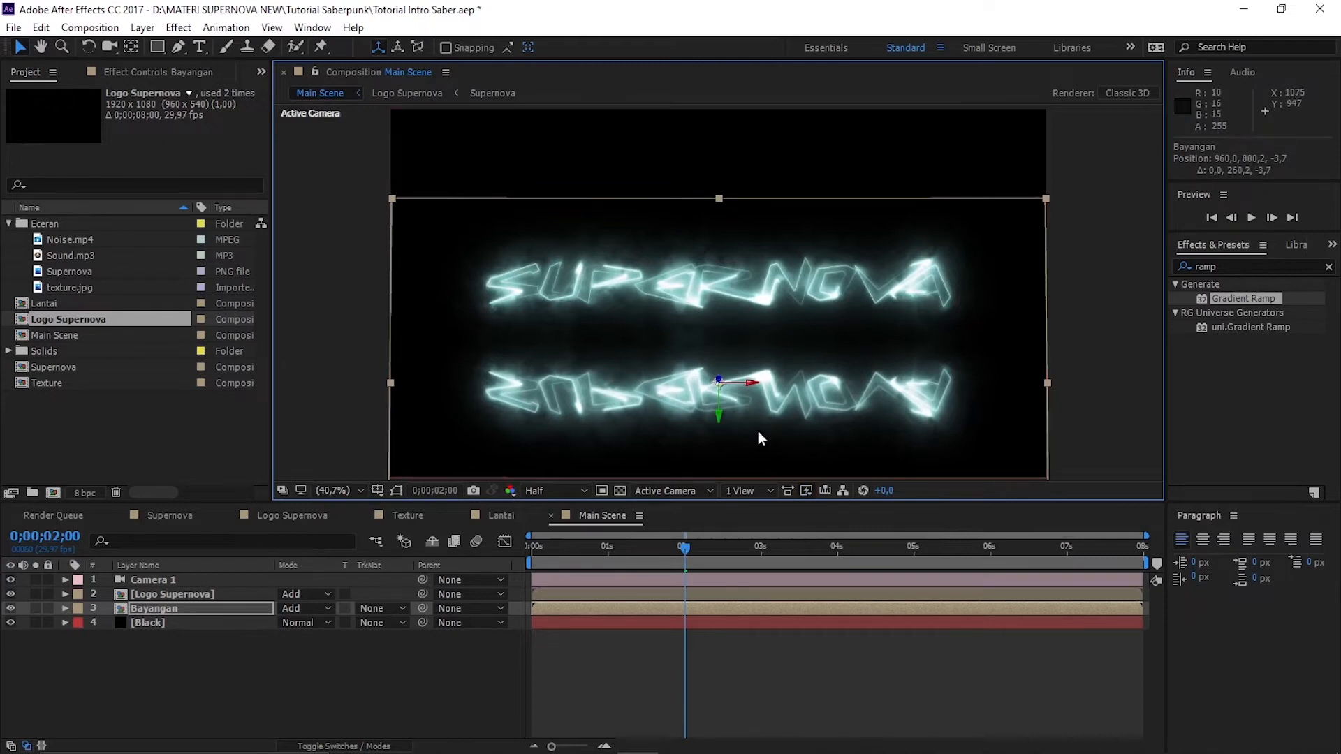
{"action": "left_click_drag", "start_coordinate": [723, 428], "coordinate": [721, 424]}
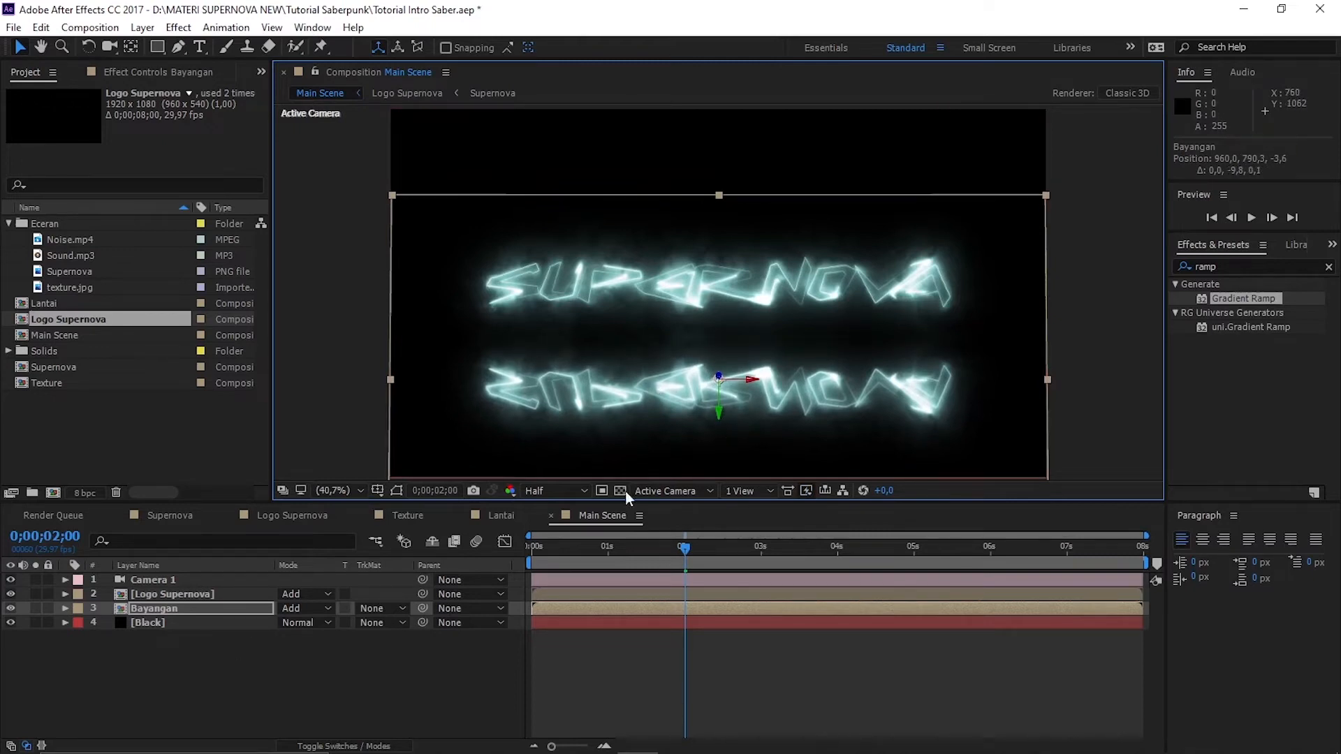
{"action": "left_click", "coordinate": [305, 664]}
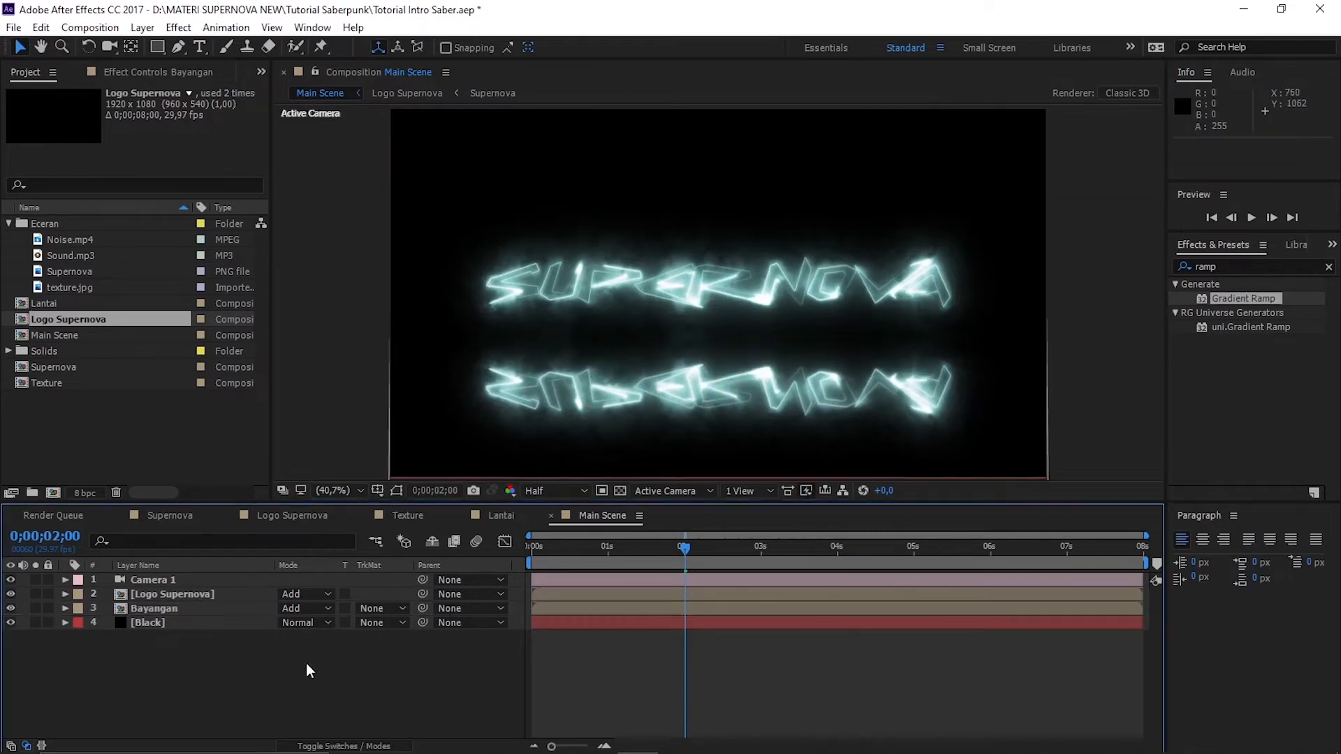
Set the Bayangan layer's Opacity to 75%
{"action": "left_click", "coordinate": [157, 609]}
{"action": "key", "text": "t"}
{"action": "left_click", "coordinate": [289, 622]}
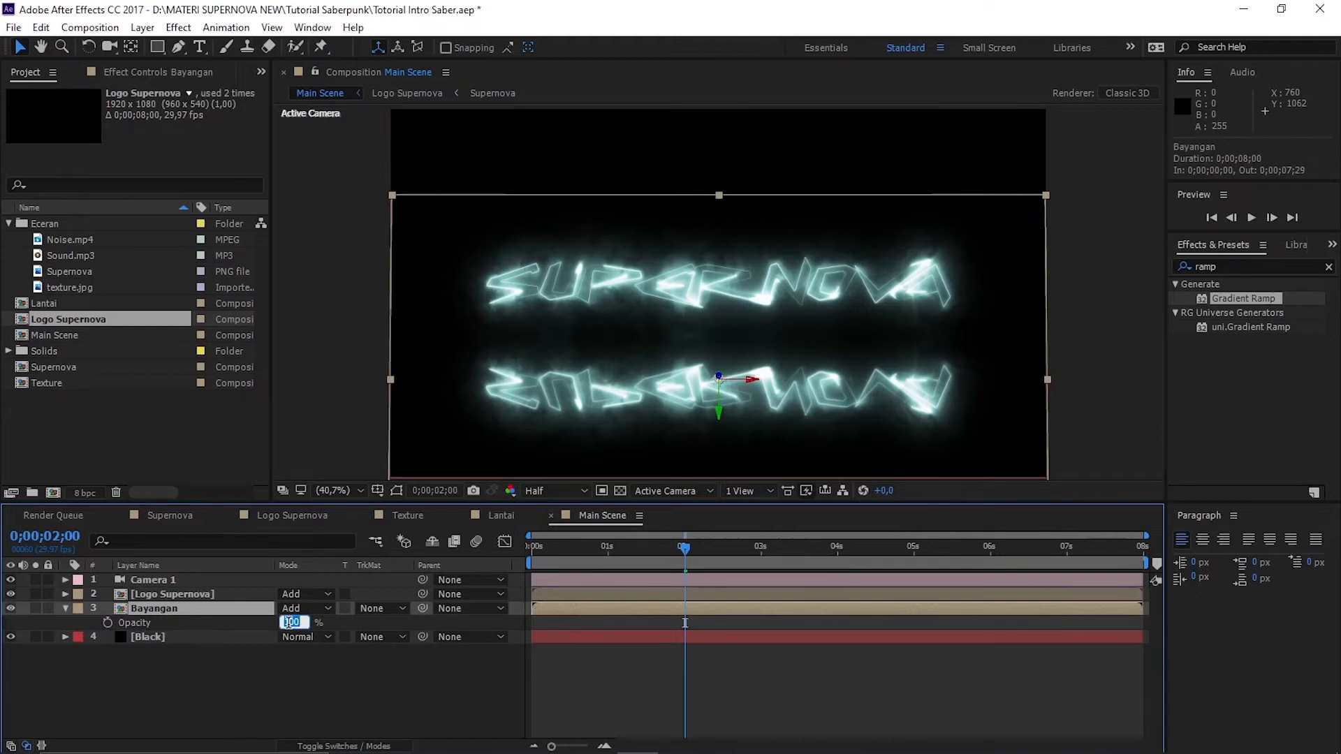
{"action": "type", "text": "70"}
{"action": "key", "text": "Return"}
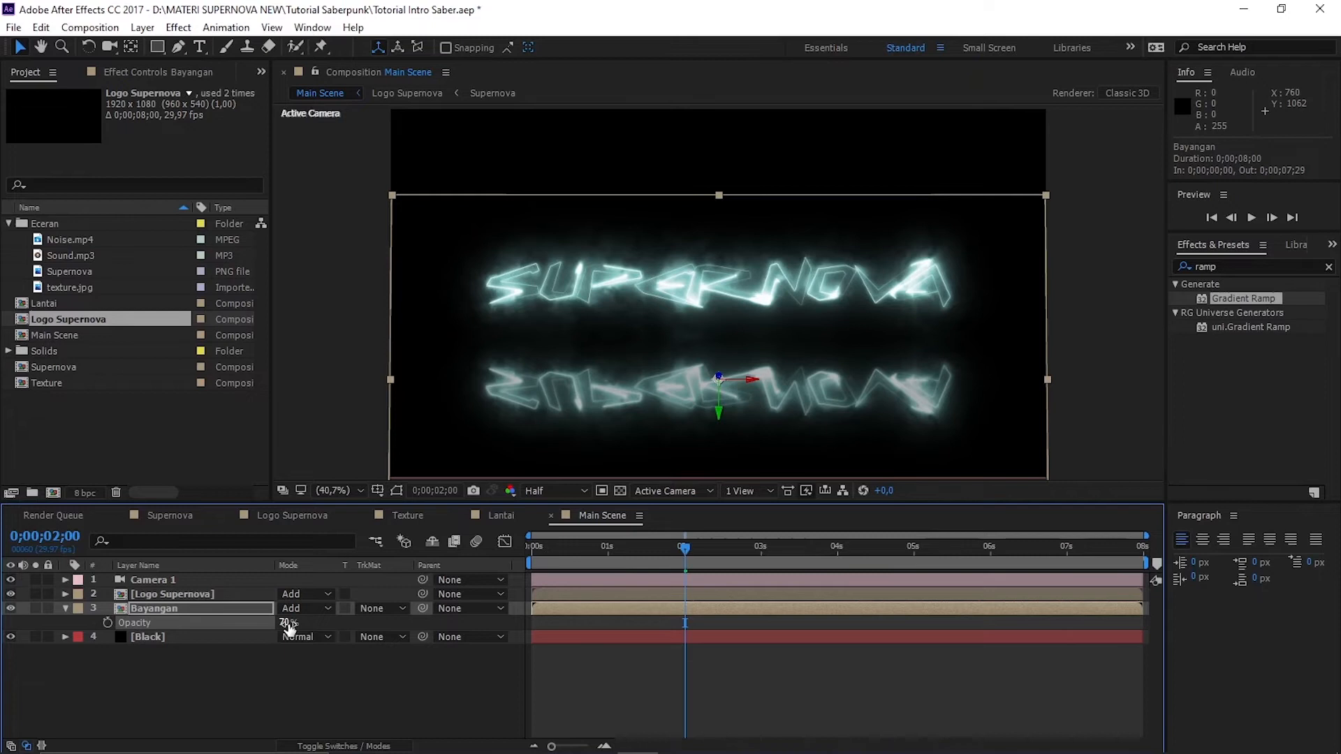
{"action": "left_click_drag", "start_coordinate": [288, 626], "coordinate": [298, 632]}
{"action": "left_click_drag", "start_coordinate": [298, 631], "coordinate": [302, 639]}
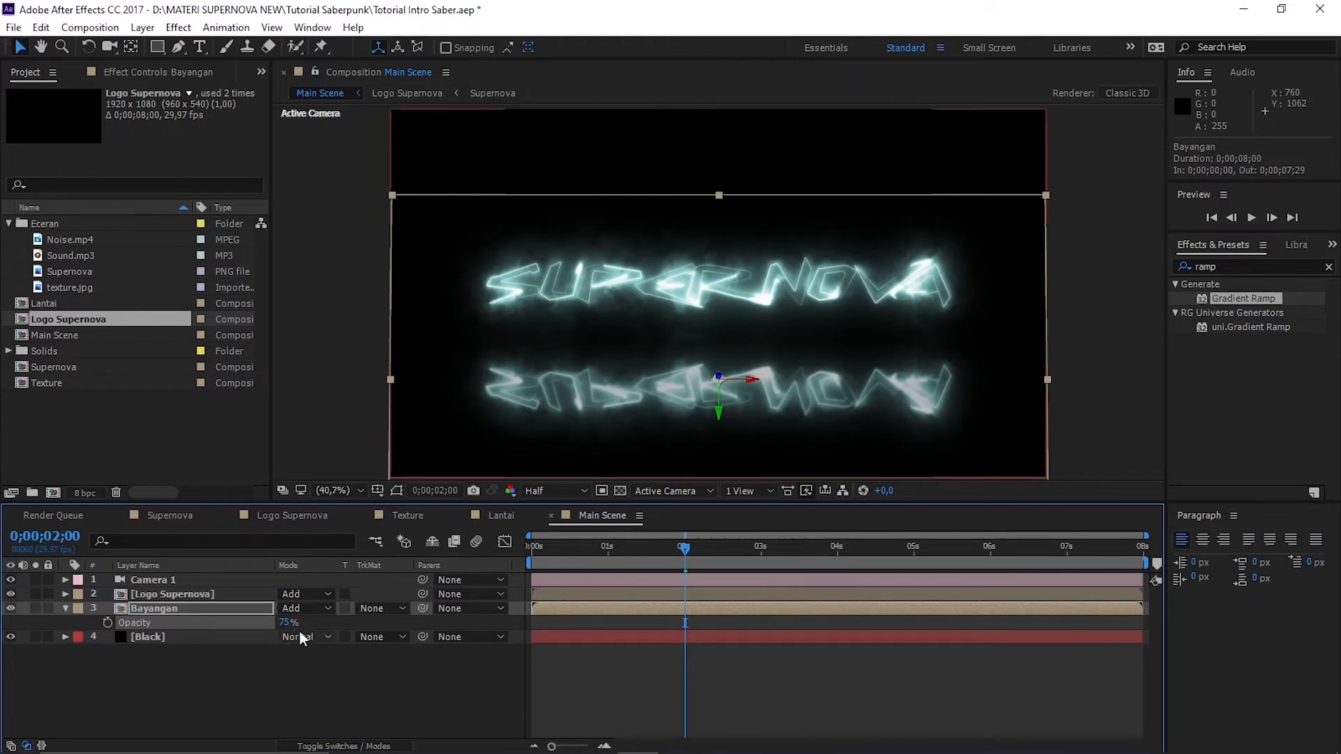
Apply the Curves color correction effect to the Bayangan layer
{"action": "left_click", "coordinate": [190, 32]}
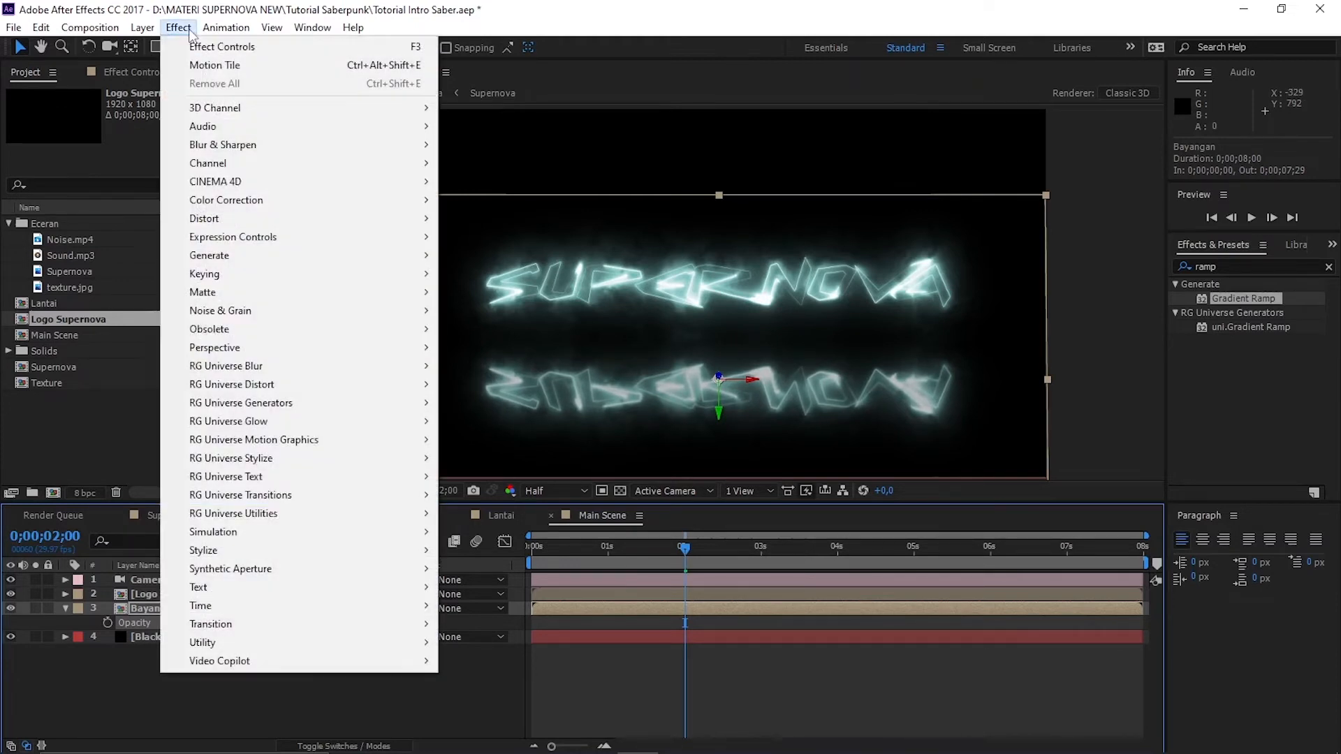
{"action": "mouse_move", "coordinate": [244, 205]}
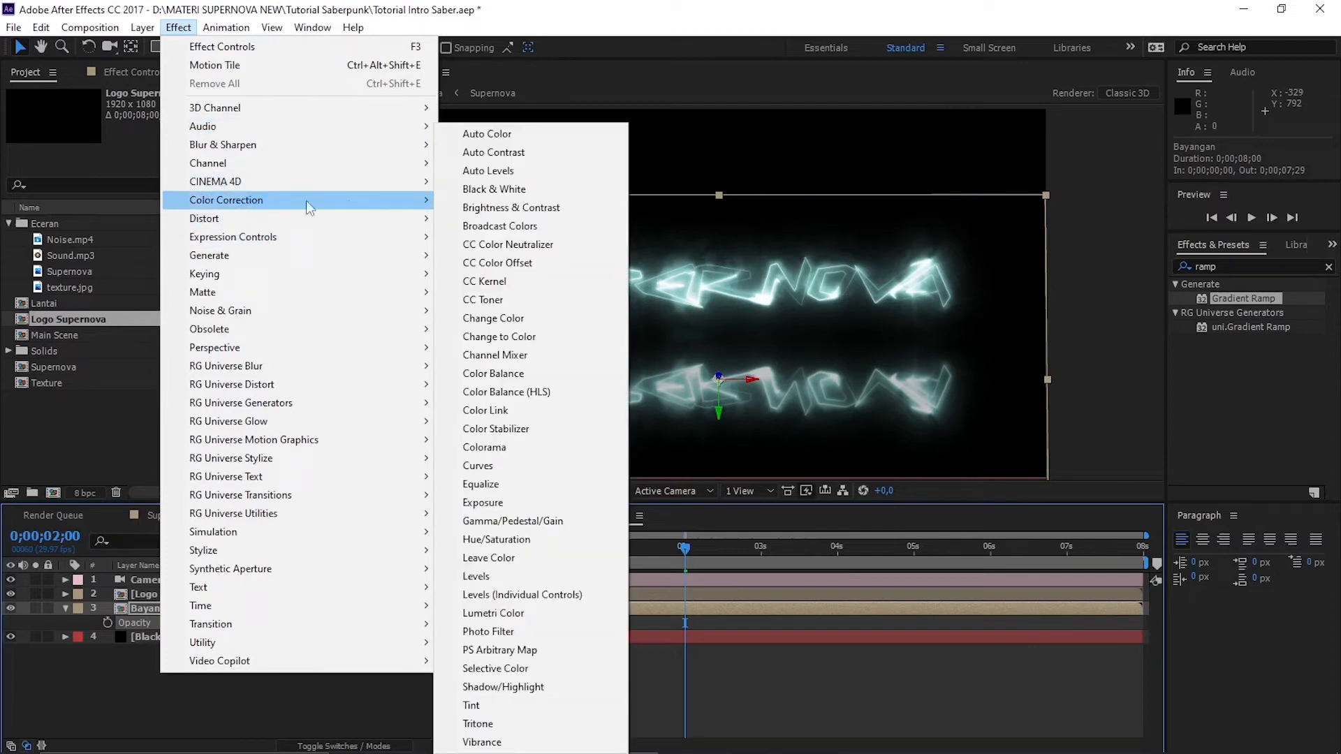
{"action": "left_click", "coordinate": [477, 466]}
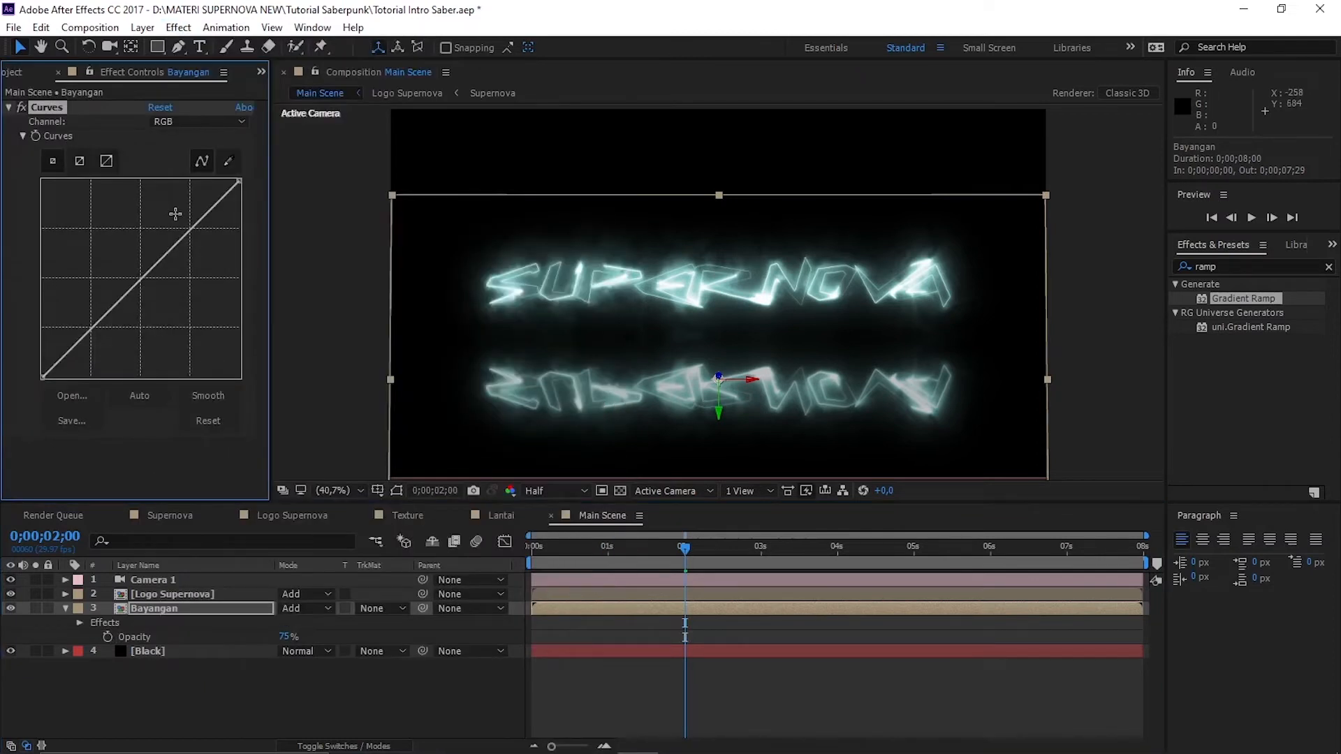
Shape the Bayangan layer's RGB curve into a contrast-boosting S by raising the highlights and lowering the shadows
{"action": "left_click_drag", "start_coordinate": [190, 232], "coordinate": [183, 231]}
{"action": "left_click_drag", "start_coordinate": [92, 325], "coordinate": [93, 341]}
{"action": "left_click_drag", "start_coordinate": [183, 231], "coordinate": [183, 213]}
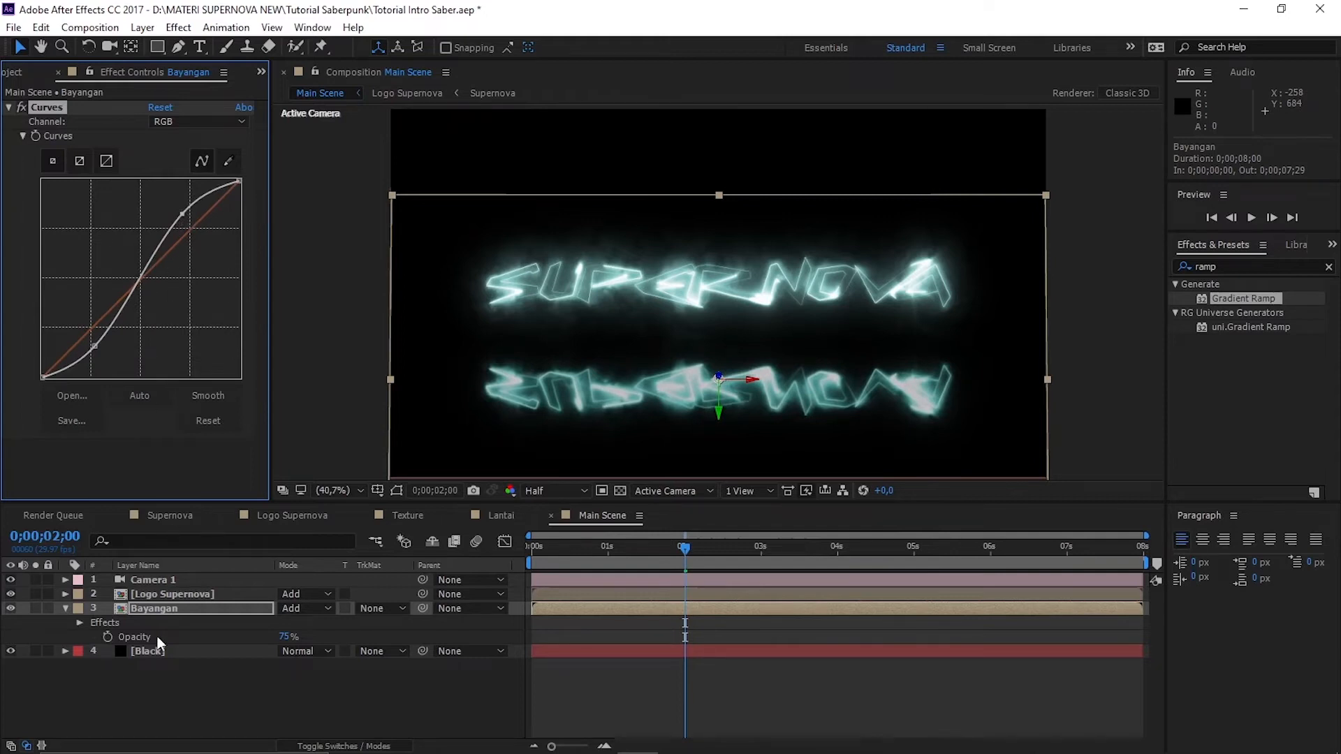
Add the Lantai composition to Main Scene between the Logo Supernova and Bayangan layers, and hide it
{"action": "left_click", "coordinate": [14, 72]}
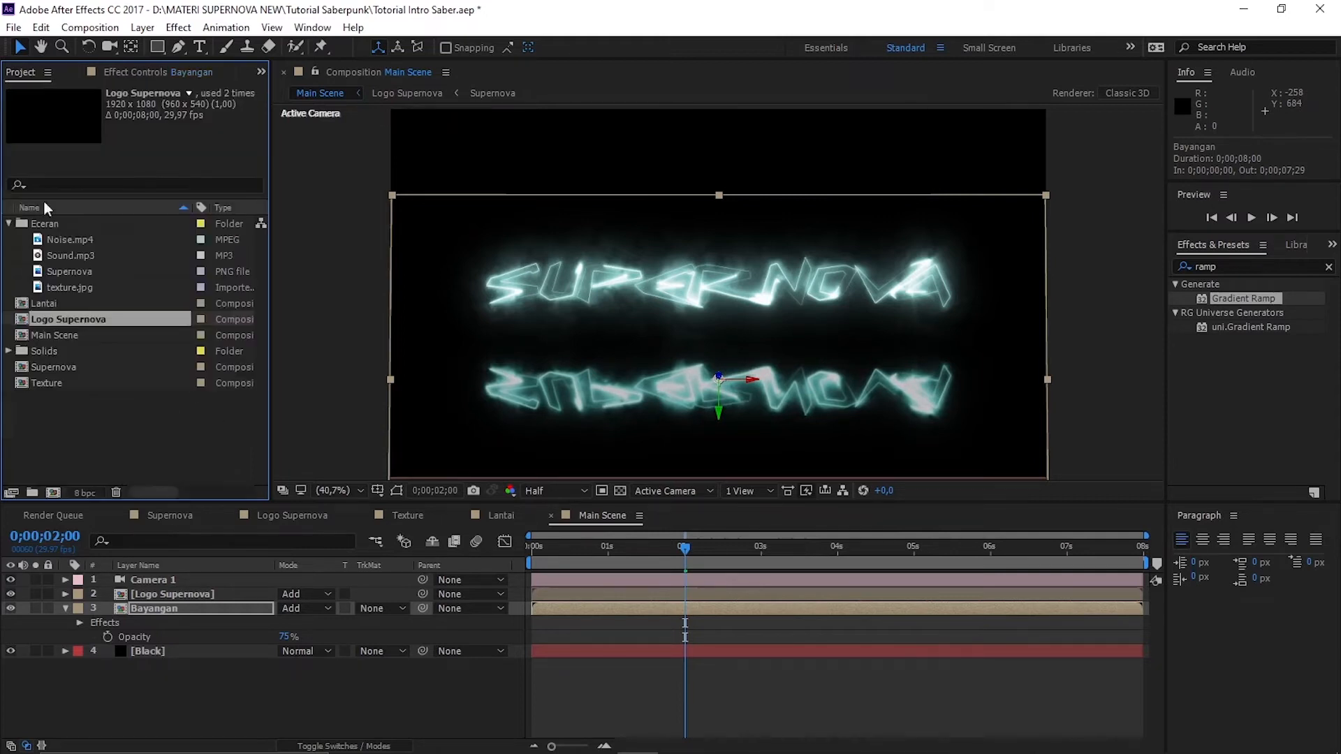
{"action": "left_click", "coordinate": [97, 451]}
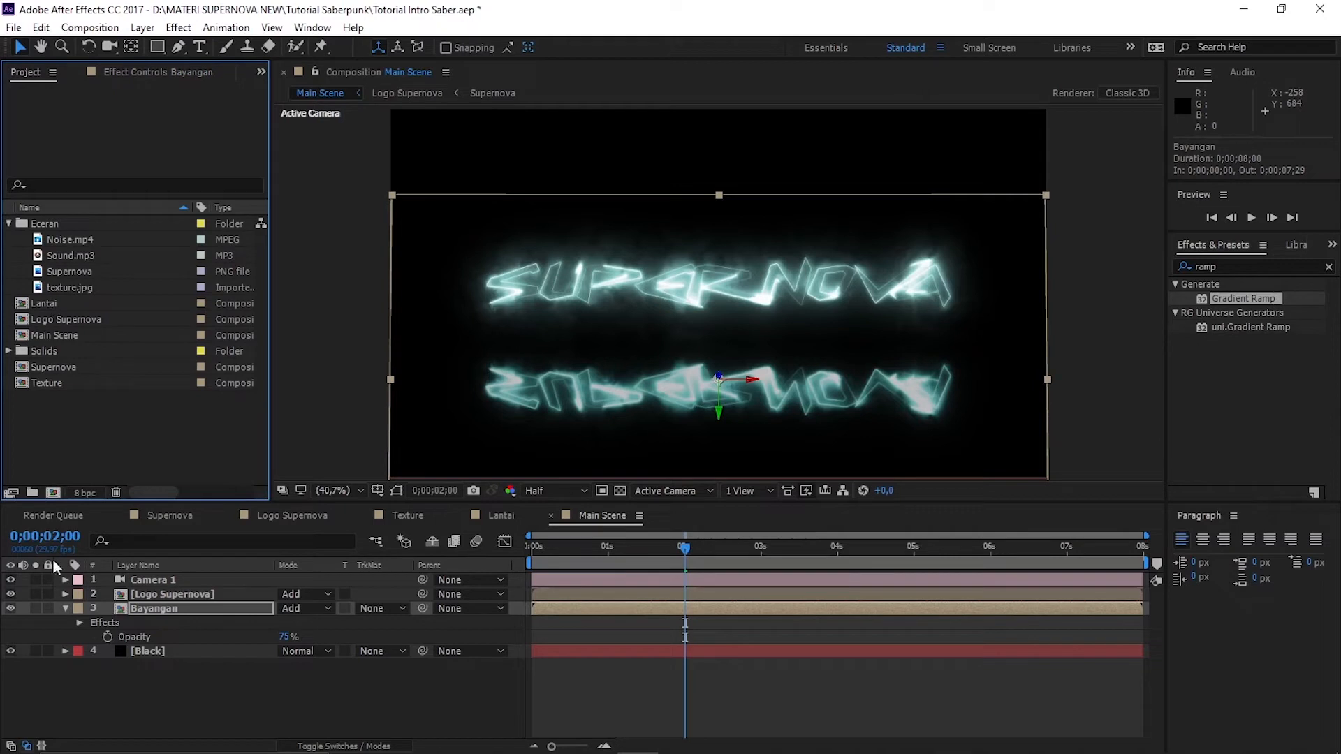
{"action": "left_click", "coordinate": [65, 608]}
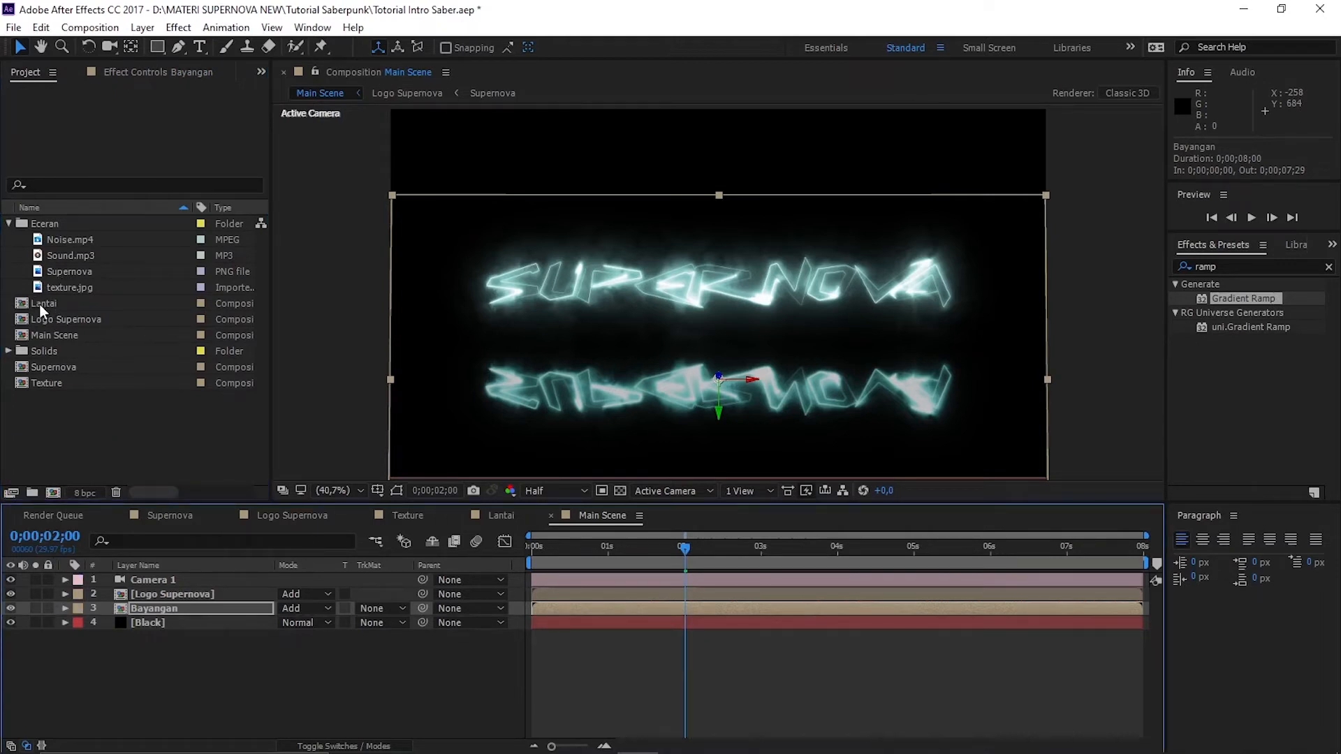
{"action": "left_click", "coordinate": [8, 224]}
{"action": "left_click_drag", "start_coordinate": [46, 239], "coordinate": [98, 599]}
{"action": "left_click", "coordinate": [10, 608]}
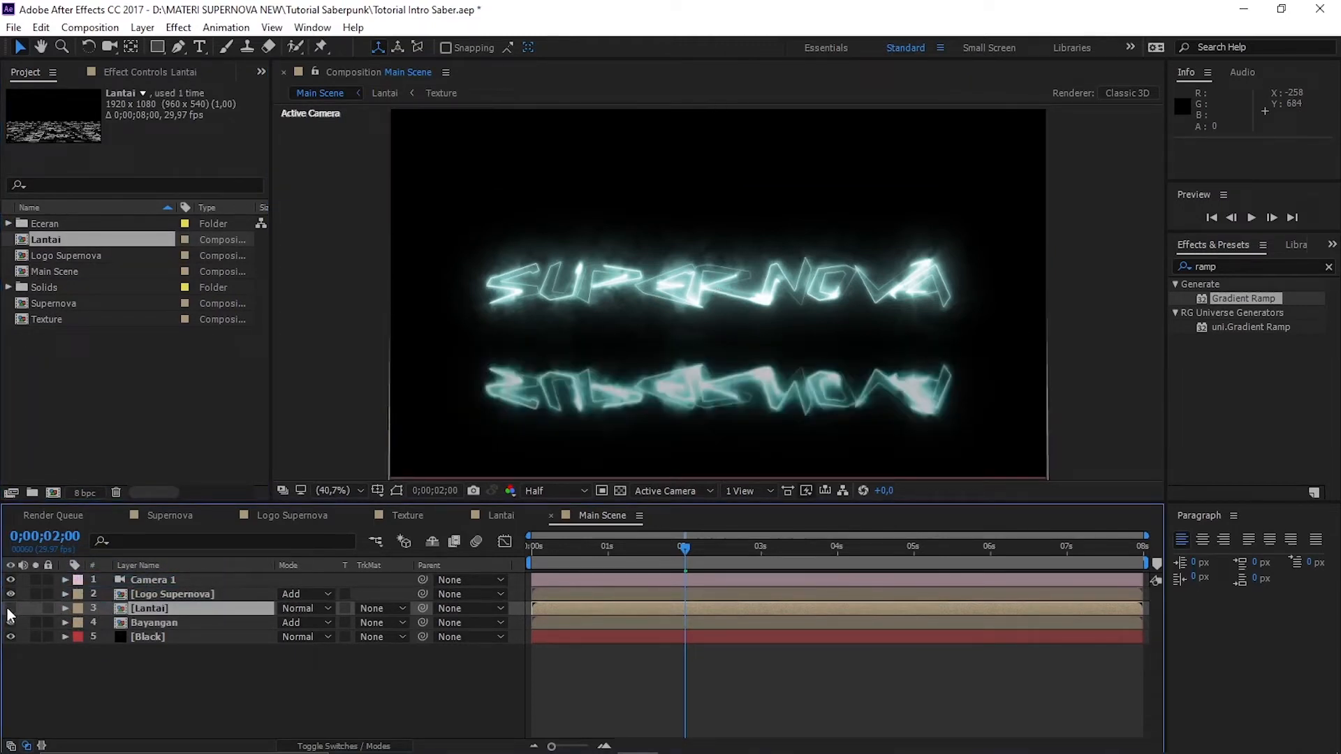
Create an adjustment layer and place it between the Lantai and Bayangan layers
{"action": "right_click", "coordinate": [70, 678]}
{"action": "mouse_move", "coordinate": [111, 519]}
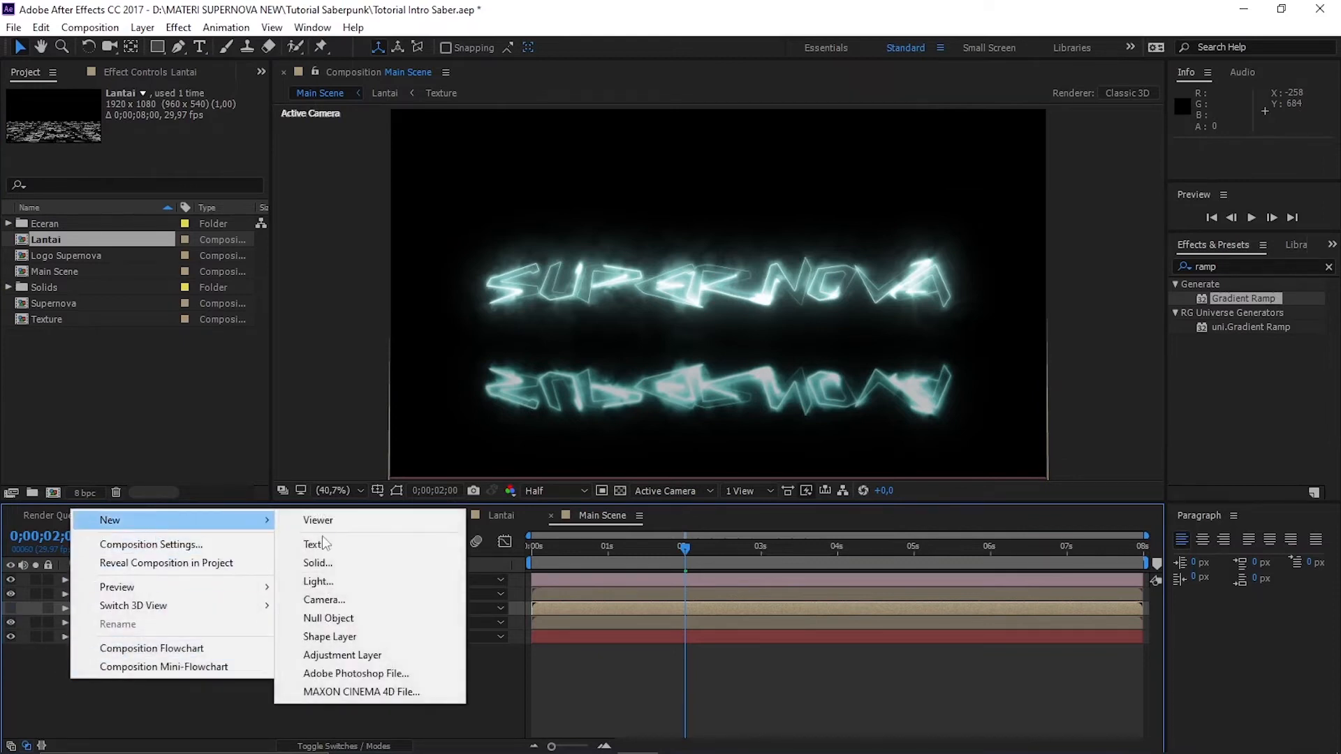
{"action": "left_click", "coordinate": [342, 655]}
{"action": "left_click_drag", "start_coordinate": [204, 602], "coordinate": [197, 627]}
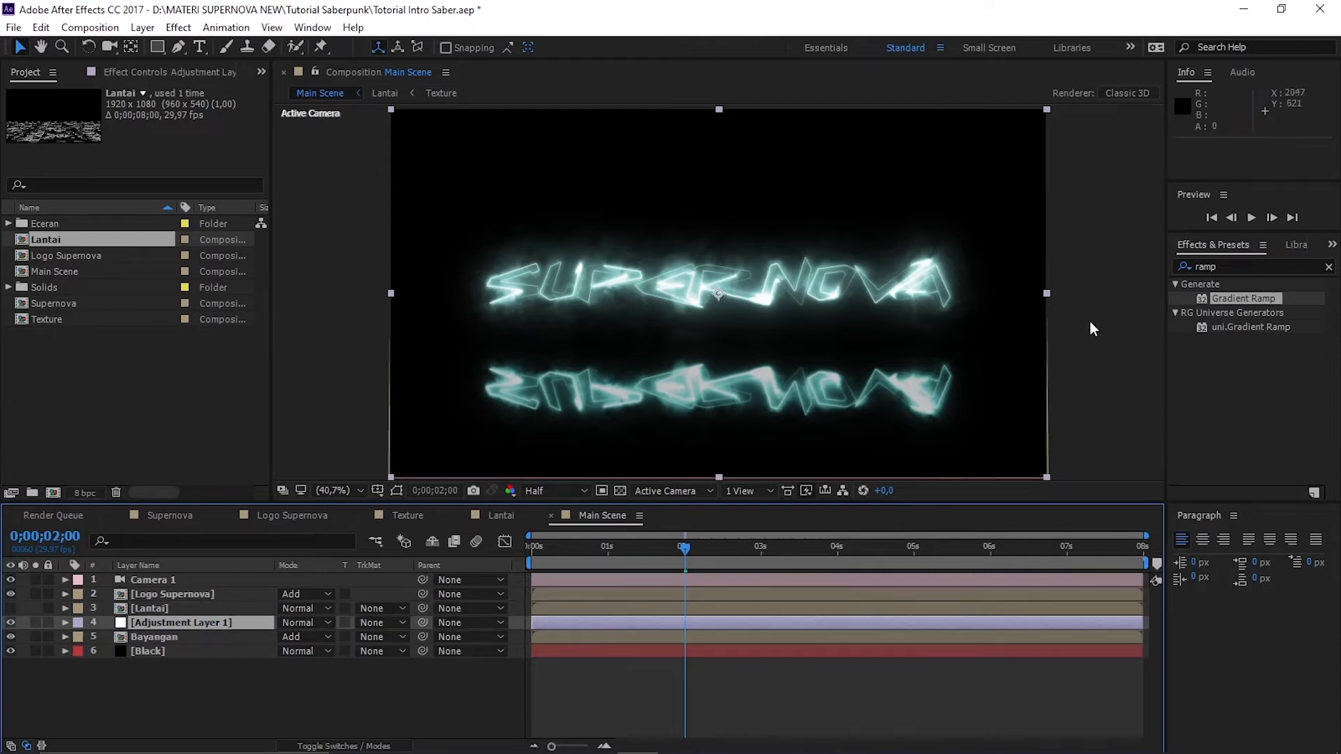
Find the Compound Blur effect and apply it to Adjustment Layer 1
{"action": "left_click", "coordinate": [1214, 265]}
{"action": "type", "text": "c"}
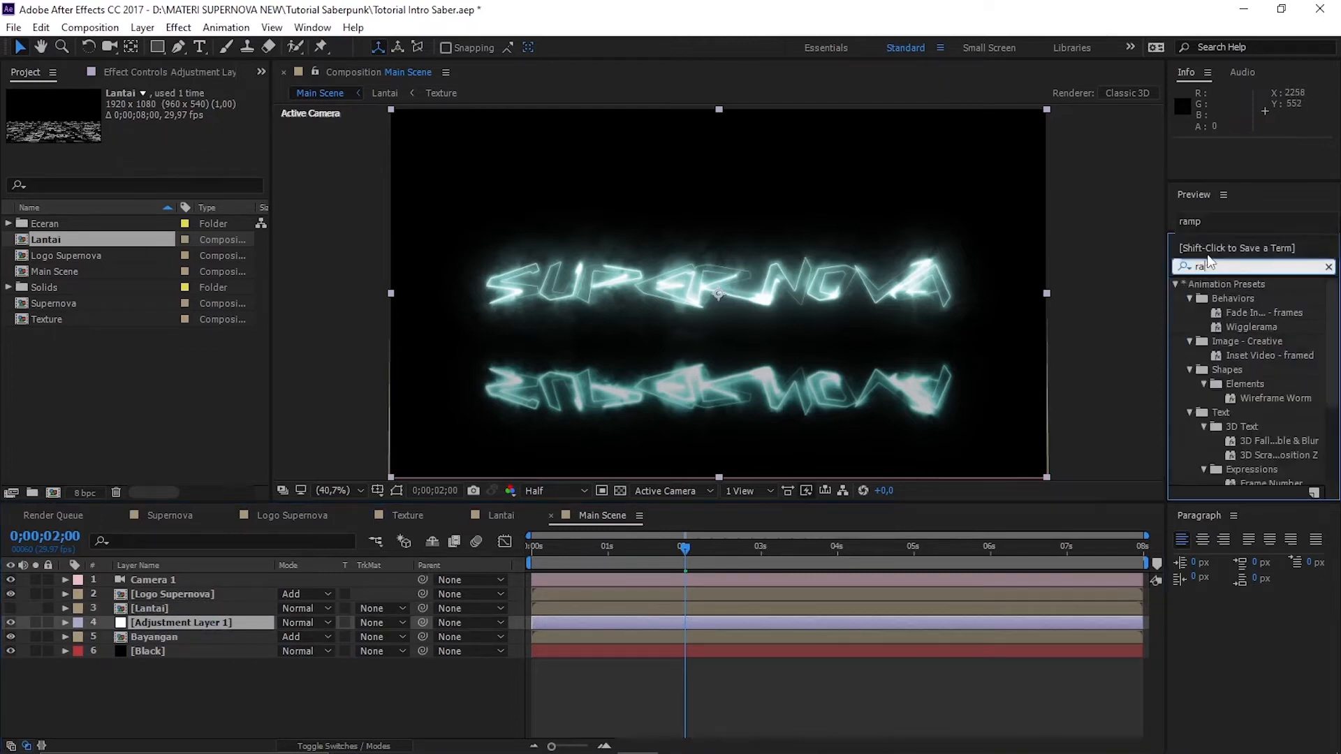
{"action": "type", "text": "omp"}
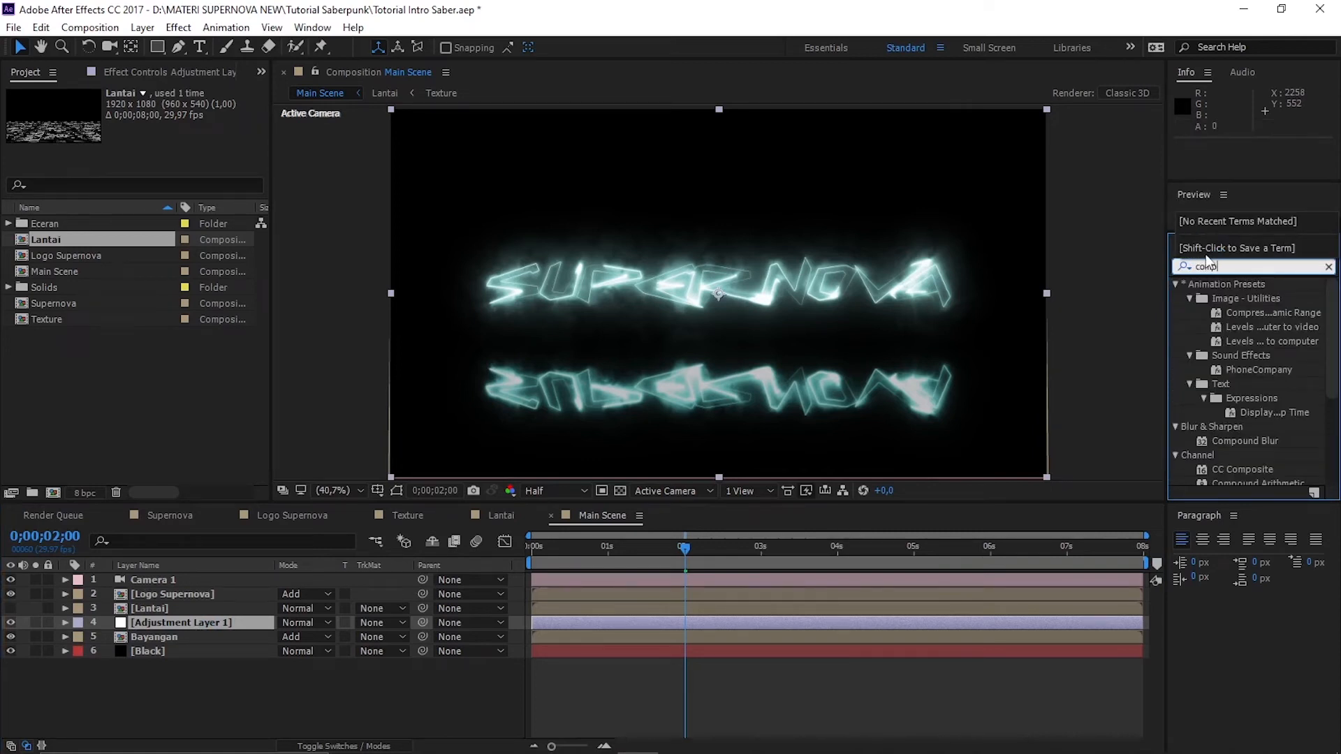
{"action": "type", "text": "ond"}
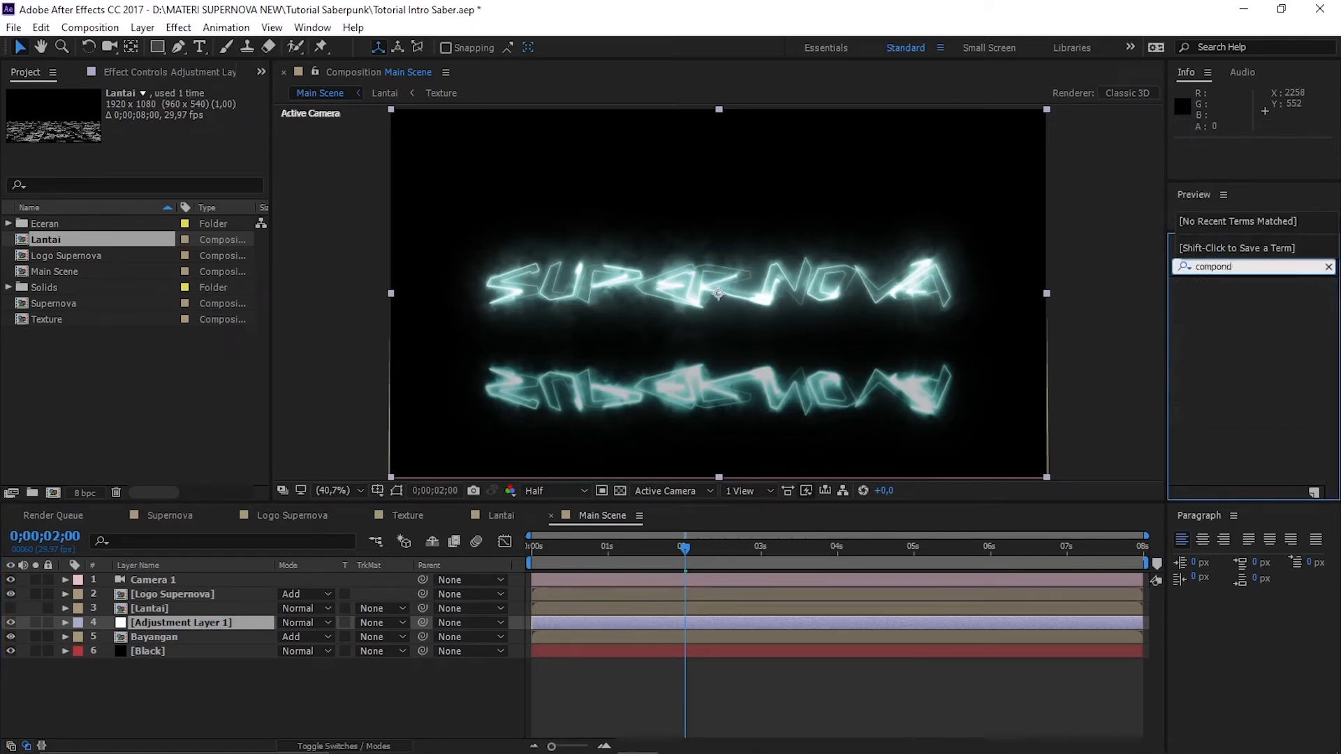
{"action": "key", "text": "BackSpace"}
{"action": "key", "text": "BackSpace"}
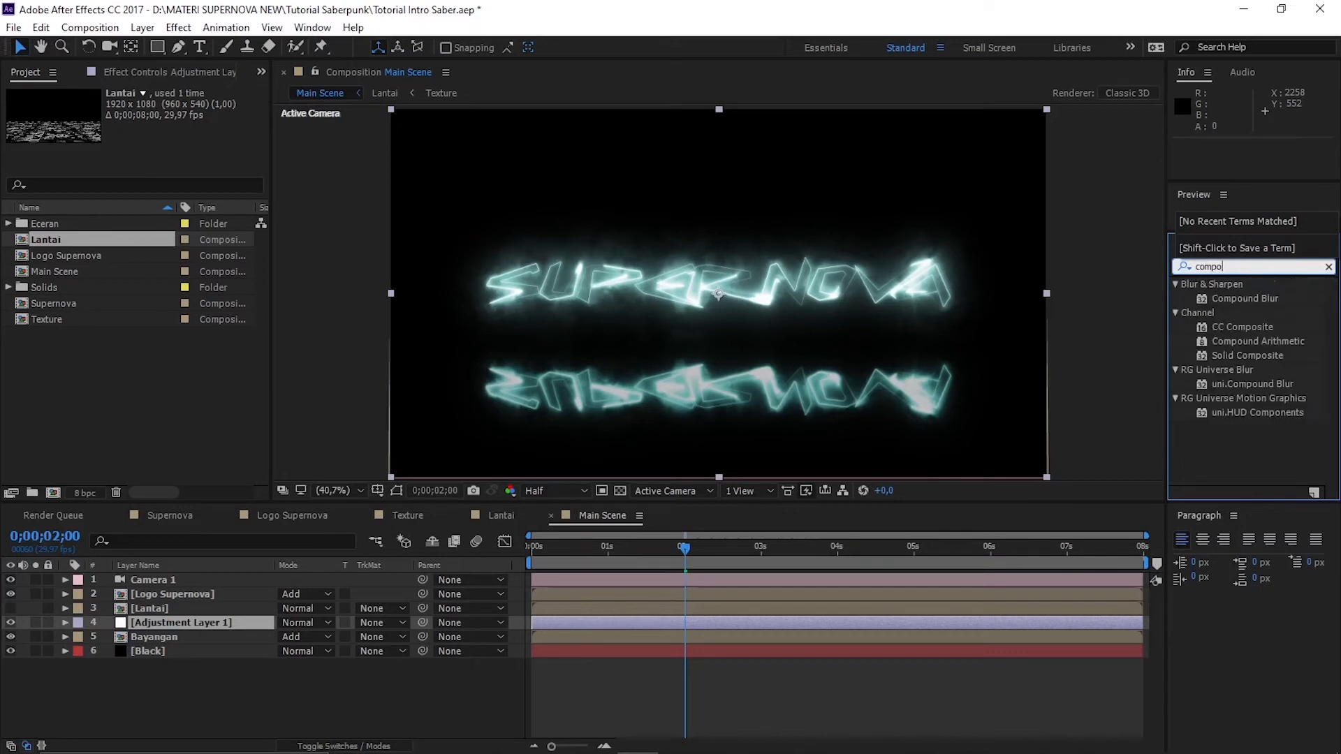
{"action": "double_click", "coordinate": [1237, 300]}
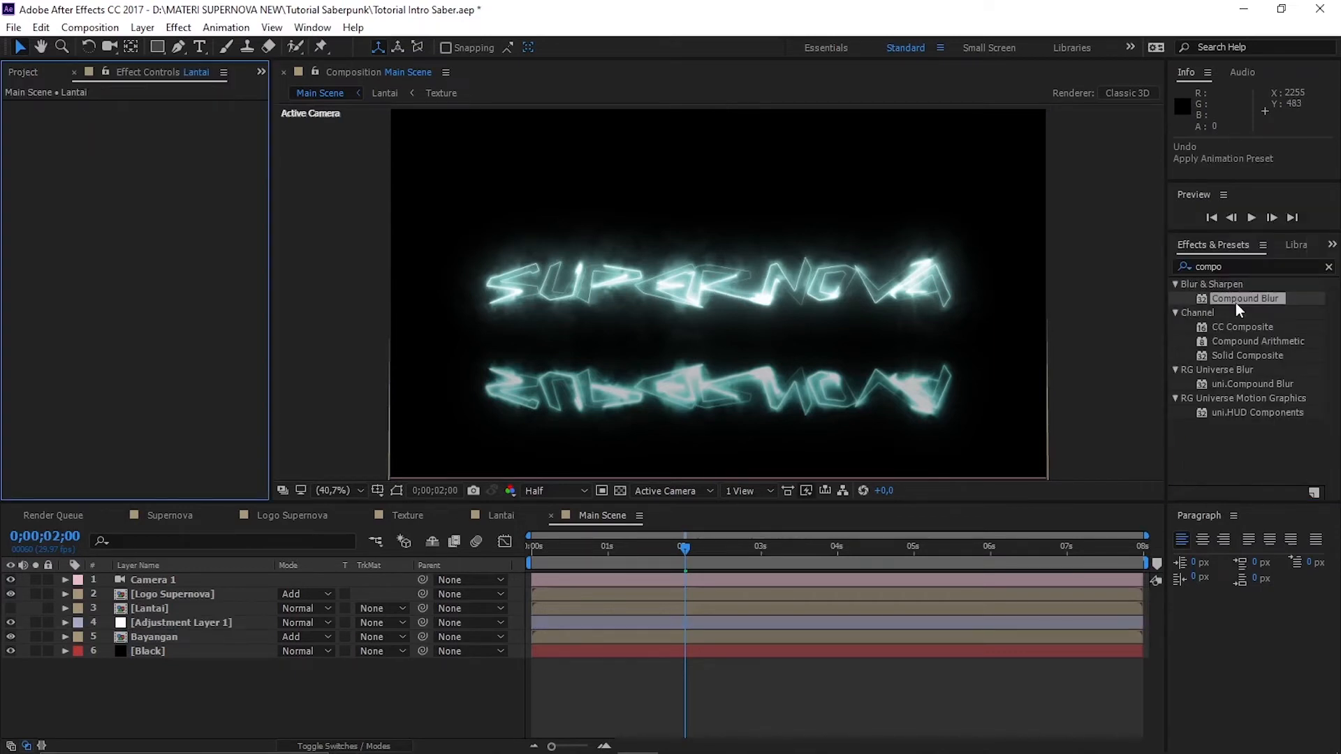
{"action": "left_click_drag", "start_coordinate": [1238, 300], "coordinate": [208, 617]}
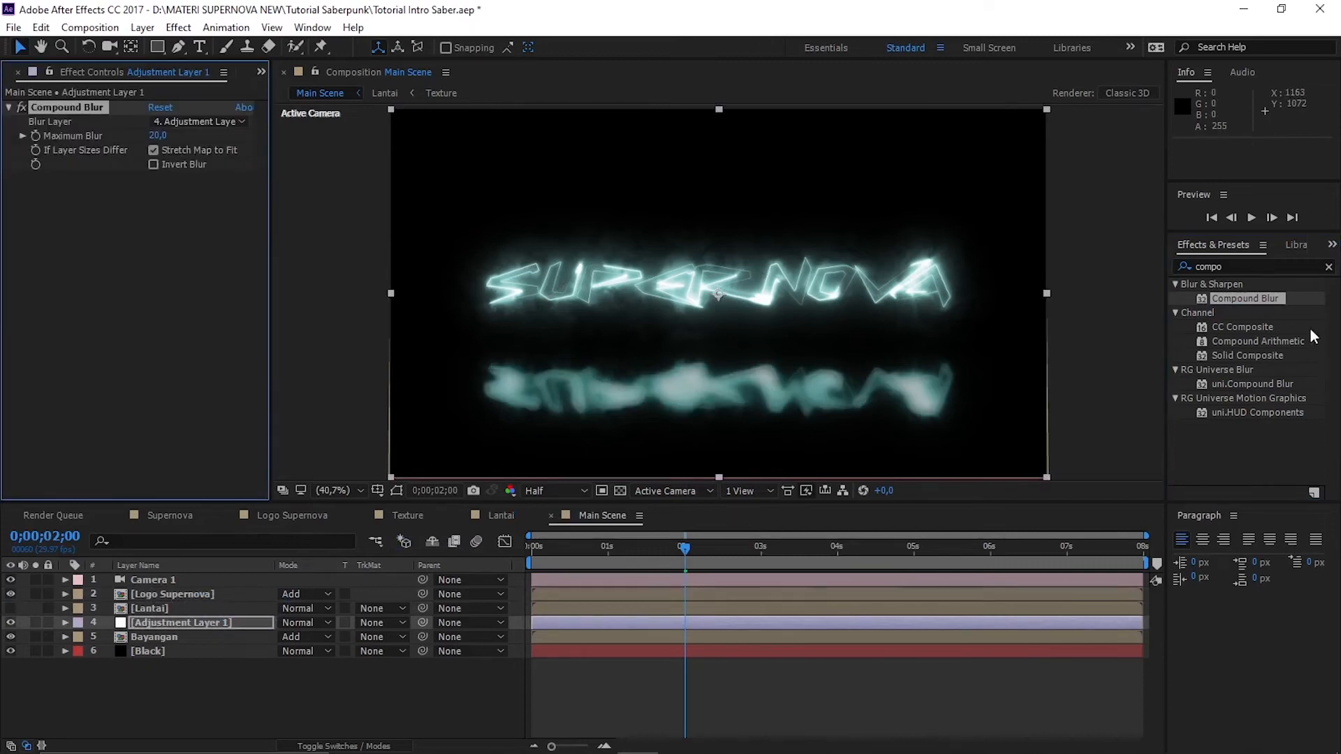
Add the CC Glass effect to Adjustment Layer 1 after Compound Blur, and clear the effects search
{"action": "left_click", "coordinate": [1329, 272]}
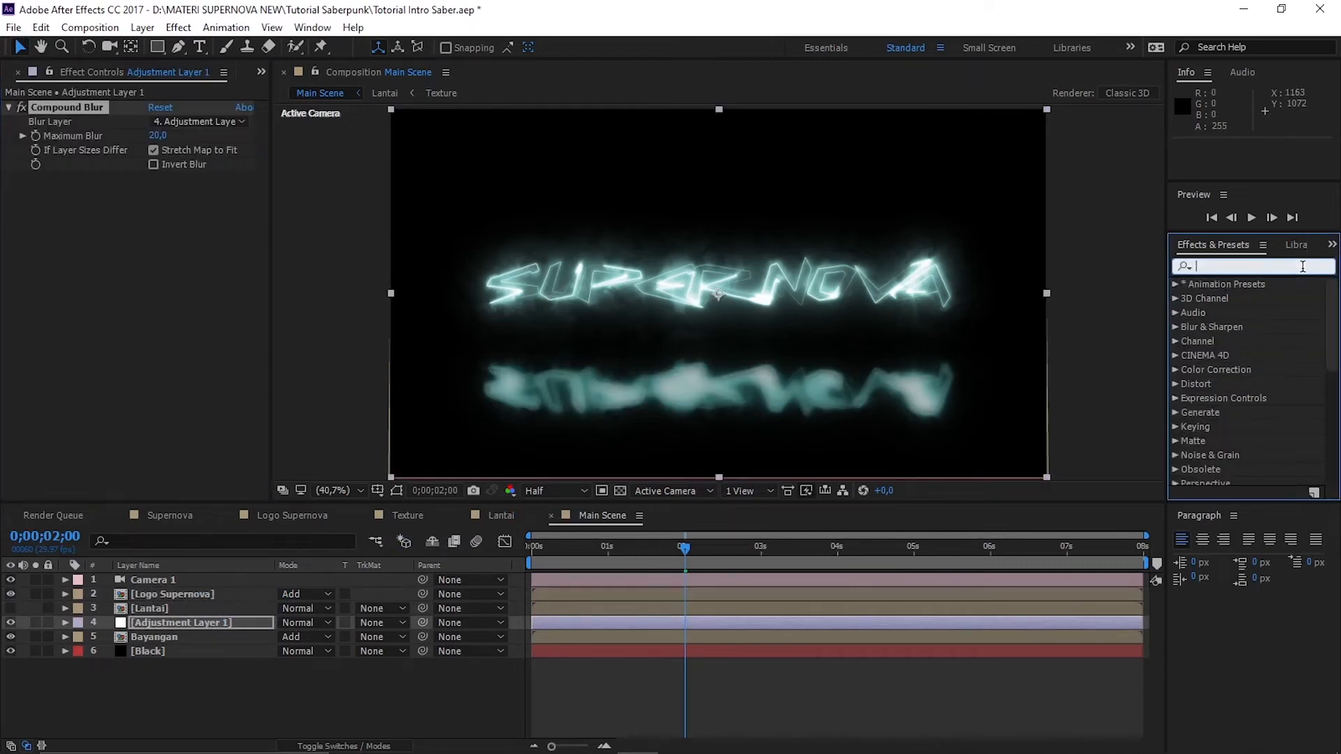
{"action": "type", "text": "cc g"}
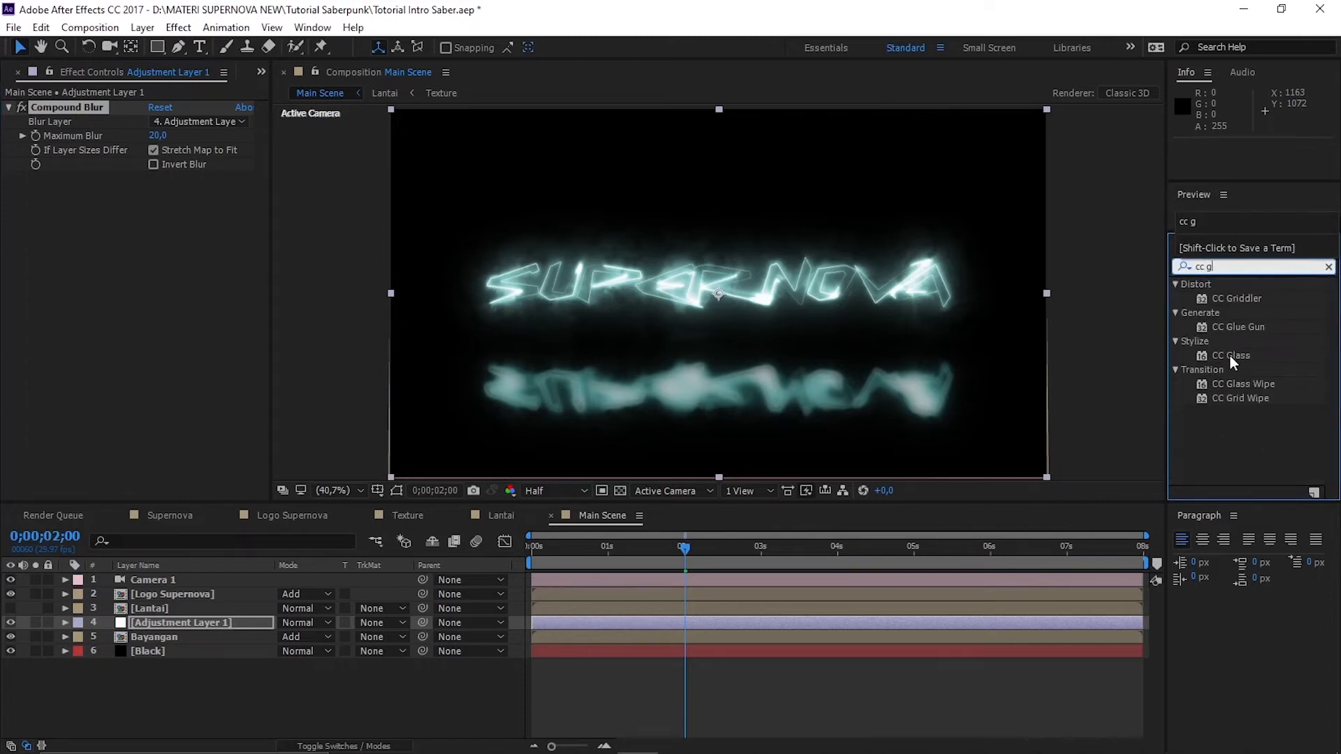
{"action": "left_click_drag", "start_coordinate": [1230, 355], "coordinate": [115, 349]}
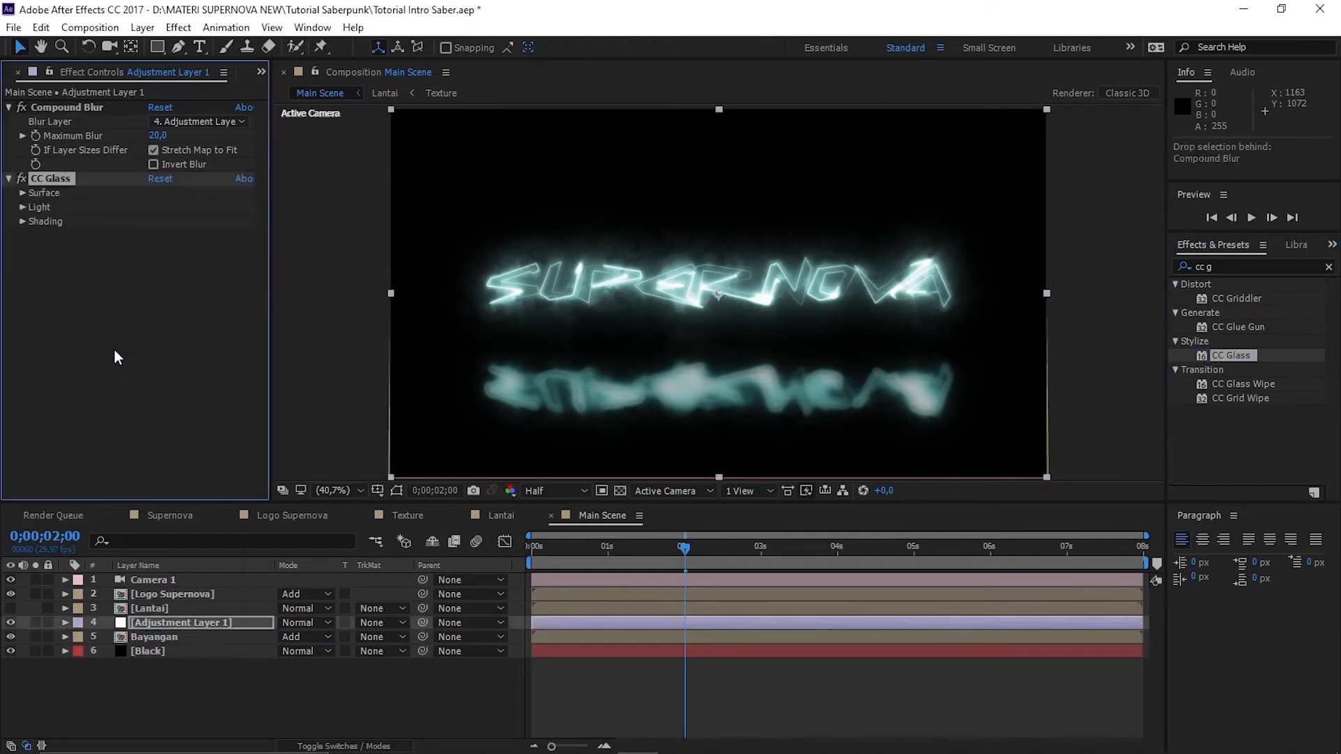
{"action": "left_click", "coordinate": [1328, 267]}
{"action": "left_click", "coordinate": [155, 318]}
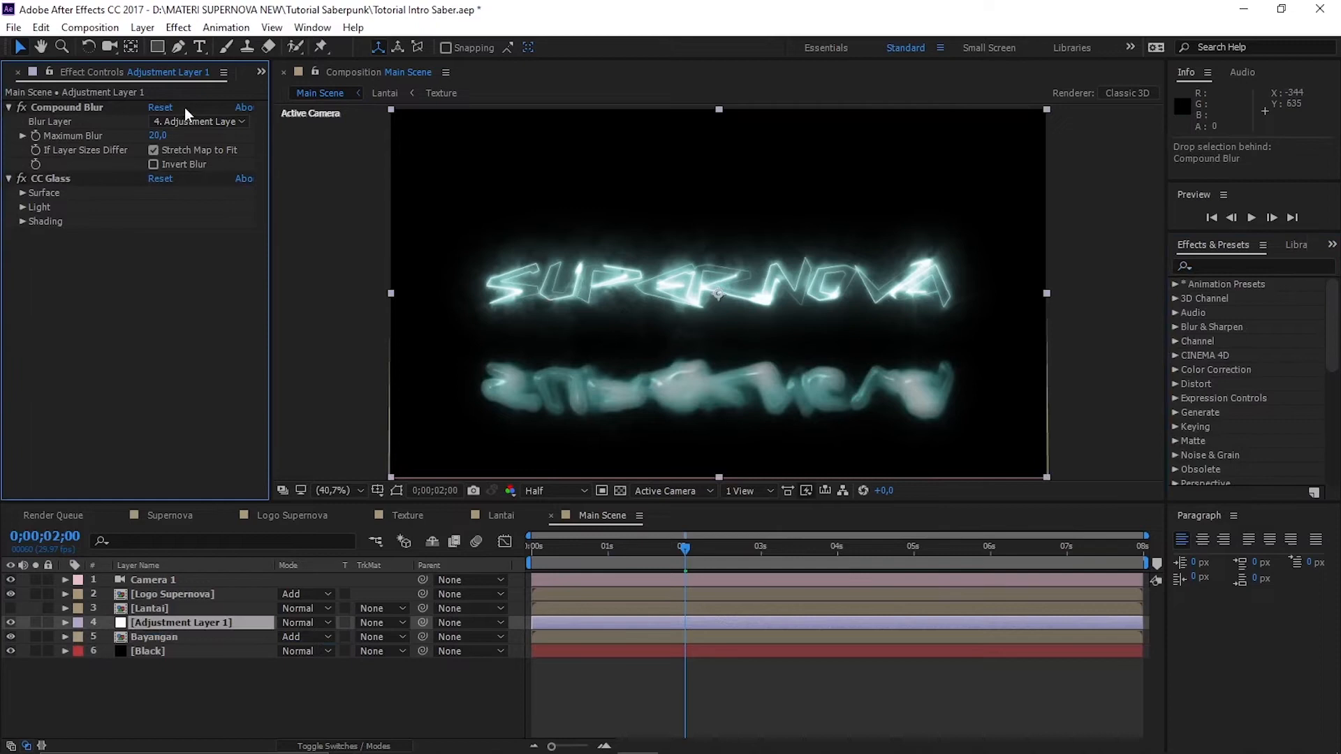
Set Compound Blur's Blur Layer to Lantai and its Maximum Blur to 180
{"action": "left_click", "coordinate": [190, 121]}
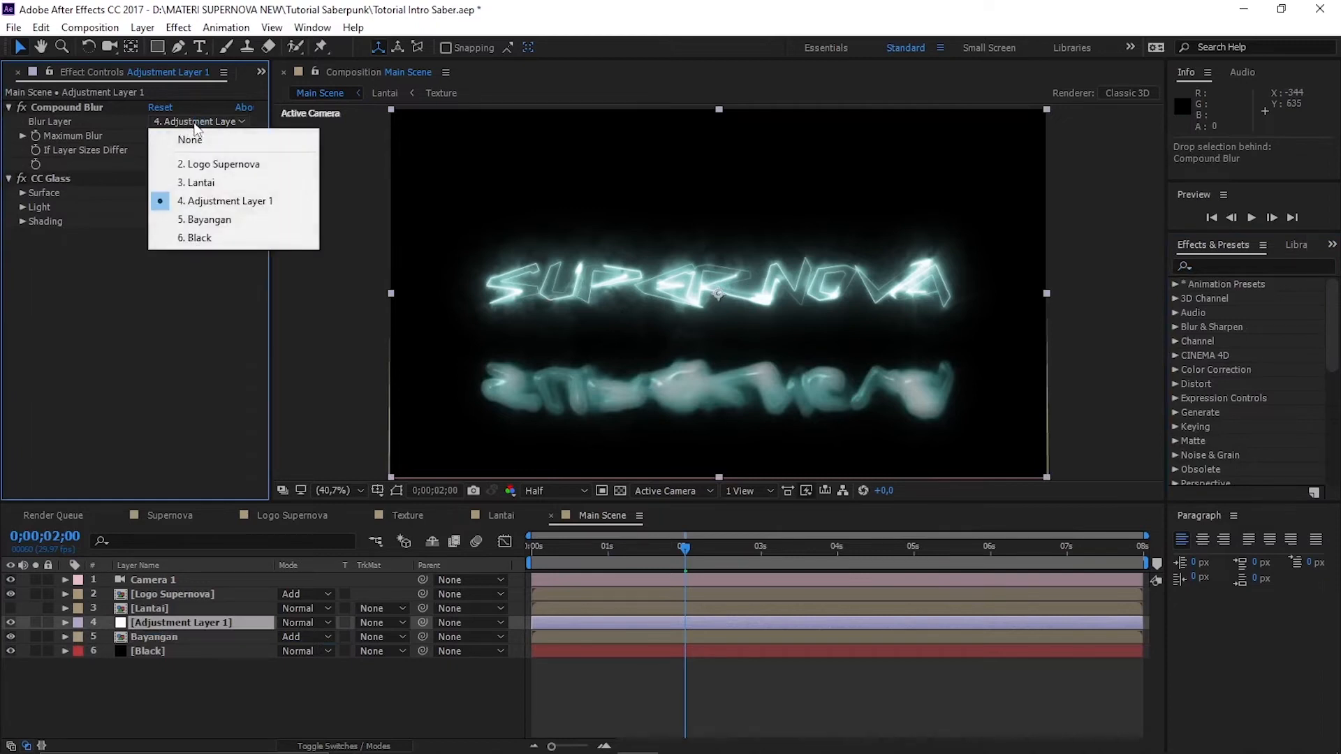
{"action": "left_click", "coordinate": [201, 182]}
{"action": "left_click", "coordinate": [160, 136]}
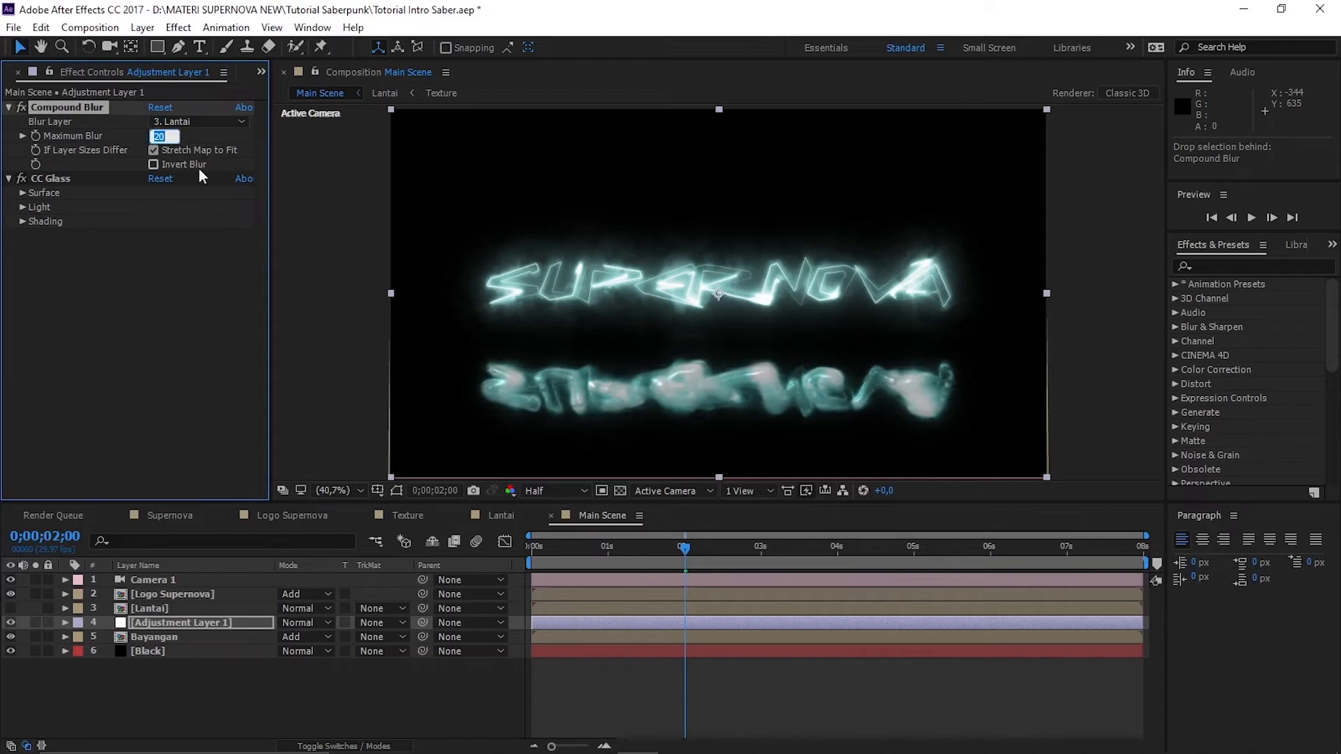
{"action": "left_click", "coordinate": [161, 290]}
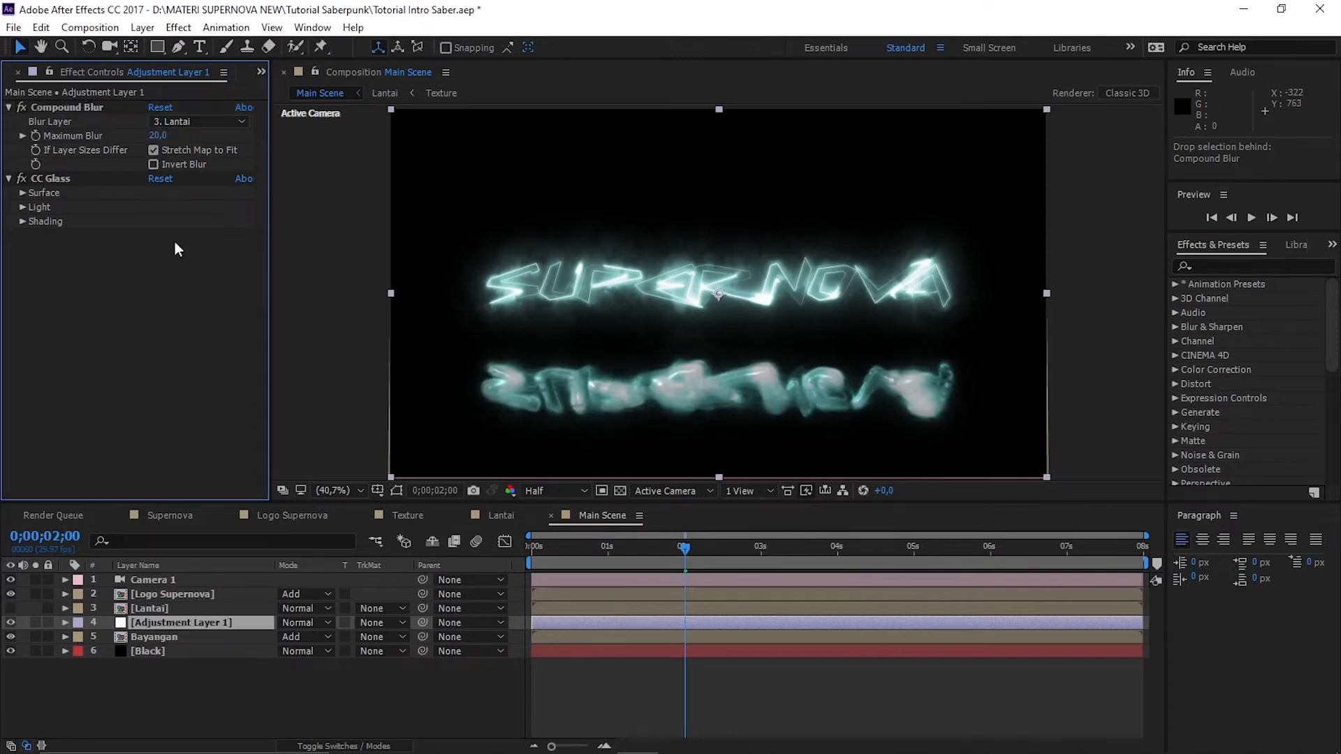
{"action": "left_click_drag", "start_coordinate": [166, 143], "coordinate": [257, 157]}
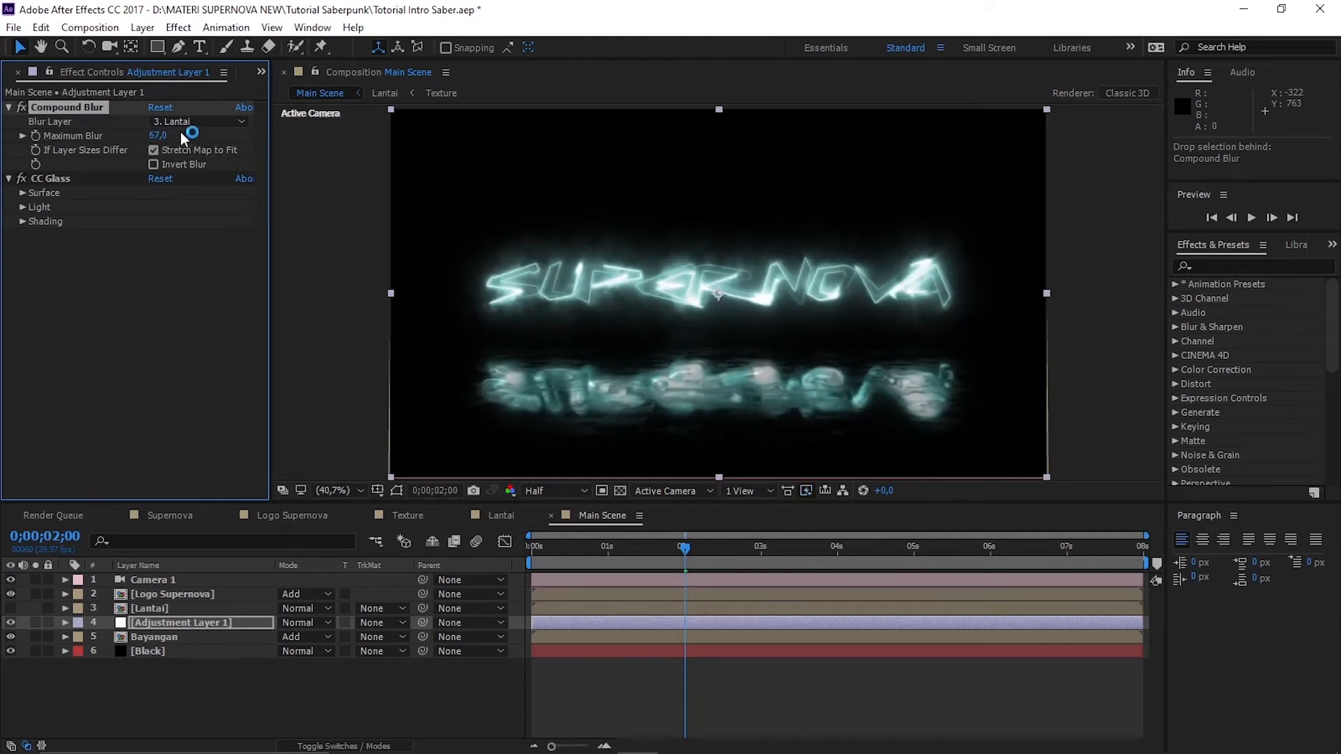
{"action": "left_click_drag", "start_coordinate": [165, 135], "coordinate": [237, 146]}
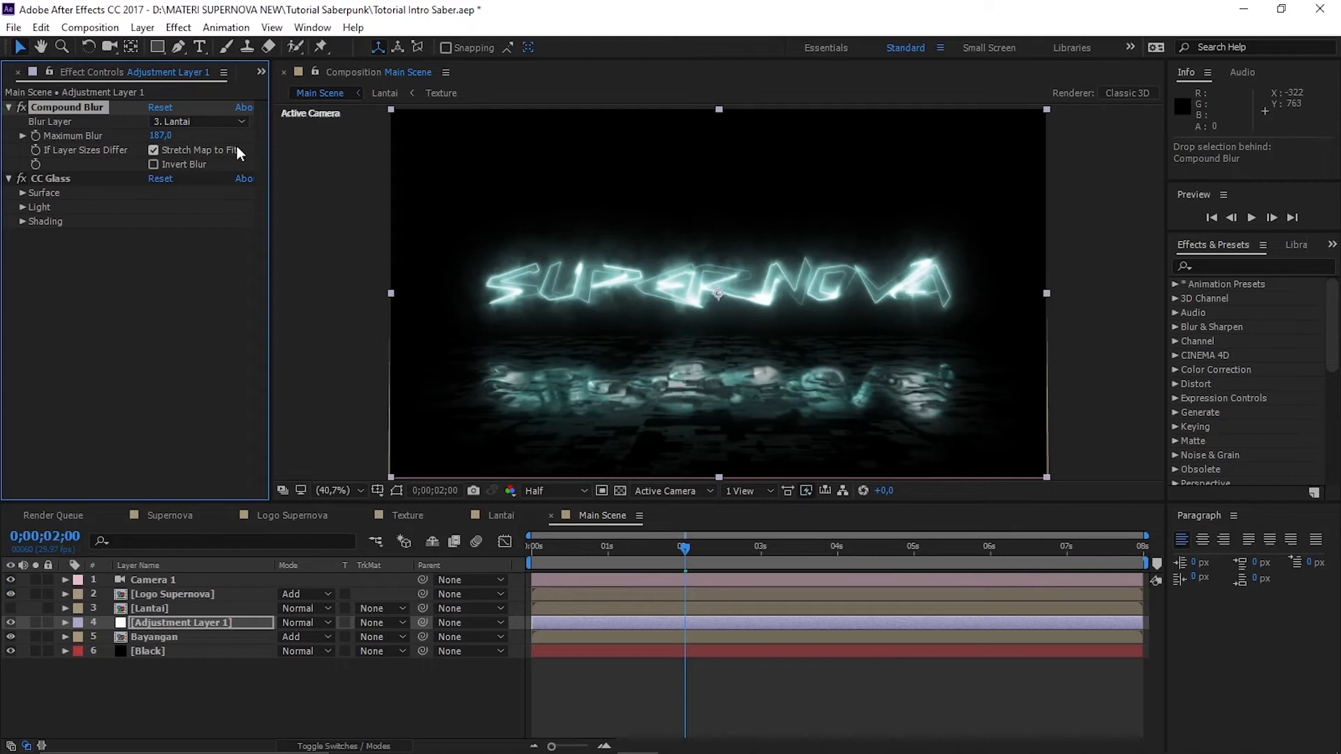
{"action": "left_click_drag", "start_coordinate": [160, 136], "coordinate": [273, 135]}
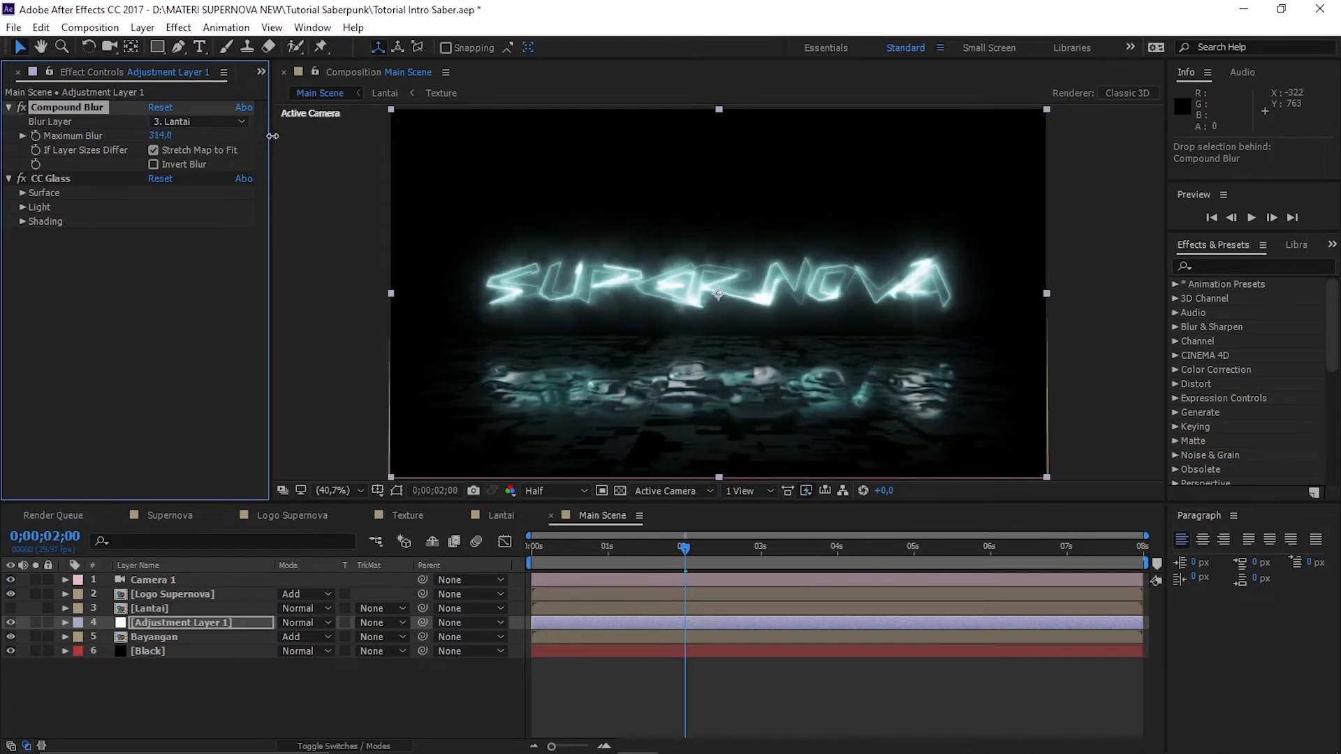
{"action": "left_click_drag", "start_coordinate": [165, 135], "coordinate": [84, 143]}
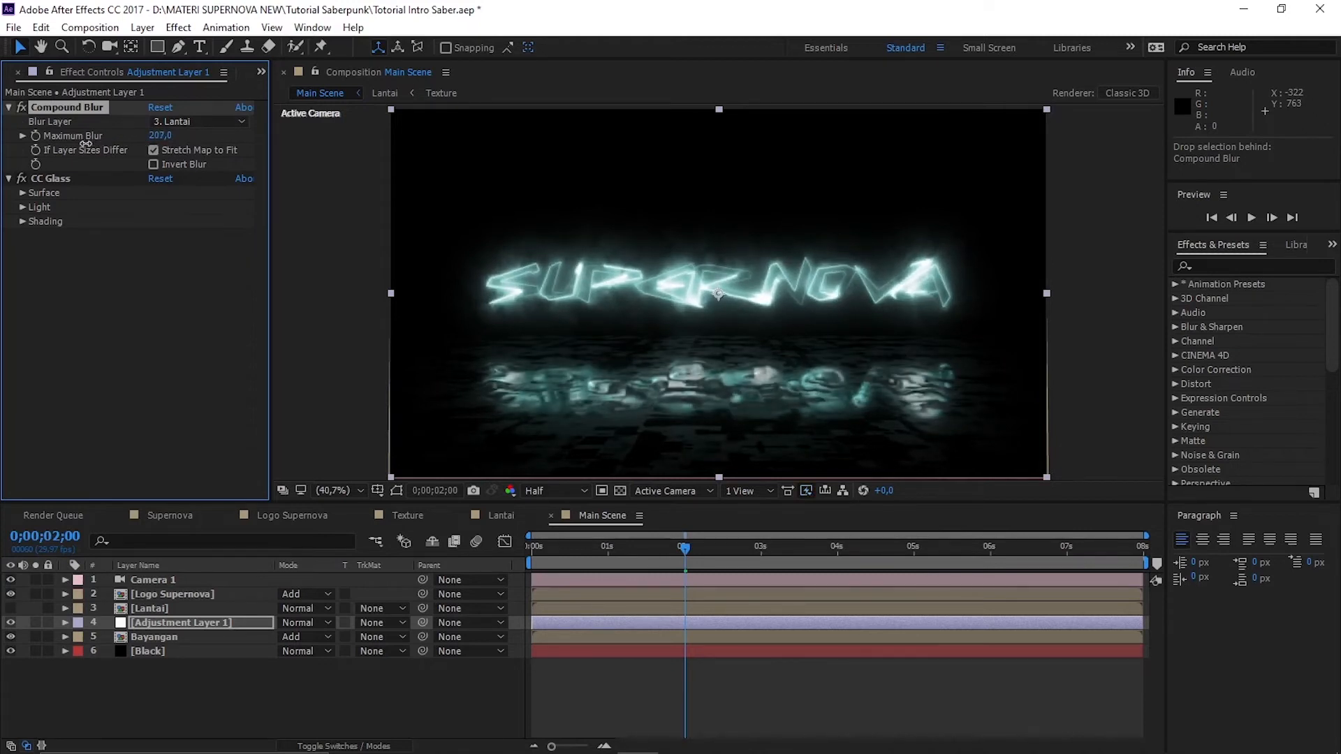
{"action": "left_click_drag", "start_coordinate": [167, 144], "coordinate": [145, 144]}
Set the CC Glass surface's Bump Map to Lantai and its Softness to 0
{"action": "left_click", "coordinate": [23, 193]}
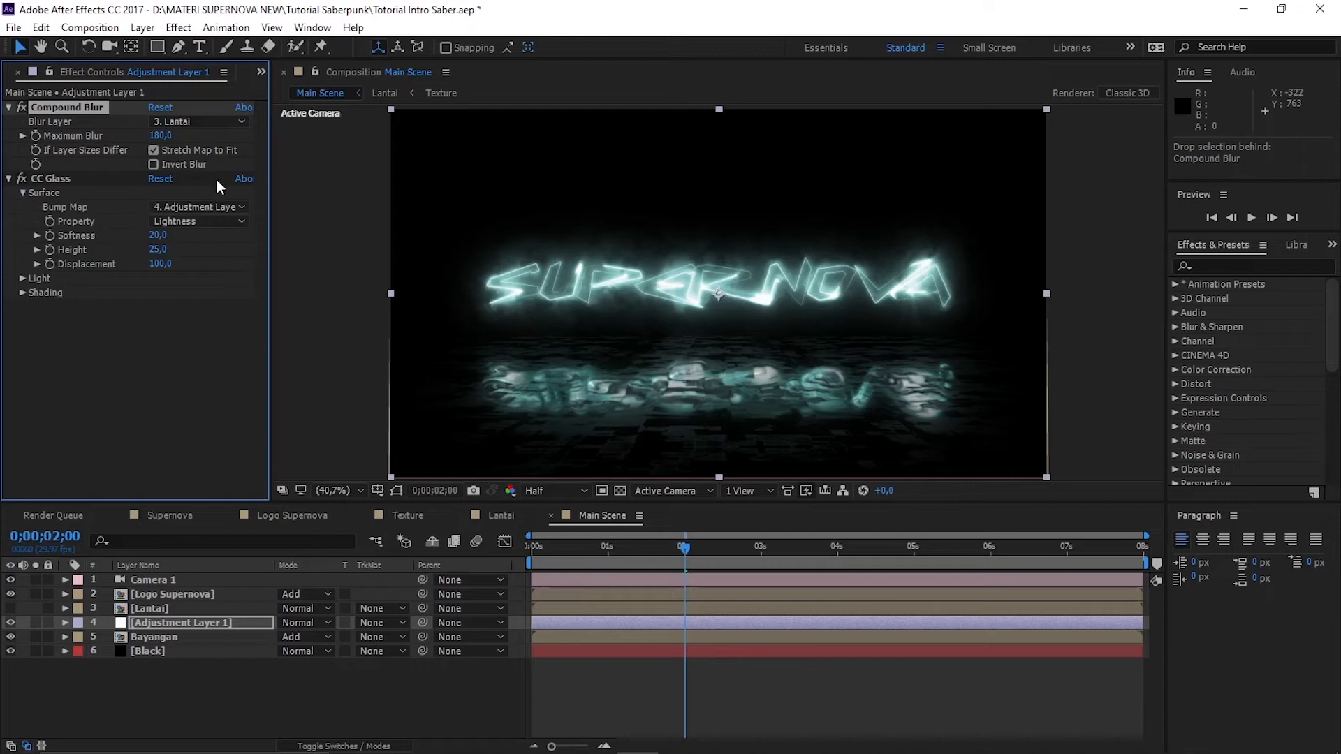
{"action": "left_click", "coordinate": [200, 209]}
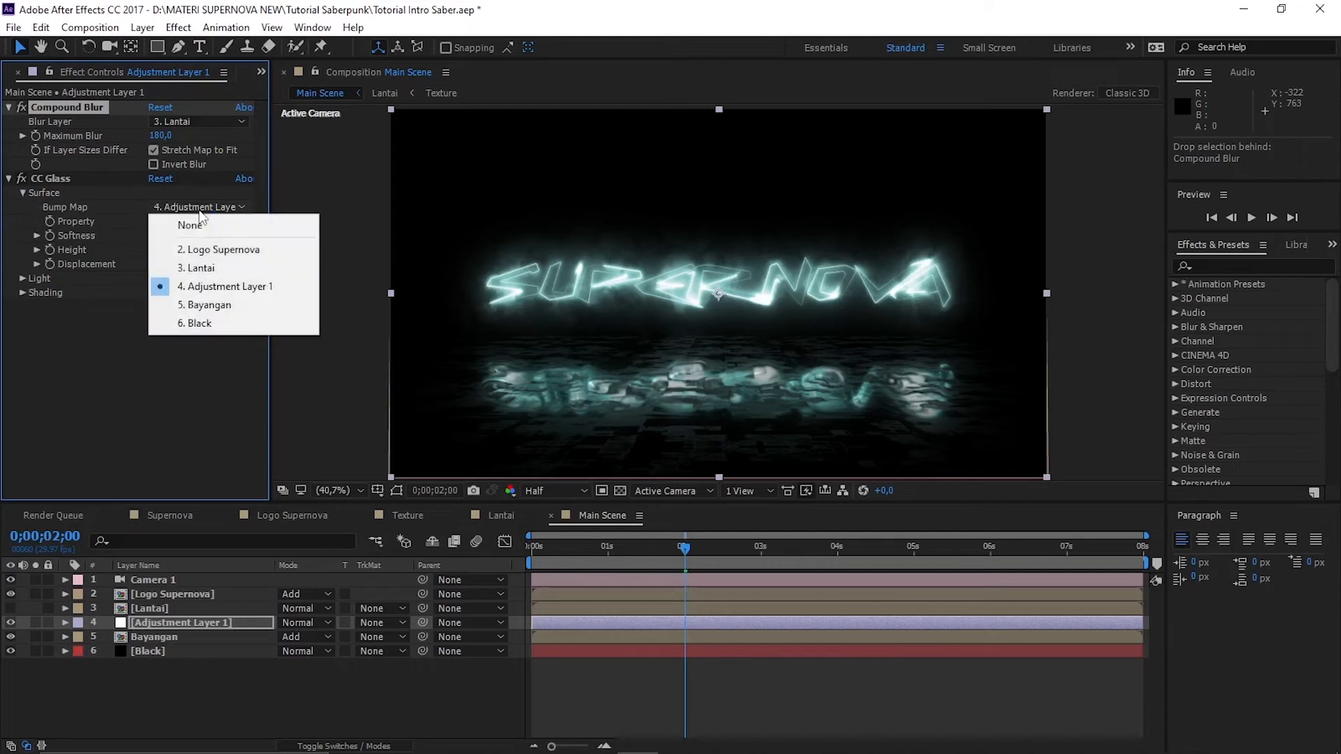
{"action": "left_click", "coordinate": [197, 269]}
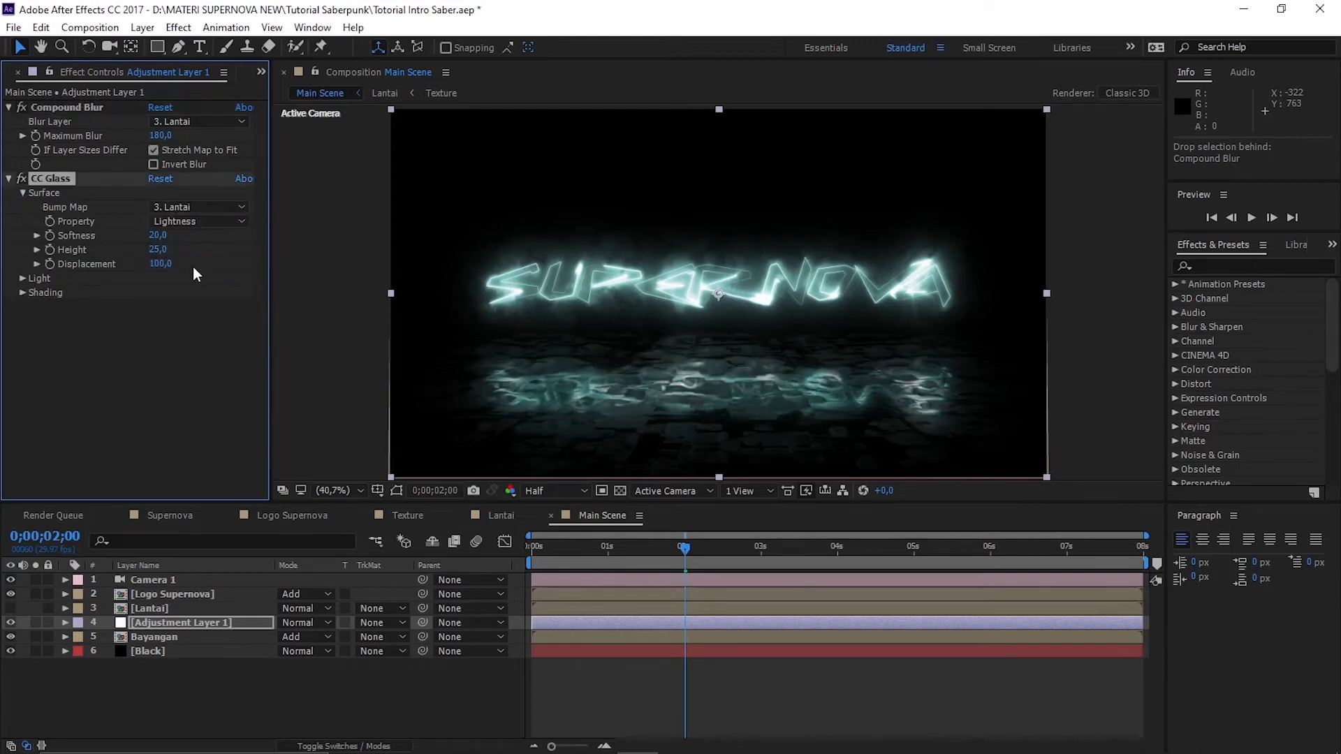
{"action": "left_click", "coordinate": [158, 236]}
{"action": "type", "text": "0"}
{"action": "key", "text": "Return"}
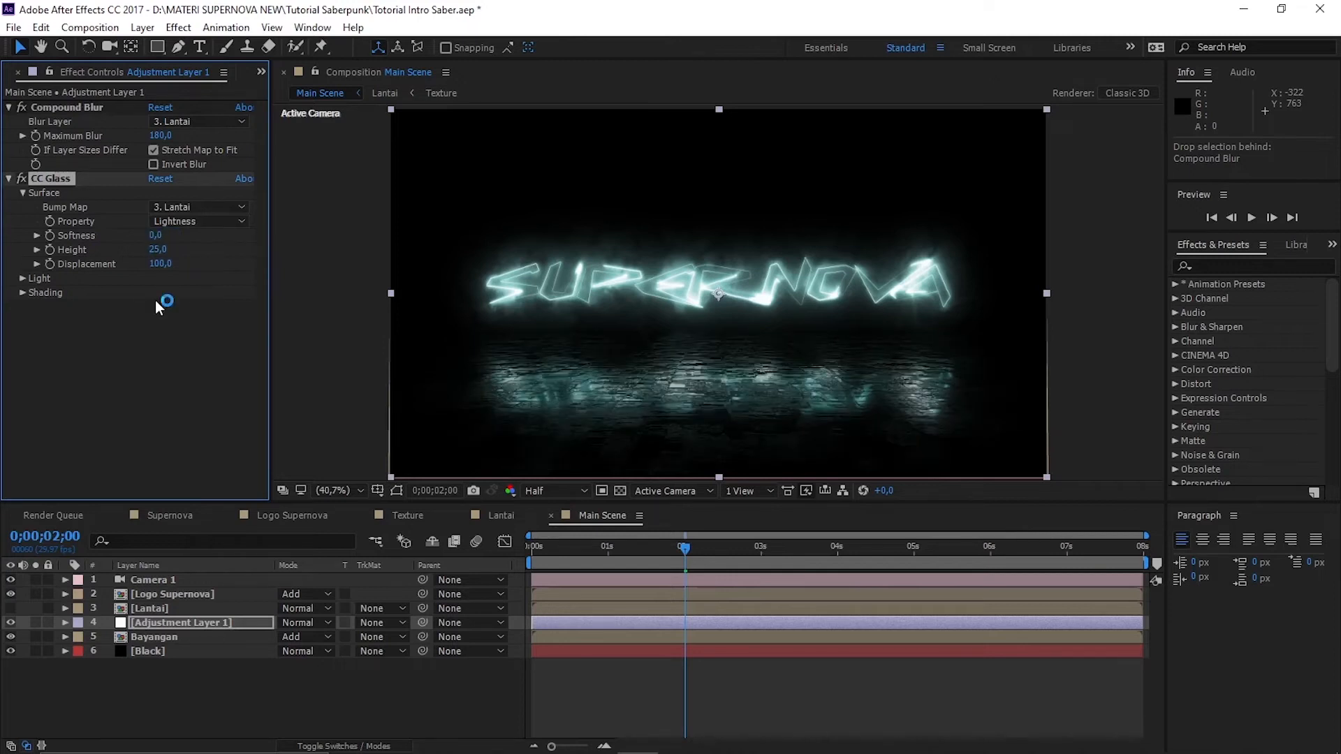
Set the CC Glass surface's Height to 5 and its Displacement to 4
{"action": "left_click", "coordinate": [152, 249]}
{"action": "type", "text": "5"}
{"action": "key", "text": "Return"}
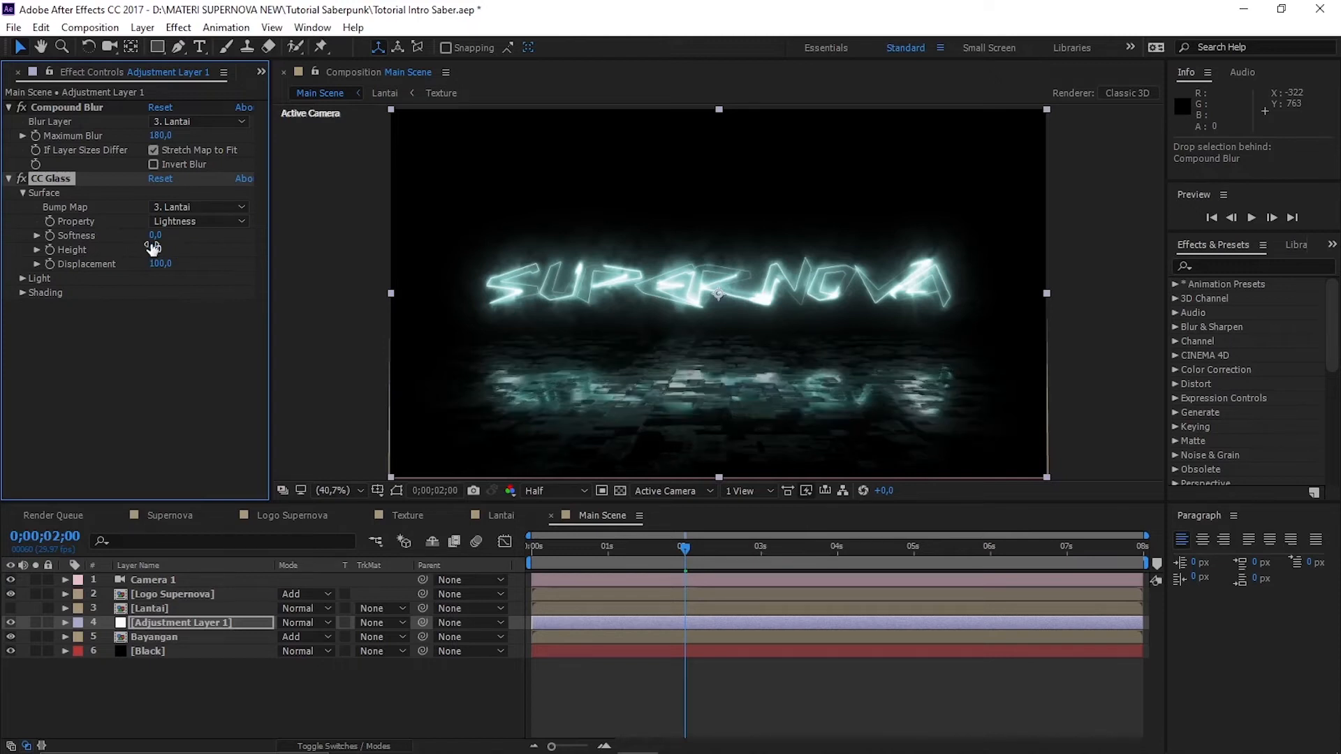
{"action": "left_click", "coordinate": [160, 264]}
{"action": "type", "text": "40"}
{"action": "key", "text": "Return"}
Set the CC Glass Light Intensity to 185
{"action": "left_click", "coordinate": [22, 279]}
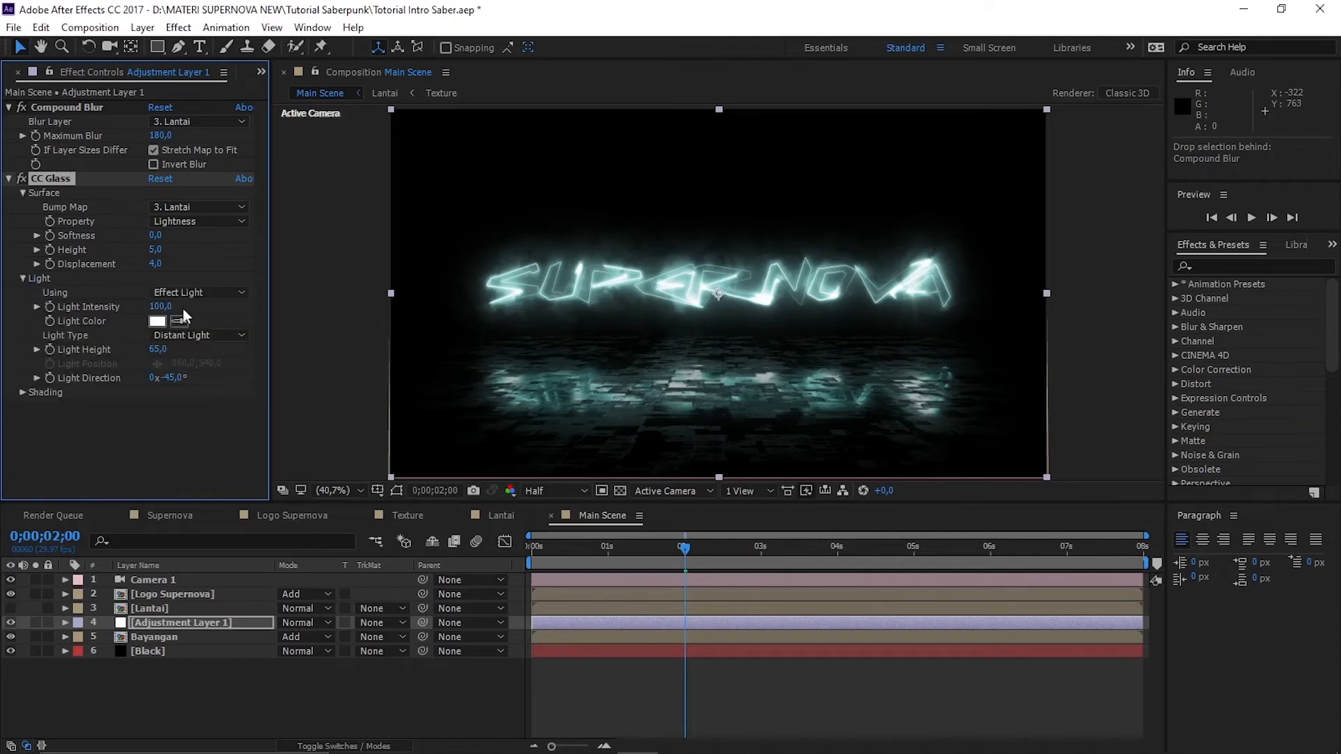
{"action": "left_click", "coordinate": [162, 307]}
{"action": "type", "text": "185"}
{"action": "key", "text": "Return"}
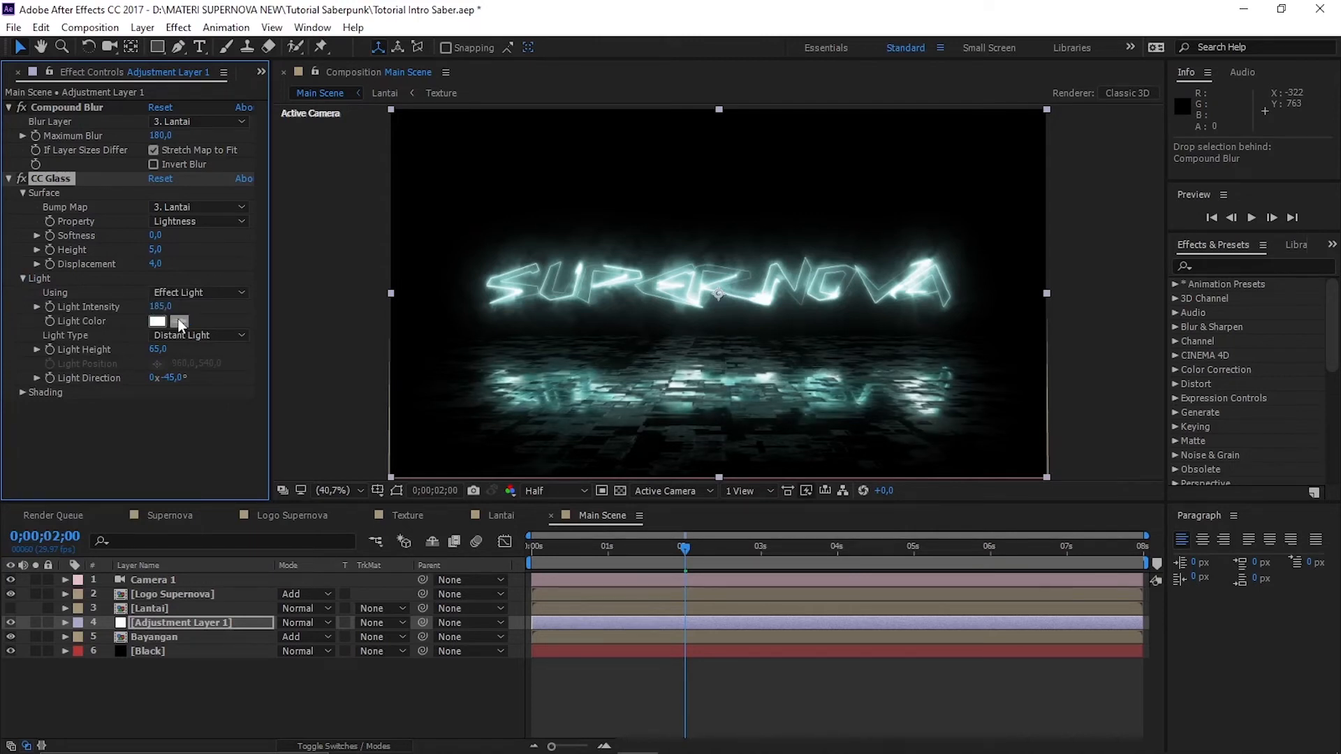
Set the CC Glass shading's Specular to 0 and its Roughness to 0.001
{"action": "left_click", "coordinate": [14, 396]}
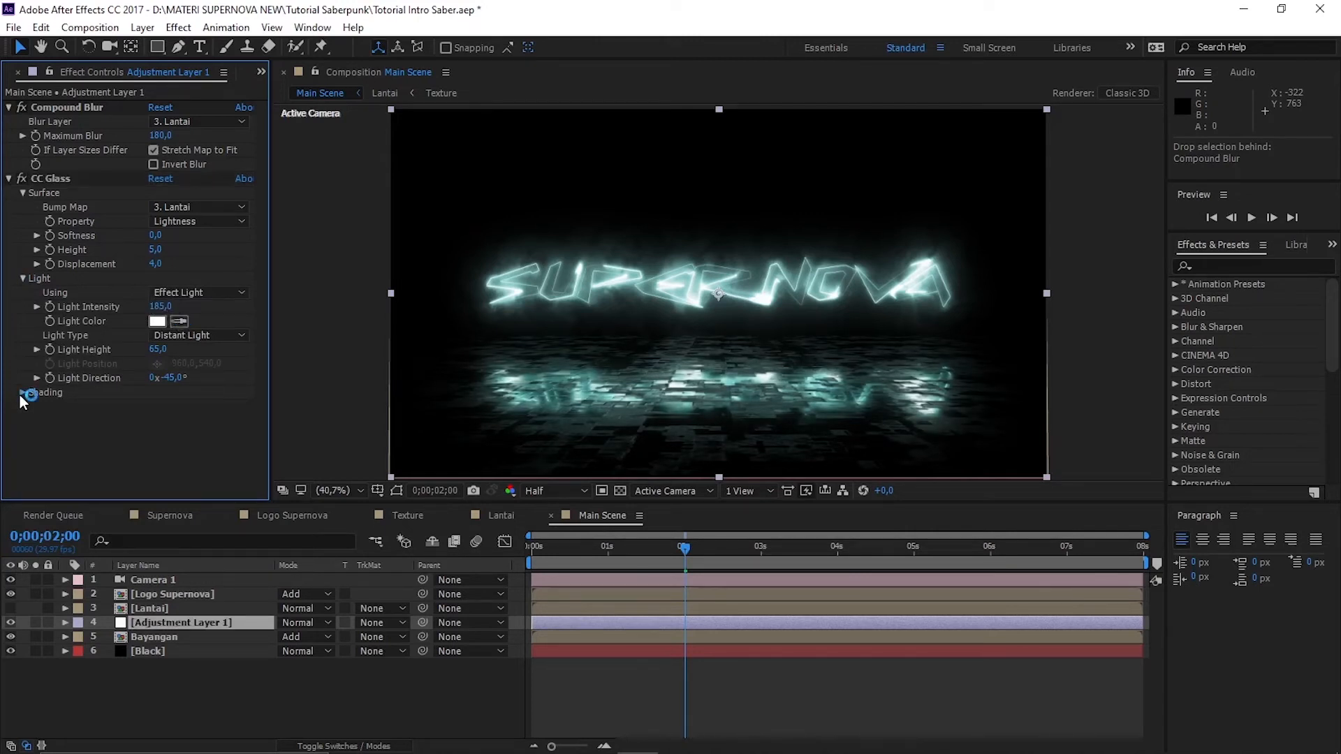
{"action": "left_click", "coordinate": [22, 393]}
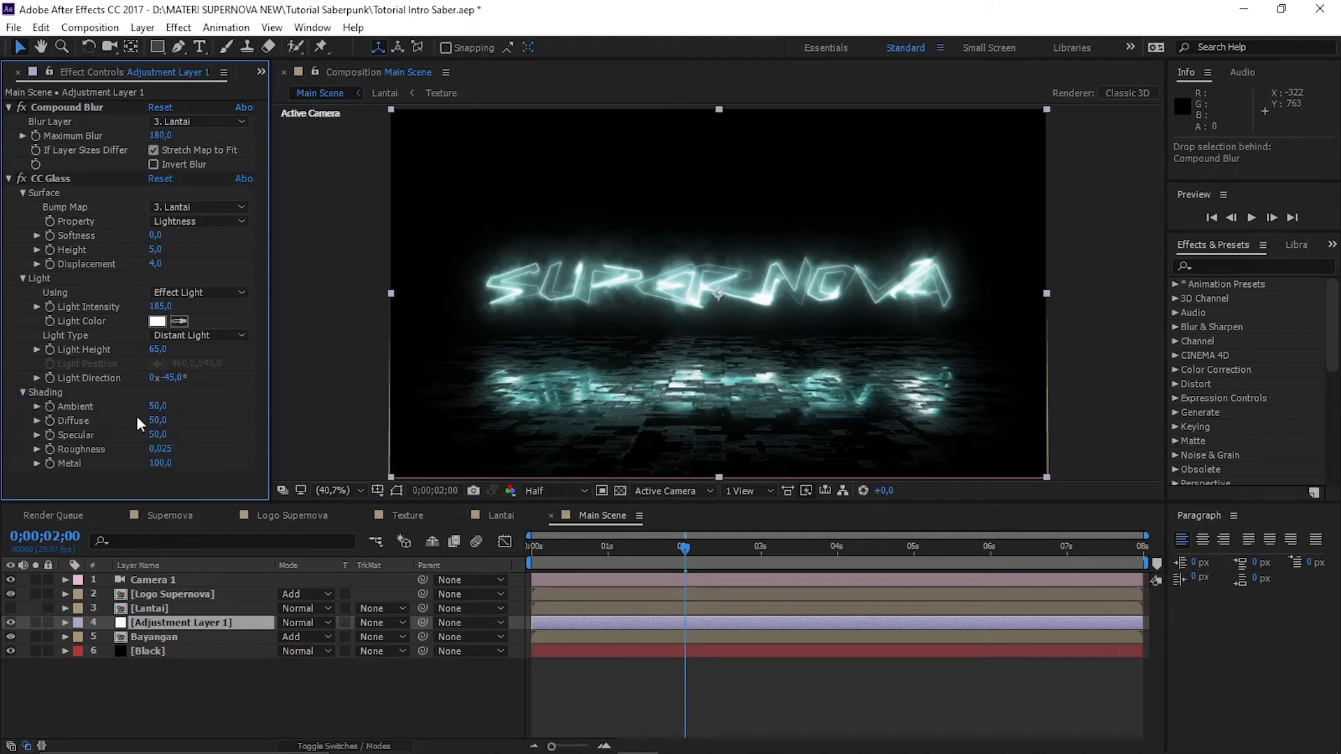
{"action": "left_click", "coordinate": [158, 435]}
{"action": "type", "text": "0"}
{"action": "key", "text": "Return"}
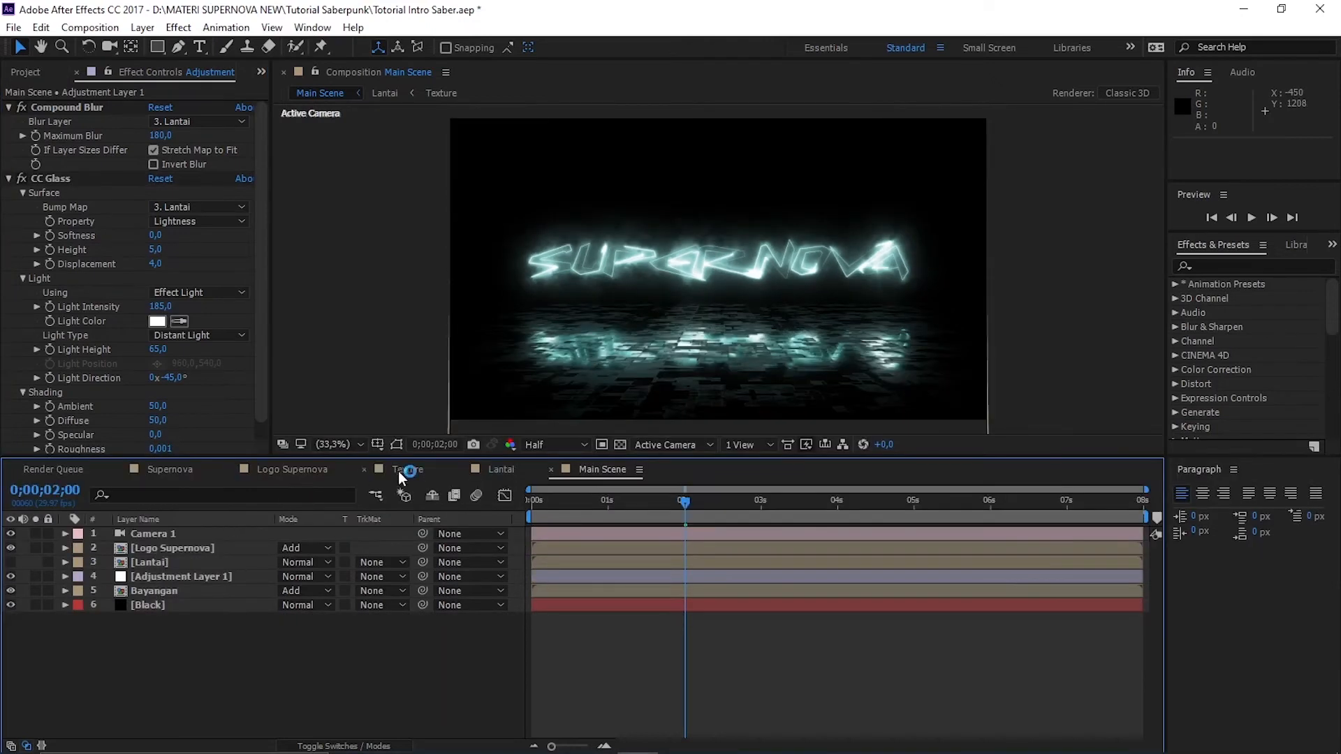
Copy both Position keyframes of Camera Lantai in the Lantai composition
{"action": "left_click", "coordinate": [501, 469]}
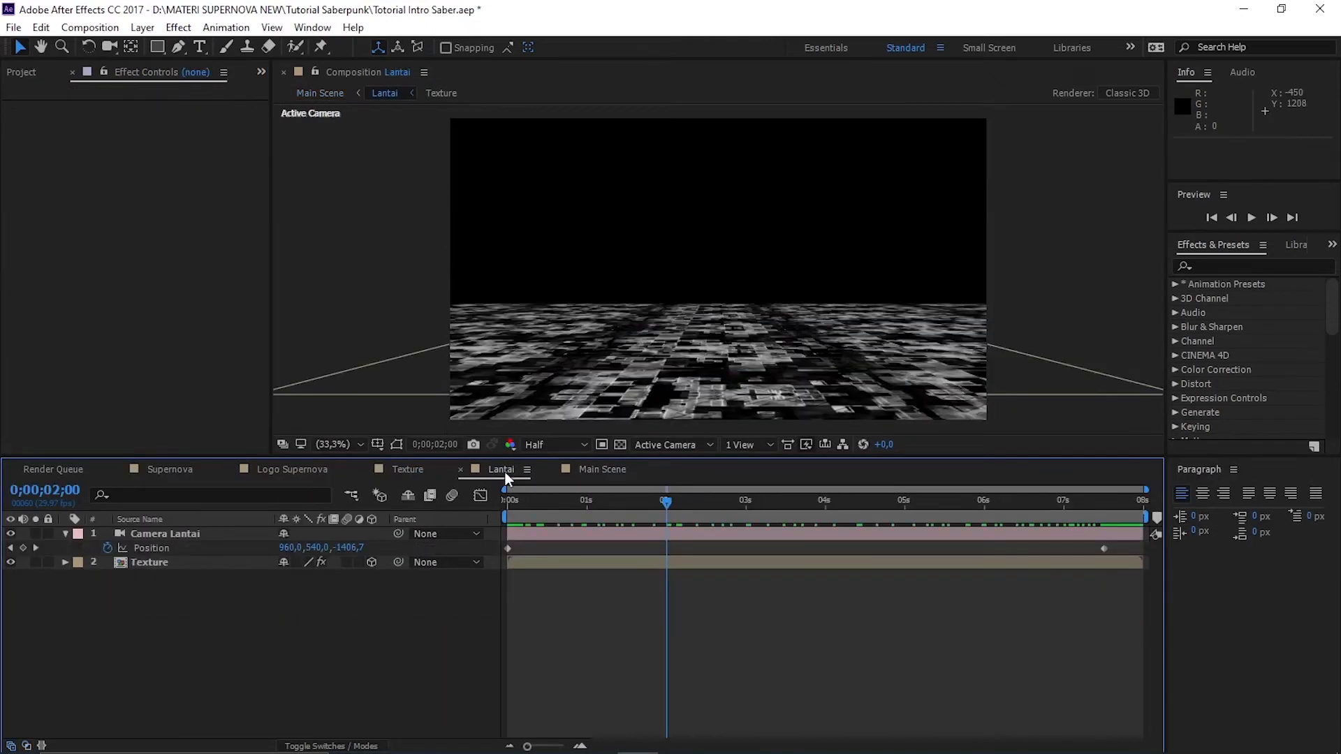
{"action": "left_click", "coordinate": [154, 547]}
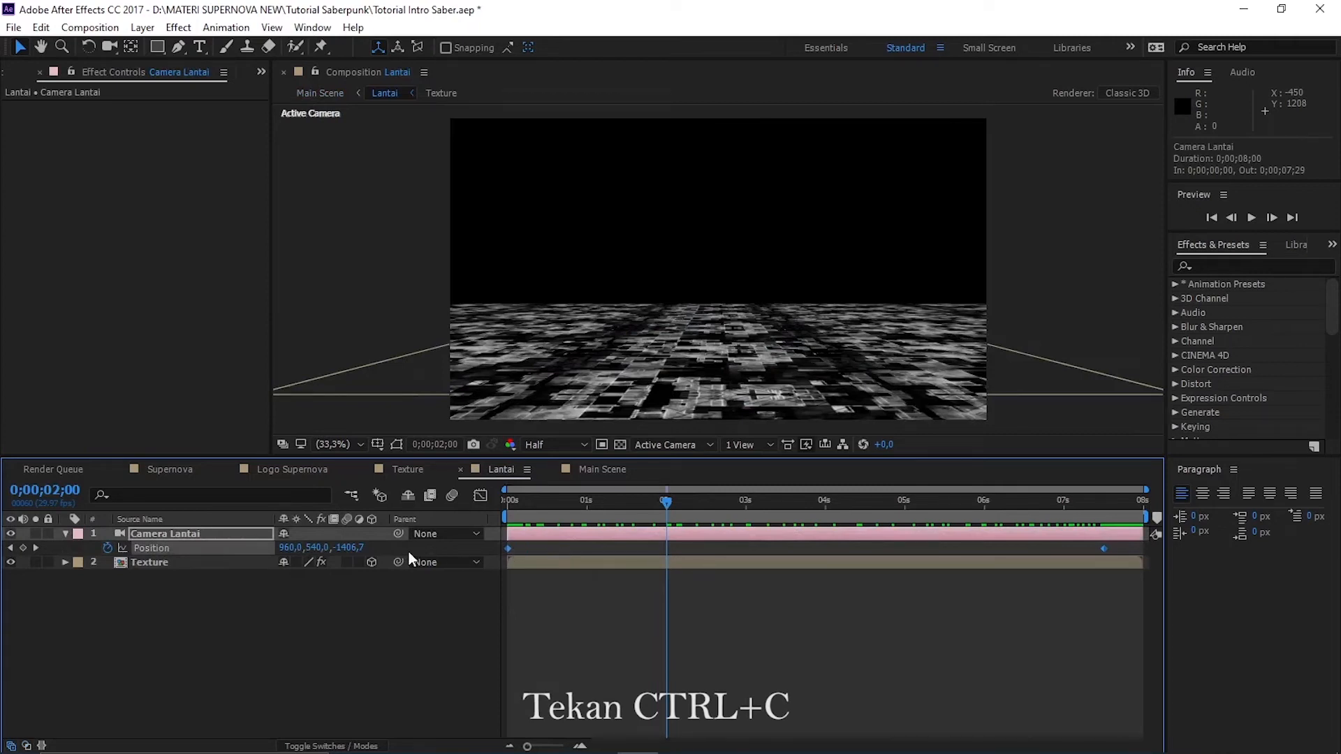
{"action": "key", "text": "ctrl+c"}
{"action": "key", "text": "p"}
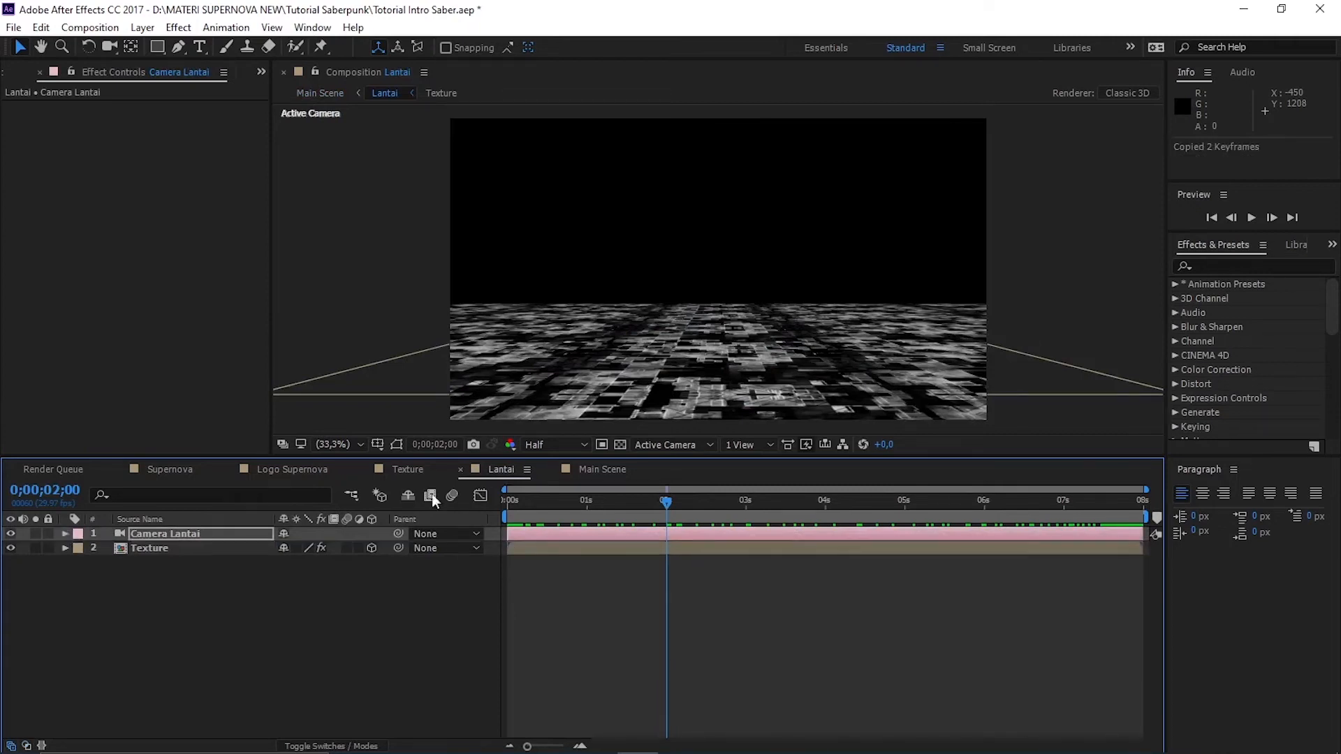
Paste the copied Position keyframes onto Camera 1 in the Main Scene at time 0, and return the current time to 2 seconds
{"action": "left_click", "coordinate": [603, 469]}
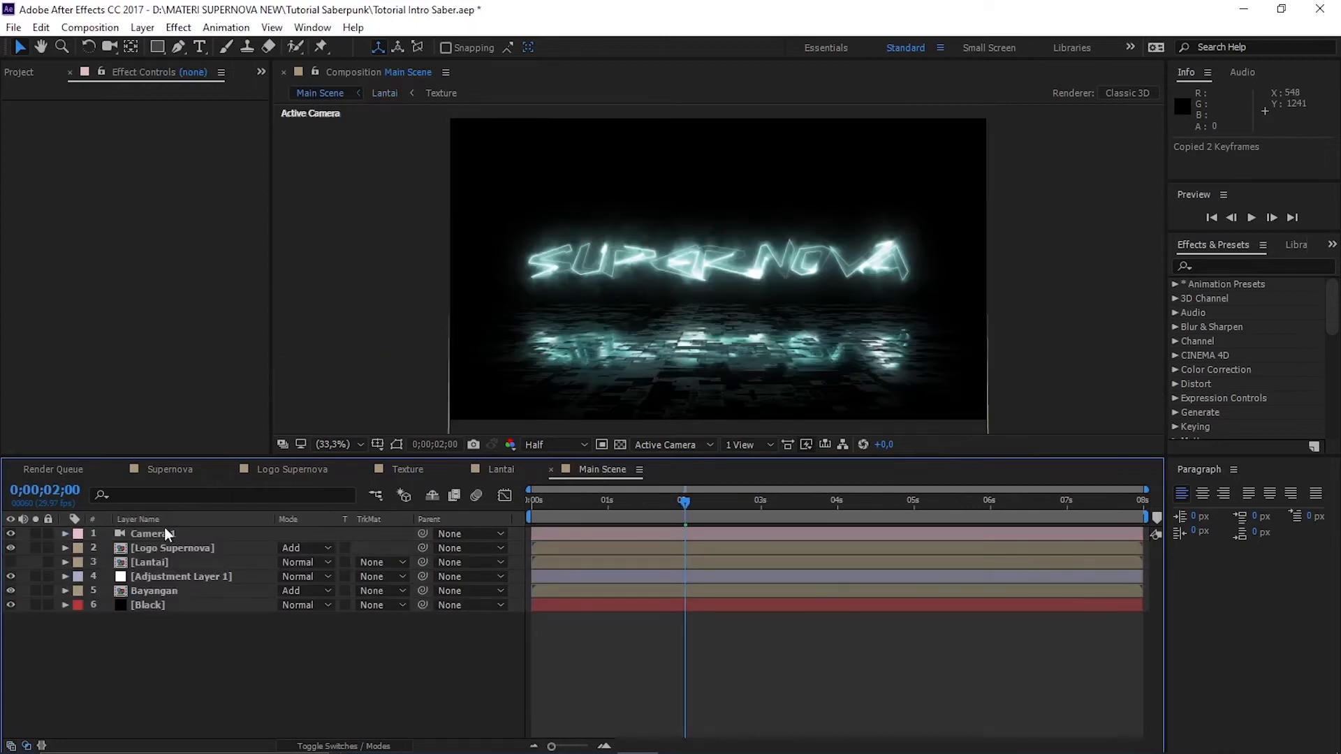
{"action": "left_click", "coordinate": [149, 538]}
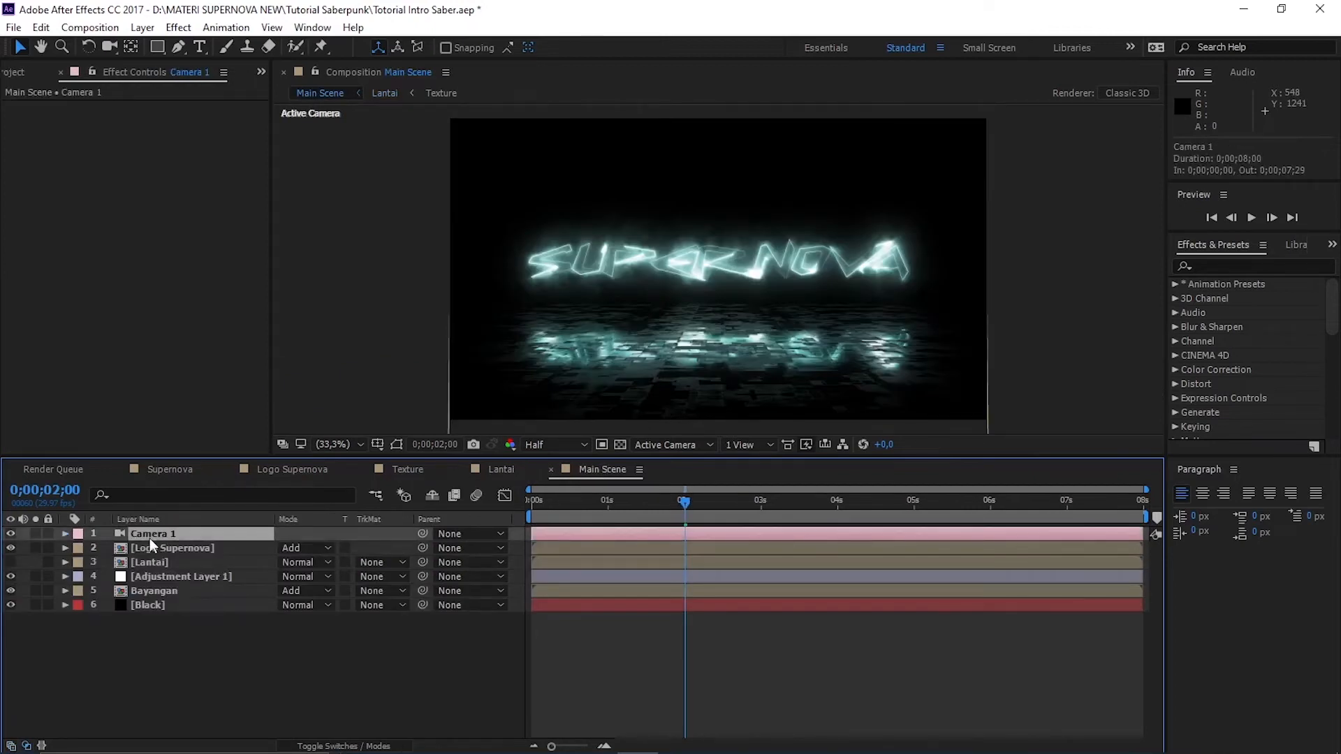
{"action": "key", "text": "ctrl+v"}
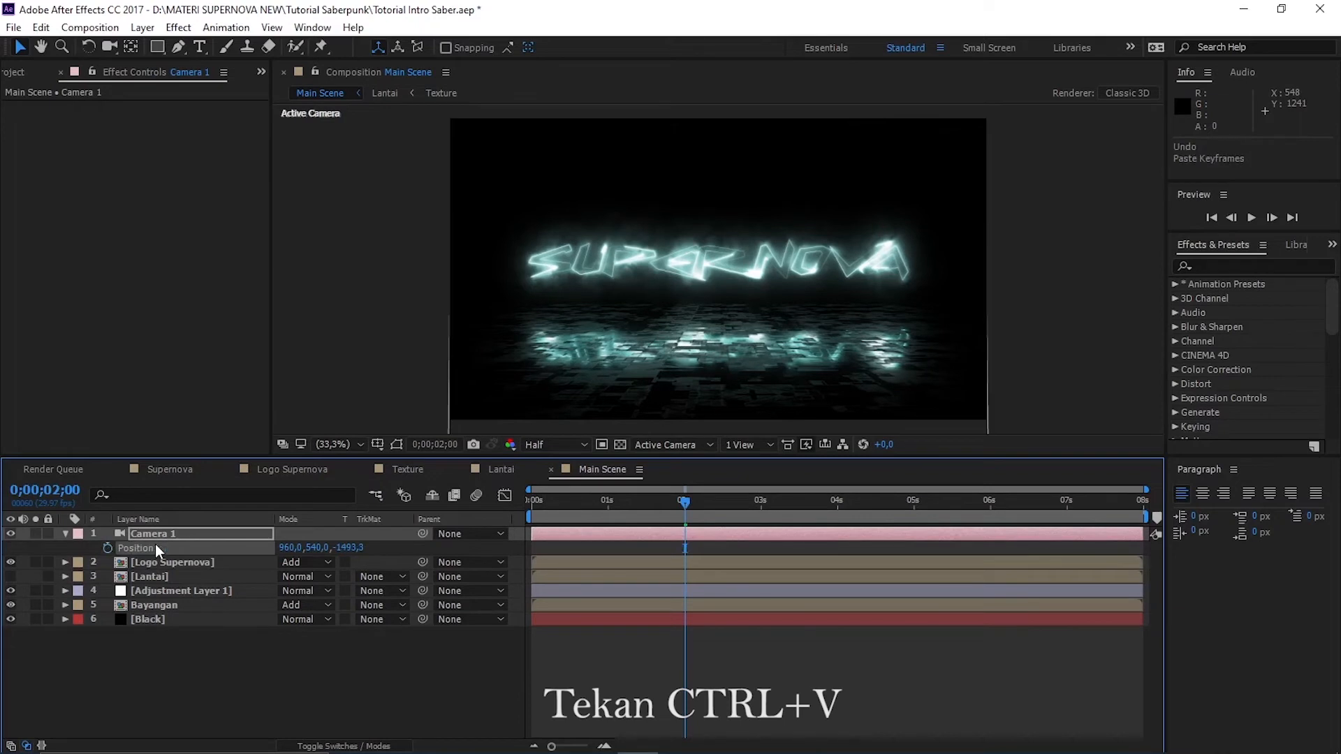
{"action": "key", "text": "ctrl+v"}
{"action": "key", "text": "u"}
{"action": "left_click_drag", "start_coordinate": [534, 502], "coordinate": [442, 484]}
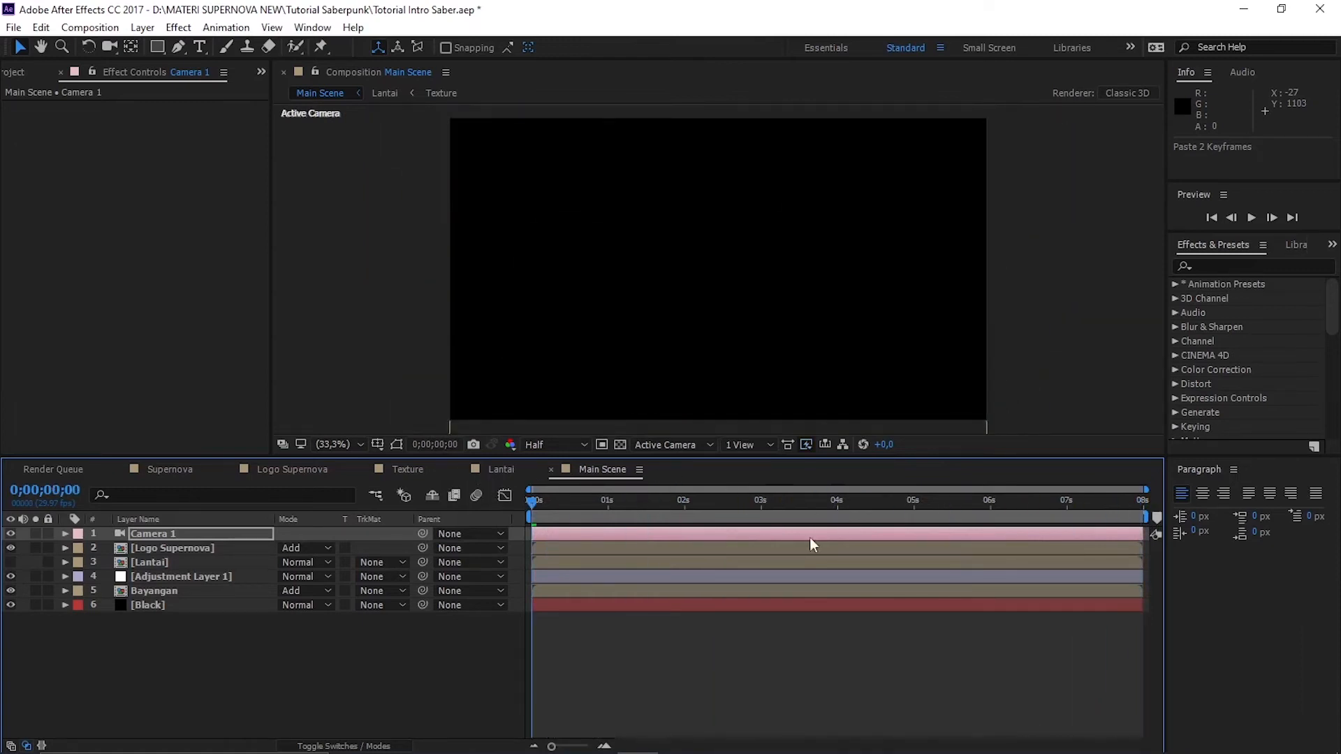
{"action": "left_click_drag", "start_coordinate": [538, 500], "coordinate": [685, 504]}
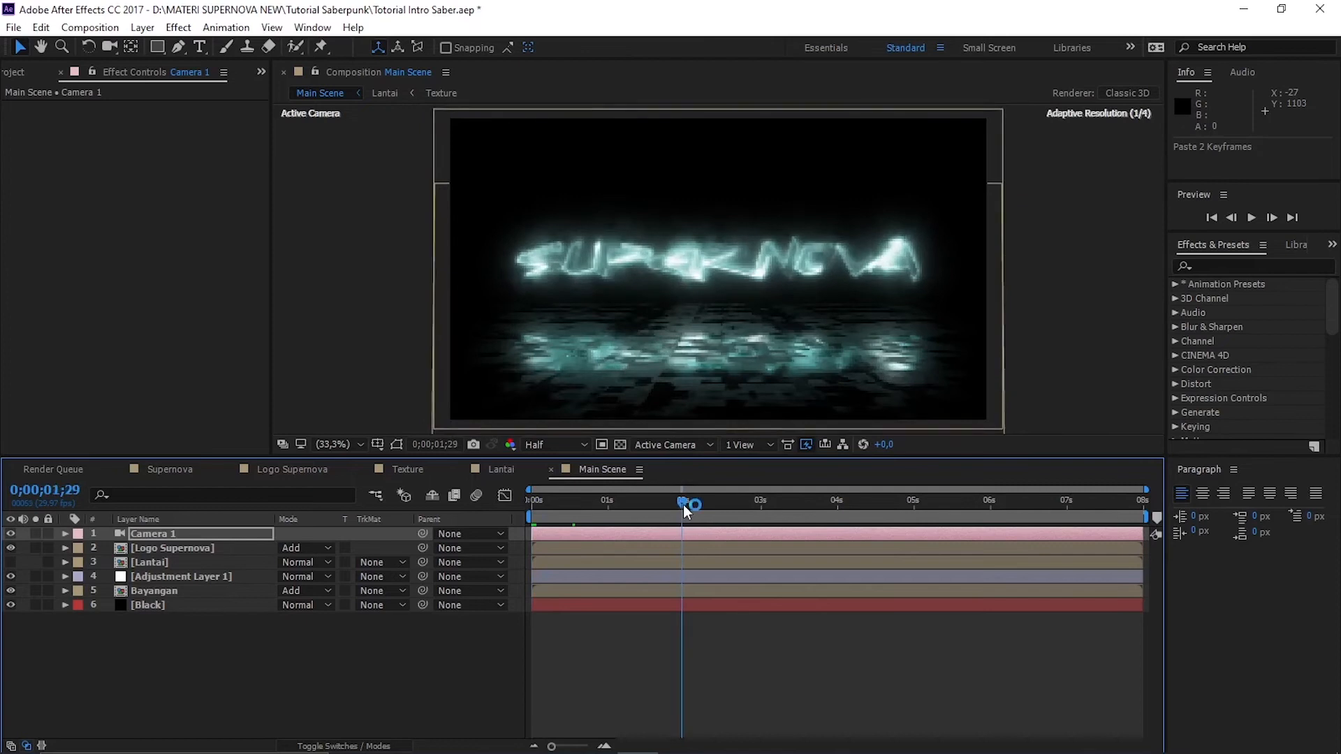
Add a new adjustment layer on top of the Main Scene and apply the Stylize Glow effect to it
{"action": "right_click", "coordinate": [284, 682]}
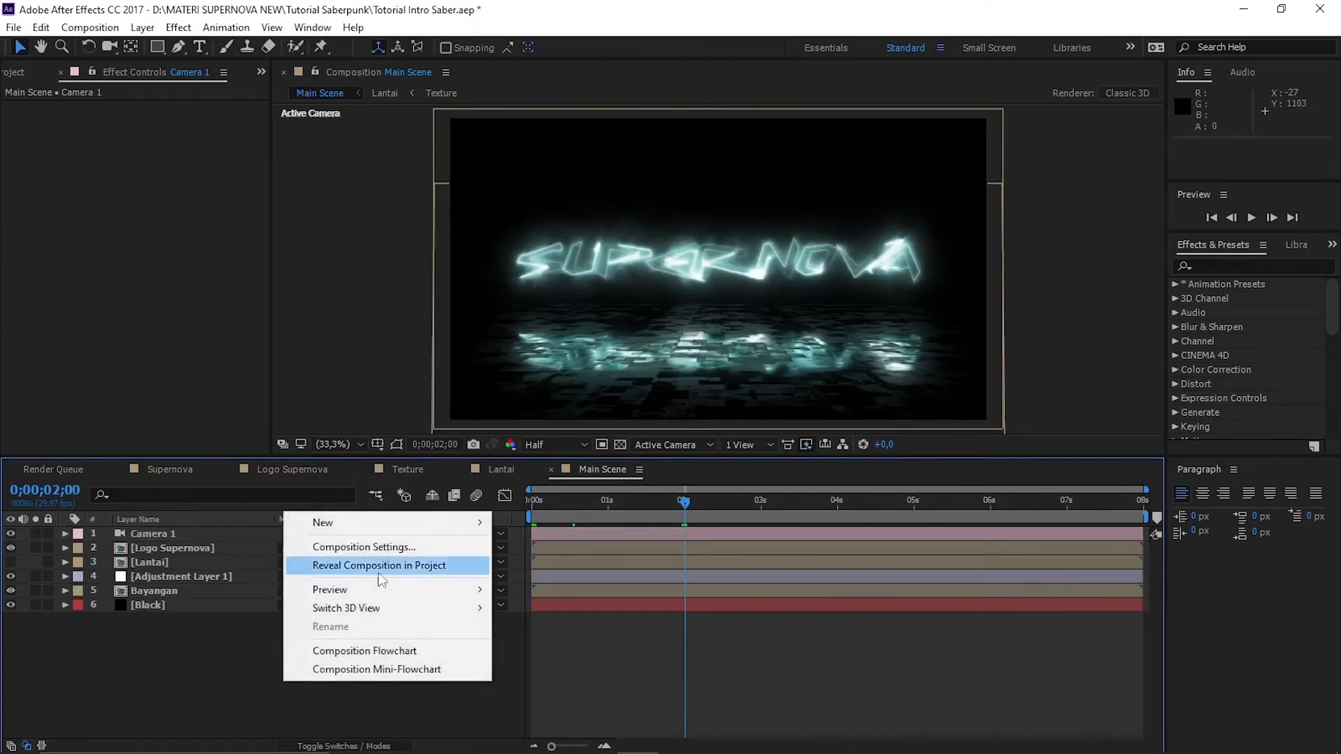
{"action": "mouse_move", "coordinate": [407, 525]}
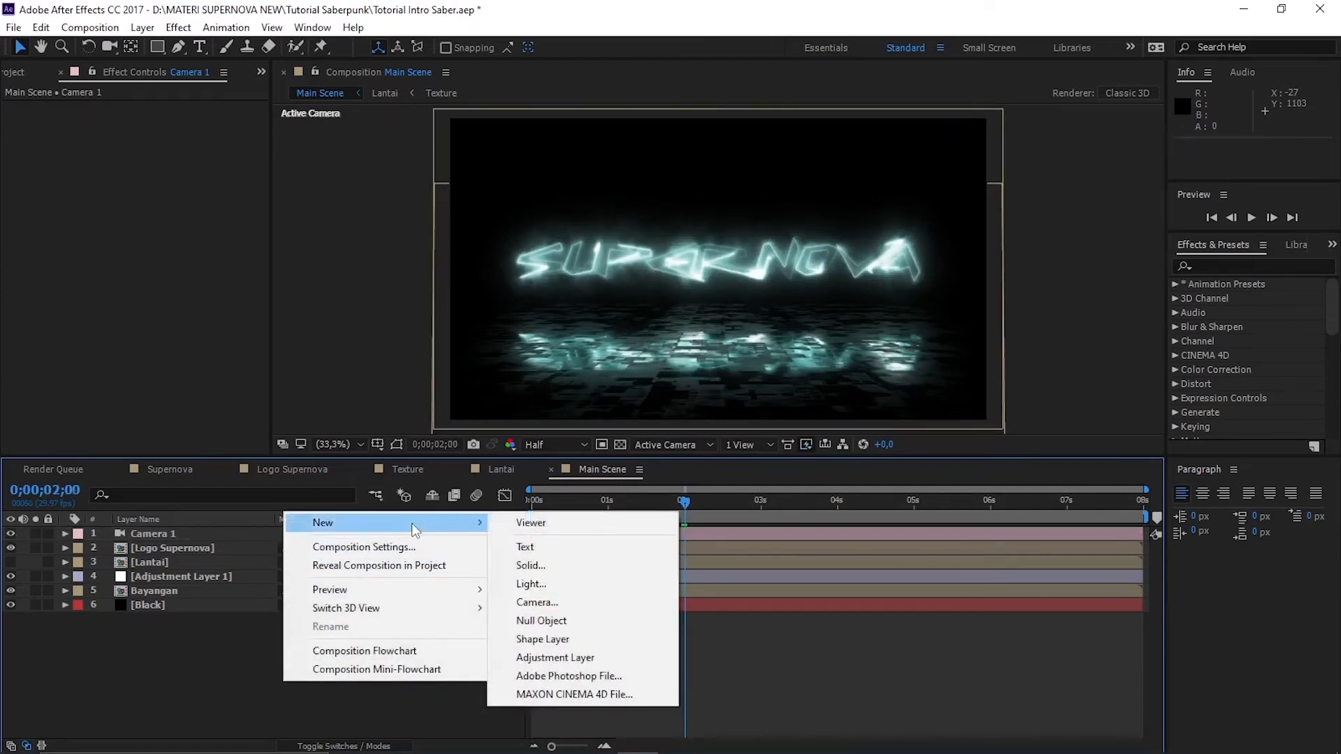
{"action": "left_click", "coordinate": [568, 658]}
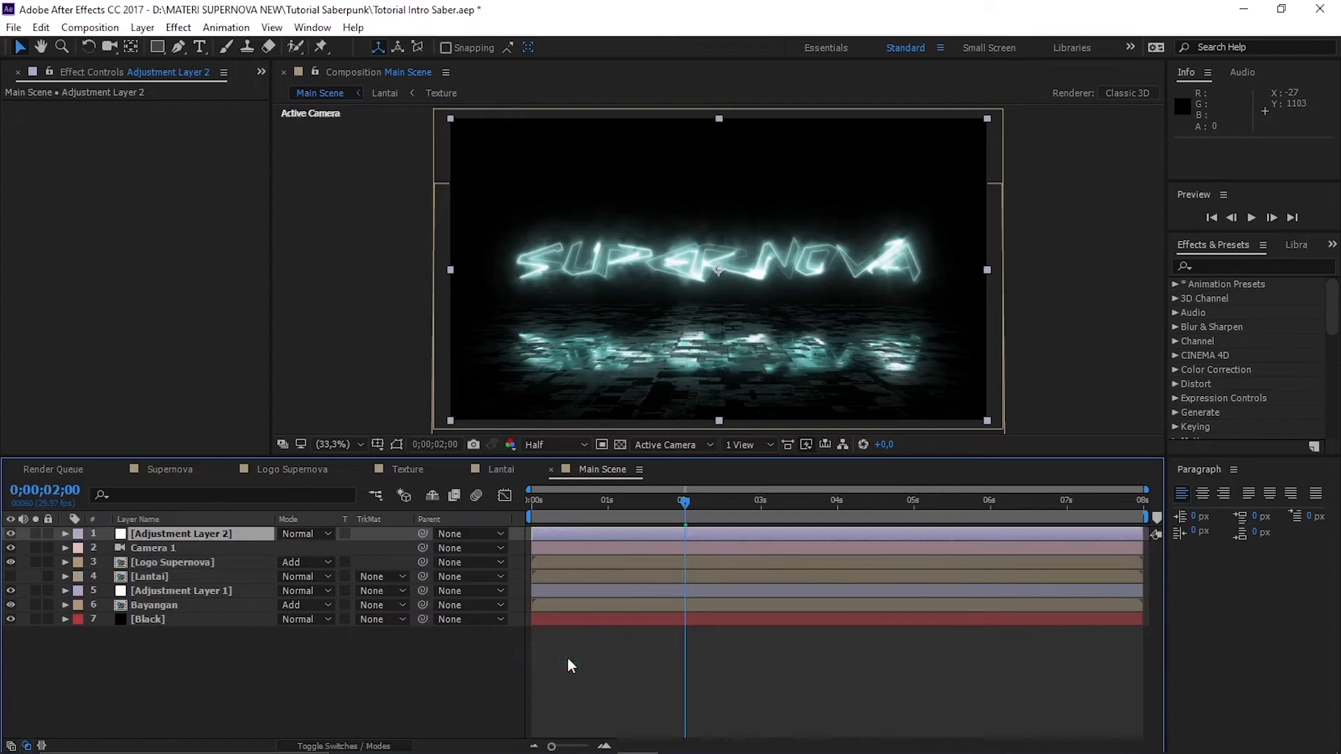
{"action": "left_click", "coordinate": [1237, 268]}
{"action": "type", "text": "glow"}
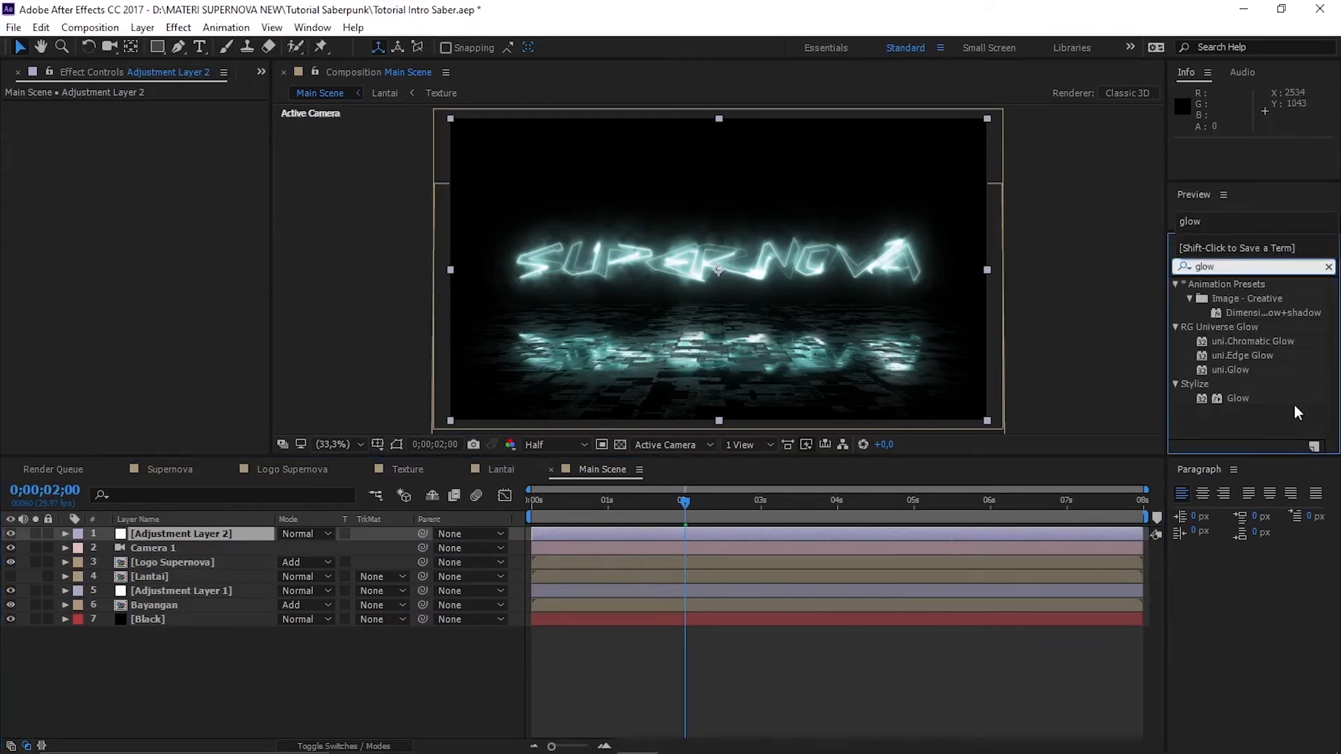
{"action": "left_click_drag", "start_coordinate": [1250, 398], "coordinate": [225, 536]}
Set the Glow Threshold on Adjustment Layer 2 to 50%
{"action": "left_click_drag", "start_coordinate": [159, 136], "coordinate": [151, 149]}
{"action": "left_click", "coordinate": [158, 136]}
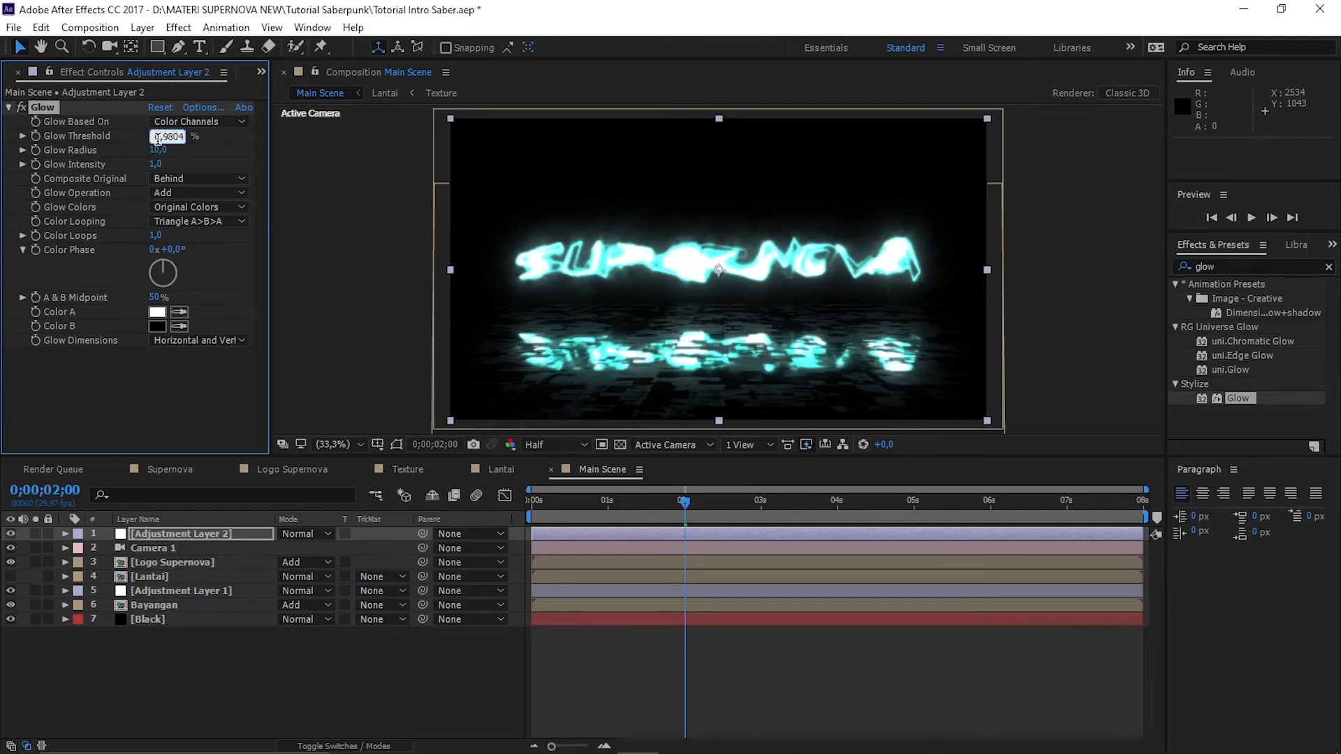
{"action": "double_click", "coordinate": [158, 138]}
{"action": "type", "text": "50"}
{"action": "key", "text": "Return"}
Set the Glow Radius to 1000 and the Glow Intensity to 1.5
{"action": "left_click", "coordinate": [155, 150]}
{"action": "type", "text": "1"}
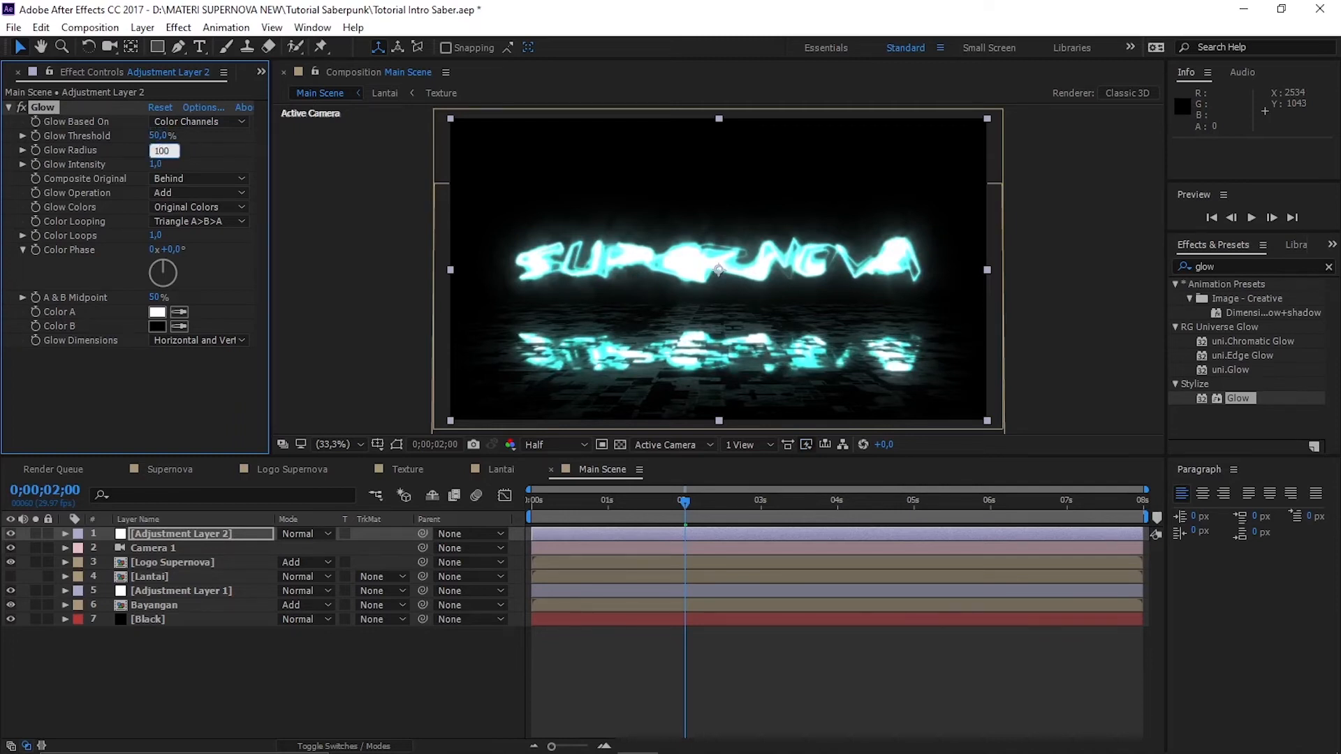
{"action": "key", "text": "Return"}
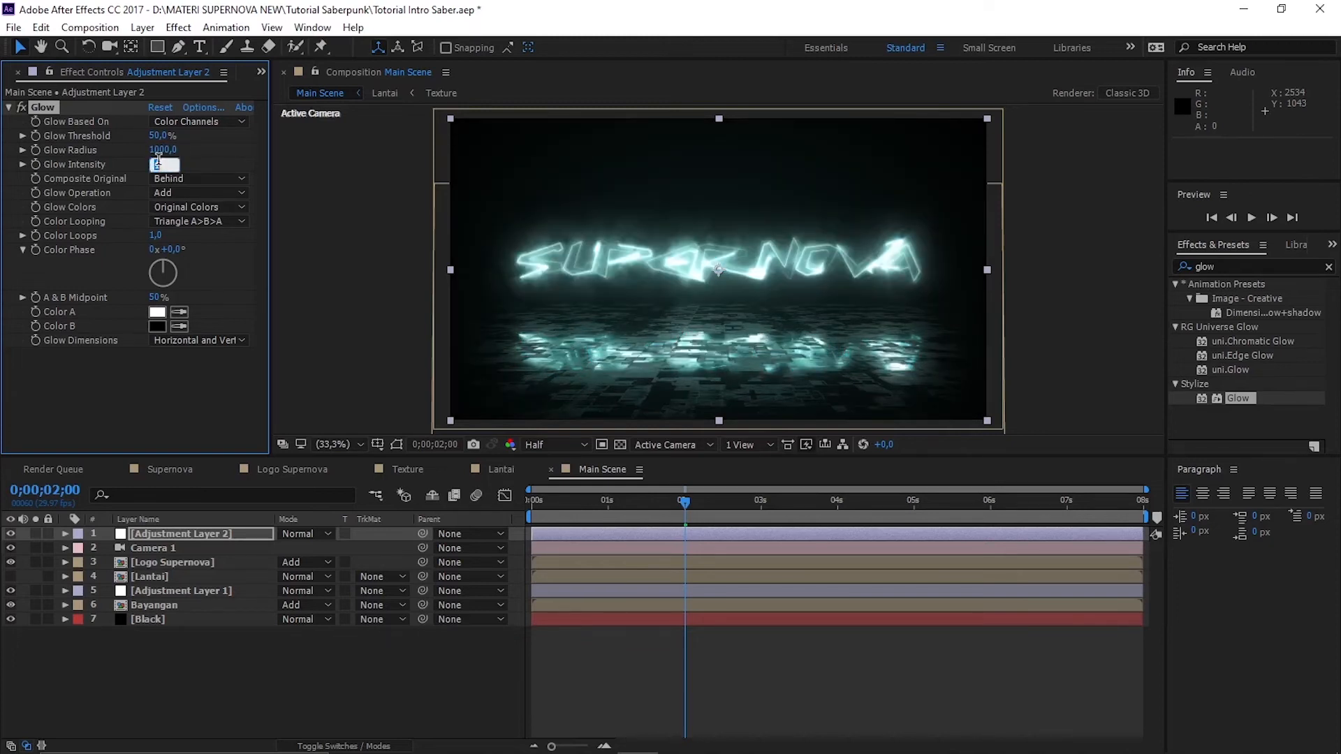
{"action": "type", "text": "1,5"}
{"action": "key", "text": "Return"}
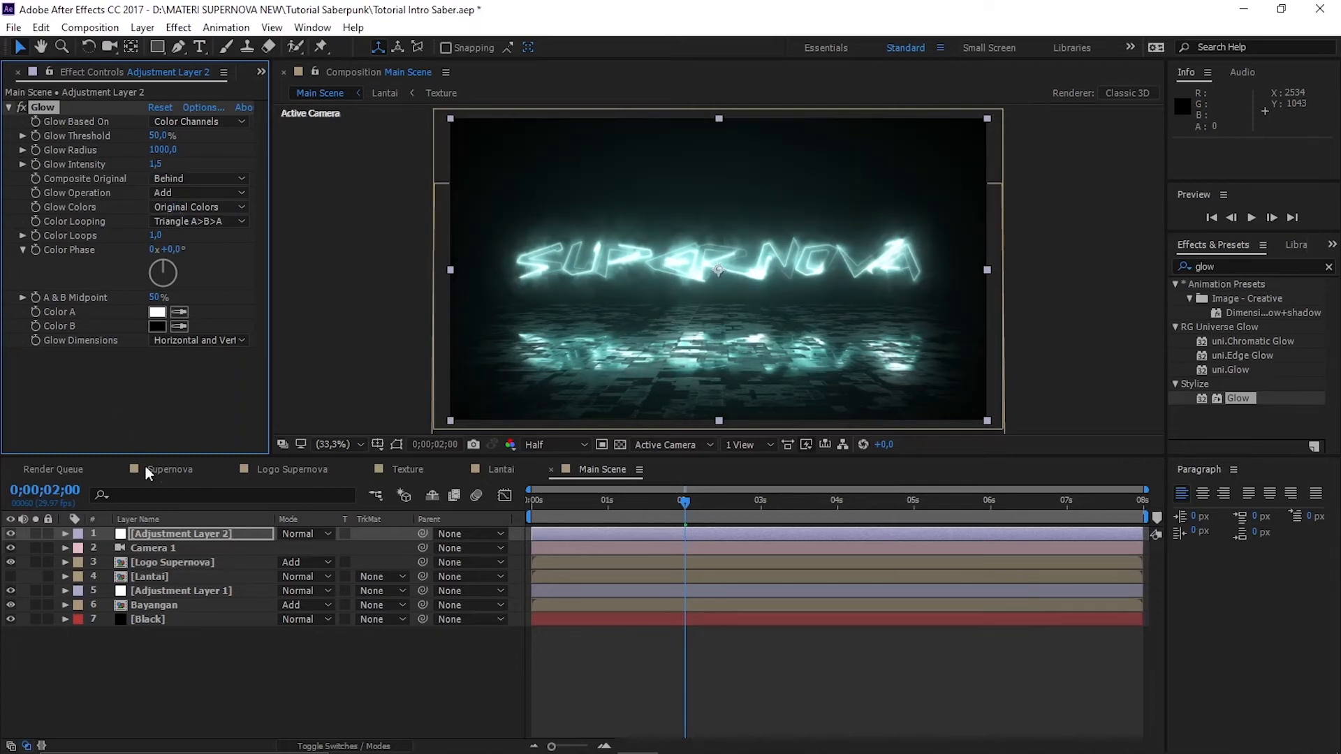
Try the Lighten blending mode on Adjustment Layer 2 and undo it
{"action": "left_click", "coordinate": [309, 535]}
{"action": "left_click", "coordinate": [371, 305]}
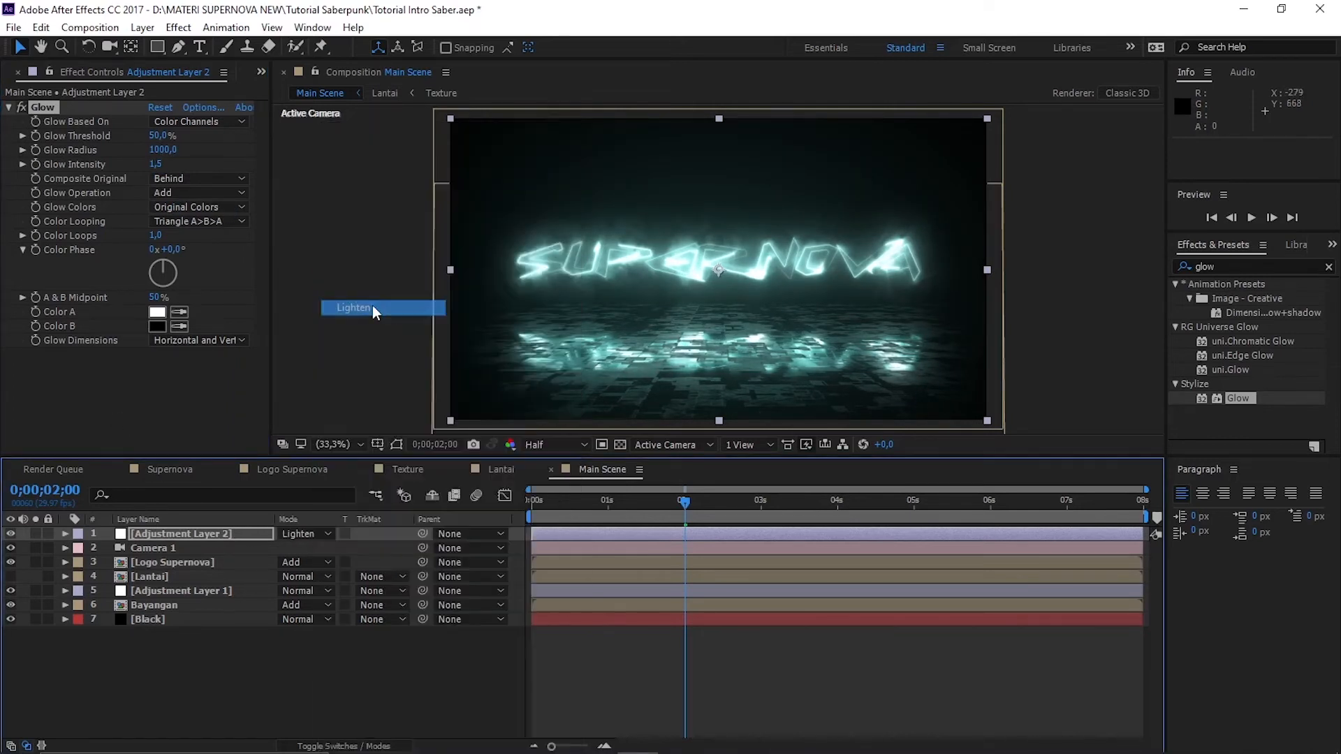
{"action": "key", "text": "p"}
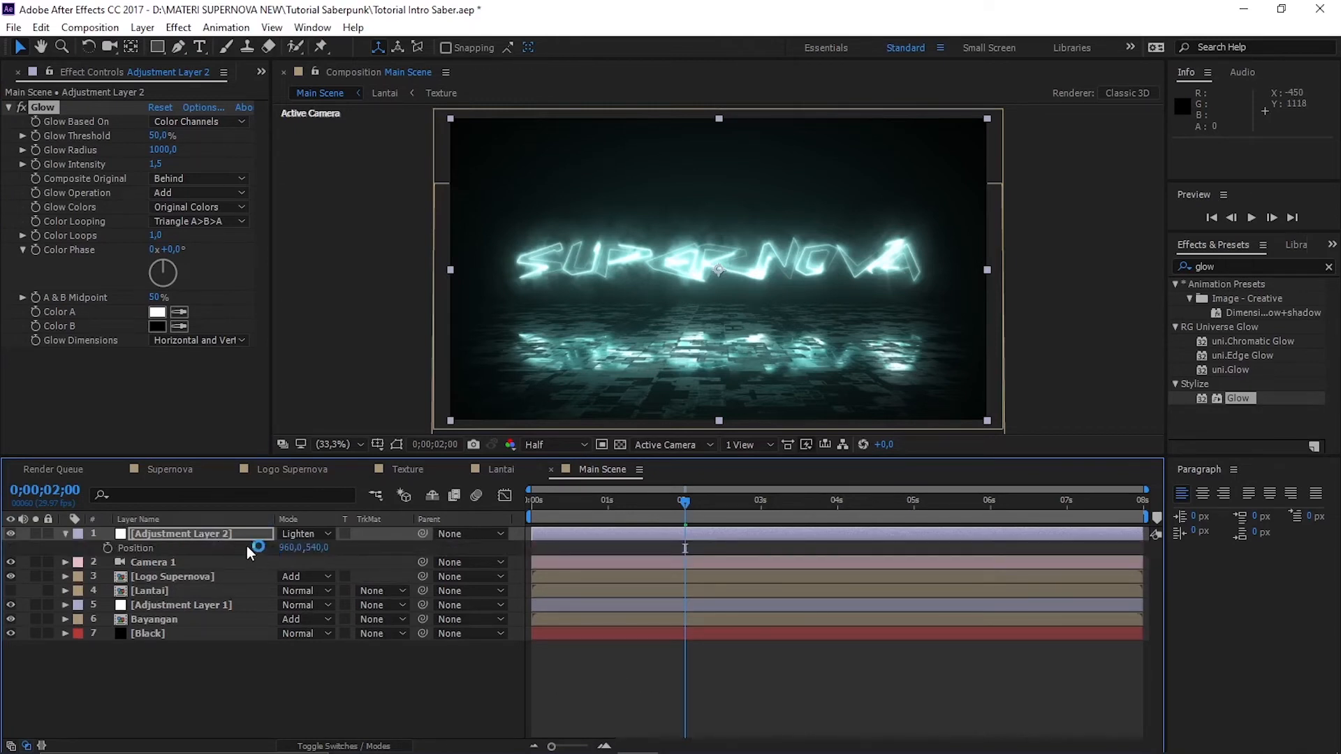
{"action": "key", "text": "t"}
{"action": "key", "text": "ctrl+z"}
Set the Opacity of Adjustment Layer 2 to 70%
{"action": "left_click", "coordinate": [287, 547]}
{"action": "type", "text": "70"}
{"action": "key", "text": "Return"}
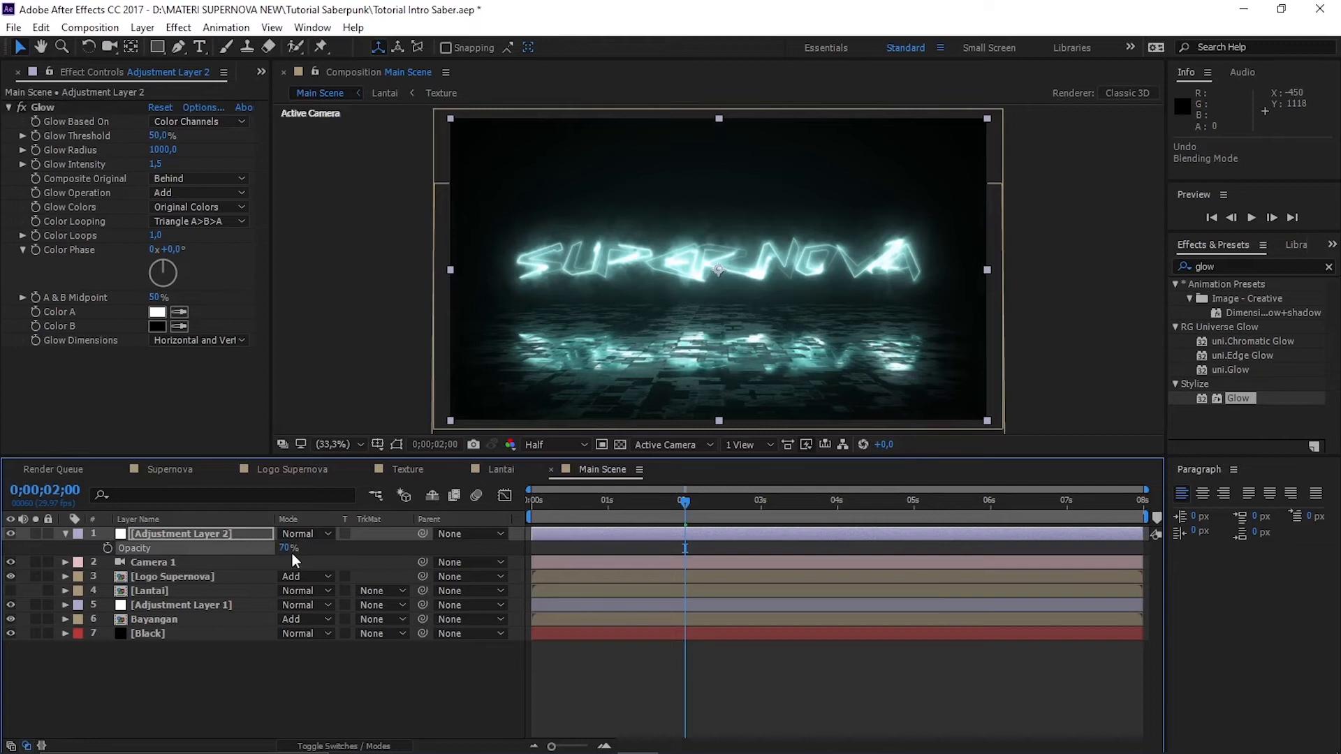
{"action": "key", "text": "t"}
Create a new 1920 x 1080 composition named Render with an 8-second duration
{"action": "left_click", "coordinate": [148, 619]}
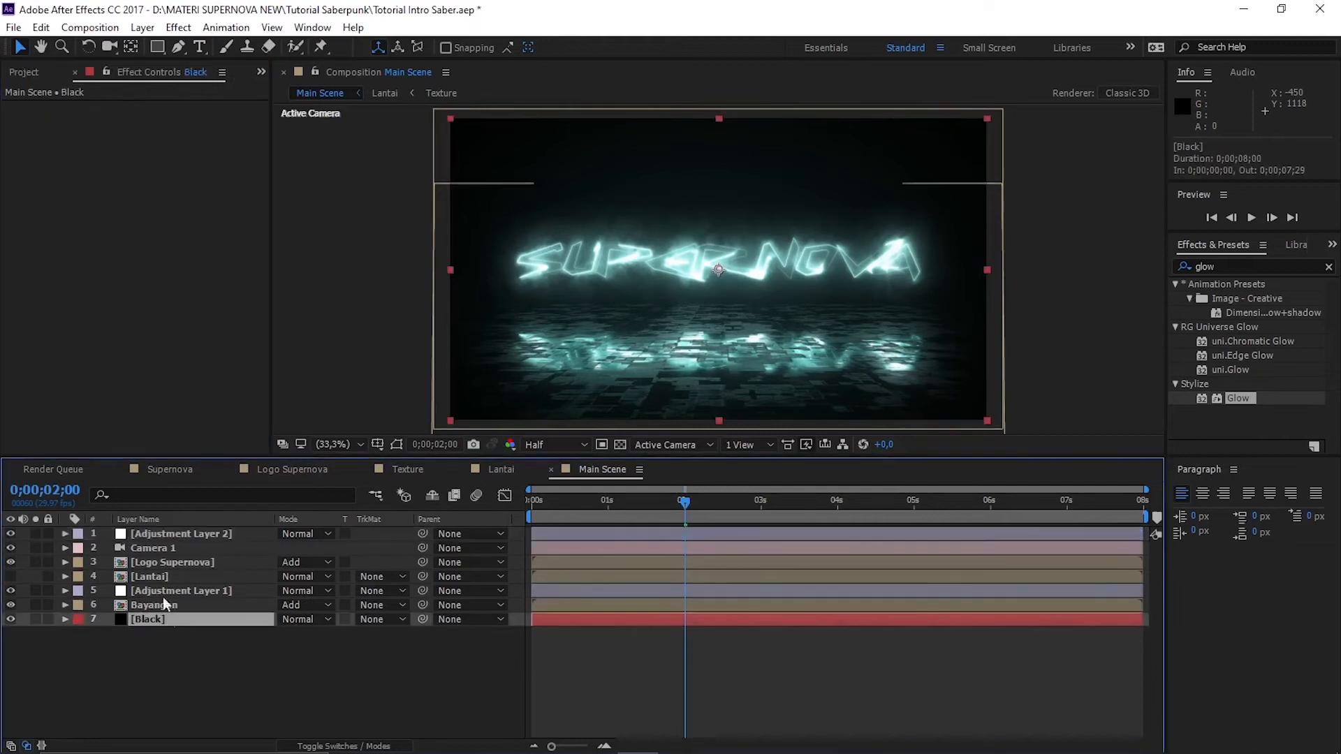
{"action": "left_click", "coordinate": [25, 72]}
{"action": "left_click", "coordinate": [151, 532]}
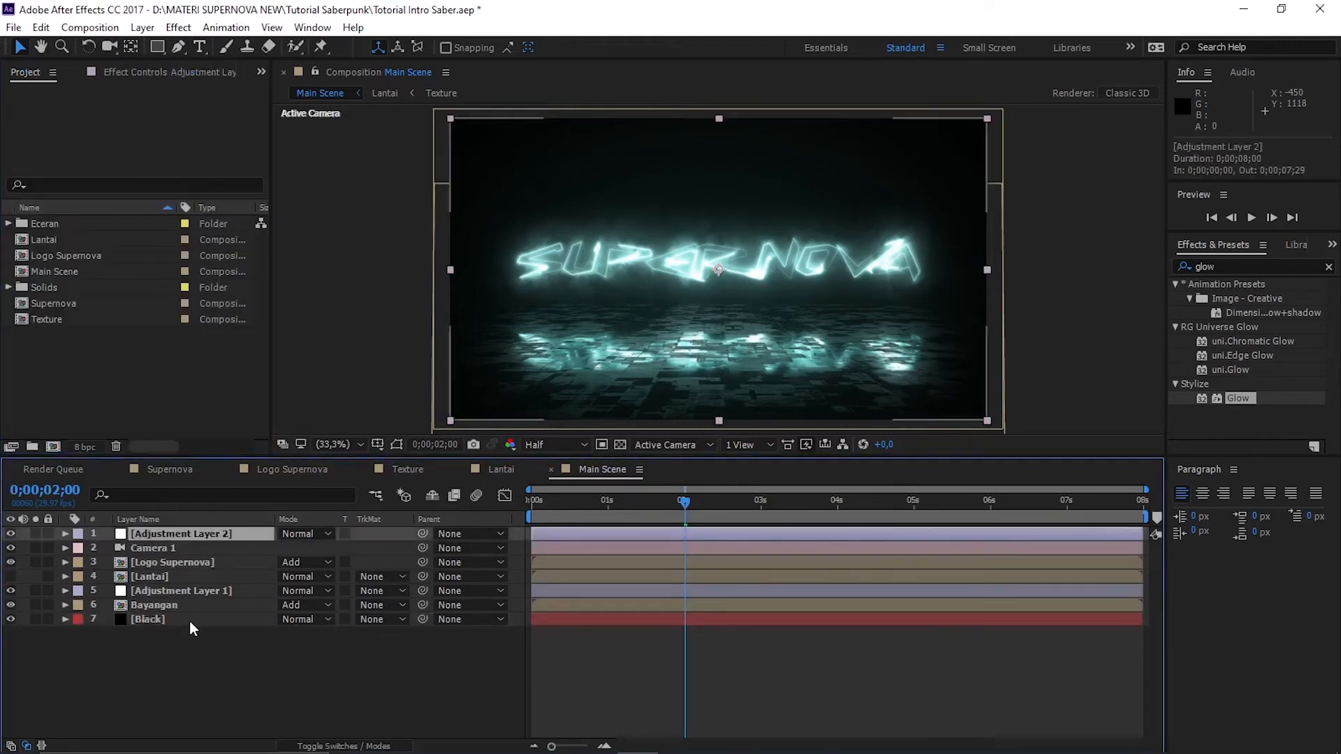
{"action": "left_click", "coordinate": [53, 447]}
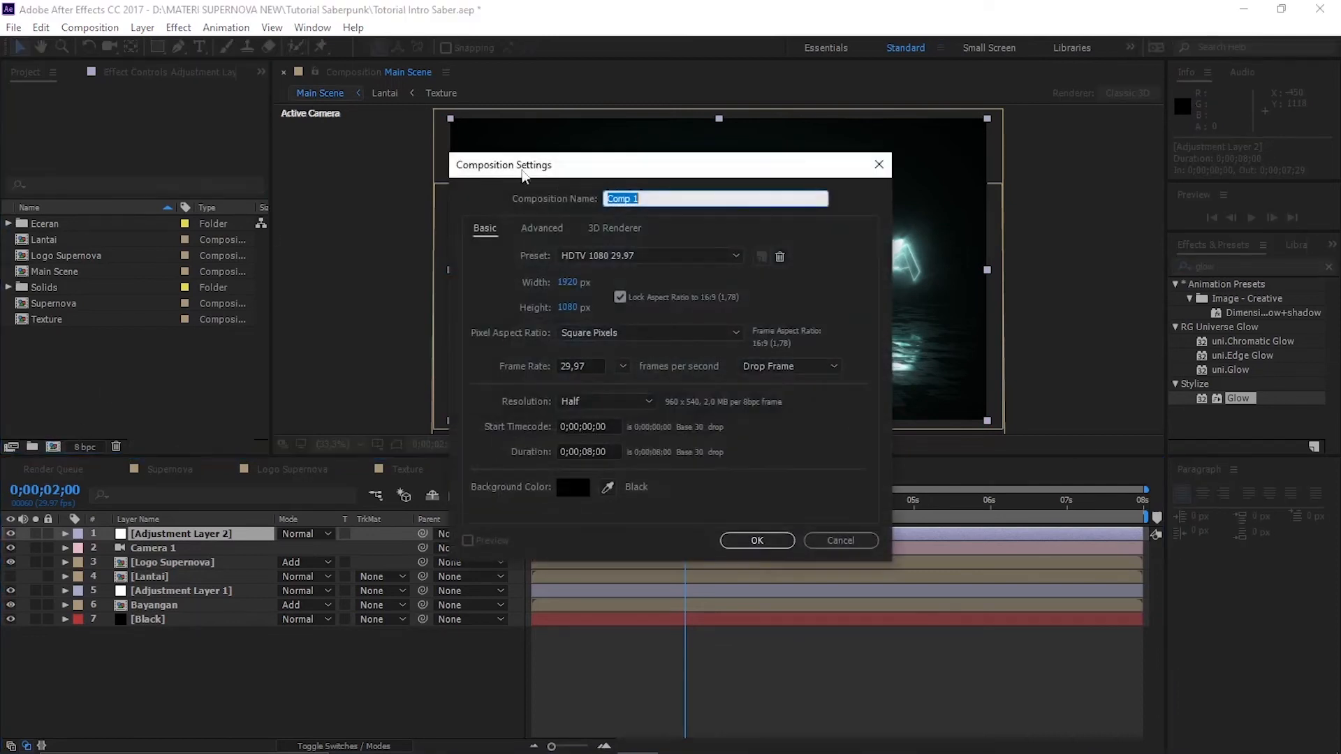
{"action": "type", "text": "Render"}
{"action": "key", "text": "Return"}
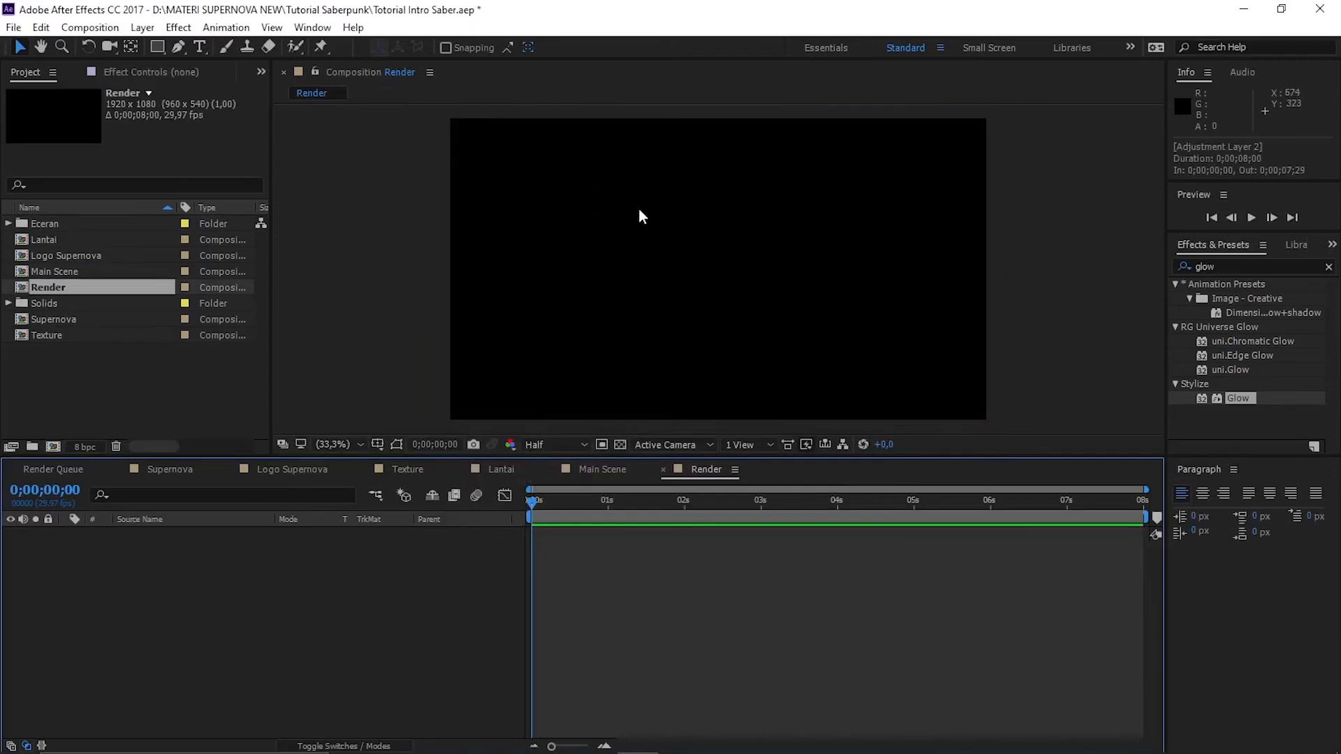
Add a black solid named BG to the Render composition and place the Main Scene composition above it
{"action": "right_click", "coordinate": [169, 598]}
{"action": "mouse_move", "coordinate": [280, 443]}
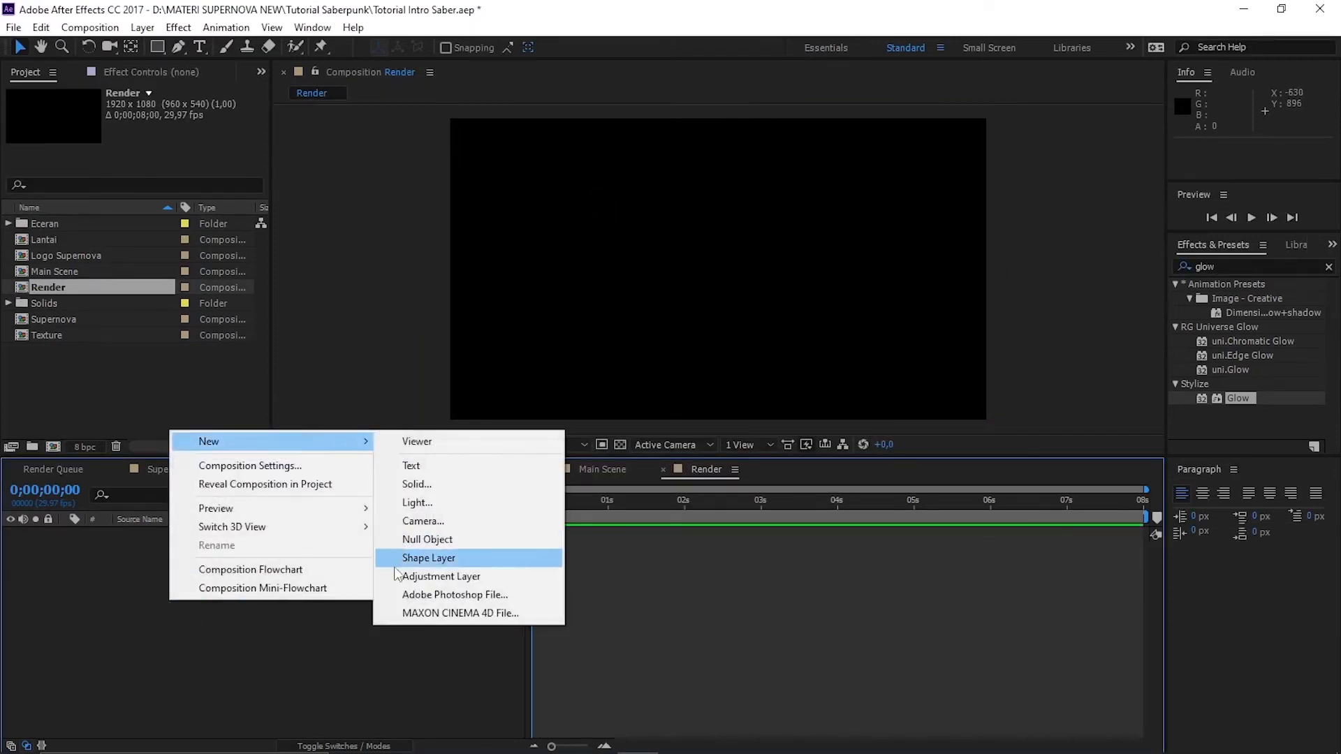
{"action": "left_click", "coordinate": [457, 482]}
{"action": "type", "text": "BG"}
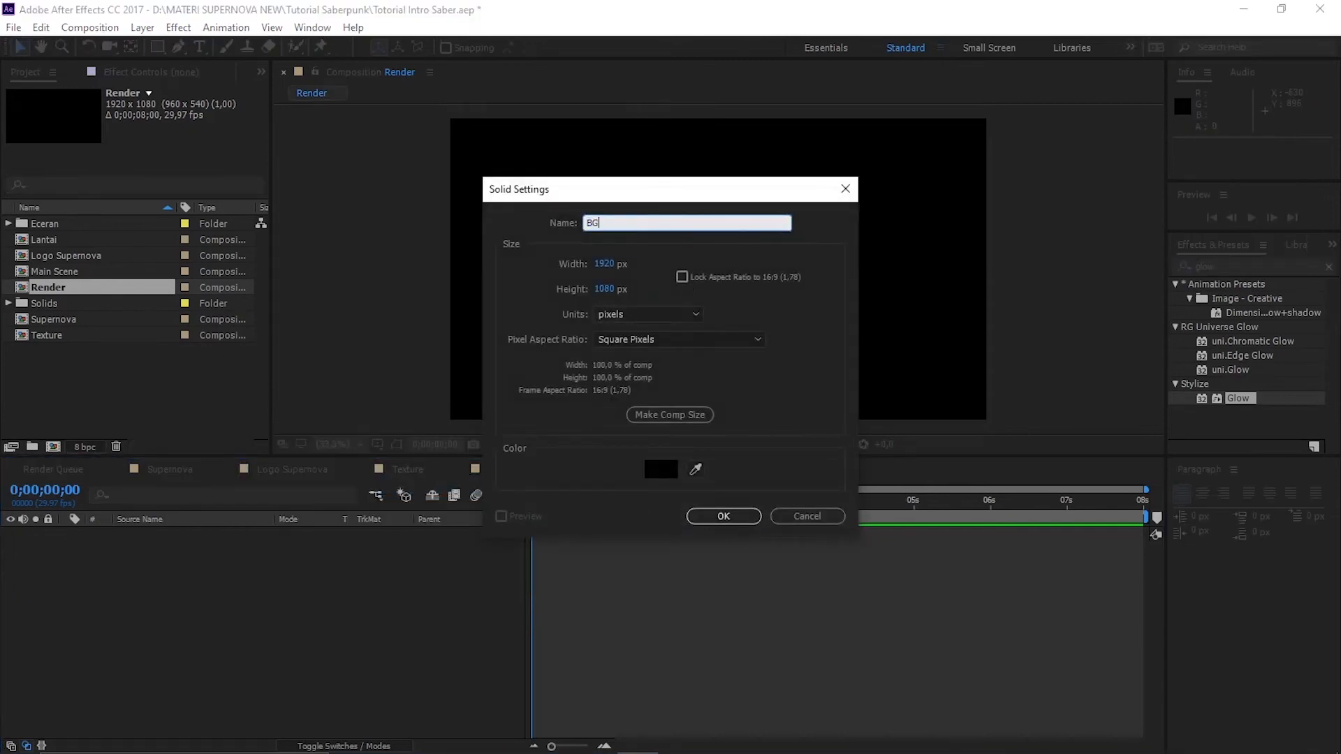
{"action": "left_click", "coordinate": [726, 516]}
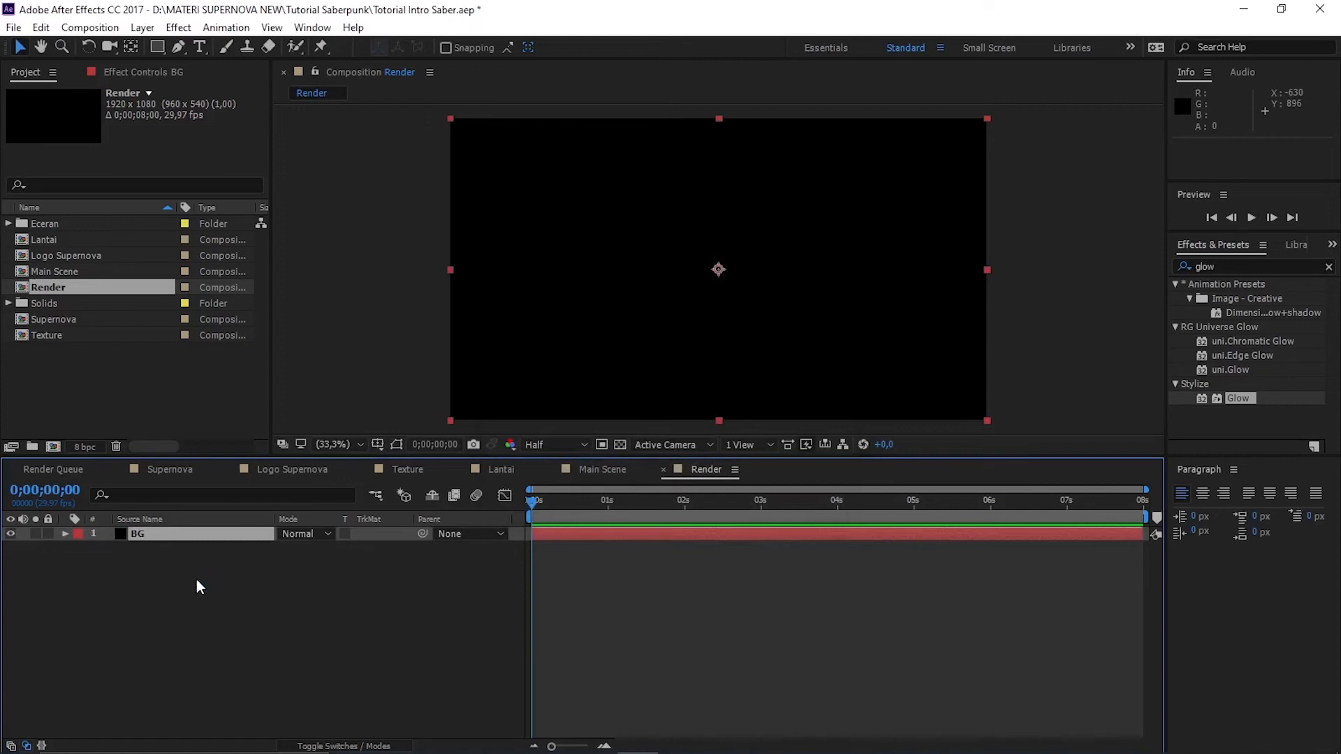
{"action": "left_click_drag", "start_coordinate": [453, 455], "coordinate": [450, 514]}
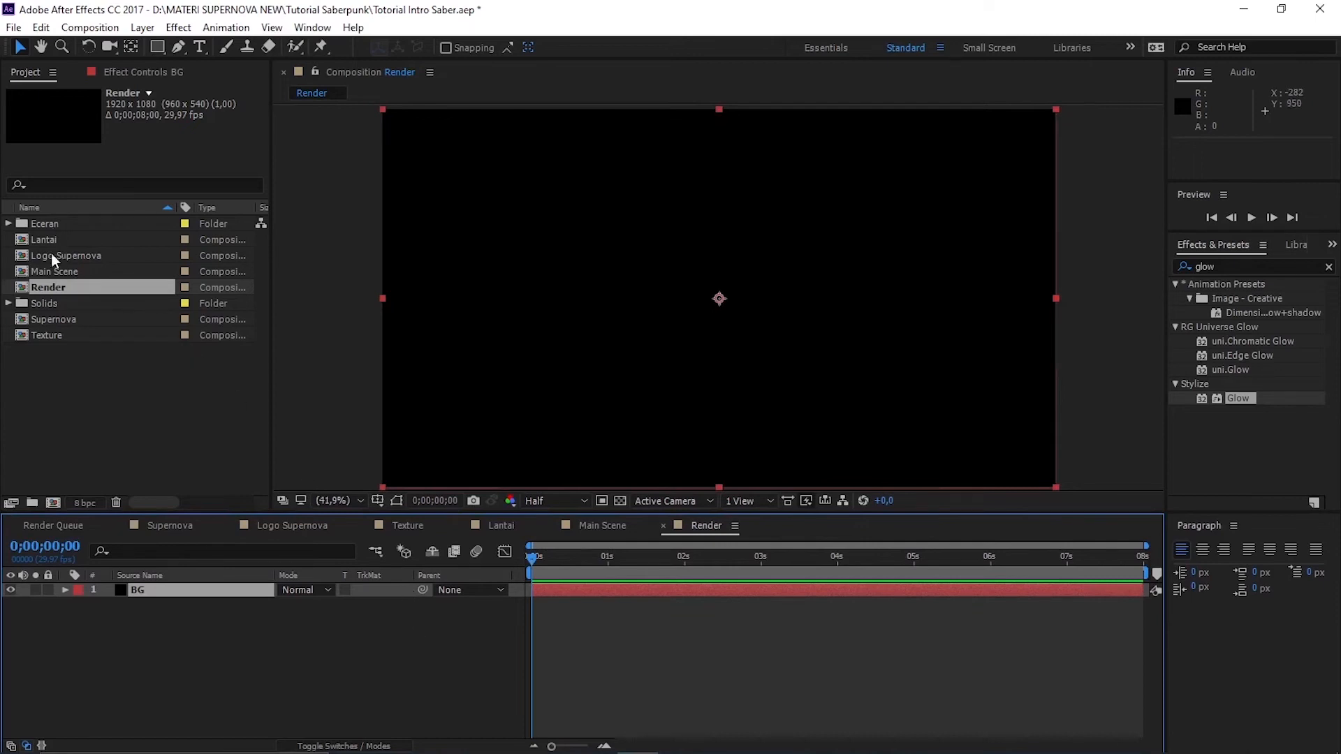
{"action": "left_click_drag", "start_coordinate": [55, 271], "coordinate": [76, 588]}
Add an adjustment layer at the top of the Render composition and rename it Blur
{"action": "right_click", "coordinate": [233, 660]}
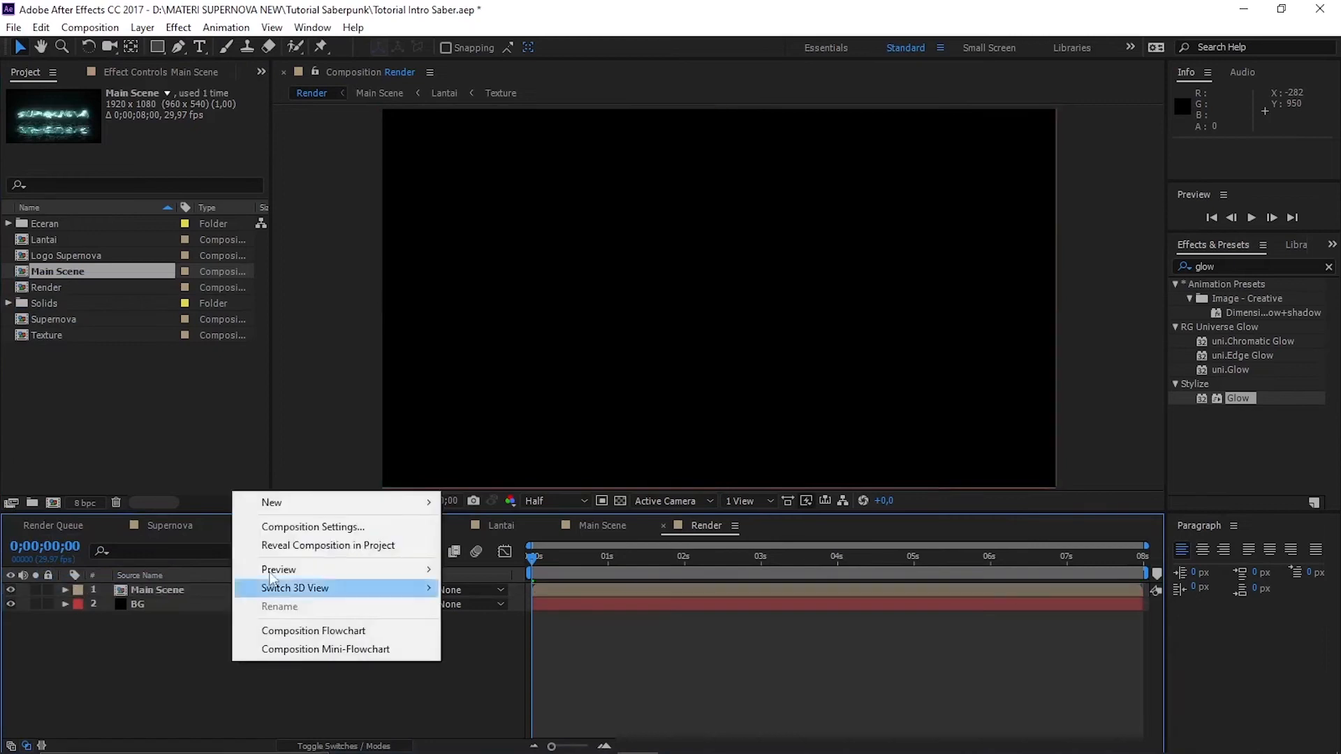
{"action": "mouse_move", "coordinate": [289, 505]}
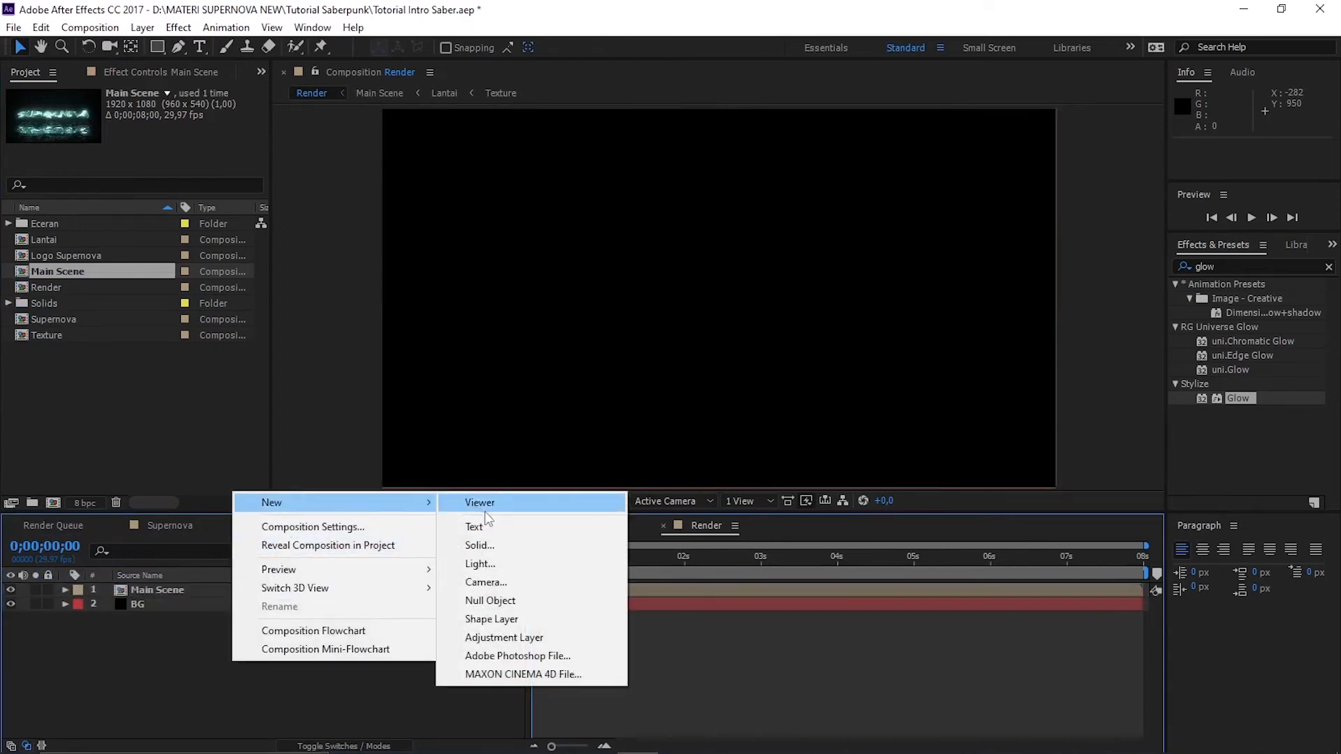
{"action": "left_click", "coordinate": [492, 637]}
{"action": "right_click", "coordinate": [239, 595]}
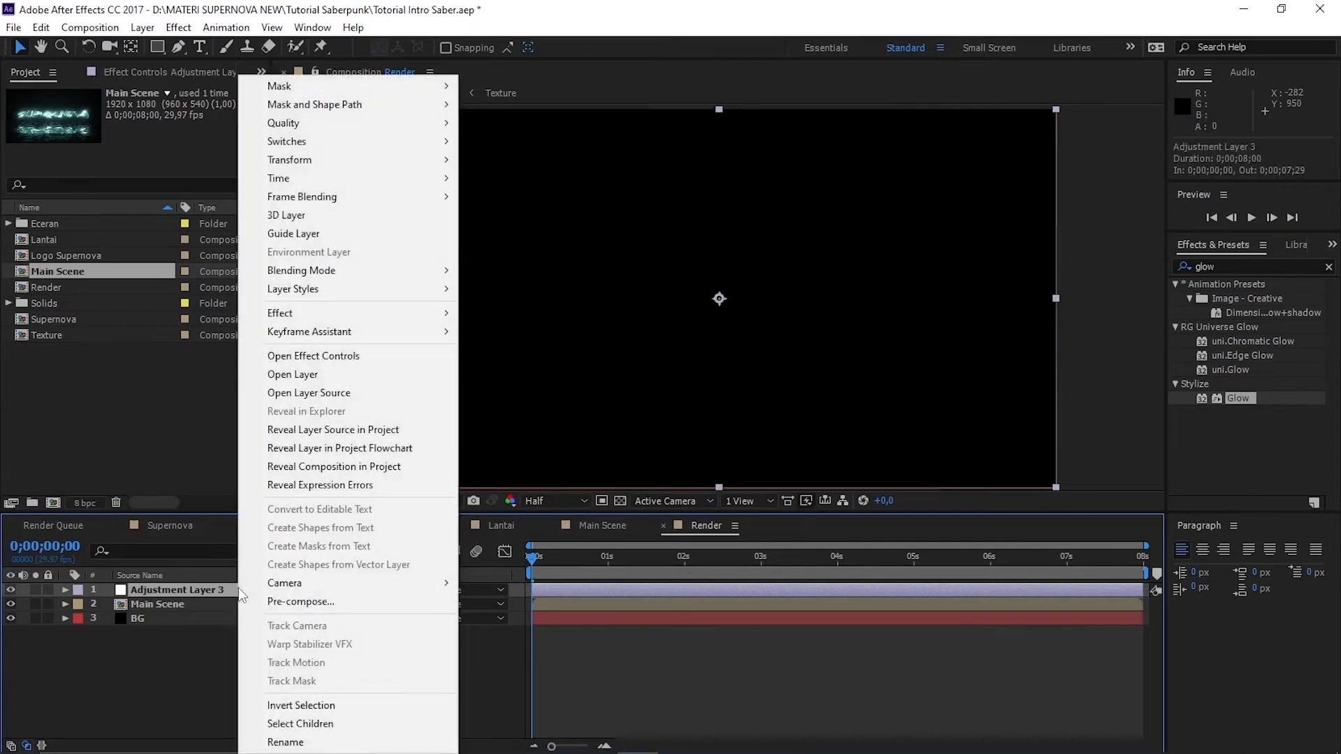
{"action": "left_click", "coordinate": [286, 741]}
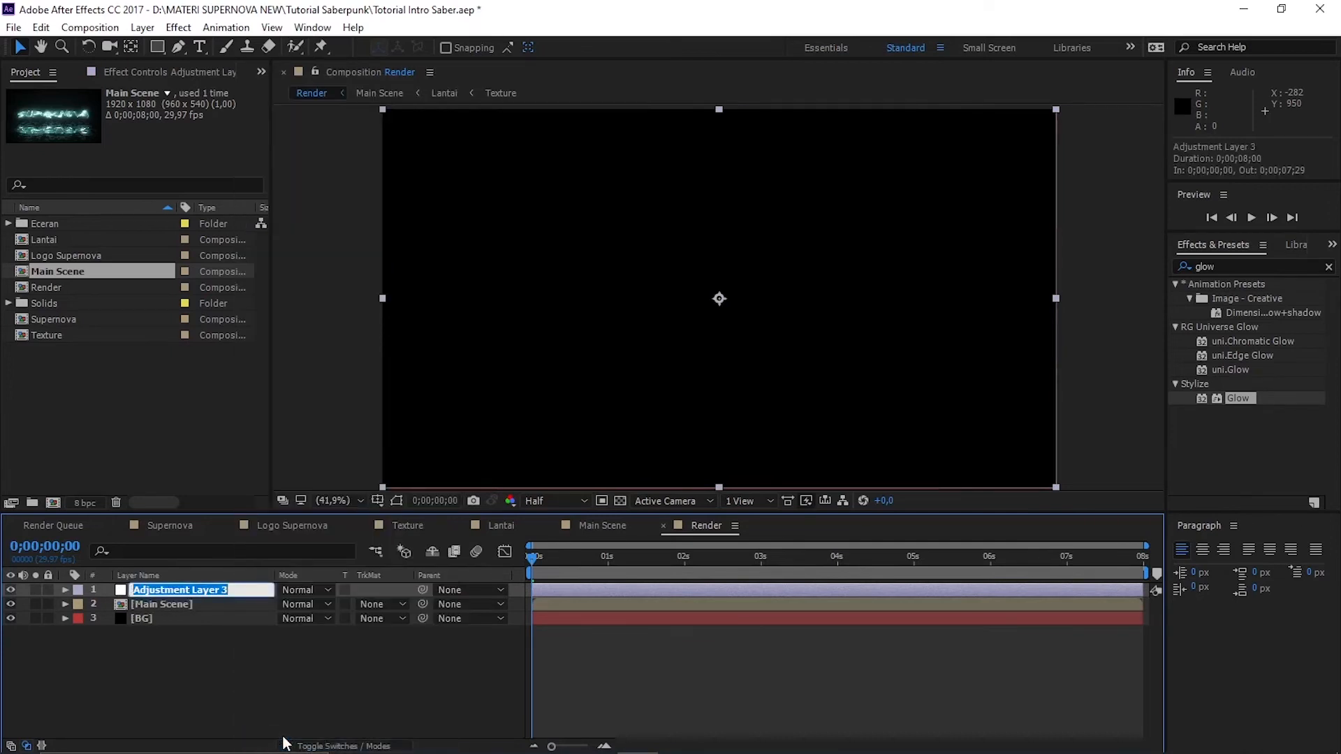
{"action": "type", "text": "Blur"}
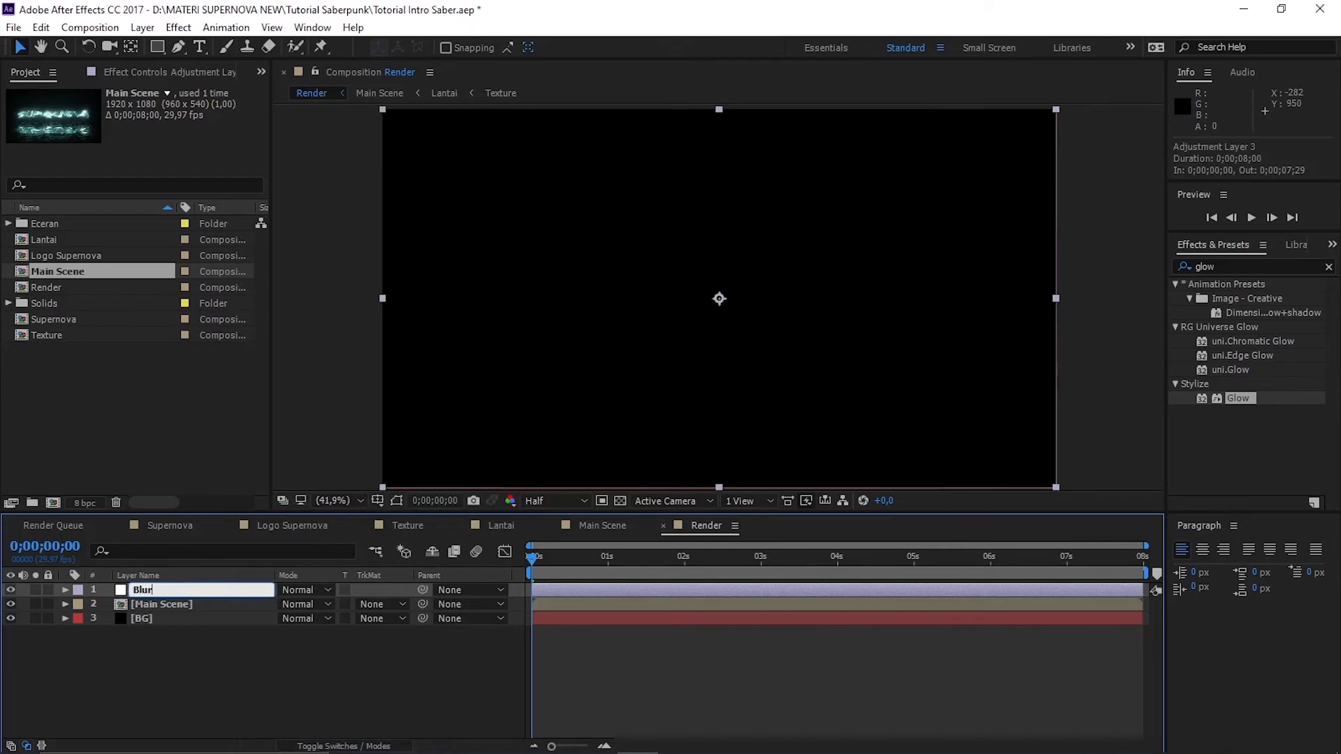
{"action": "key", "text": "Return"}
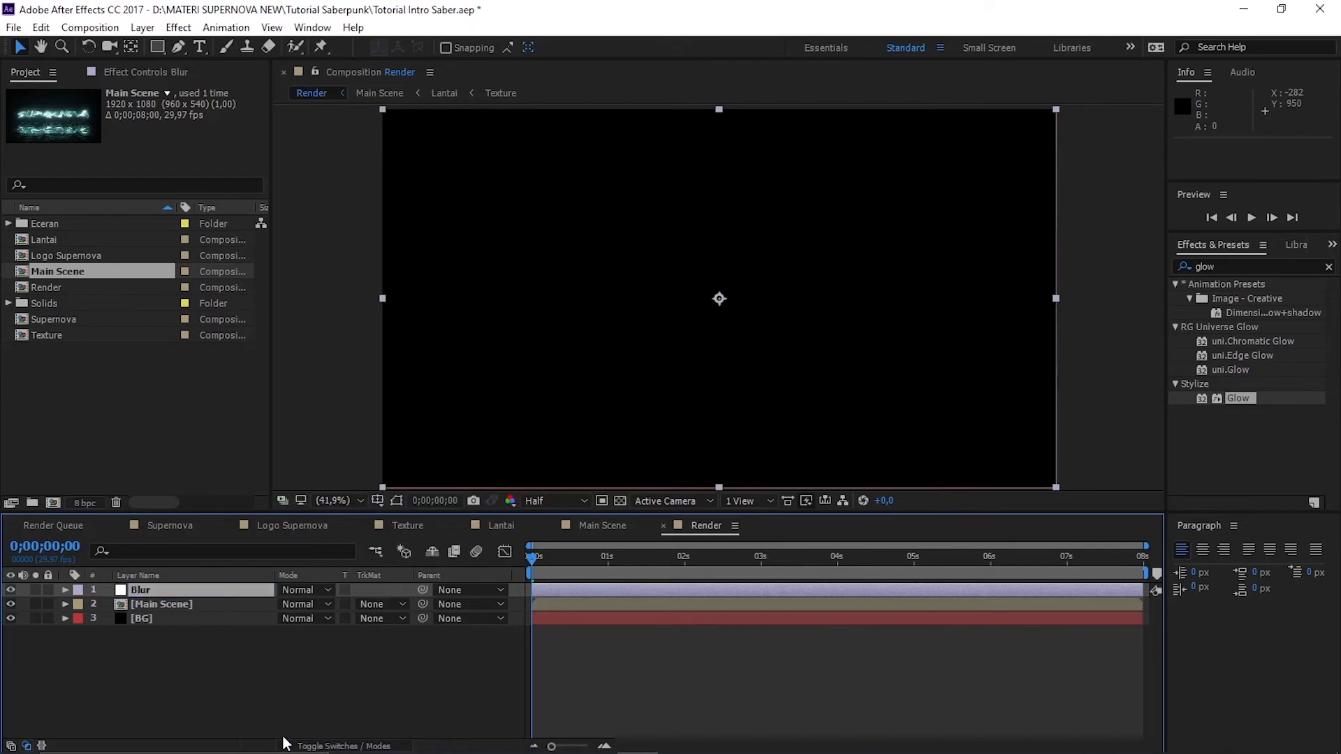
Find the Directional Blur effect and apply it to the Blur adjustment layer
{"action": "left_click", "coordinate": [1329, 267]}
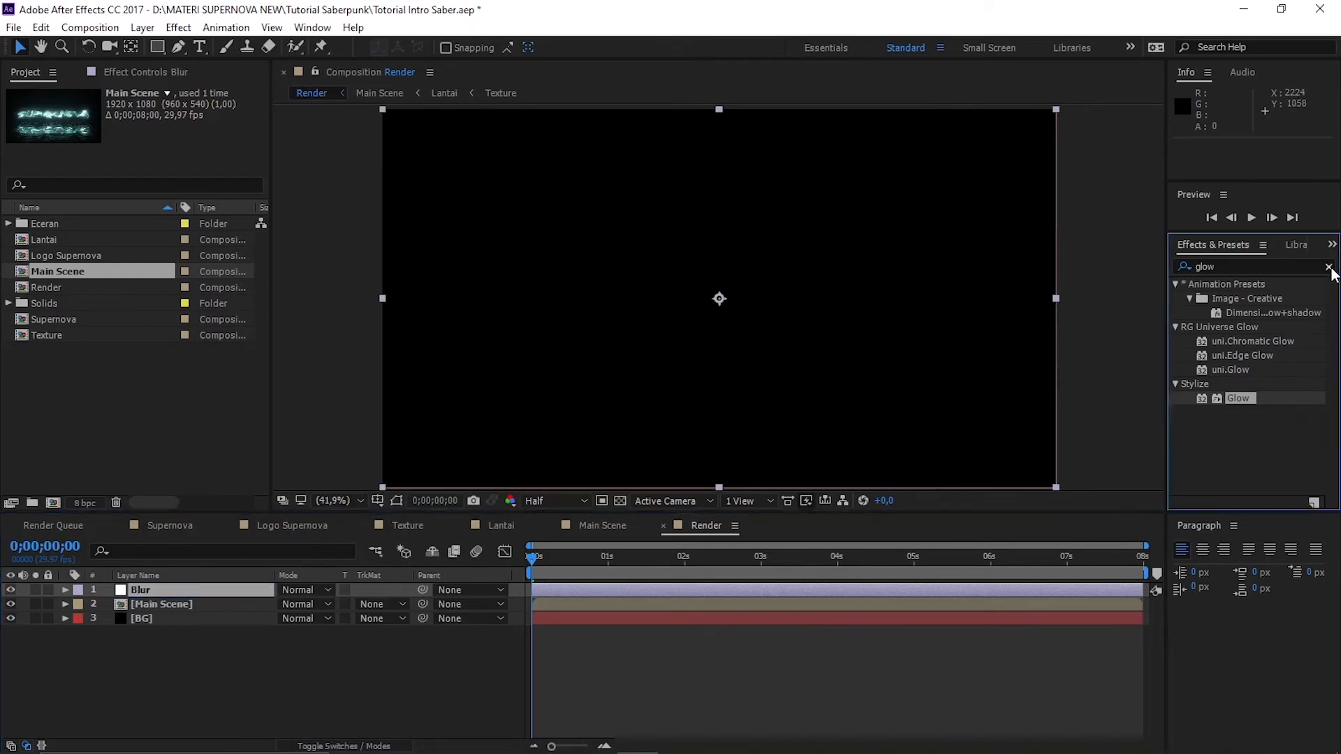
{"action": "left_click", "coordinate": [1275, 267]}
{"action": "type", "text": "direcf"}
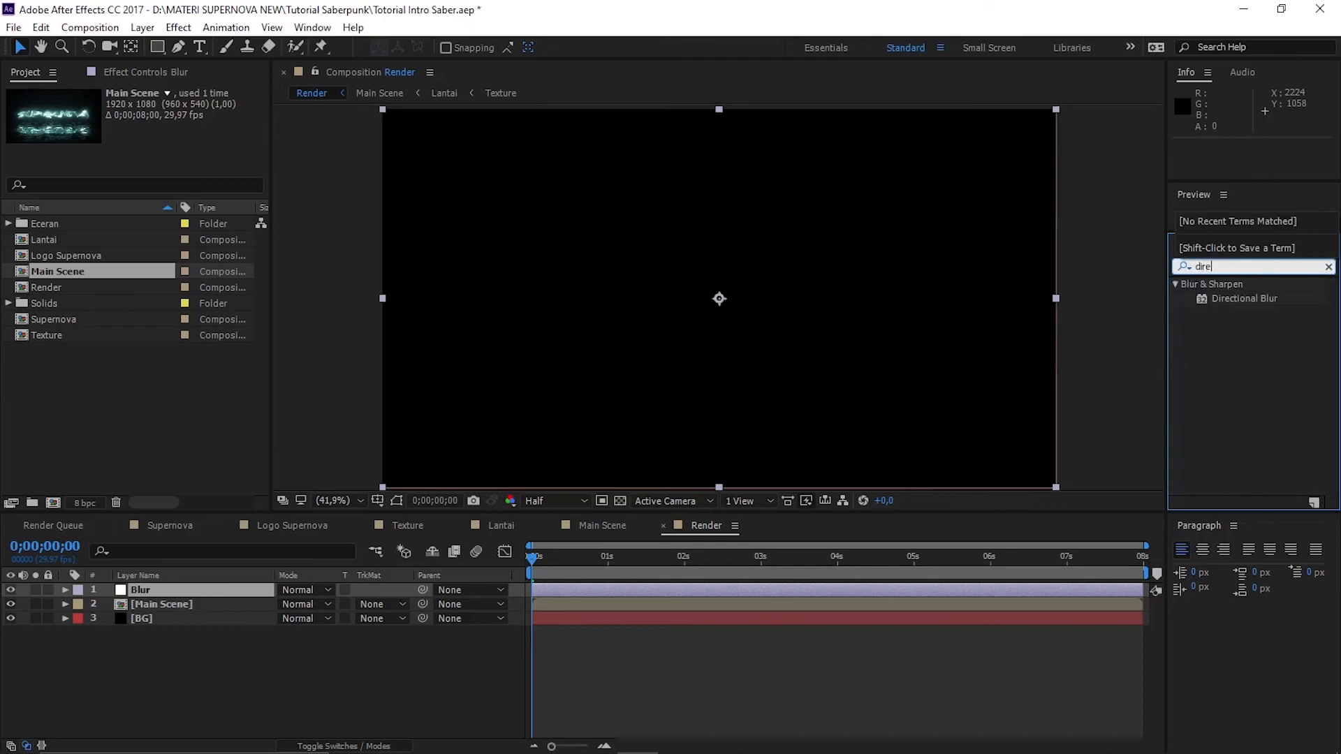
{"action": "key", "text": "BackSpace"}
{"action": "left_click_drag", "start_coordinate": [1257, 299], "coordinate": [185, 588]}
Find the Solid Composite effect and add it to the Blur layer below Directional Blur
{"action": "left_click", "coordinate": [1328, 266]}
{"action": "type", "text": "so;"}
{"action": "key", "text": "BackSpace"}
{"action": "type", "text": "li"}
{"action": "left_click_drag", "start_coordinate": [1248, 298], "coordinate": [132, 415]}
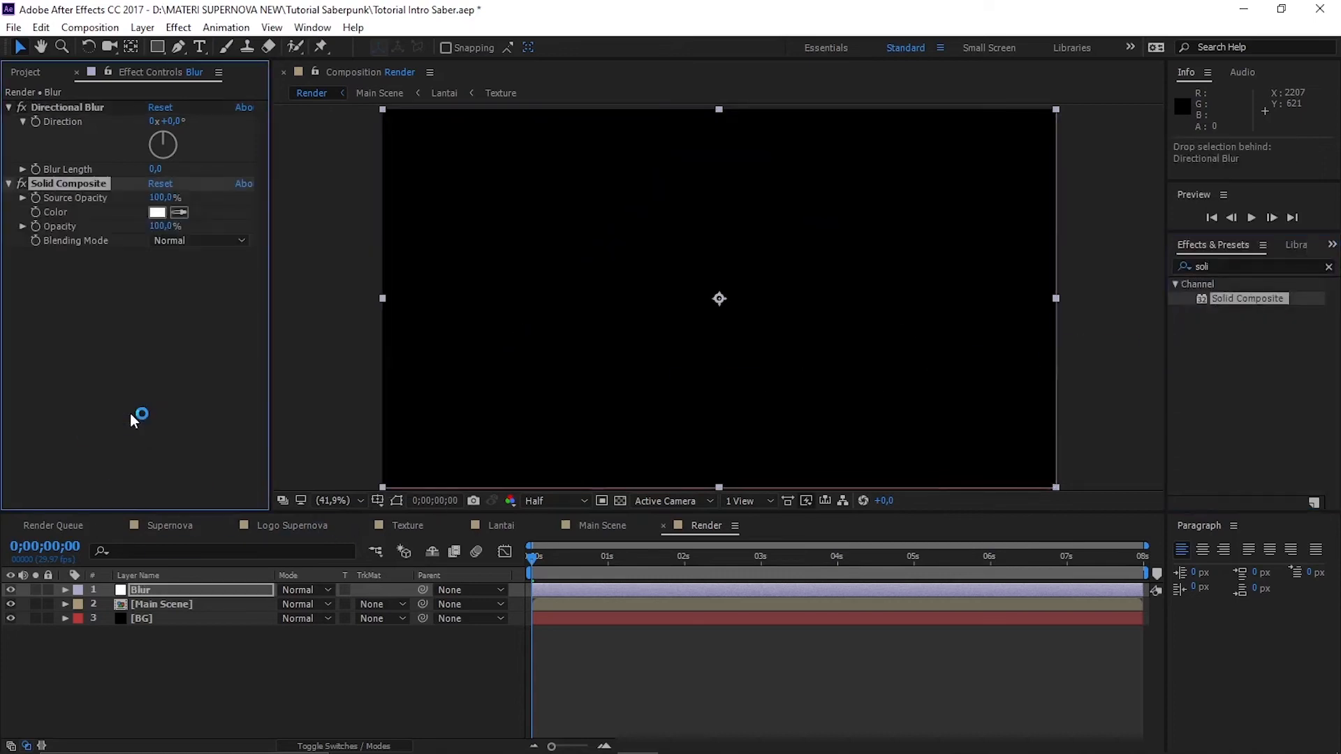
Set the Directional Blur direction to 270° and, with the playhead at 2 seconds, its Blur Length to 150
{"action": "left_click", "coordinate": [174, 122]}
{"action": "type", "text": "270"}
{"action": "key", "text": "Return"}
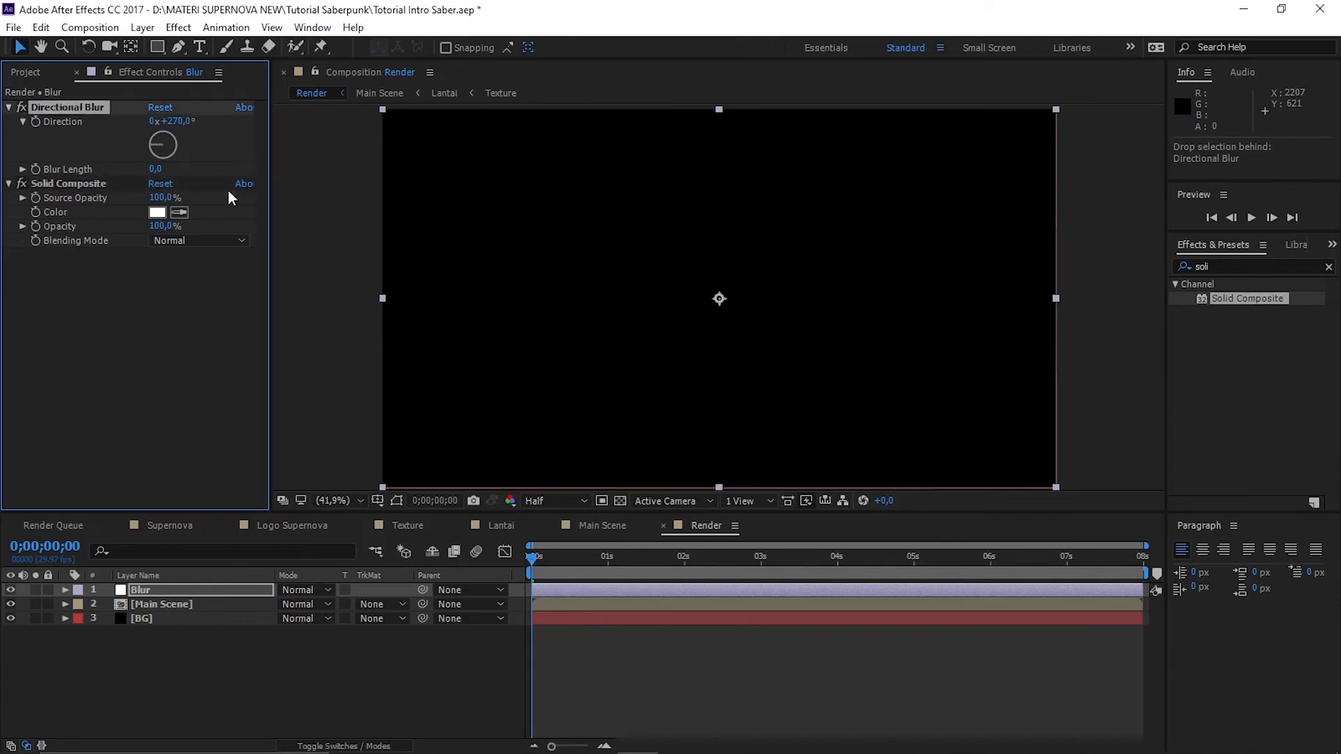
{"action": "left_click_drag", "start_coordinate": [535, 558], "coordinate": [684, 570]}
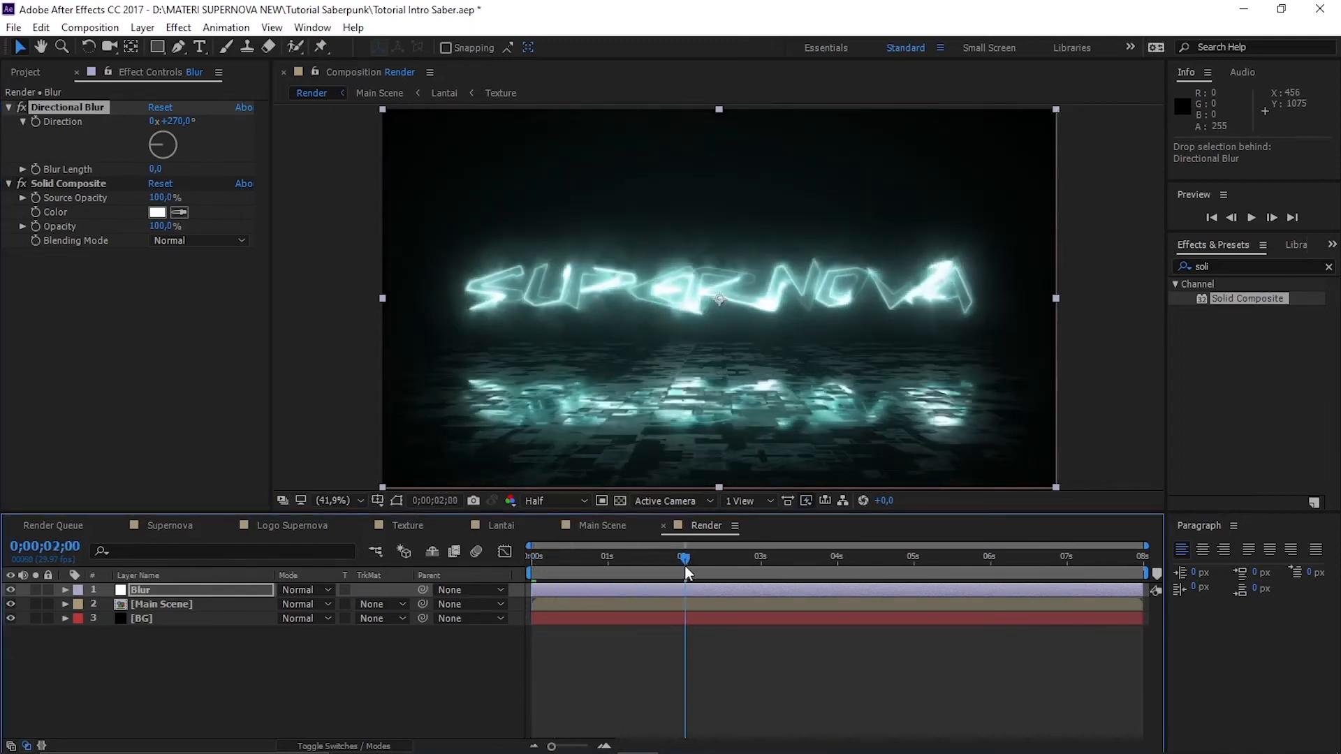
{"action": "left_click", "coordinate": [162, 198]}
{"action": "left_click", "coordinate": [160, 169]}
{"action": "type", "text": "150"}
{"action": "key", "text": "Return"}
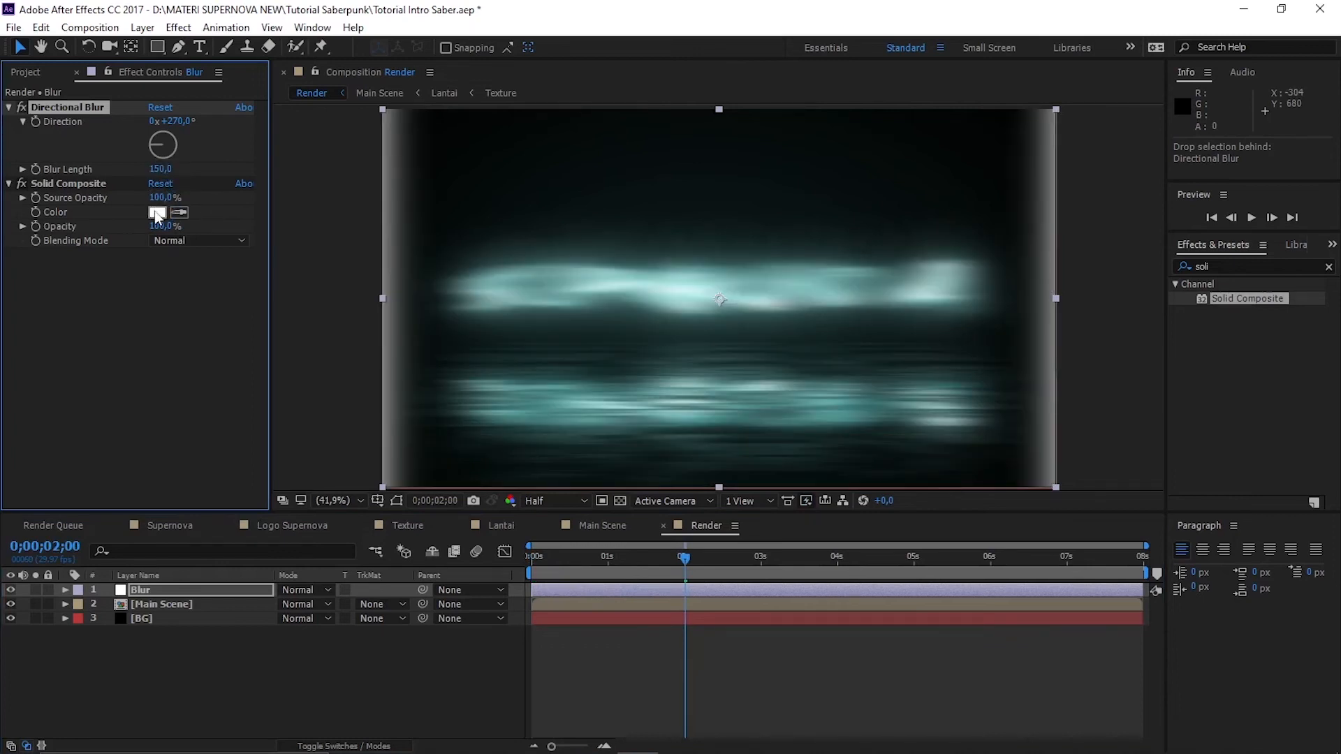
Change the Solid Composite color on the Blur layer to black (000000)
{"action": "left_click", "coordinate": [157, 213]}
{"action": "left_click_drag", "start_coordinate": [401, 564], "coordinate": [336, 703]}
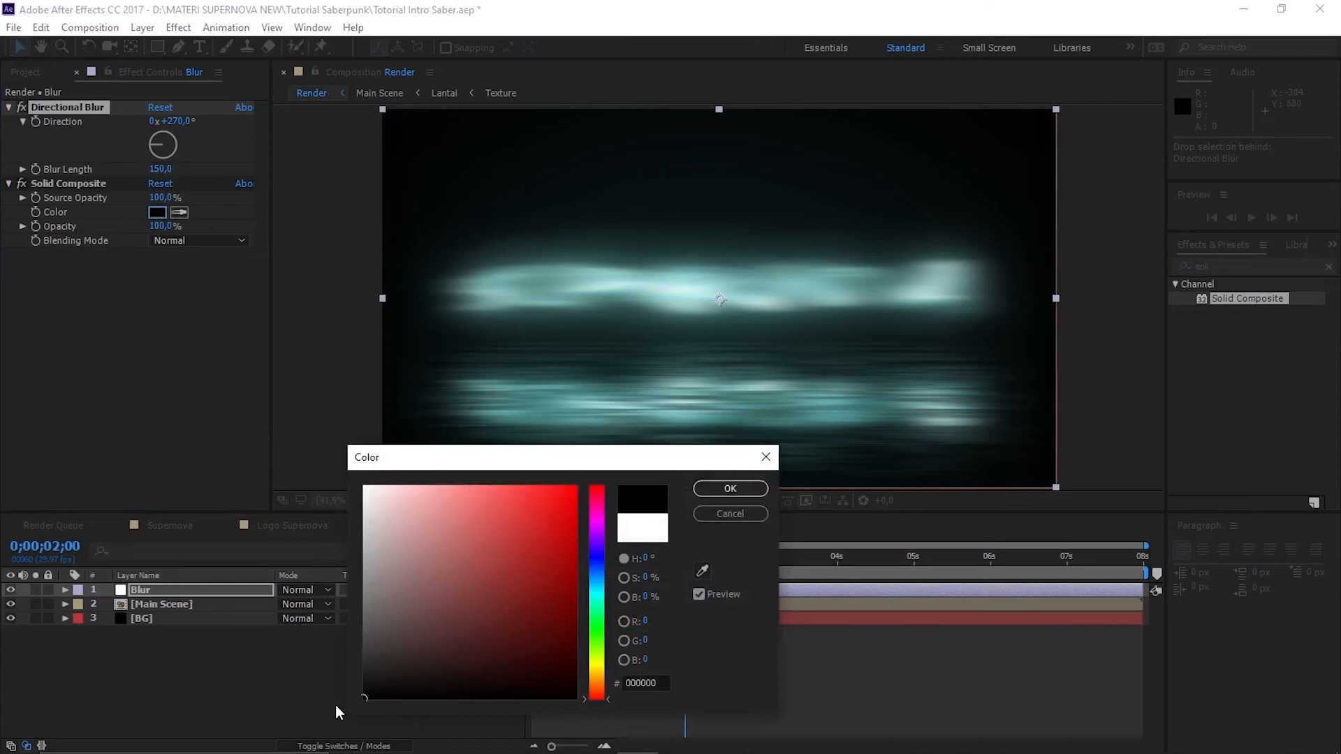
{"action": "left_click", "coordinate": [727, 488]}
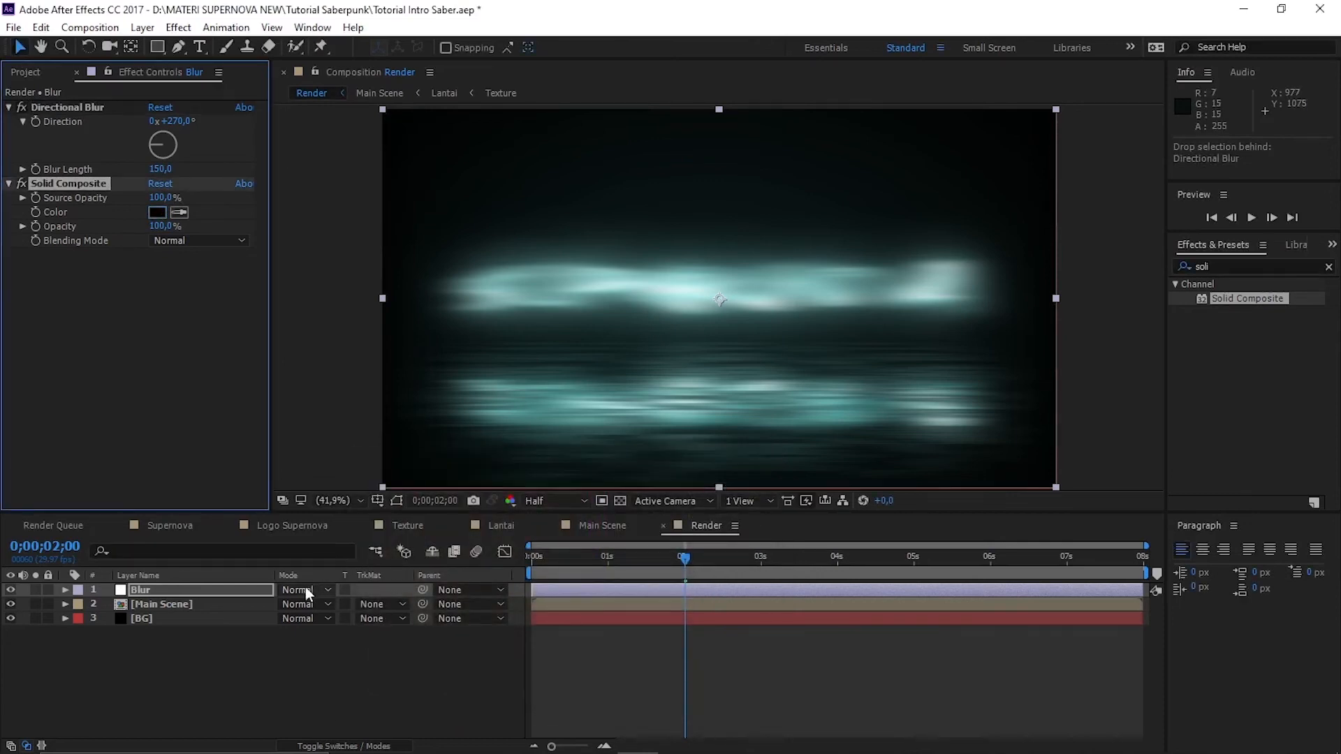
Set the Blur layer's blending mode to Lighten and its Opacity to 40%
{"action": "left_click", "coordinate": [304, 590]}
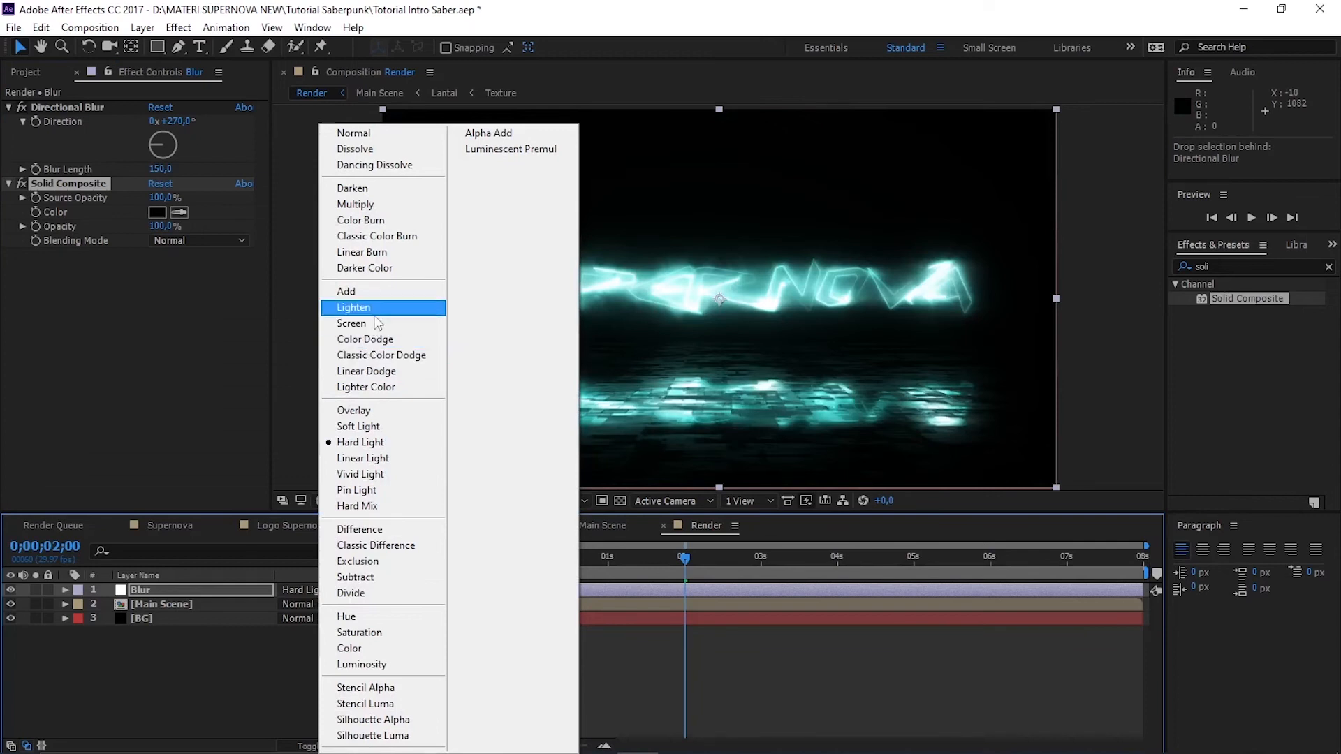
{"action": "left_click", "coordinate": [375, 313]}
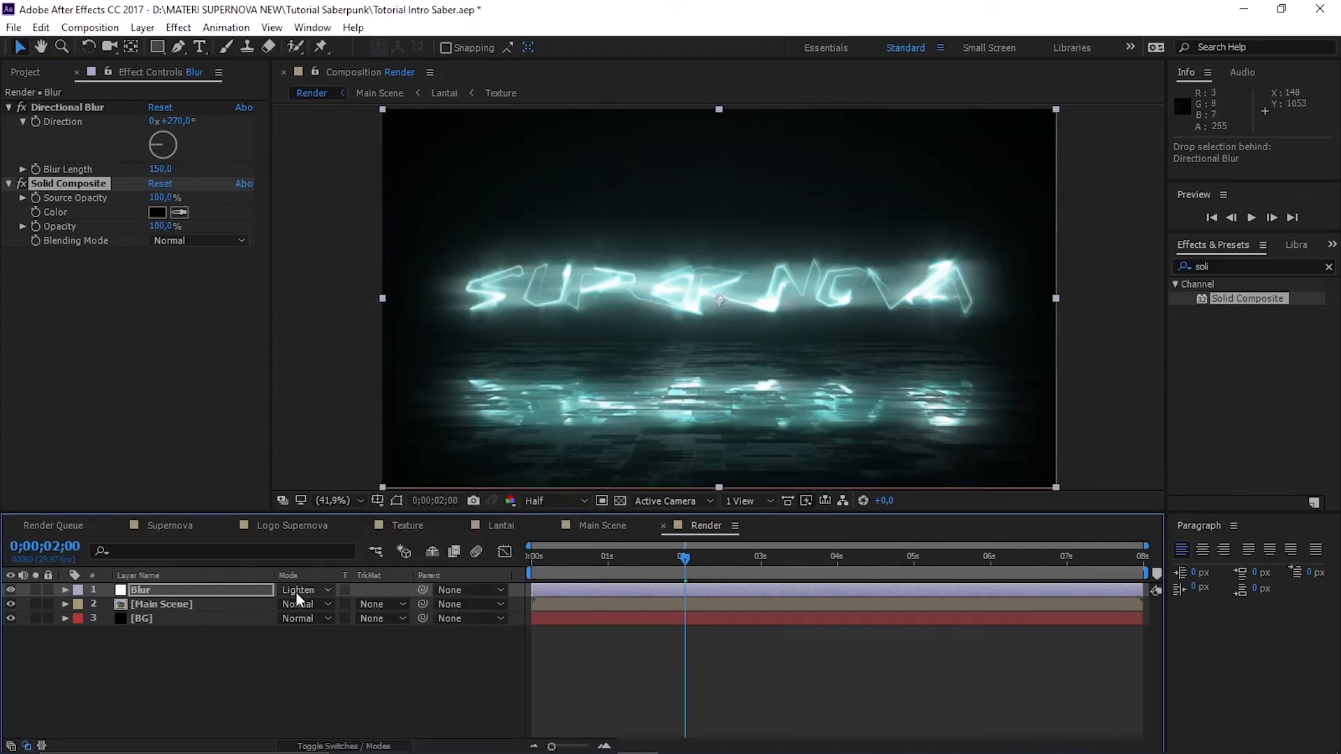
{"action": "left_click", "coordinate": [237, 591]}
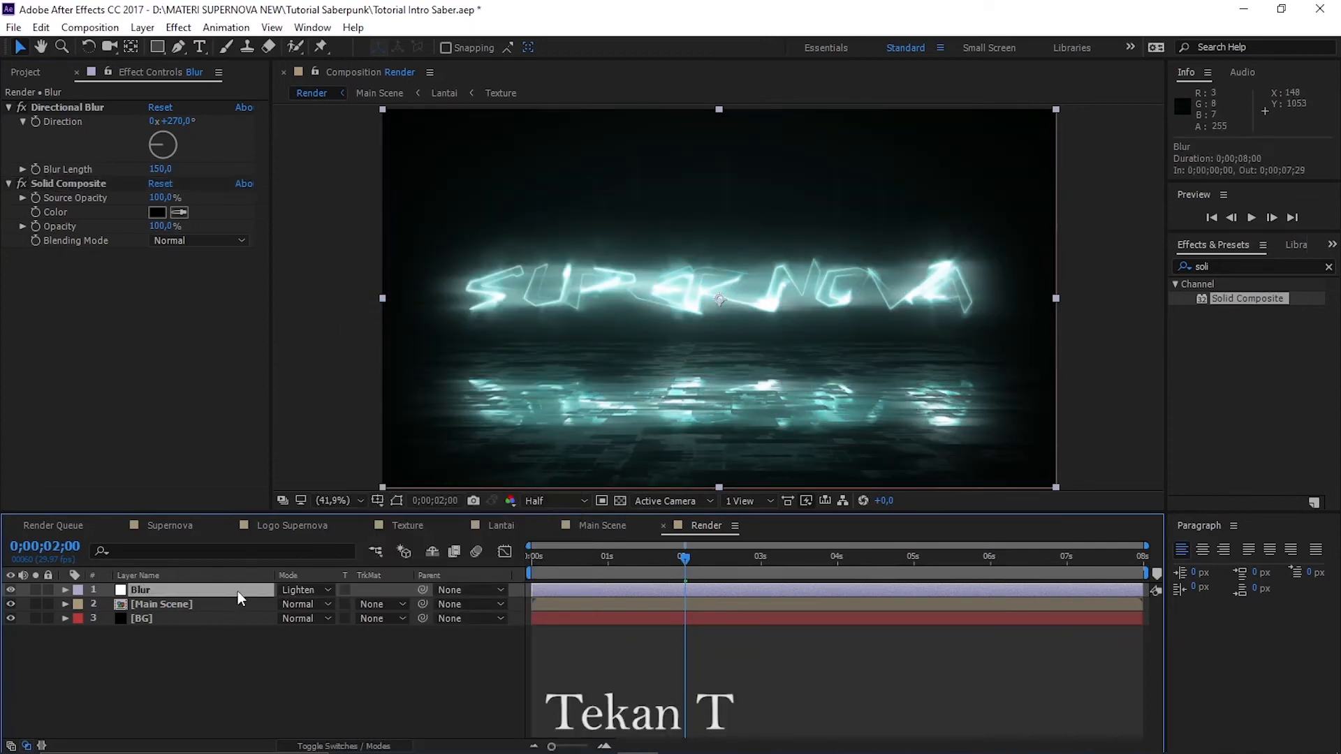
{"action": "key", "text": "t"}
{"action": "left_click", "coordinate": [289, 605]}
{"action": "type", "text": "40"}
{"action": "key", "text": "Return"}
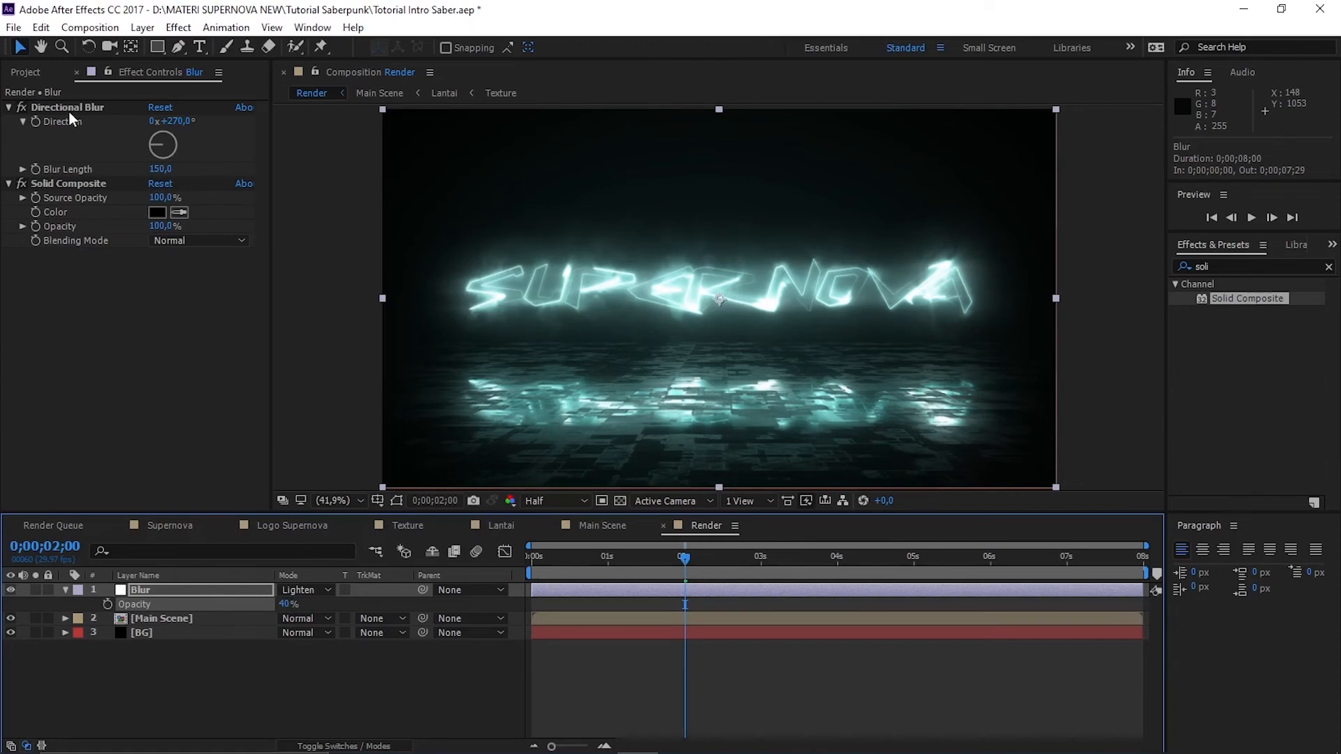
Place Noise.mp4 from the Eceran folder at the top of the Render composition and set its blending mode to Overlay
{"action": "left_click", "coordinate": [26, 72]}
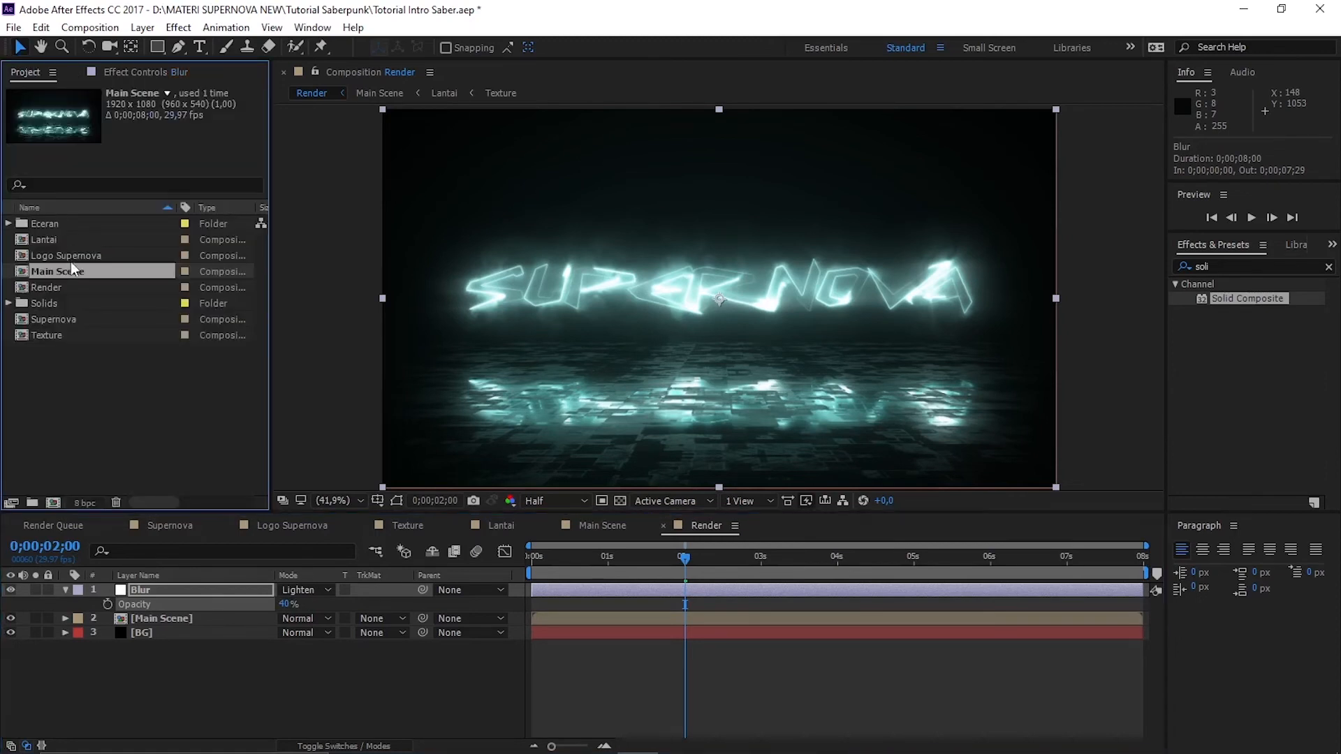
{"action": "left_click", "coordinate": [9, 224]}
{"action": "left_click_drag", "start_coordinate": [62, 243], "coordinate": [29, 586]}
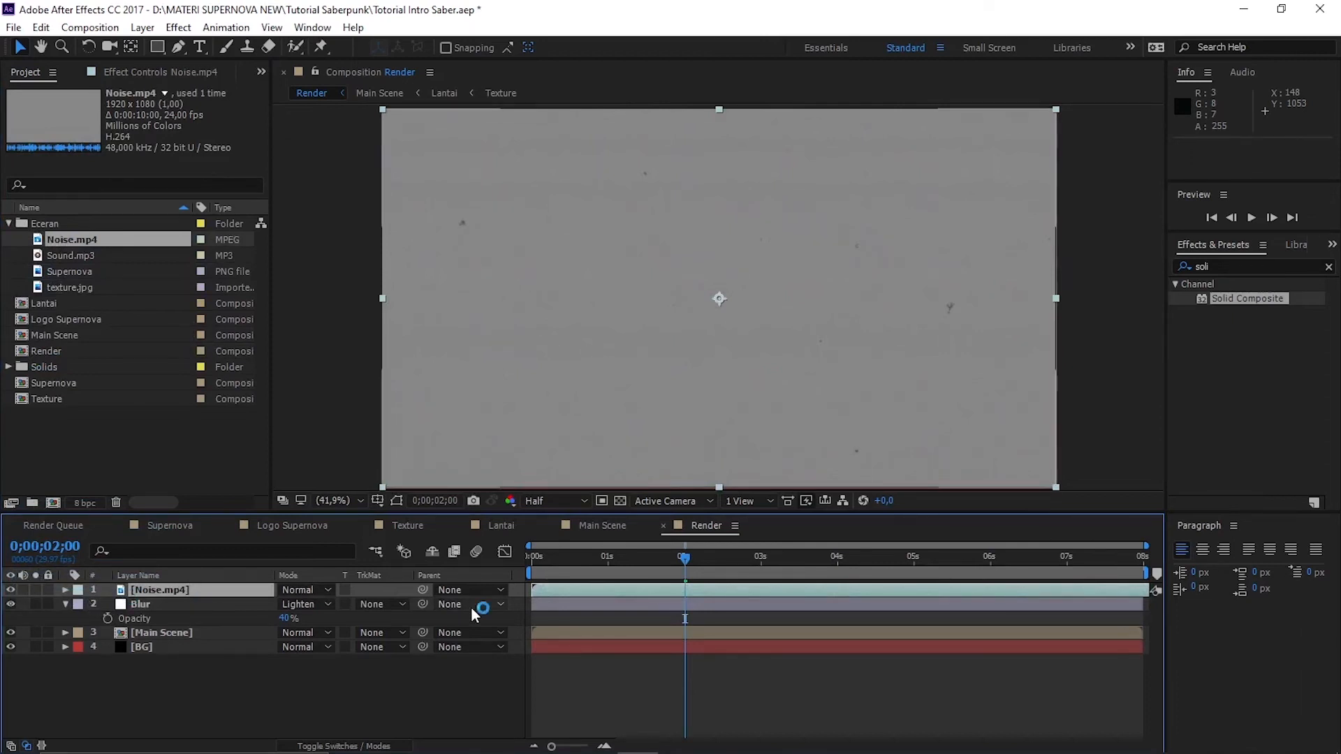
{"action": "left_click", "coordinate": [304, 590]}
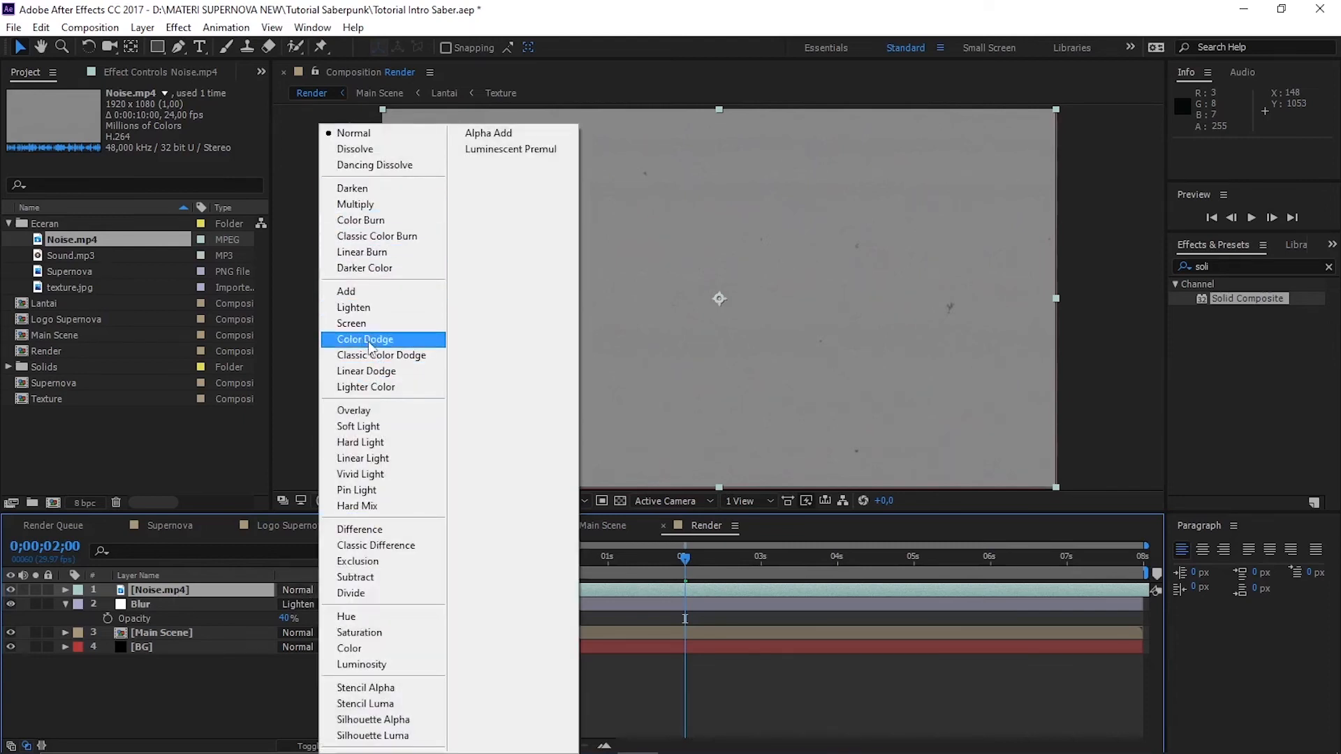
{"action": "left_click", "coordinate": [370, 395]}
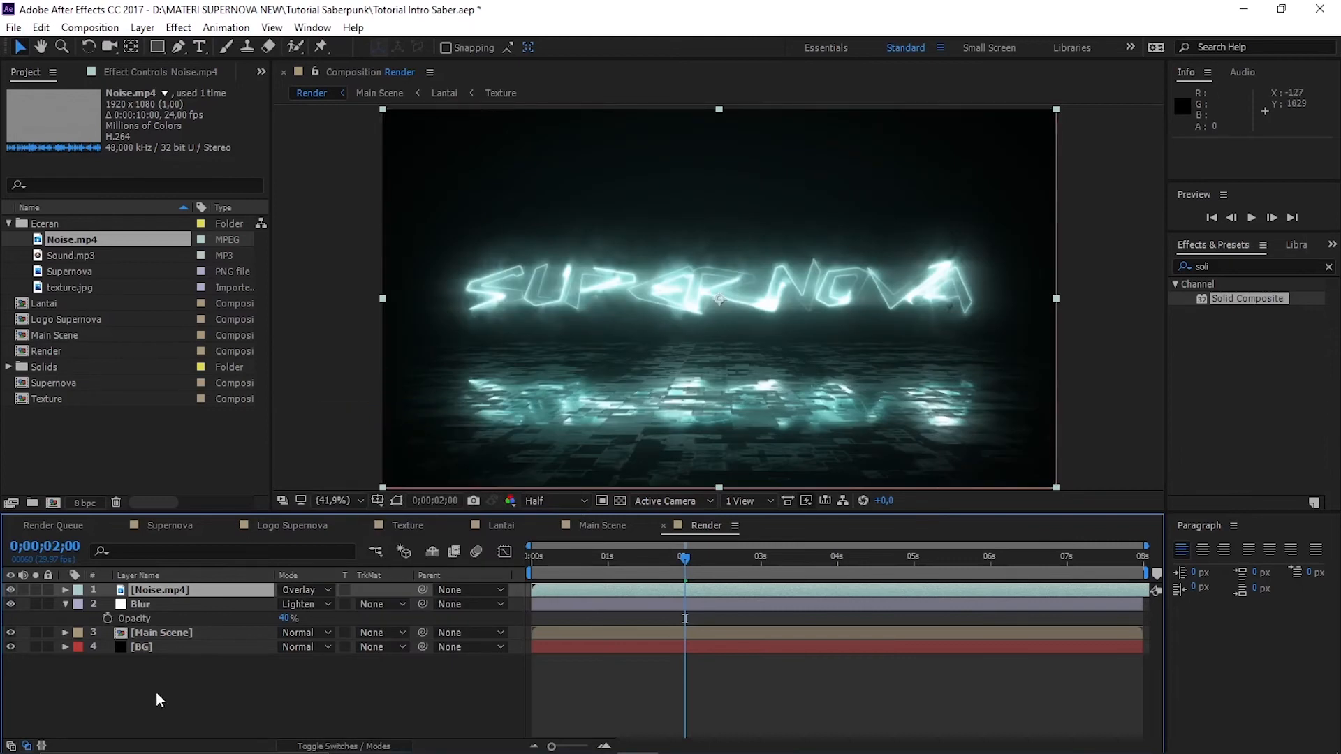
Add a new adjustment layer above Noise.mp4 and rename it Sharpes
{"action": "right_click", "coordinate": [157, 692]}
{"action": "mouse_move", "coordinate": [276, 535]}
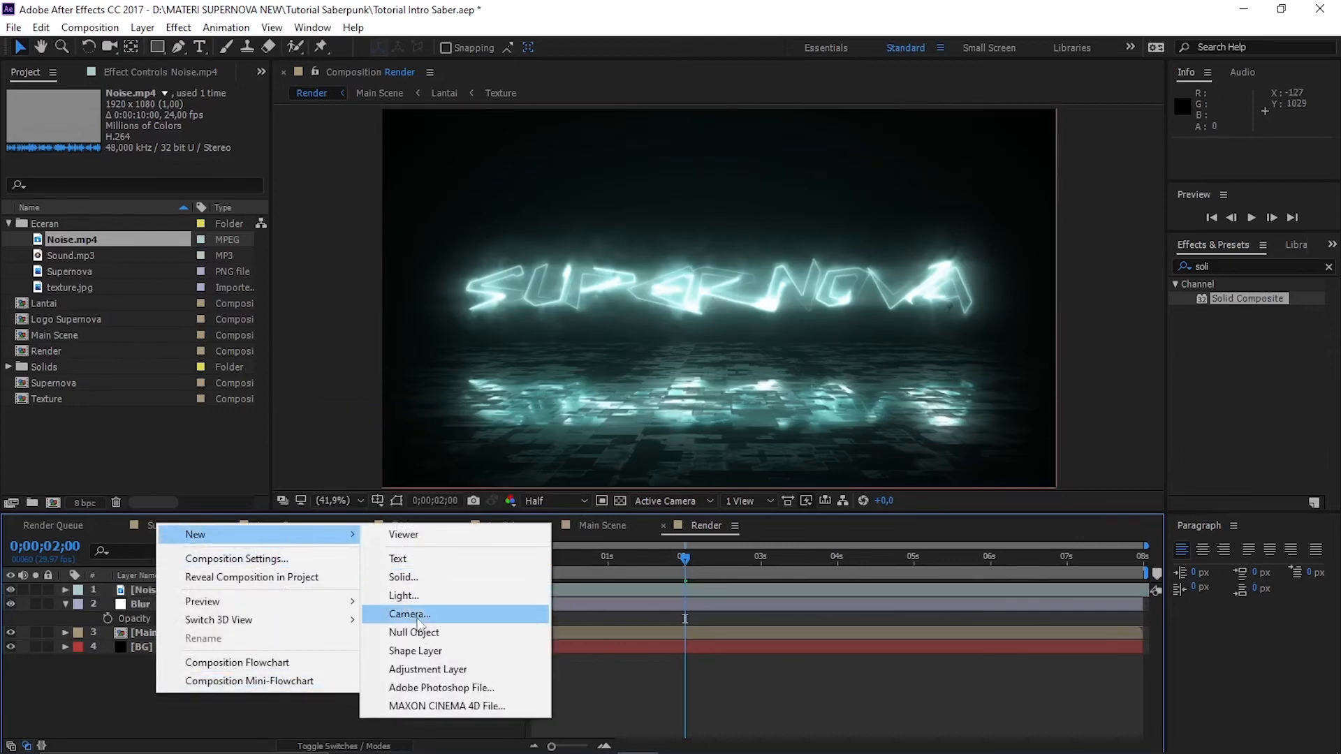
{"action": "left_click", "coordinate": [429, 670]}
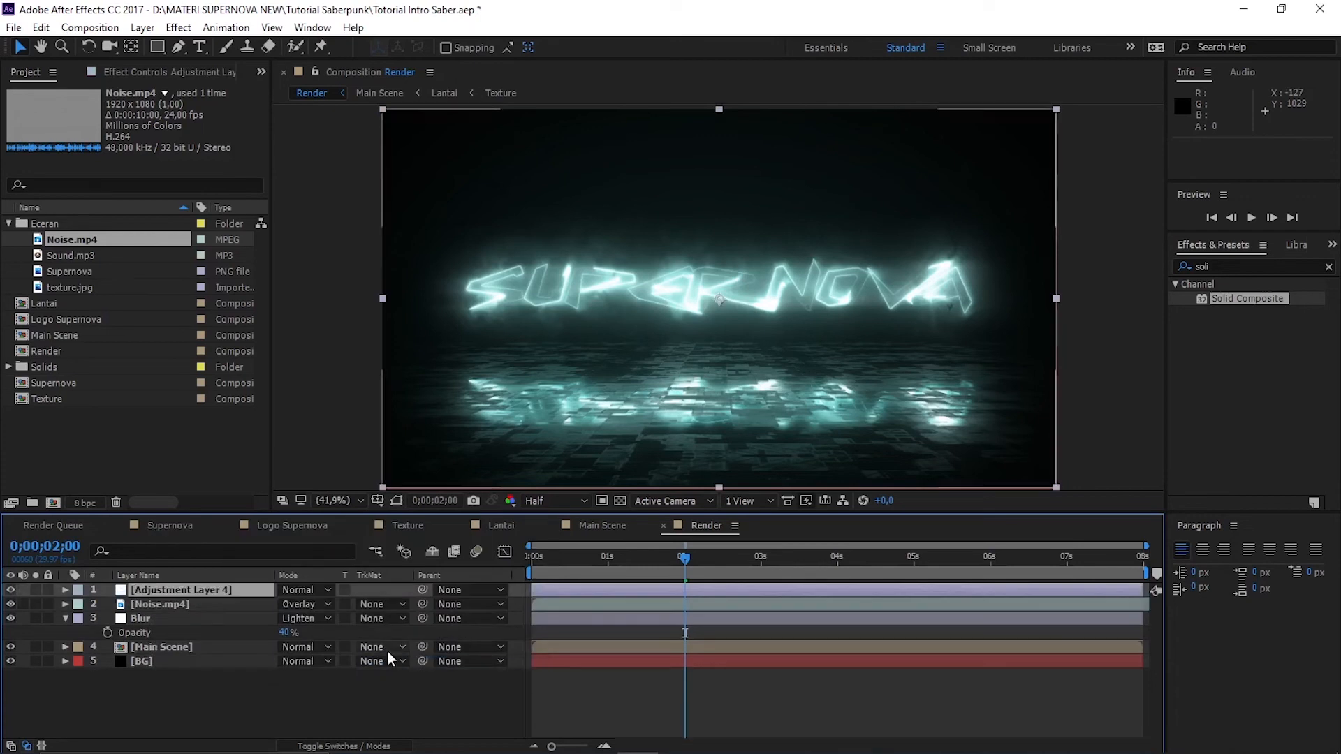
{"action": "right_click", "coordinate": [243, 590]}
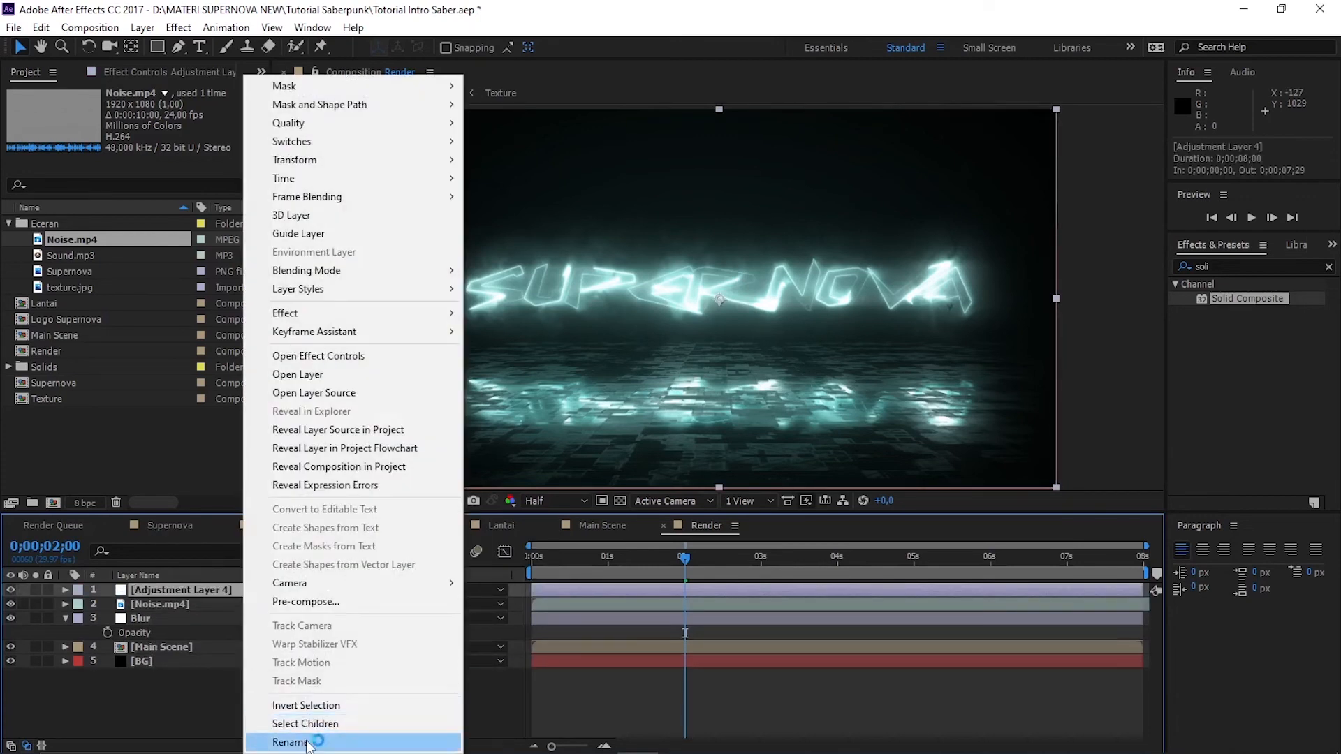
{"action": "left_click", "coordinate": [306, 741]}
{"action": "type", "text": "S"}
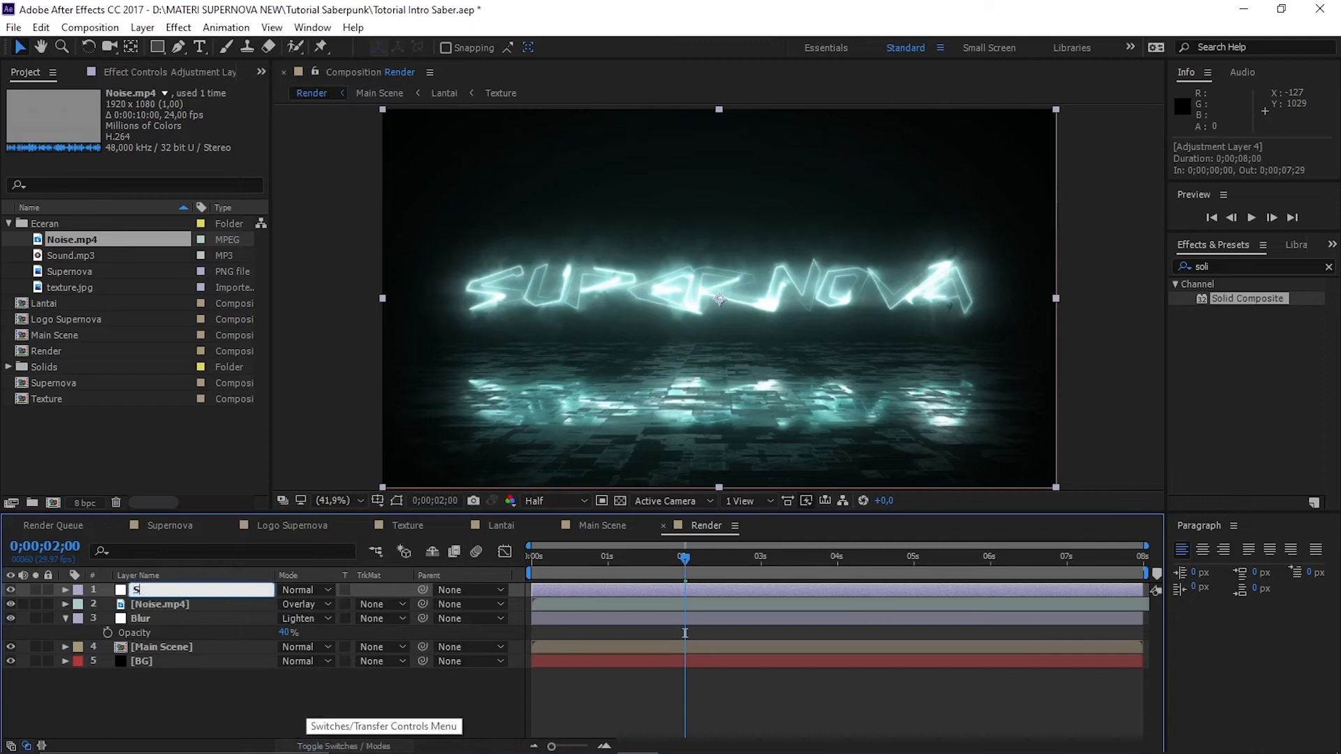
{"action": "type", "text": "harpes"}
{"action": "key", "text": "Return"}
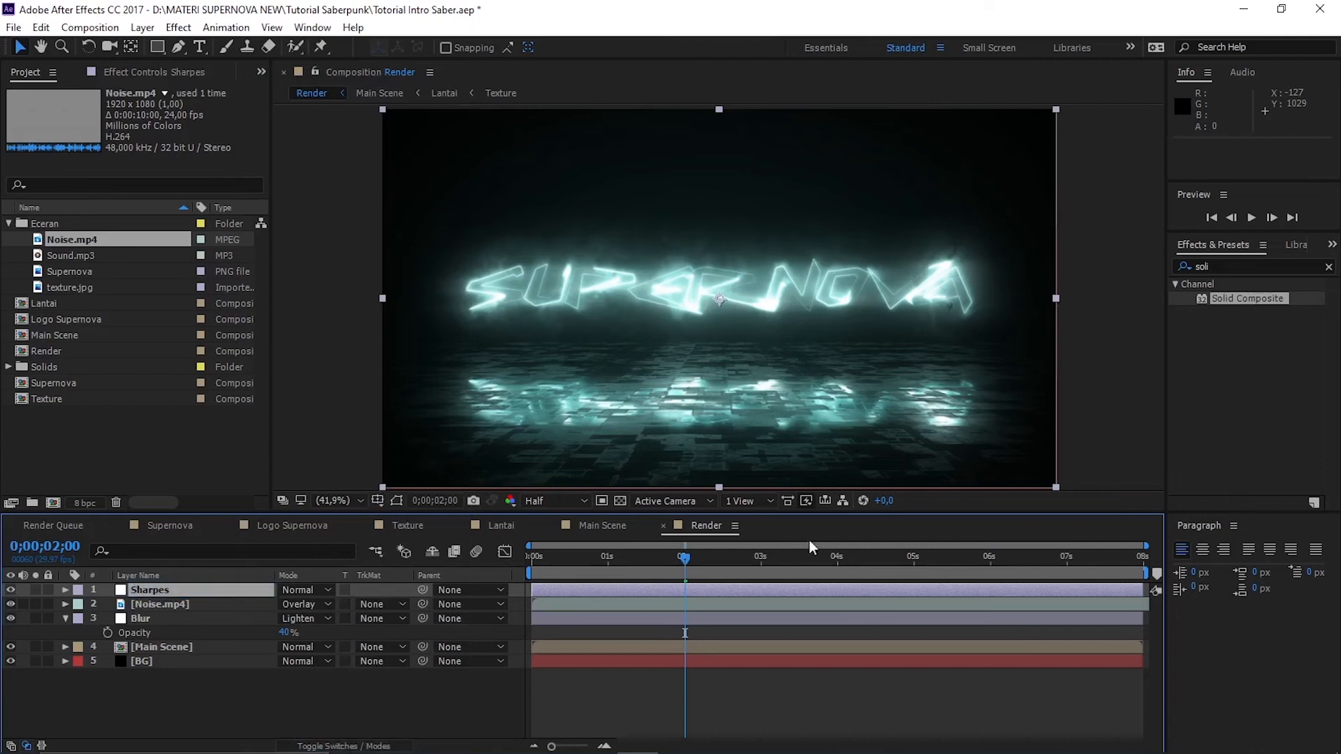
Find the Unsharp Mask effect and apply it to the Sharpes layer
{"action": "left_click", "coordinate": [1328, 266]}
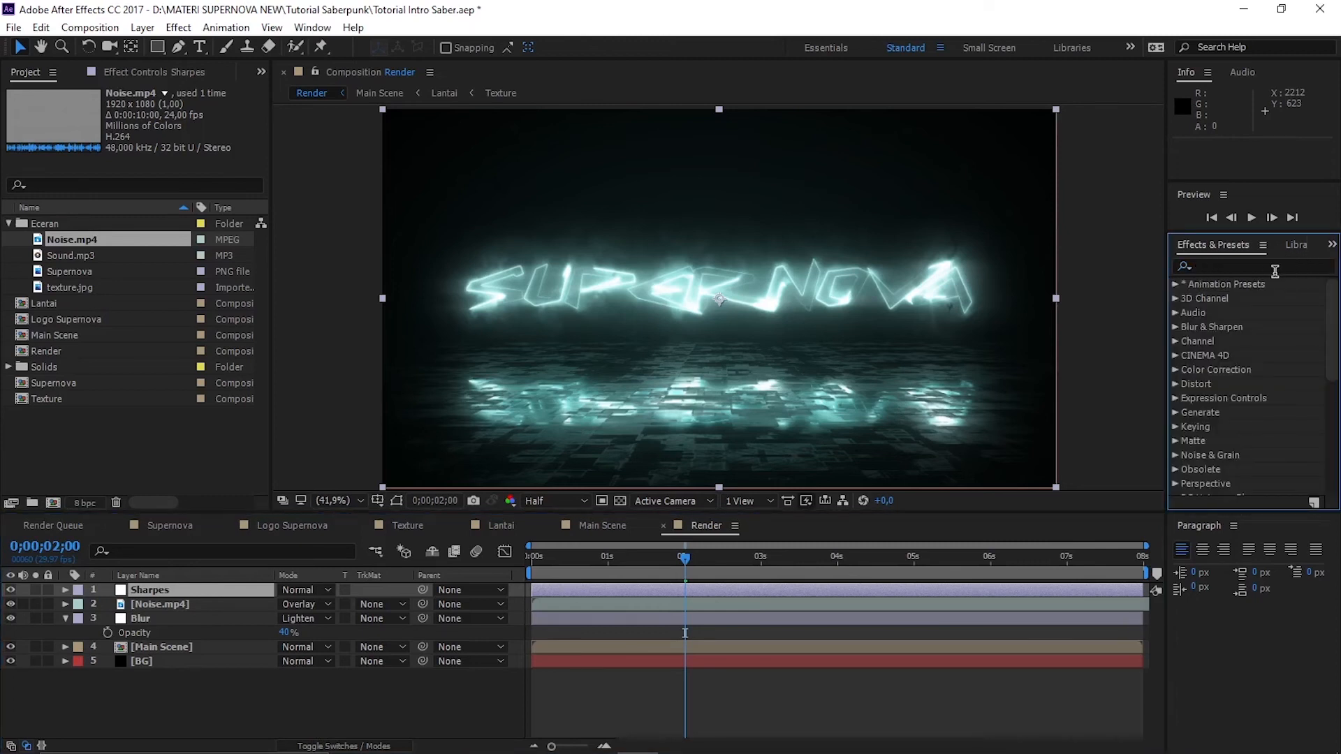
{"action": "left_click", "coordinate": [1228, 266]}
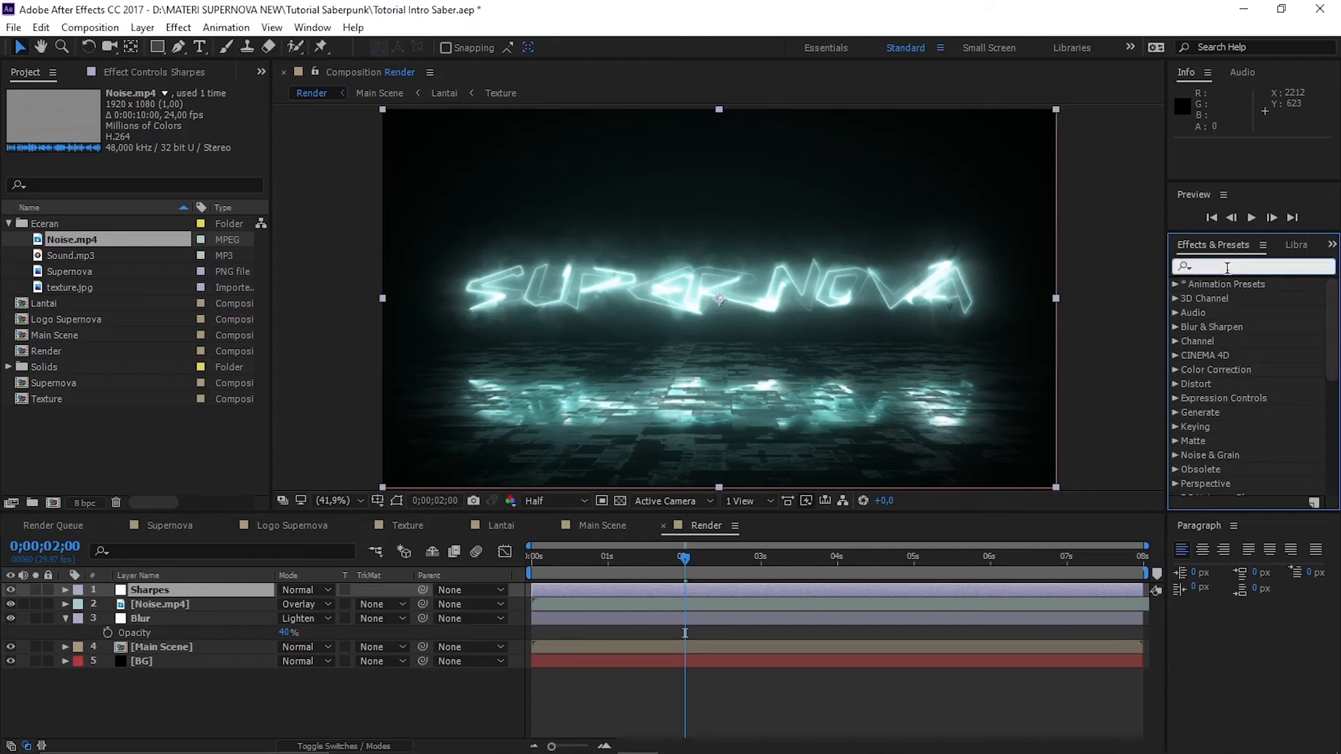
{"action": "type", "text": "unsh"}
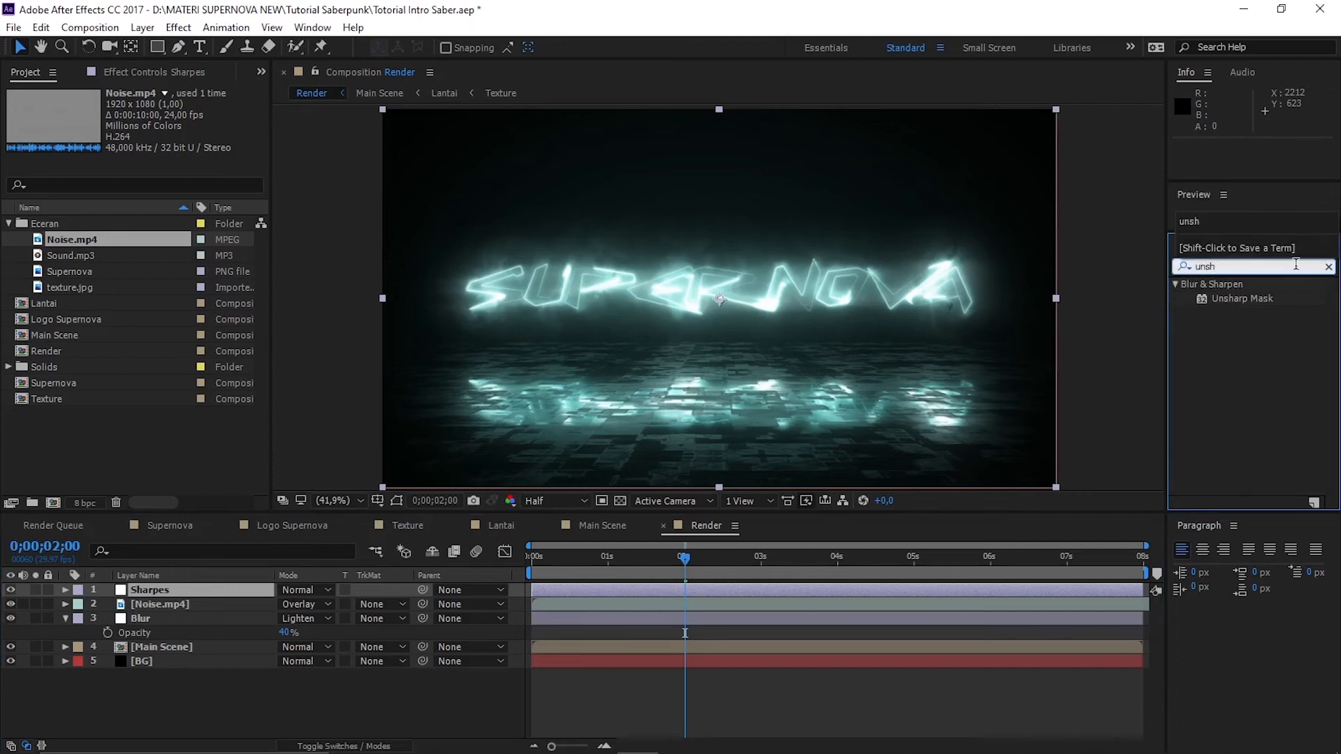
{"action": "left_click_drag", "start_coordinate": [1239, 298], "coordinate": [190, 592]}
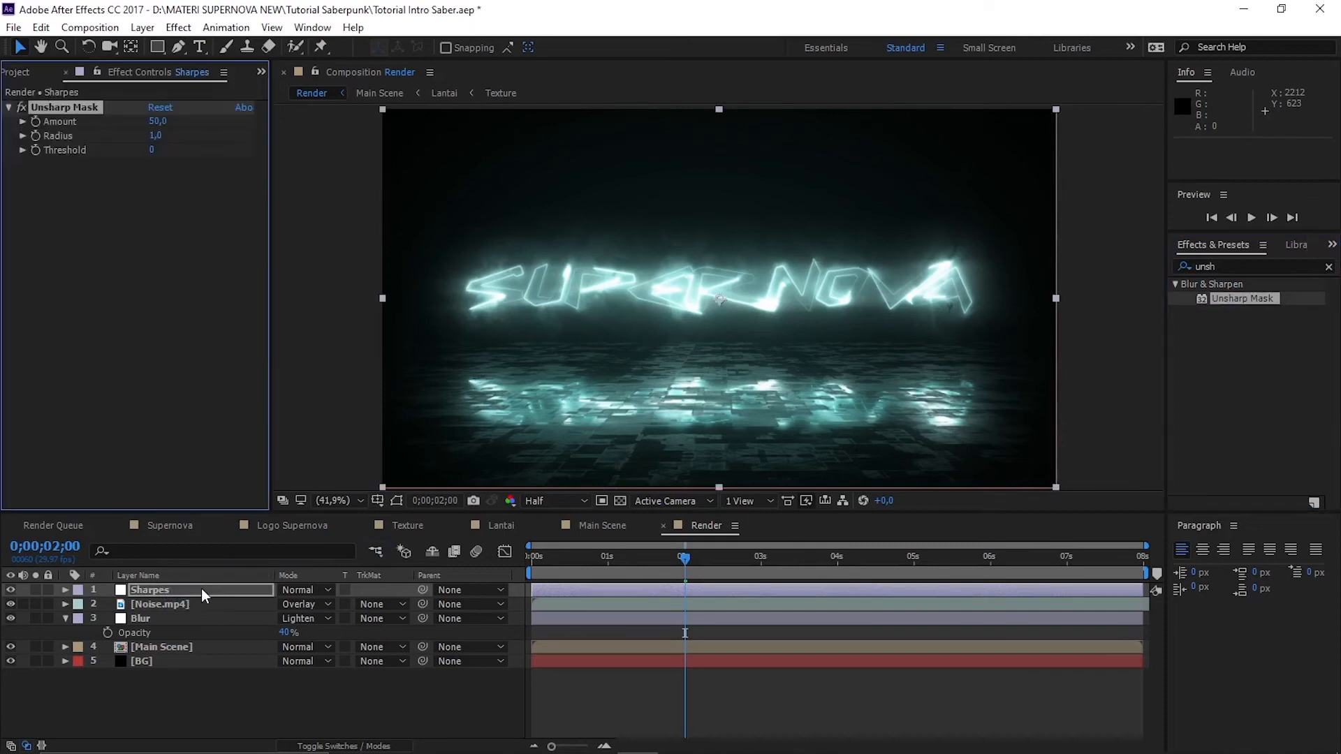
Set the Unsharp Mask Amount to 75, Radius to 25 and Threshold to 20
{"action": "left_click", "coordinate": [159, 120]}
{"action": "left_click", "coordinate": [158, 136]}
{"action": "type", "text": "25"}
{"action": "left_click", "coordinate": [160, 160]}
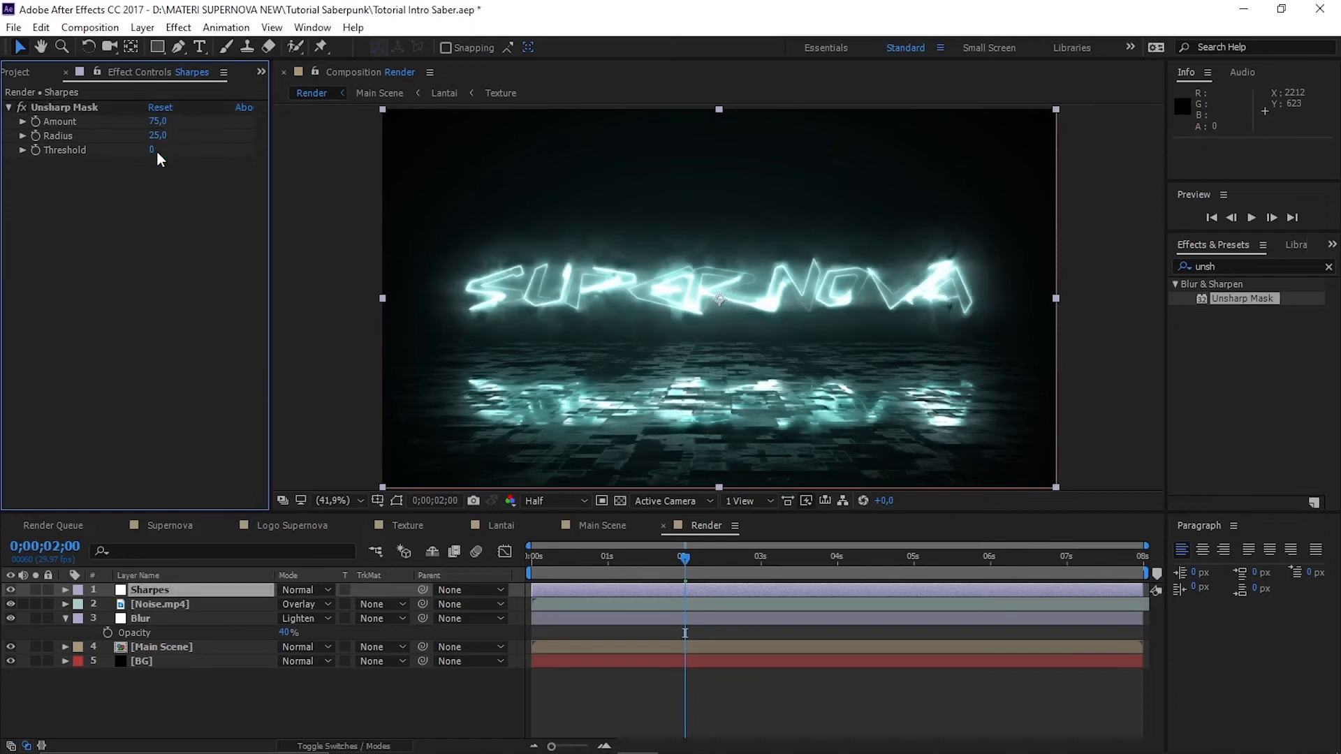
{"action": "left_click", "coordinate": [153, 149]}
{"action": "type", "text": "2"}
{"action": "key", "text": "Return"}
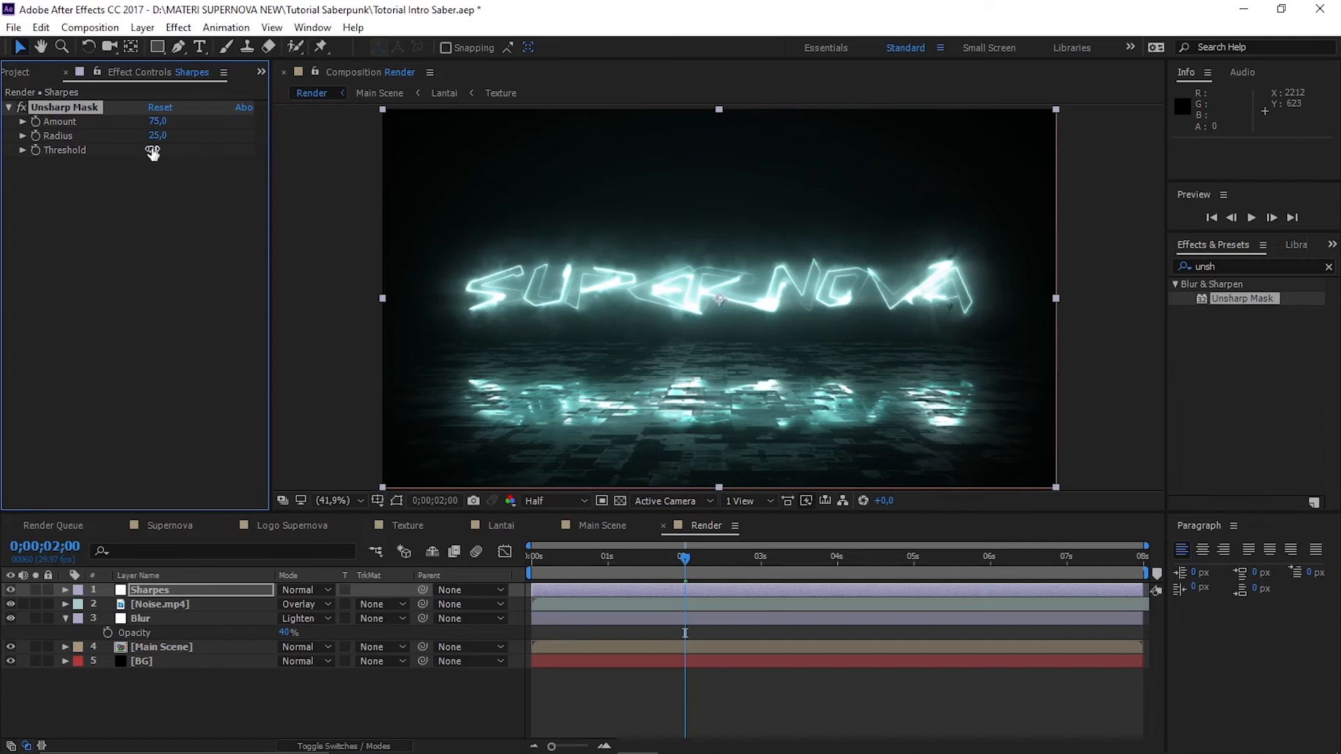
{"action": "left_click", "coordinate": [160, 290]}
Add another adjustment layer at the top of the Render composition and name it Curves
{"action": "right_click", "coordinate": [125, 703]}
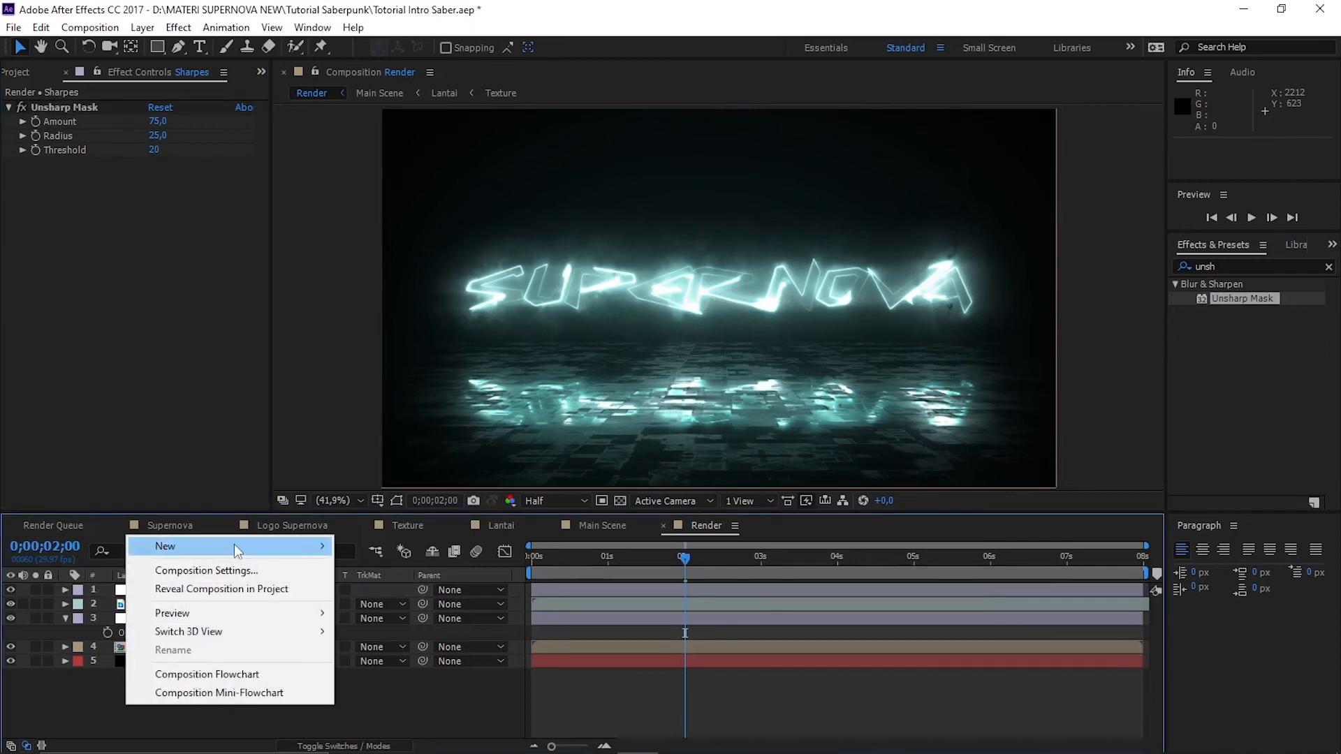
{"action": "mouse_move", "coordinate": [235, 546]}
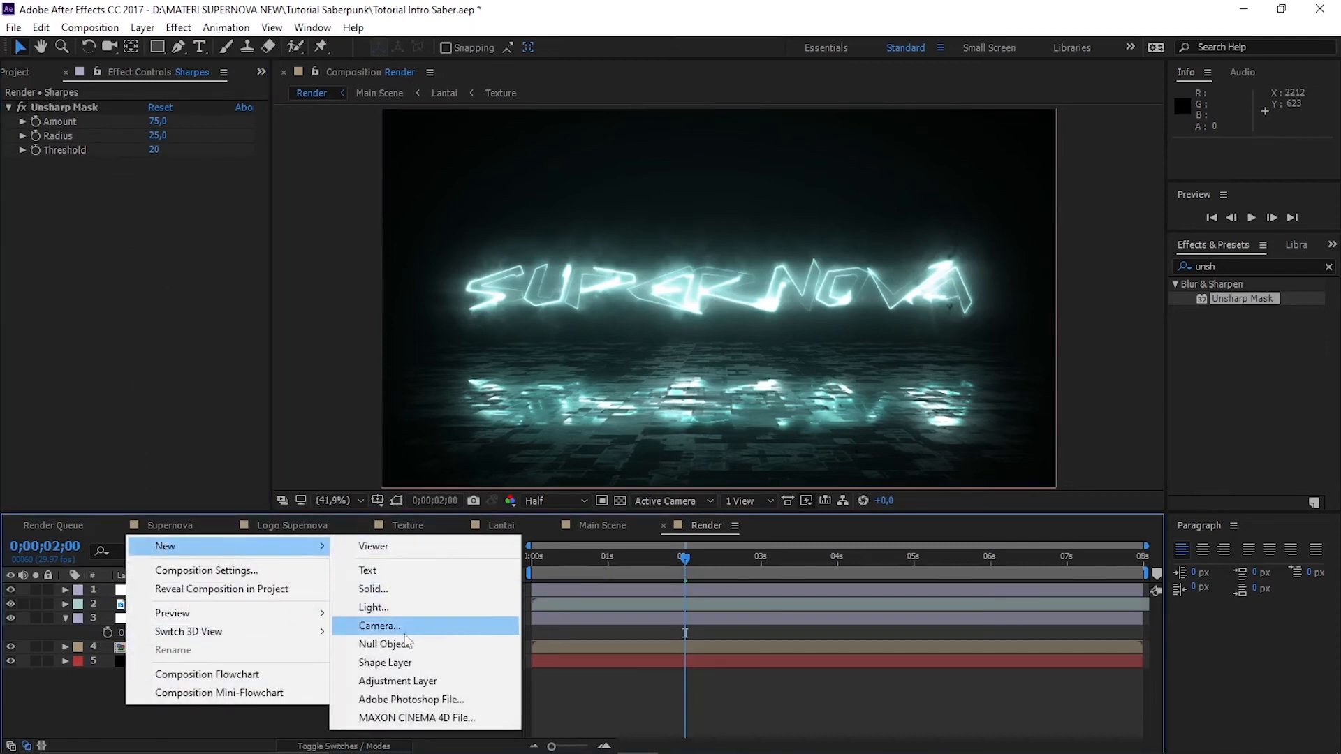
{"action": "left_click", "coordinate": [405, 678]}
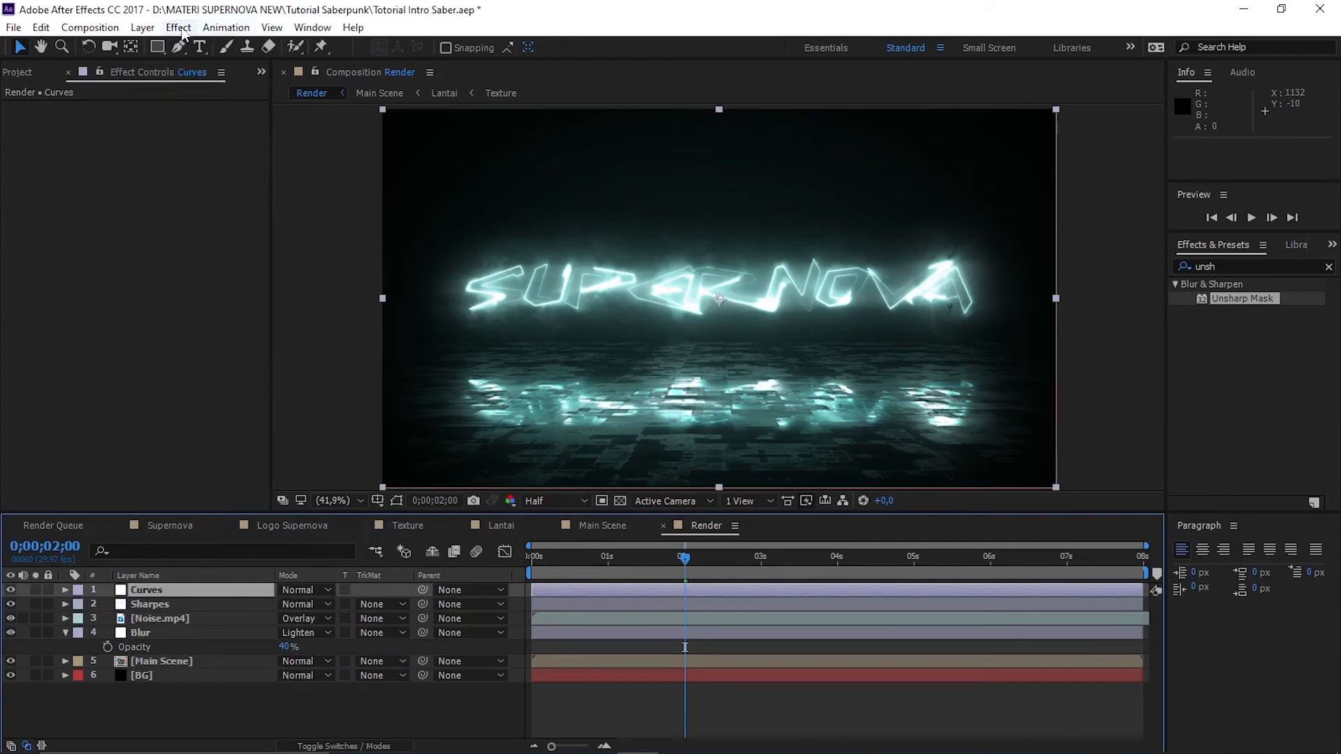
Apply the Curves color correction to the Curves layer and bend the RGB curve into a slight S, raising highlights and lowering shadows
{"action": "left_click", "coordinate": [180, 30]}
{"action": "mouse_move", "coordinate": [225, 263]}
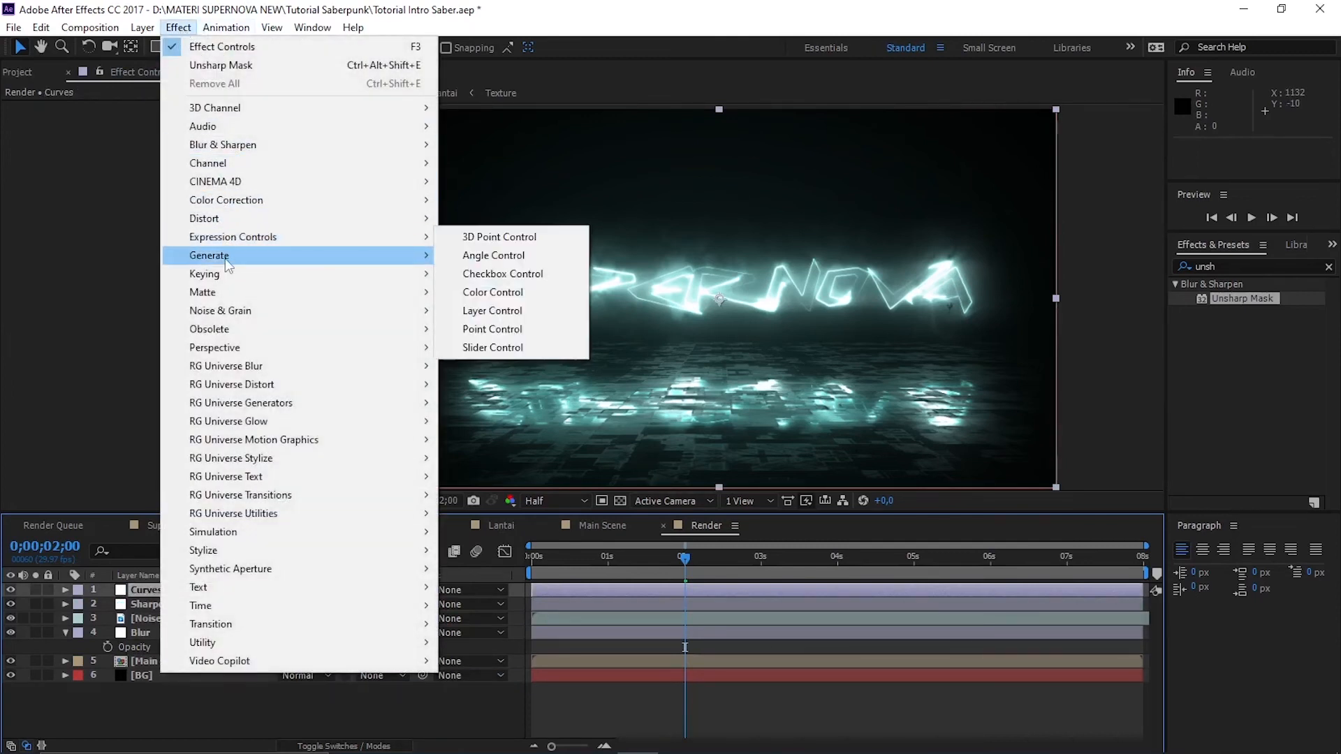
{"action": "mouse_move", "coordinate": [234, 202]}
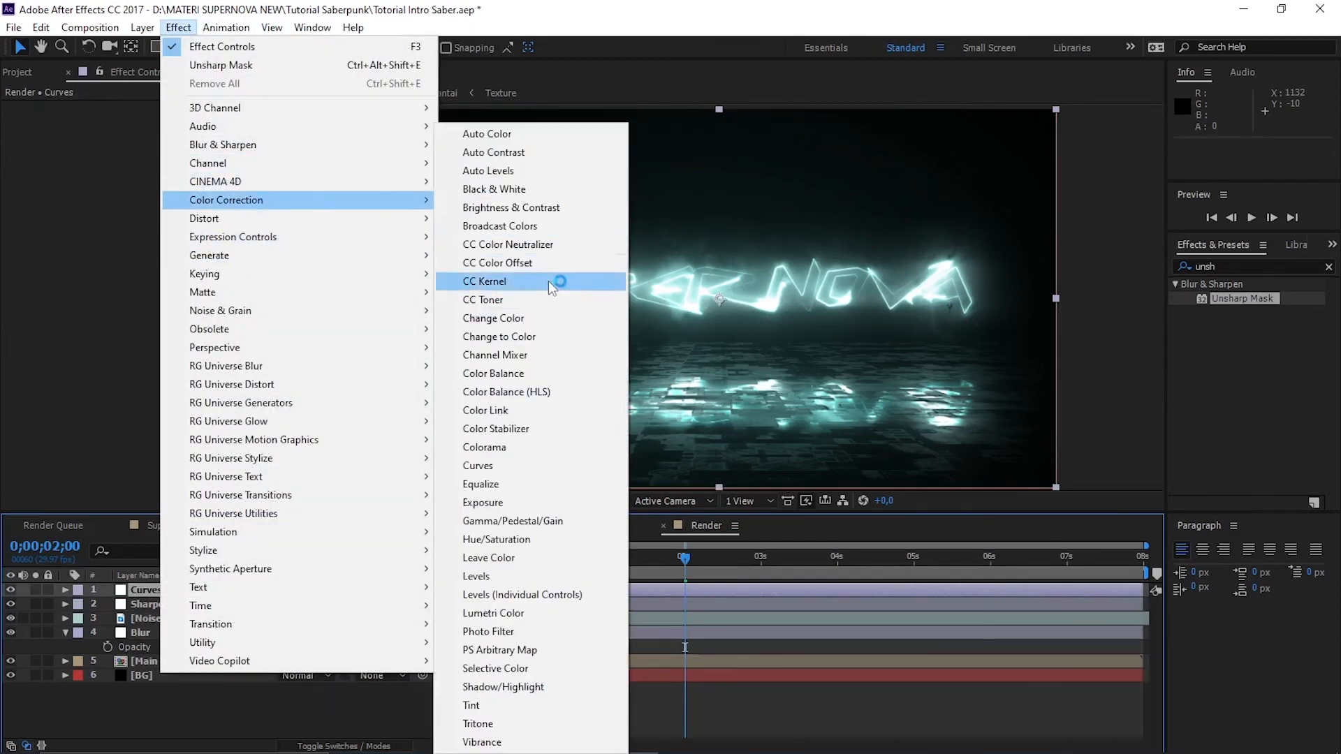
{"action": "left_click", "coordinate": [497, 463]}
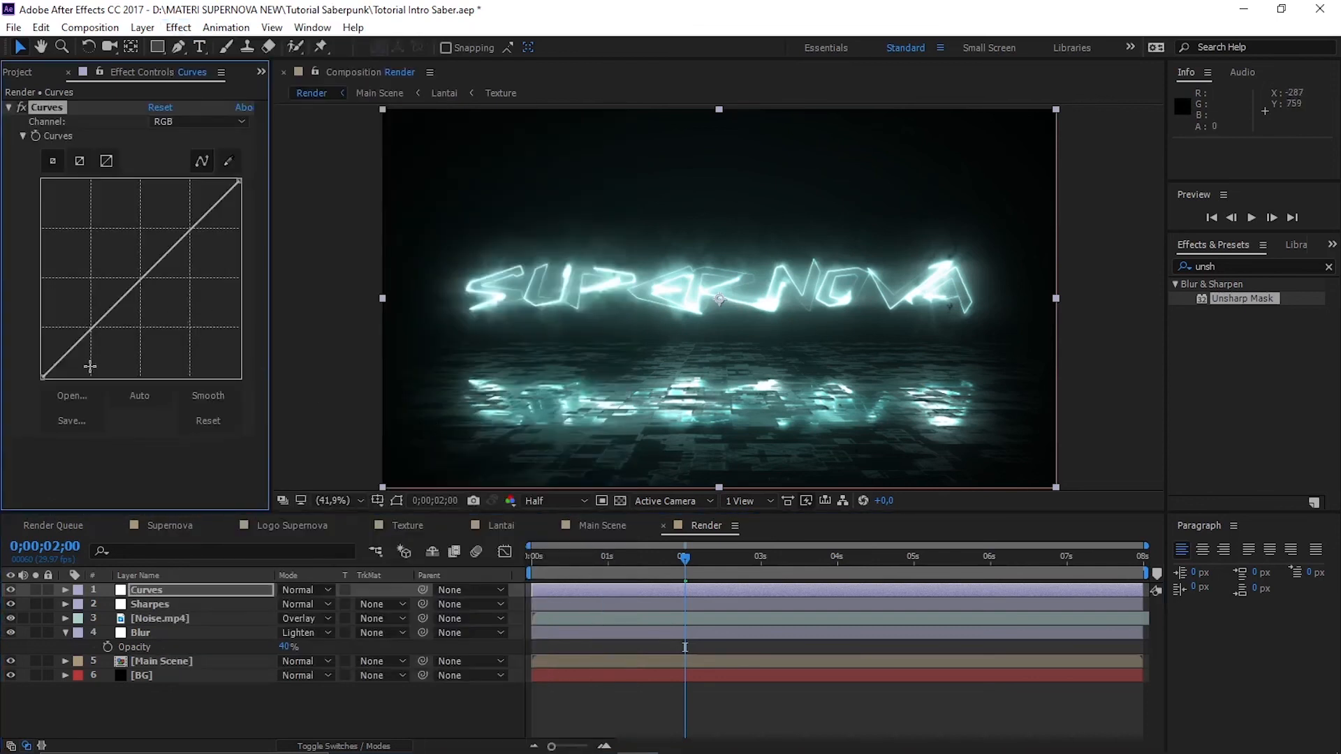
{"action": "left_click_drag", "start_coordinate": [197, 230], "coordinate": [188, 221]}
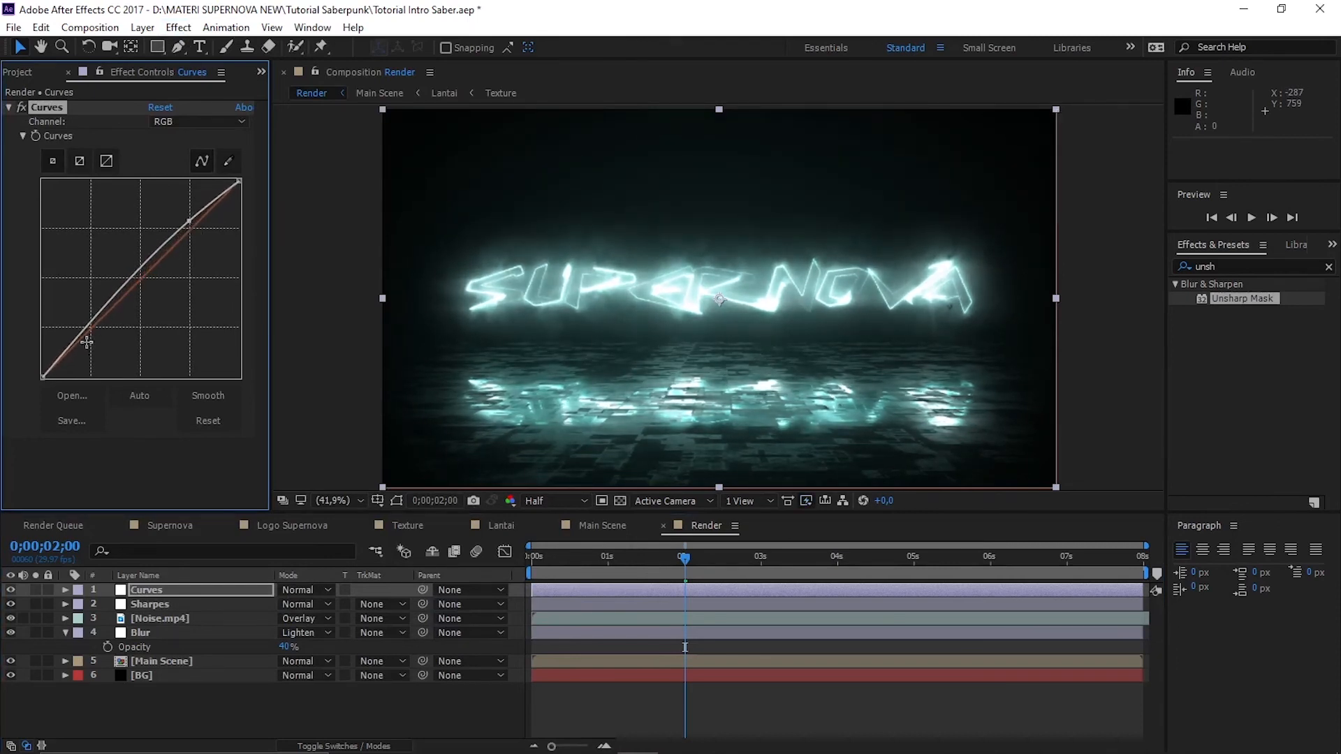
{"action": "left_click_drag", "start_coordinate": [85, 331], "coordinate": [90, 339]}
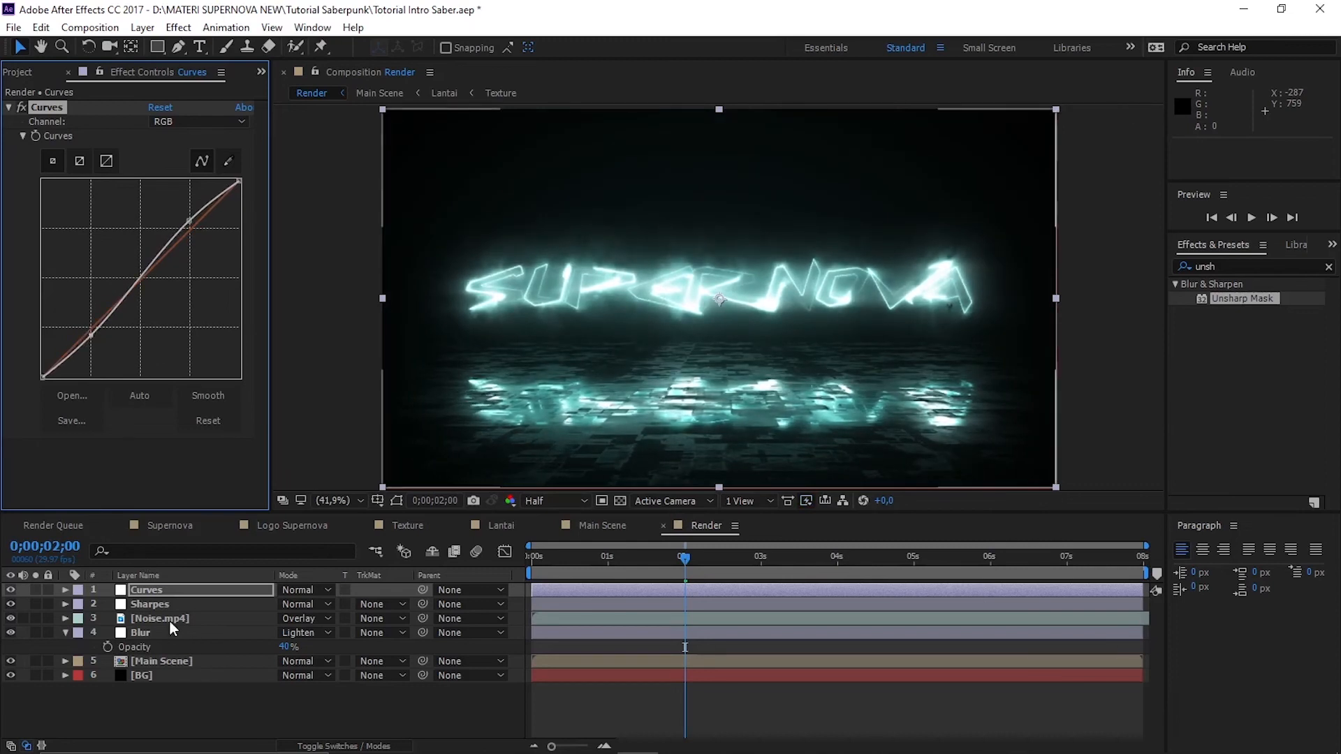
Open the Logo Supernova composition and show the Saber effect settings of its Supernova layer
{"action": "left_click", "coordinate": [20, 72]}
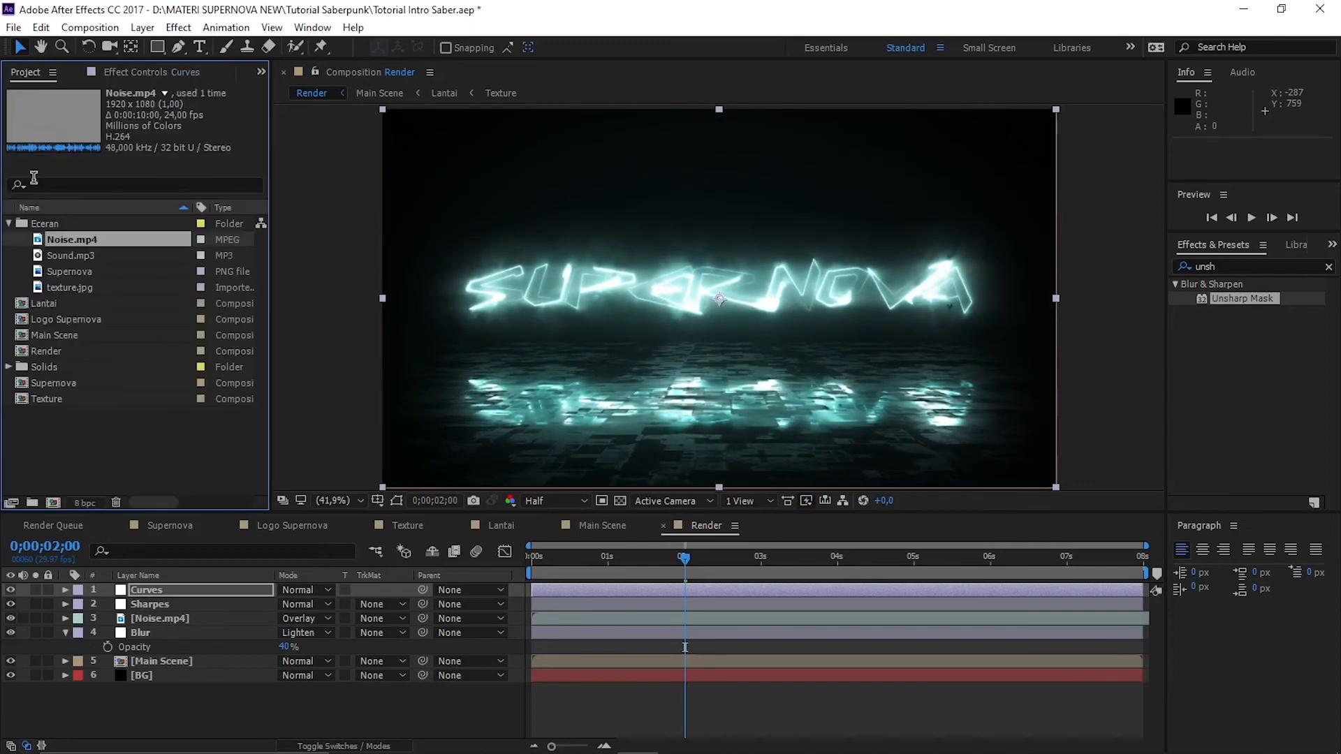
{"action": "double_click", "coordinate": [56, 317]}
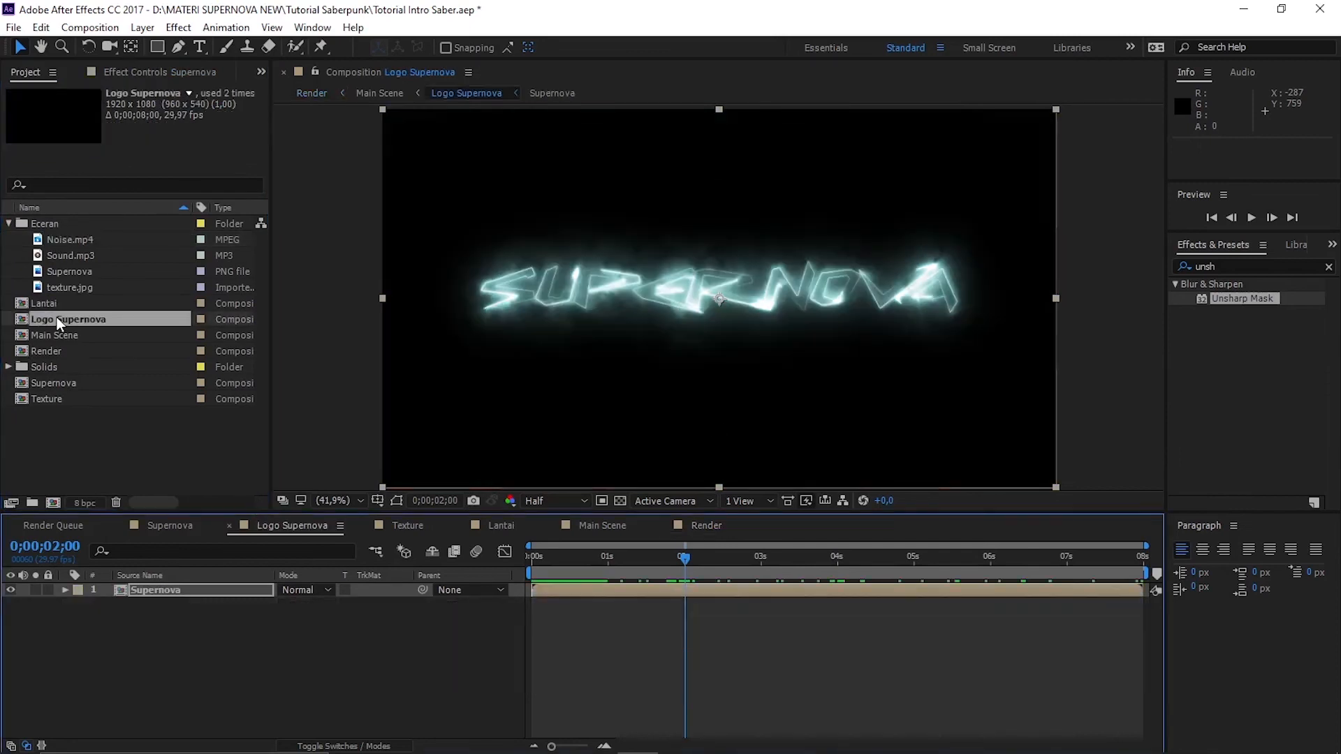
{"action": "left_click", "coordinate": [159, 588]}
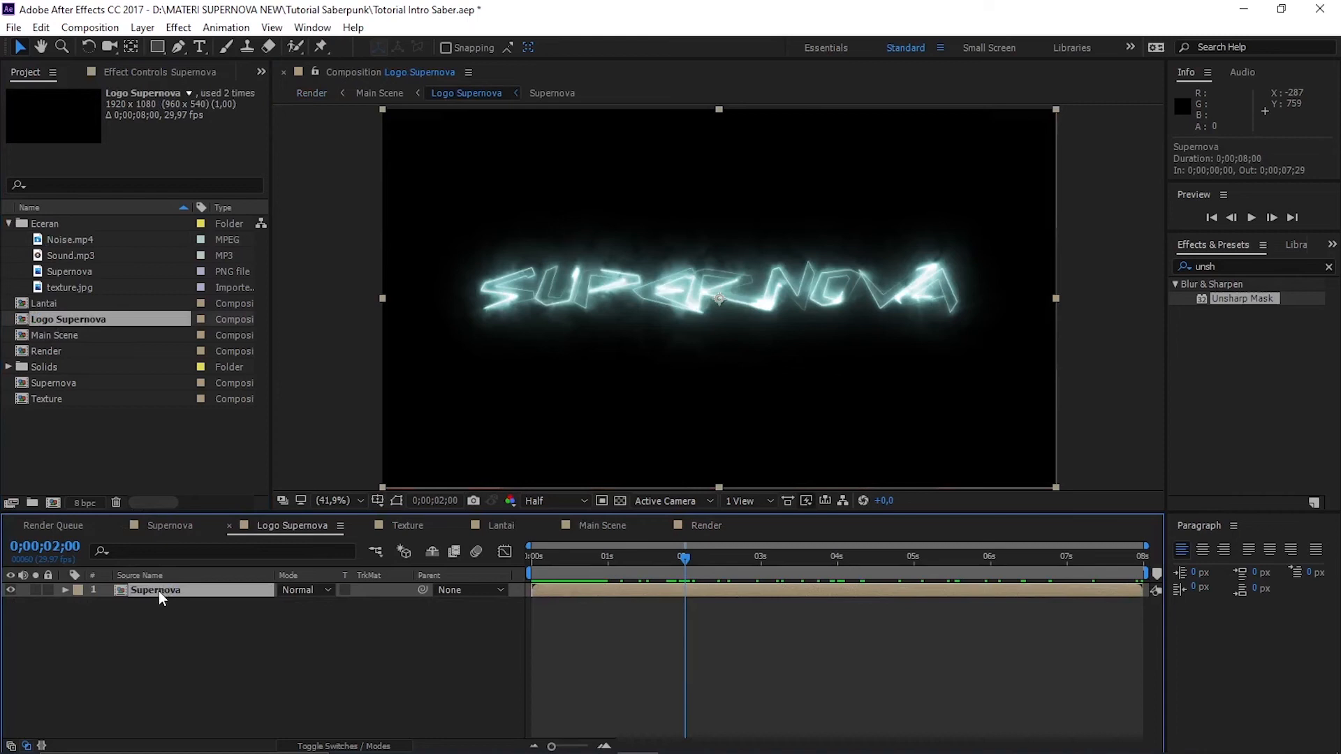
{"action": "left_click", "coordinate": [158, 636]}
{"action": "left_click", "coordinate": [166, 593]}
{"action": "left_click", "coordinate": [162, 70]}
Change the Saber Glow Color of the Supernova layer to purple 663094
{"action": "left_click", "coordinate": [158, 150]}
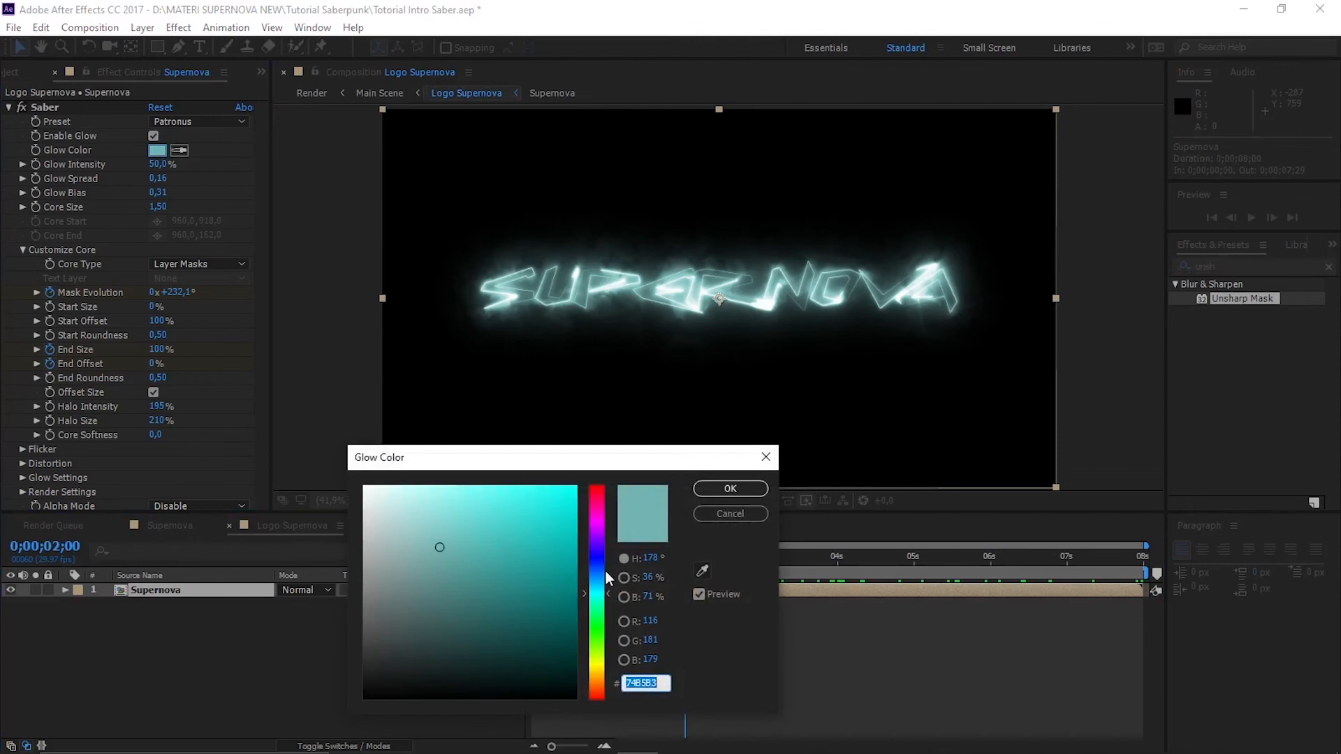
{"action": "left_click_drag", "start_coordinate": [609, 593], "coordinate": [606, 522]}
{"action": "left_click_drag", "start_coordinate": [533, 558], "coordinate": [525, 563]}
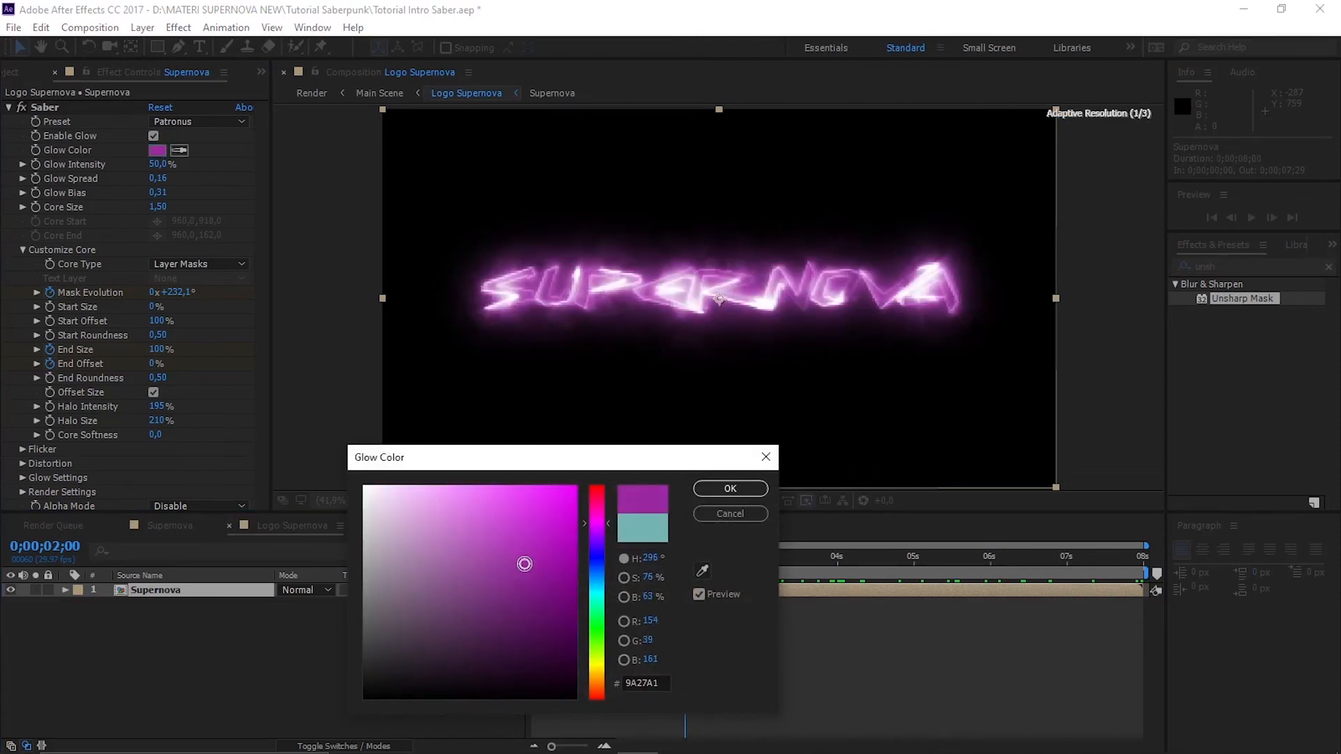
{"action": "left_click", "coordinate": [536, 594]}
{"action": "left_click_drag", "start_coordinate": [536, 594], "coordinate": [507, 575]}
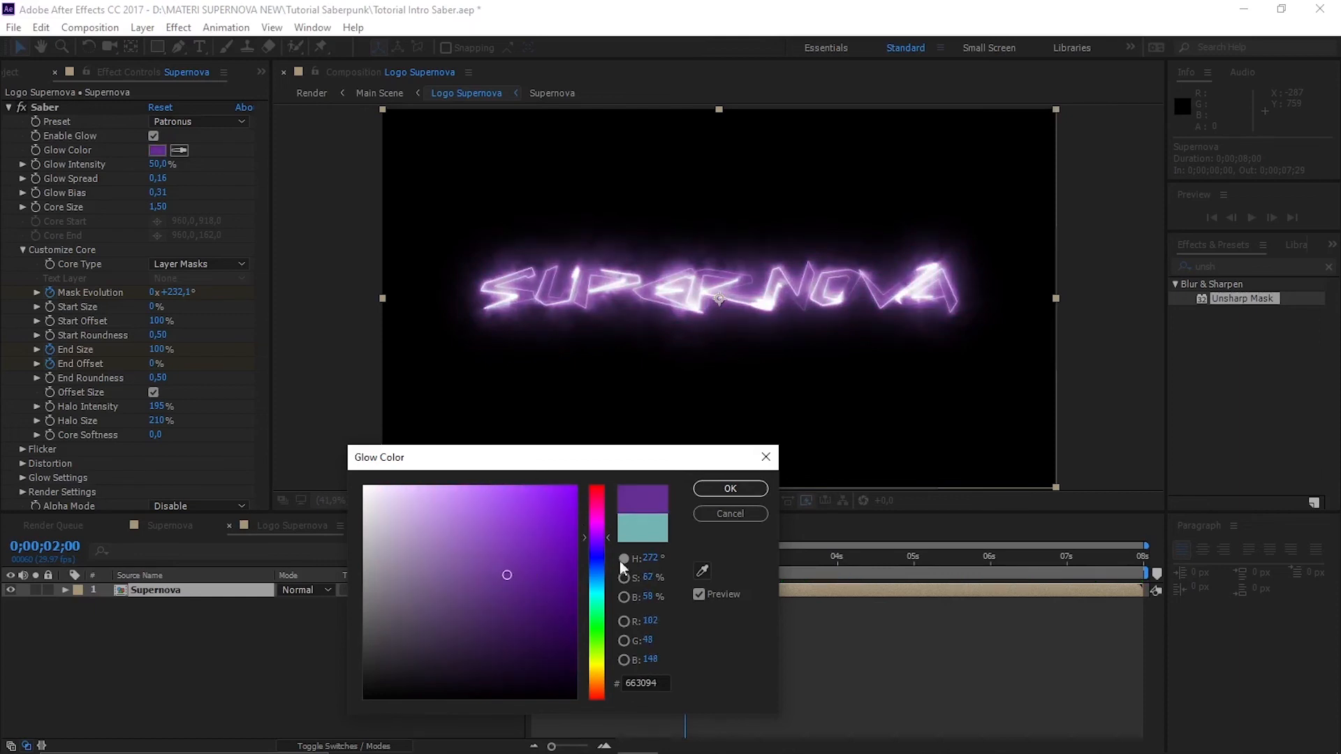
{"action": "left_click", "coordinate": [711, 491]}
Return to the Render composition, add a new adjustment layer at the top and name it Light
{"action": "left_click", "coordinate": [696, 529]}
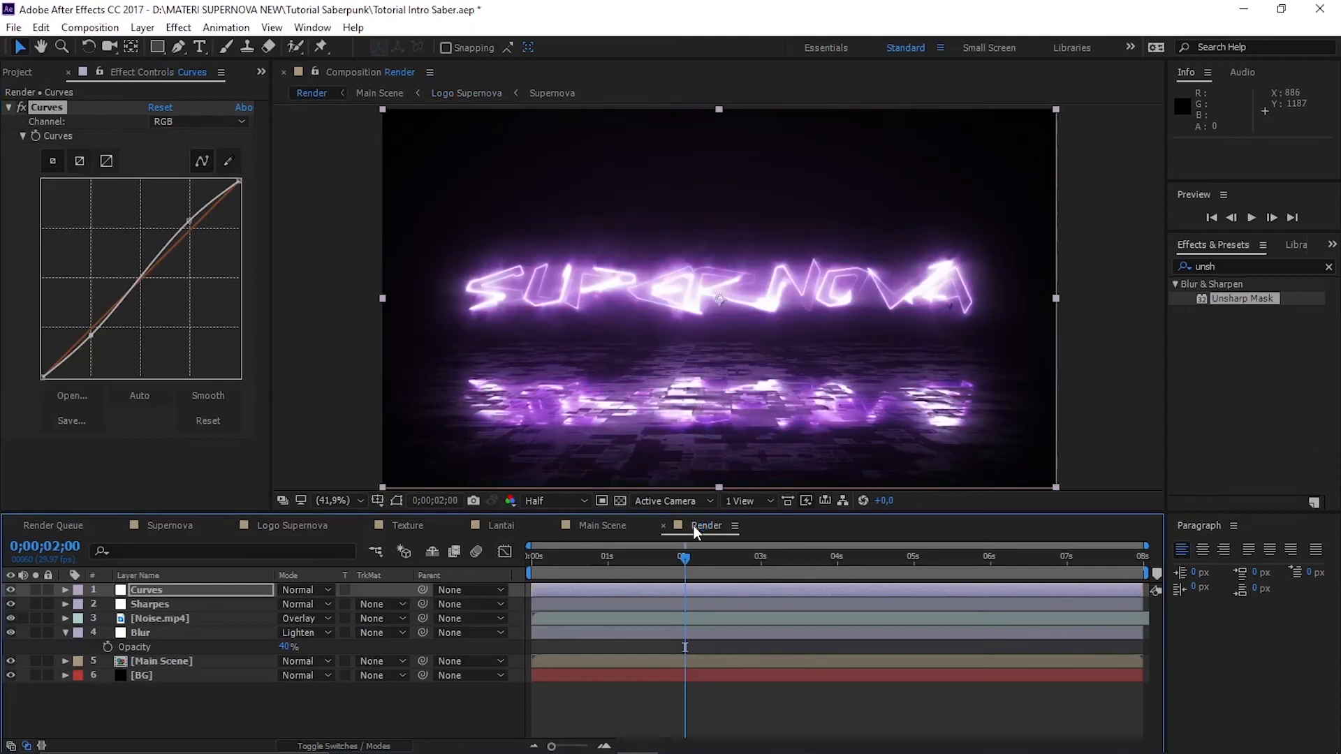
{"action": "left_click", "coordinate": [8, 106]}
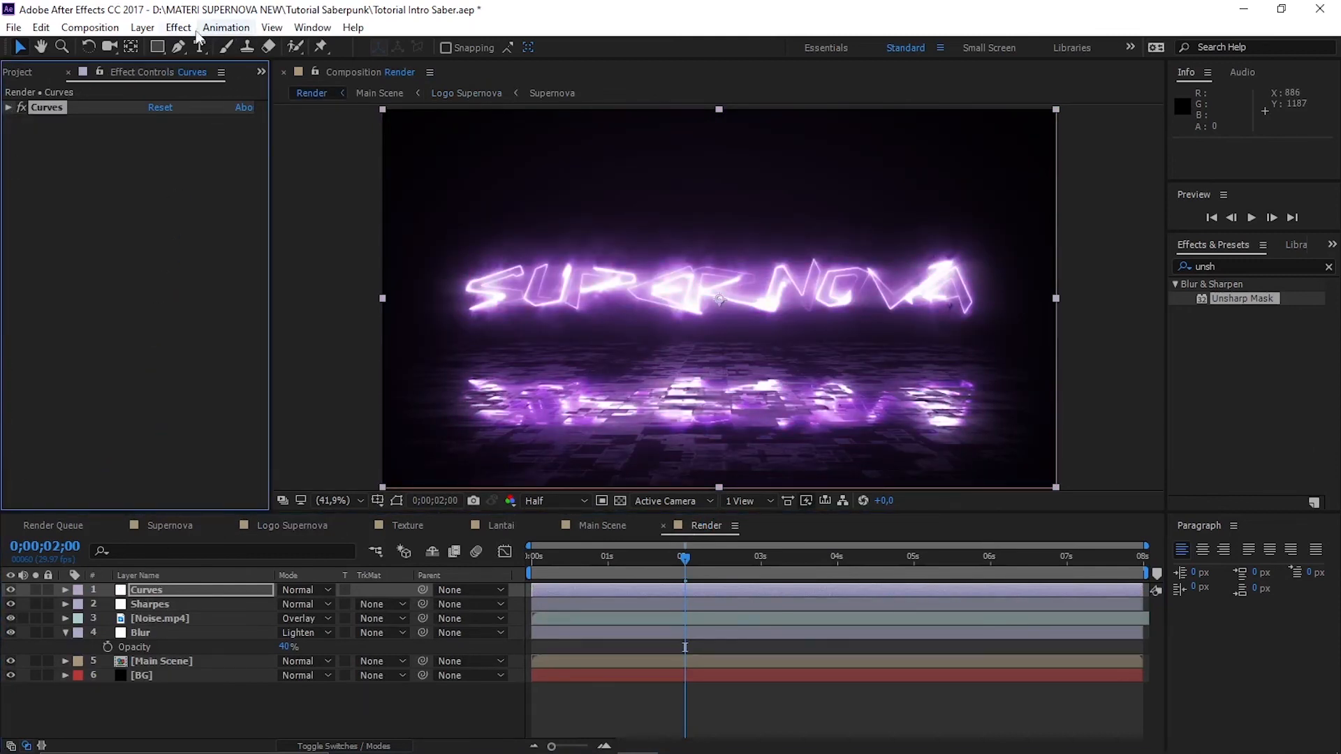
{"action": "left_click", "coordinate": [142, 28]}
{"action": "mouse_move", "coordinate": [164, 46]}
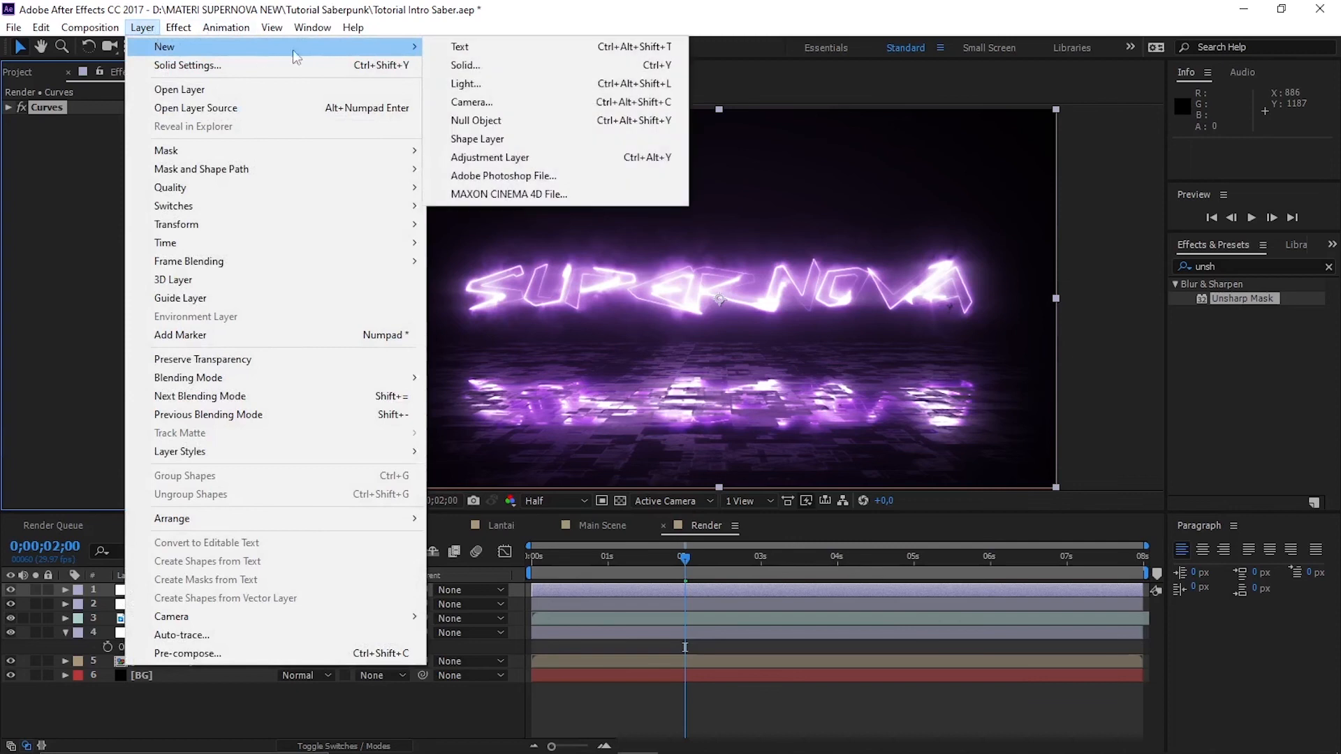
{"action": "left_click", "coordinate": [500, 157]}
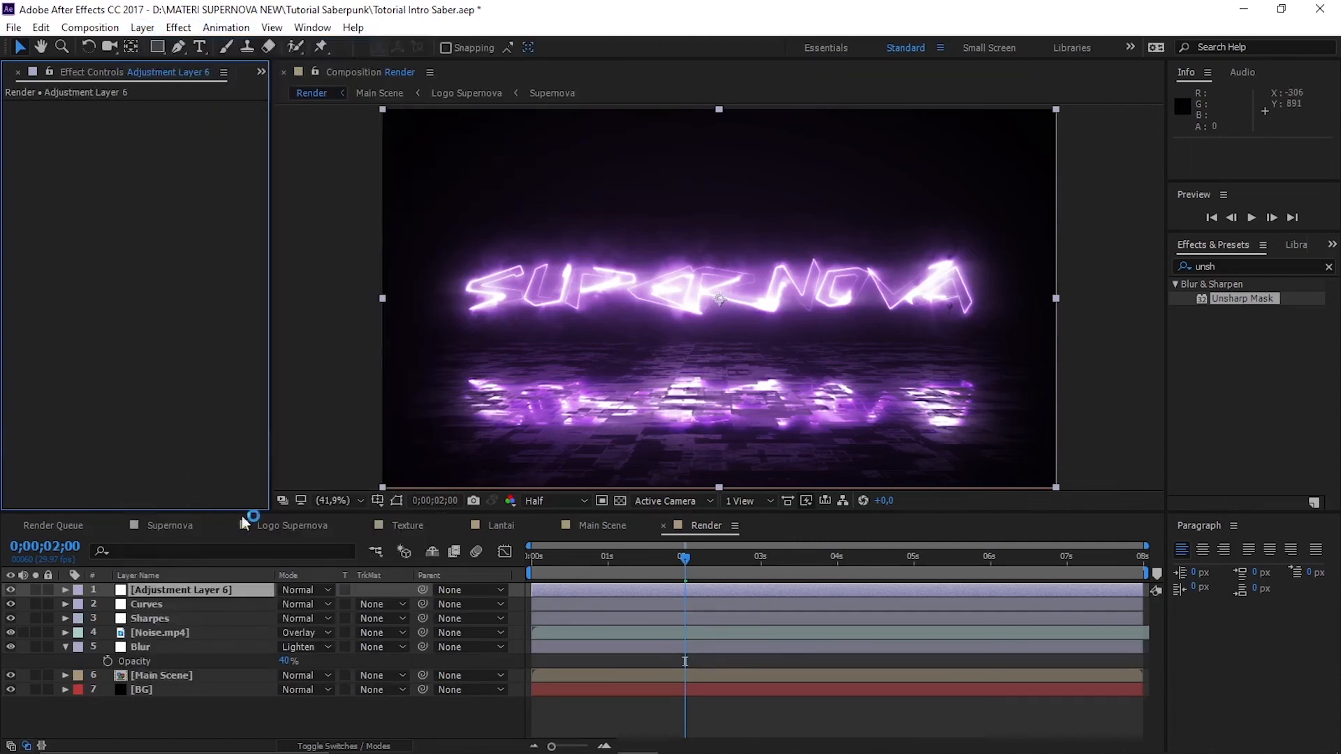
{"action": "right_click", "coordinate": [216, 589]}
{"action": "left_click", "coordinate": [258, 742]}
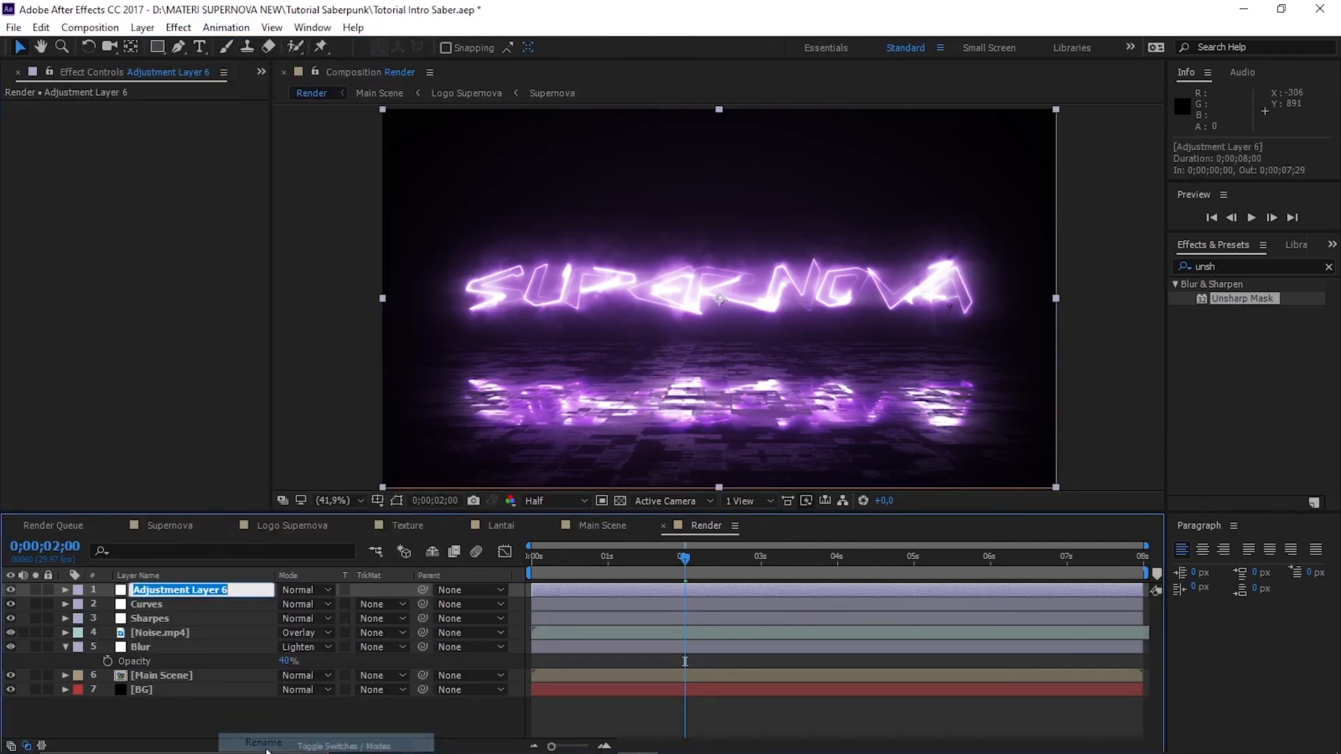
{"action": "type", "text": "Ligh"}
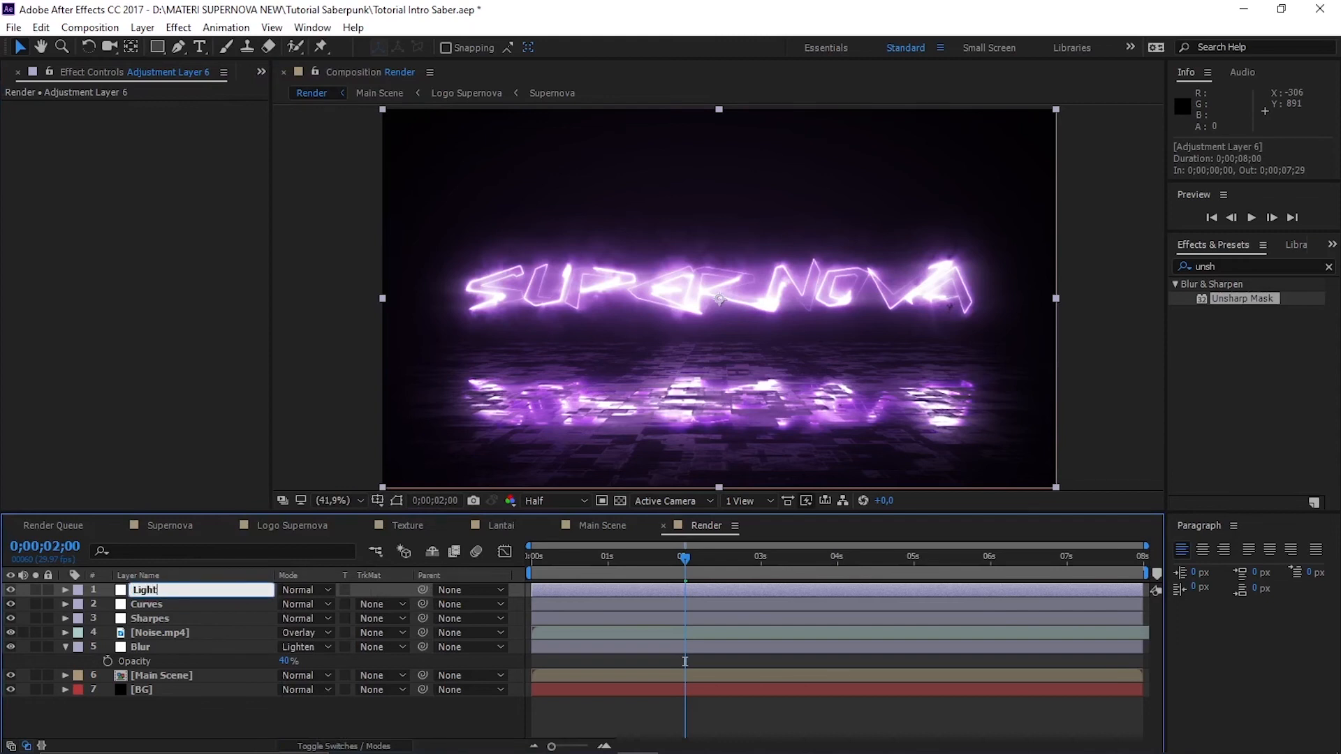
{"action": "type", "text": "t"}
{"action": "key", "text": "Return"}
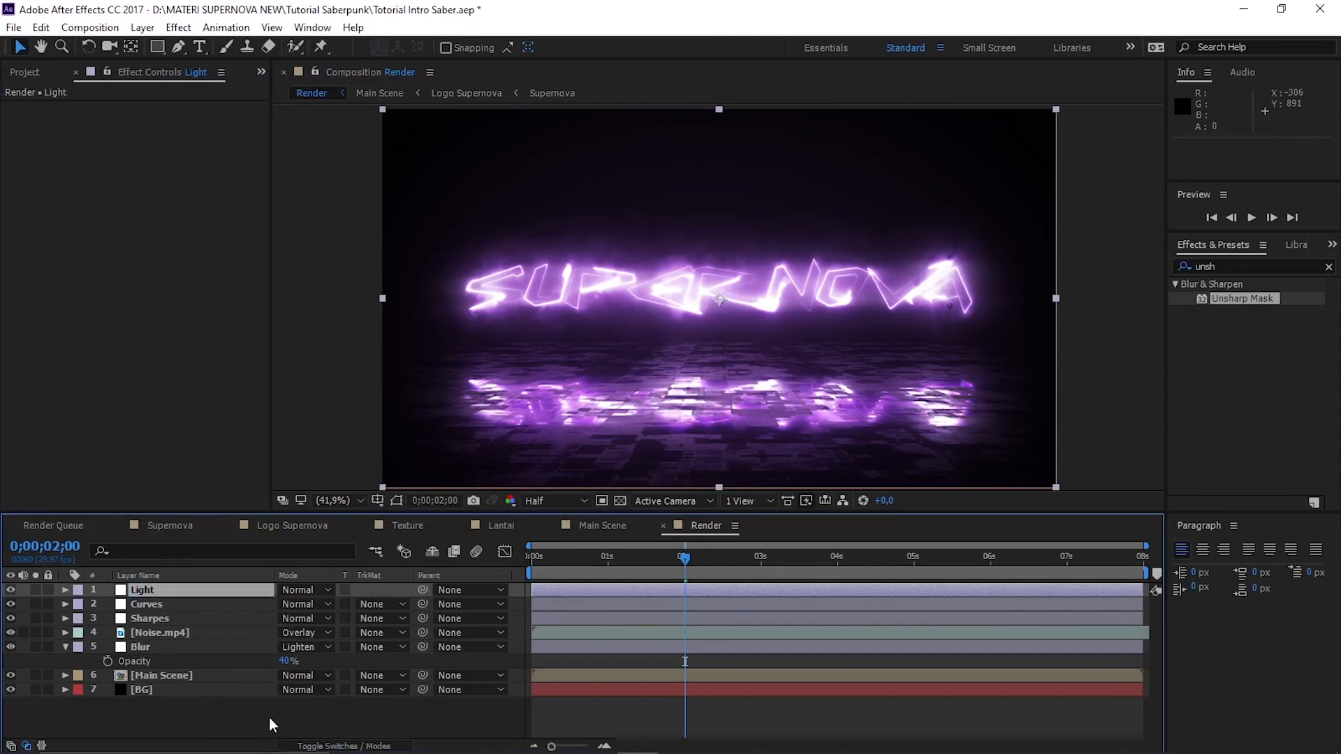
Find the Gradient Ramp effect and apply it to the Light layer
{"action": "left_click", "coordinate": [1329, 267]}
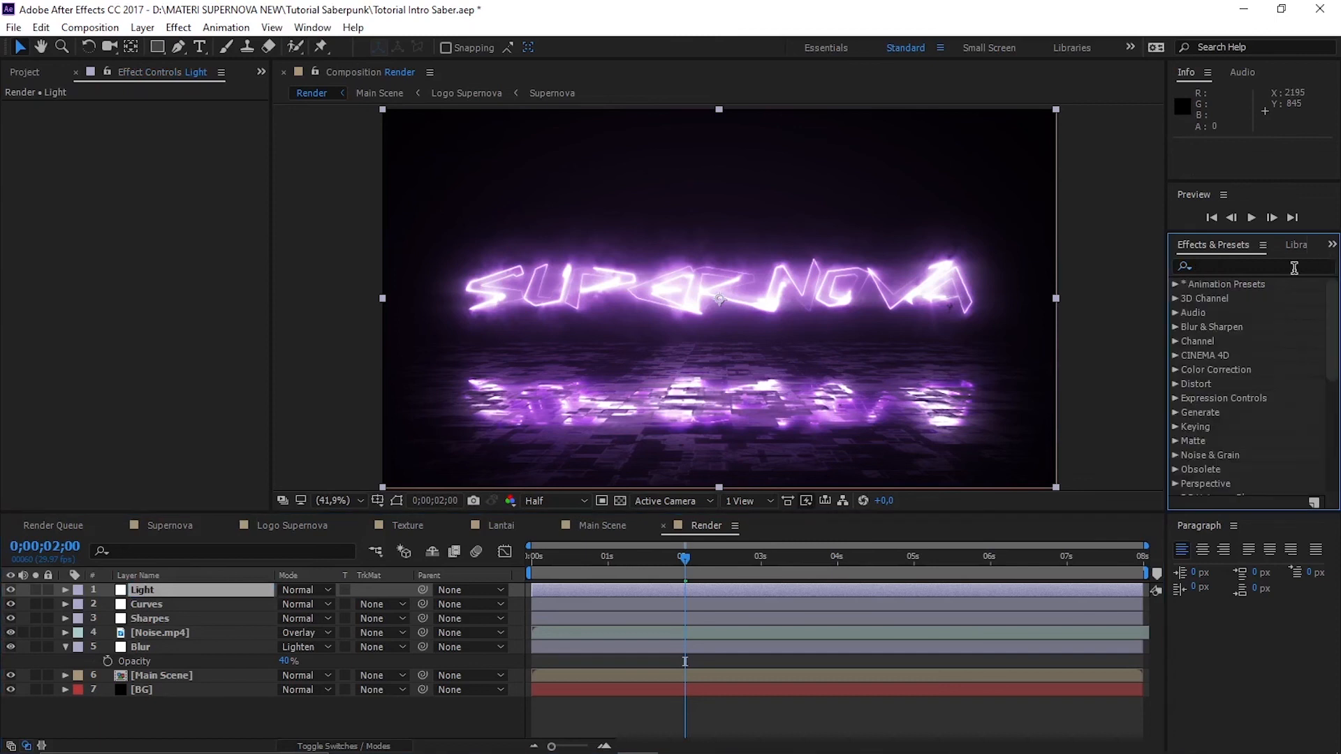
{"action": "type", "text": "ramp"}
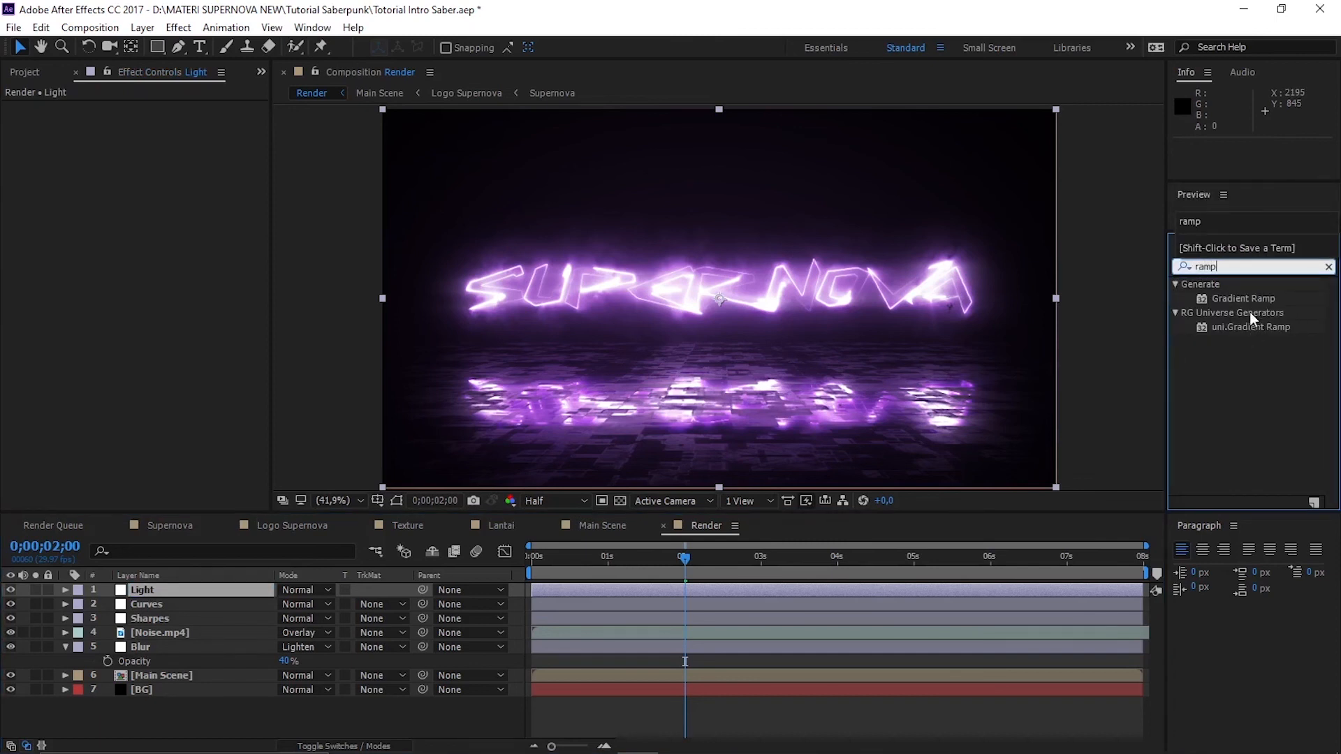
{"action": "left_click_drag", "start_coordinate": [1253, 299], "coordinate": [160, 588]}
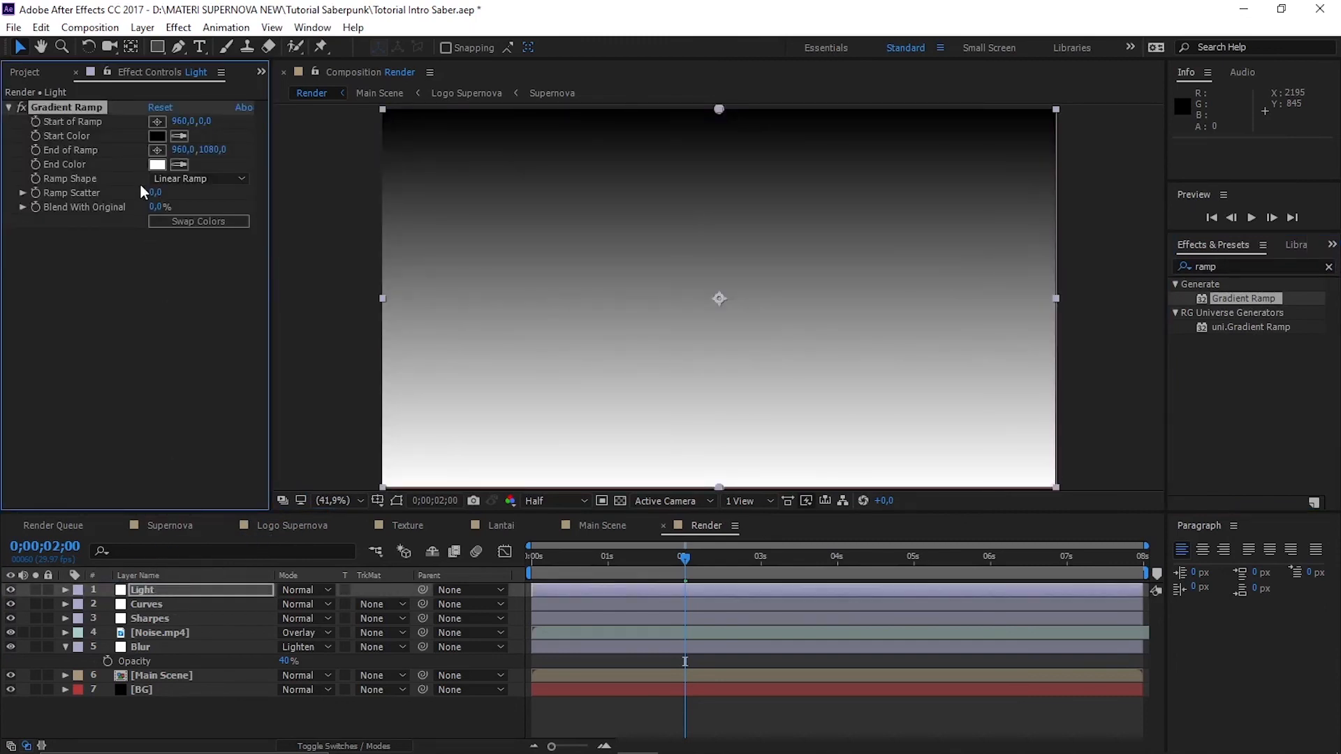
Place the Start of Ramp at the frame's upper-left corner, make the shape Radial Ramp and swap the gradient colors
{"action": "left_click", "coordinate": [157, 120]}
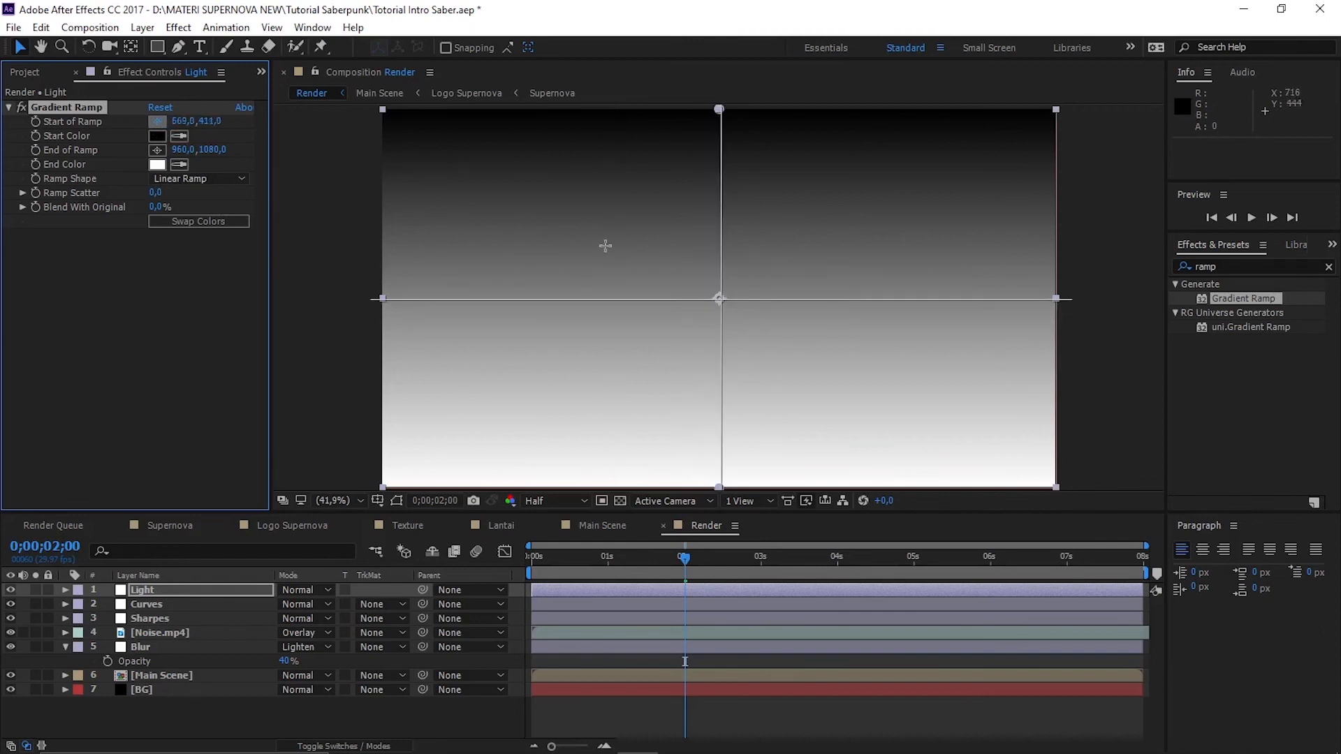
{"action": "left_click", "coordinate": [381, 111]}
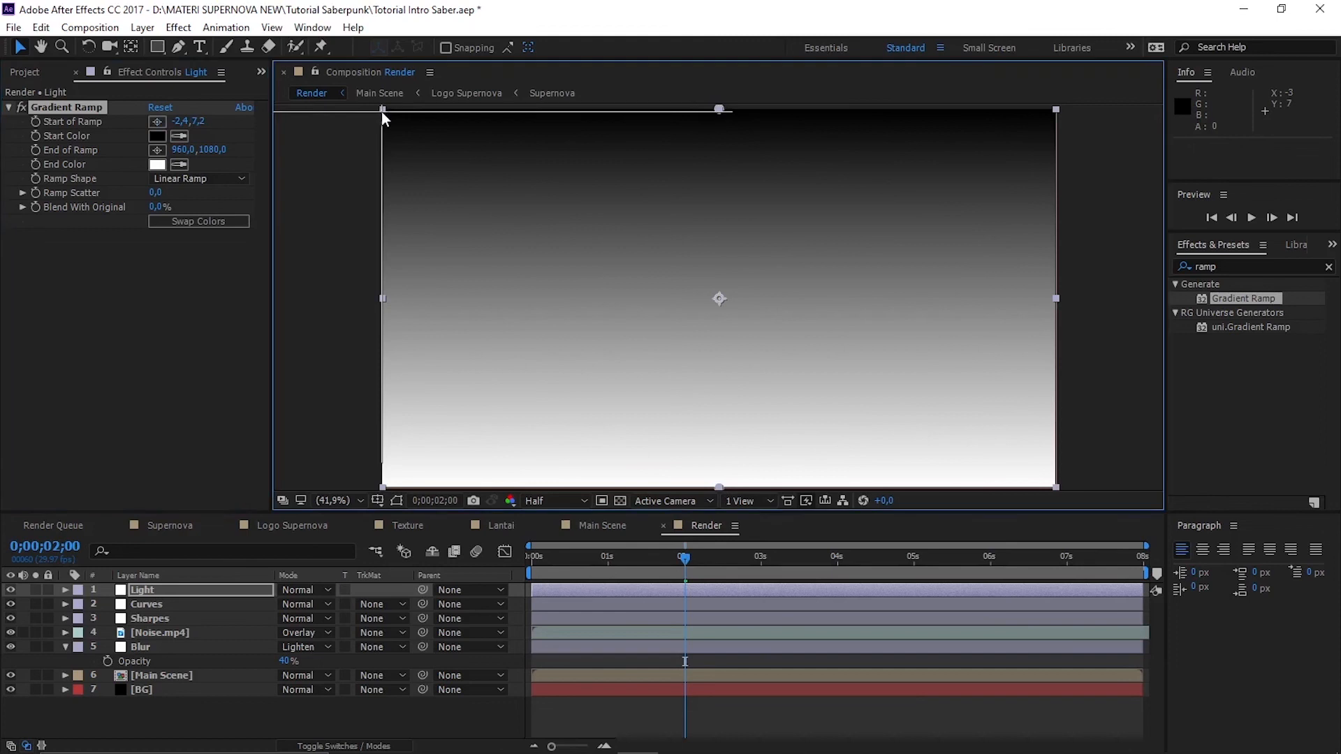
{"action": "left_click", "coordinate": [166, 180]}
{"action": "left_click", "coordinate": [174, 215]}
{"action": "left_click", "coordinate": [182, 224]}
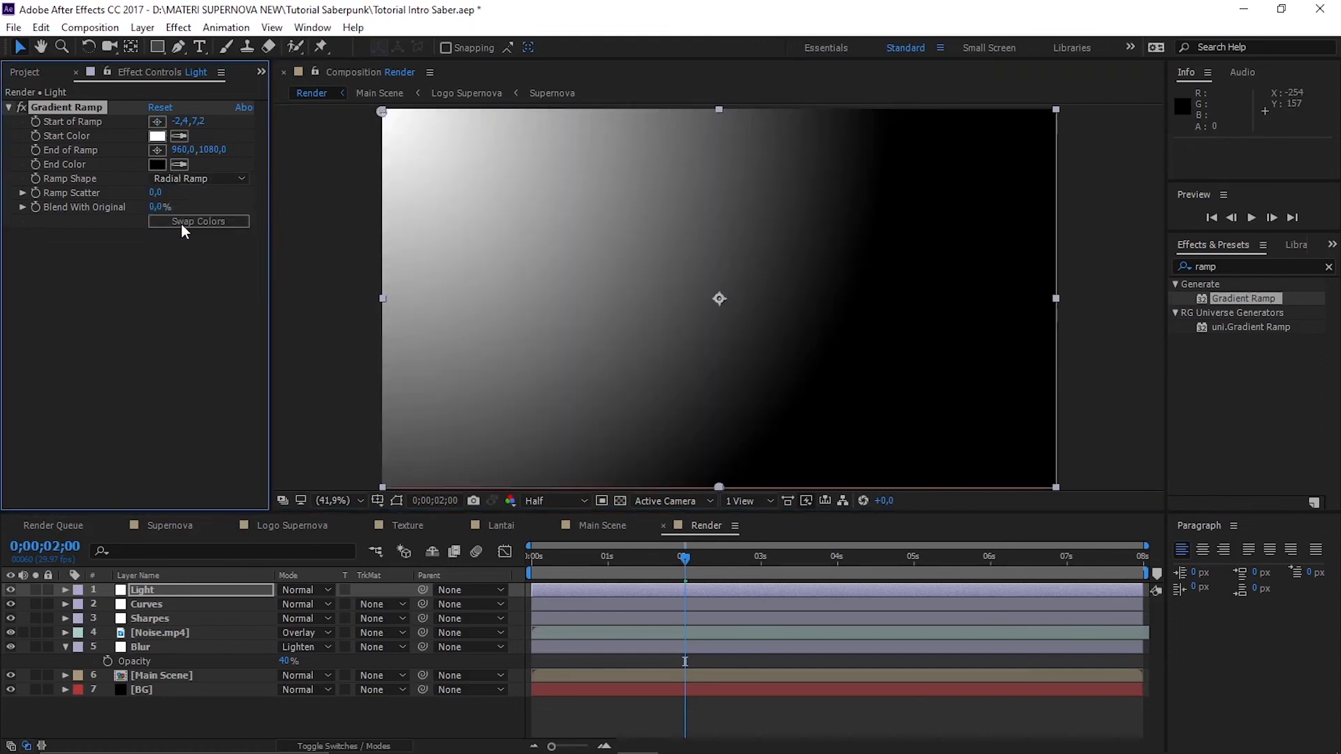
Set the Gradient Ramp start color to a very dark purple and the Light layer's blending mode to Lighten
{"action": "left_click", "coordinate": [158, 137]}
{"action": "left_click", "coordinate": [592, 535]}
{"action": "mouse_move", "coordinate": [555, 535]}
{"action": "left_mouse_down"}
{"action": "mouse_move", "coordinate": [523, 646]}
{"action": "mouse_move", "coordinate": [505, 633]}
{"action": "mouse_move", "coordinate": [447, 655]}
{"action": "left_mouse_up"}
{"action": "left_click", "coordinate": [730, 489]}
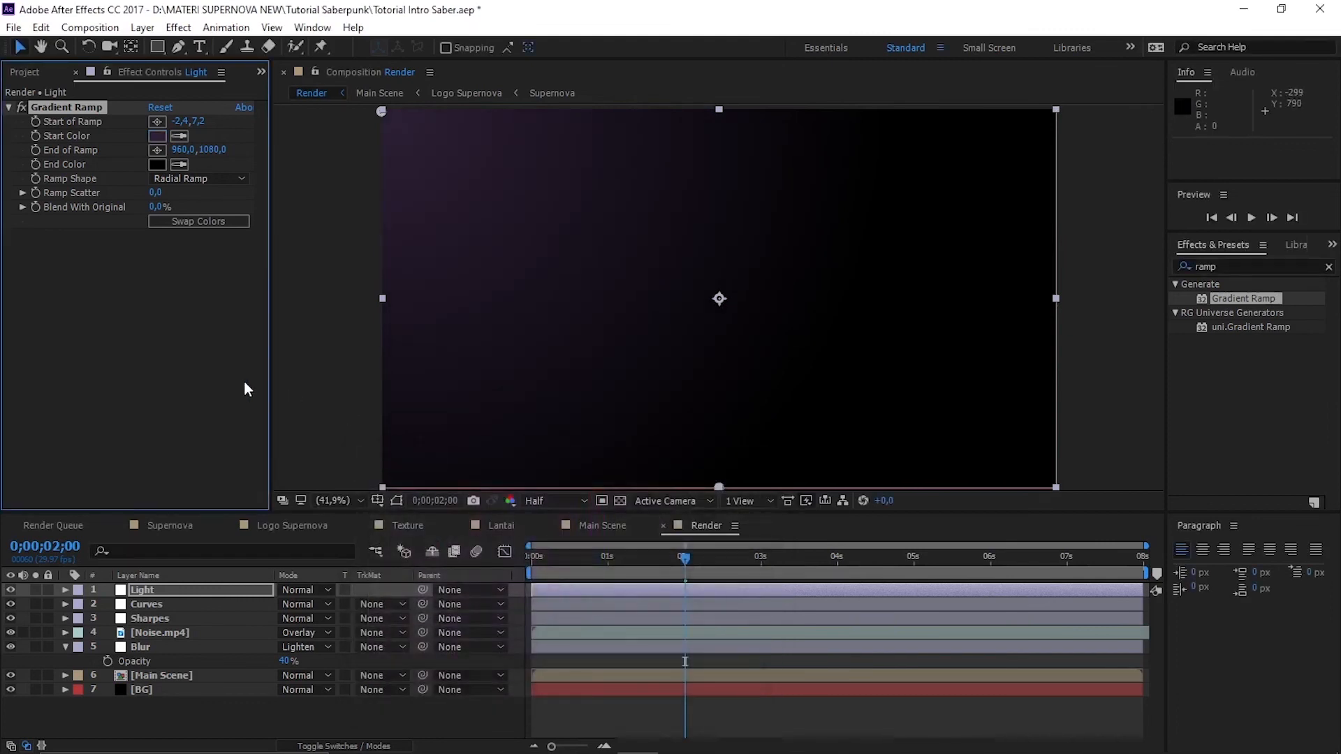
{"action": "left_click", "coordinate": [328, 590]}
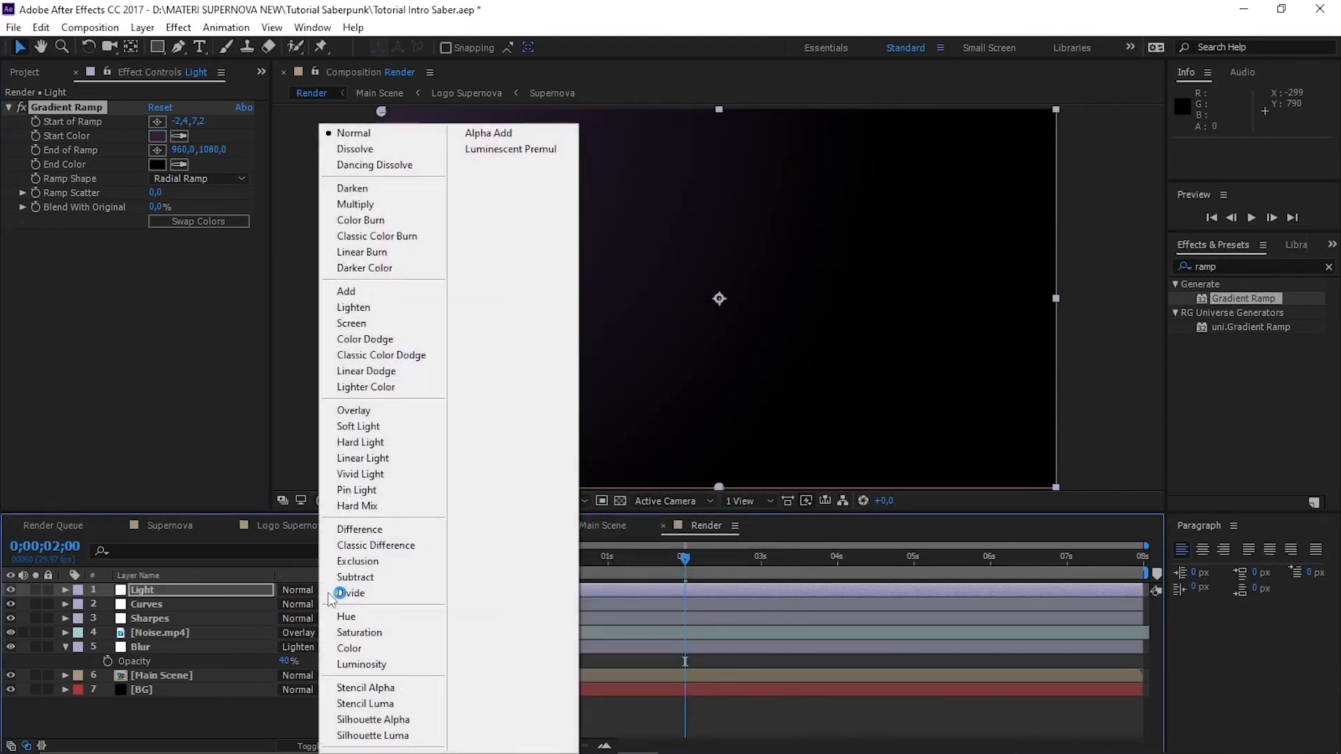
{"action": "left_click", "coordinate": [391, 307]}
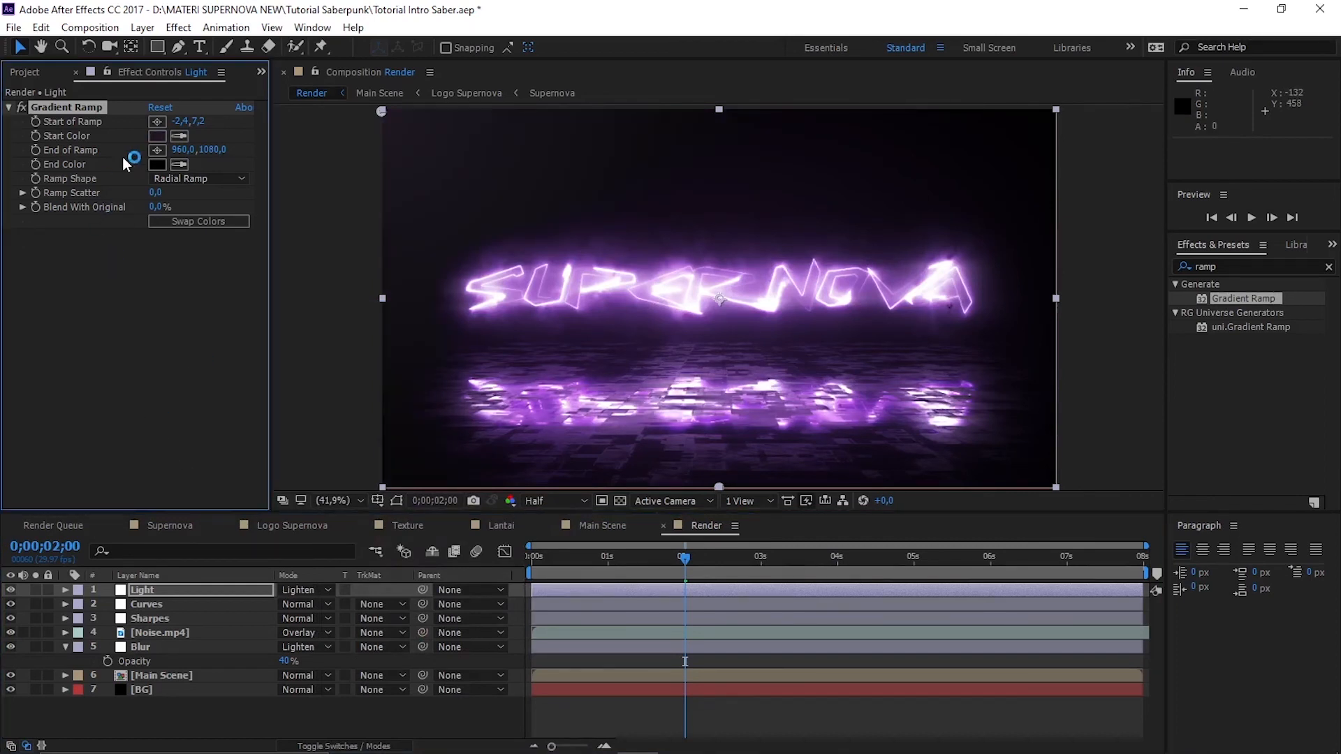
Fine-tune the Gradient Ramp start color to dark violet 2C2332
{"action": "left_click", "coordinate": [156, 137]}
{"action": "left_click_drag", "start_coordinate": [418, 656], "coordinate": [428, 656]}
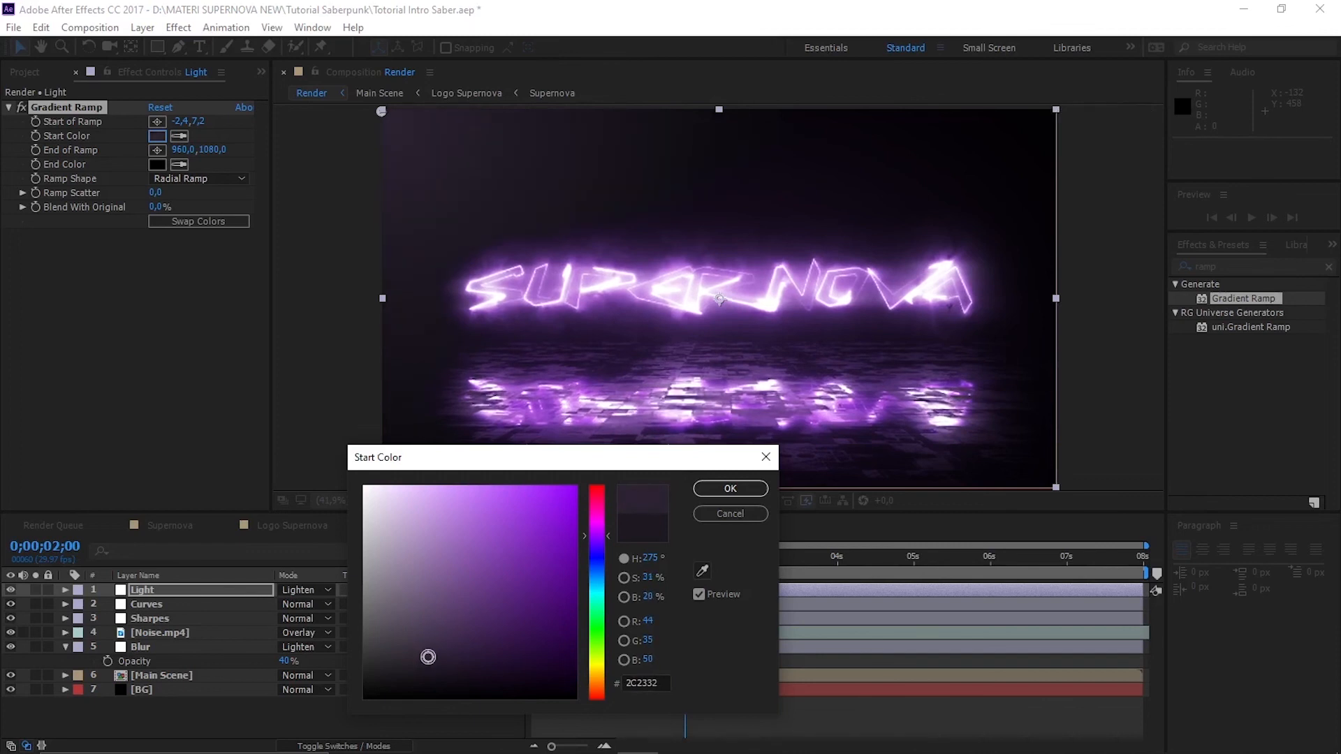
{"action": "left_click", "coordinate": [728, 488]}
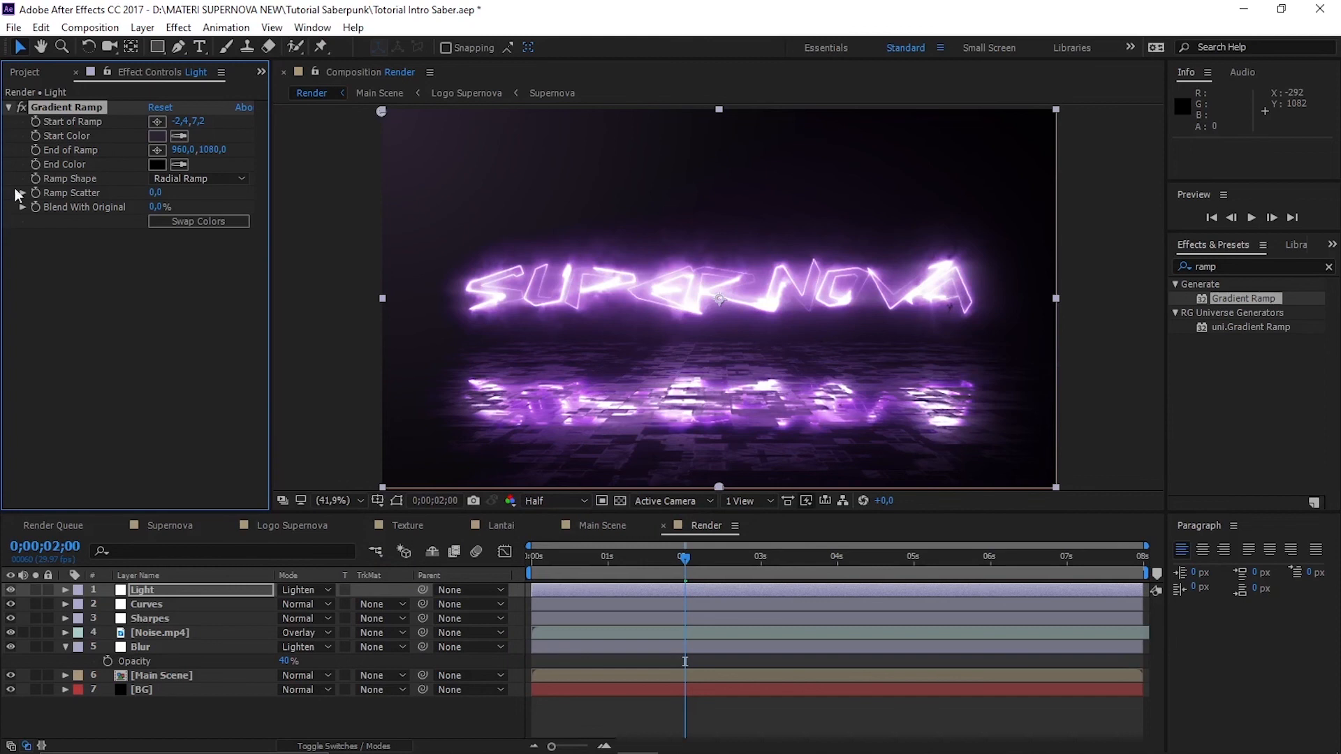
Add Sound.mp3 from the project files as the bottom layer of the Render composition
{"action": "left_click", "coordinate": [37, 67]}
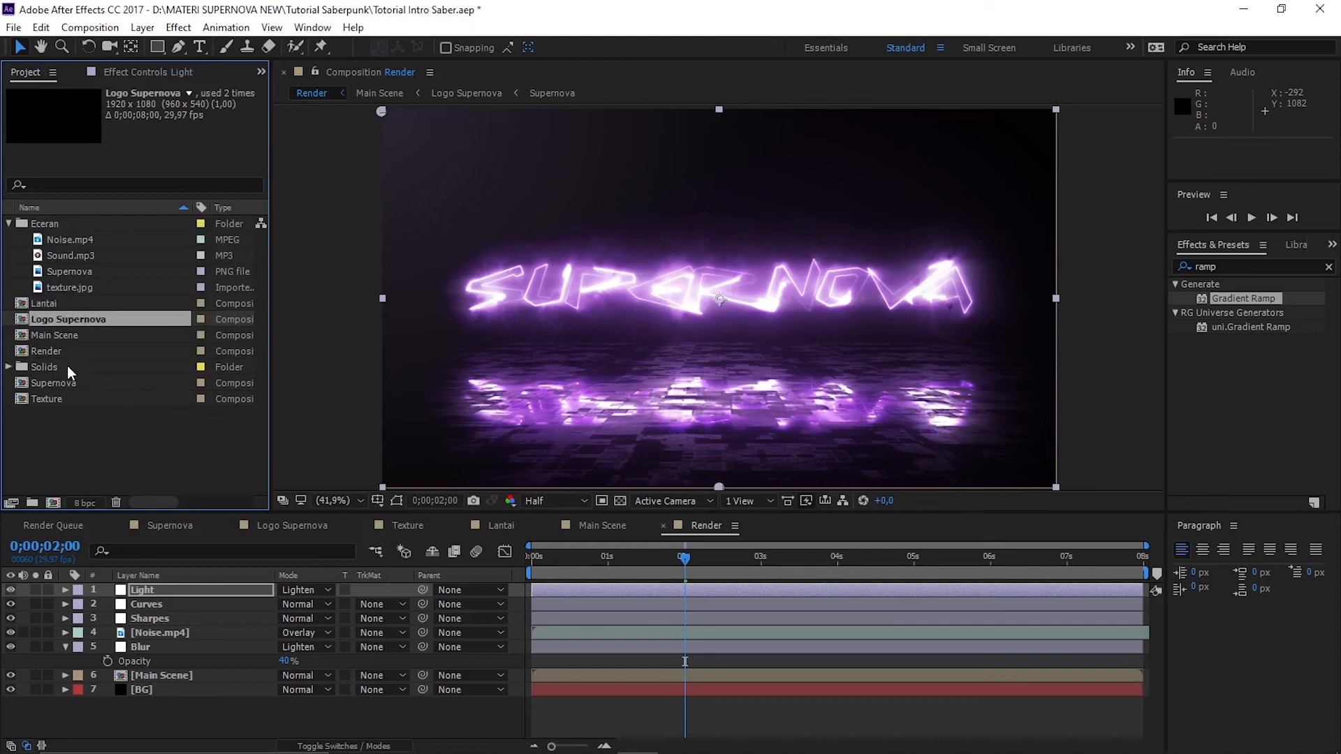
{"action": "left_click", "coordinate": [63, 253]}
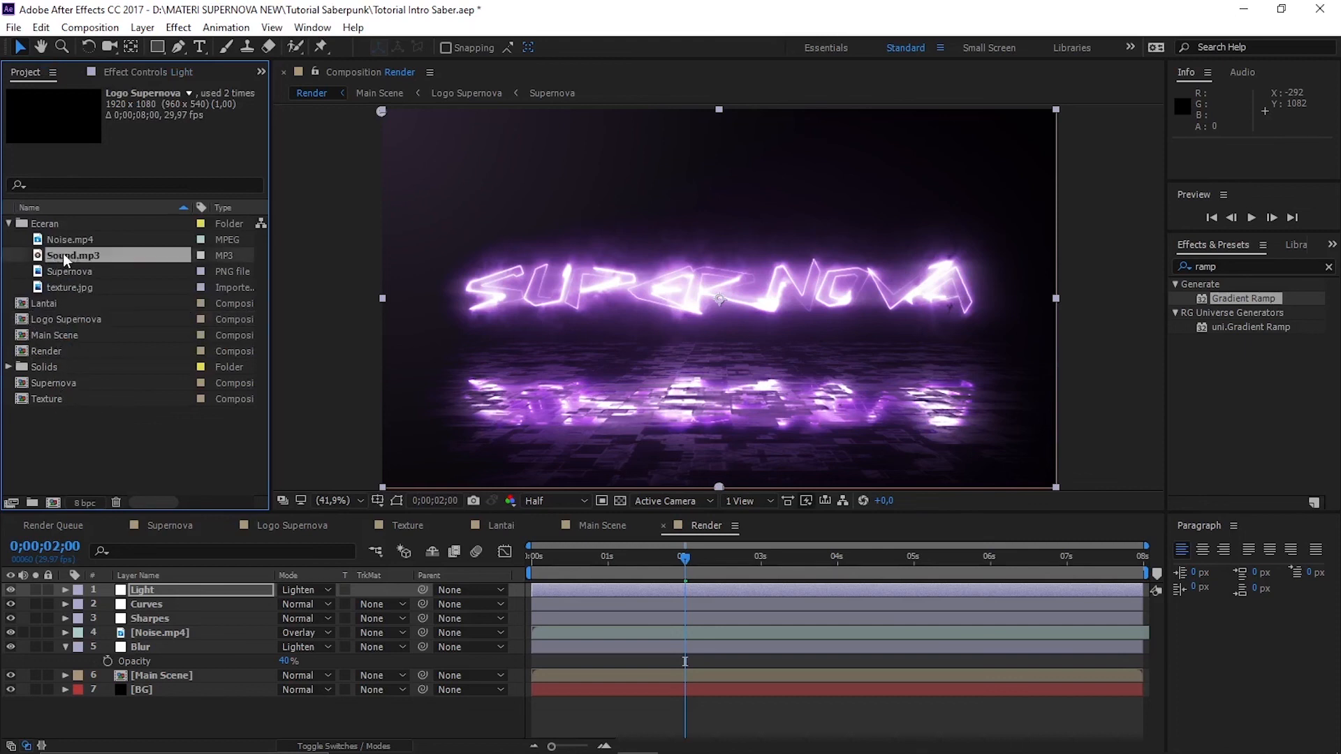
{"action": "left_click_drag", "start_coordinate": [60, 702], "coordinate": [60, 703]}
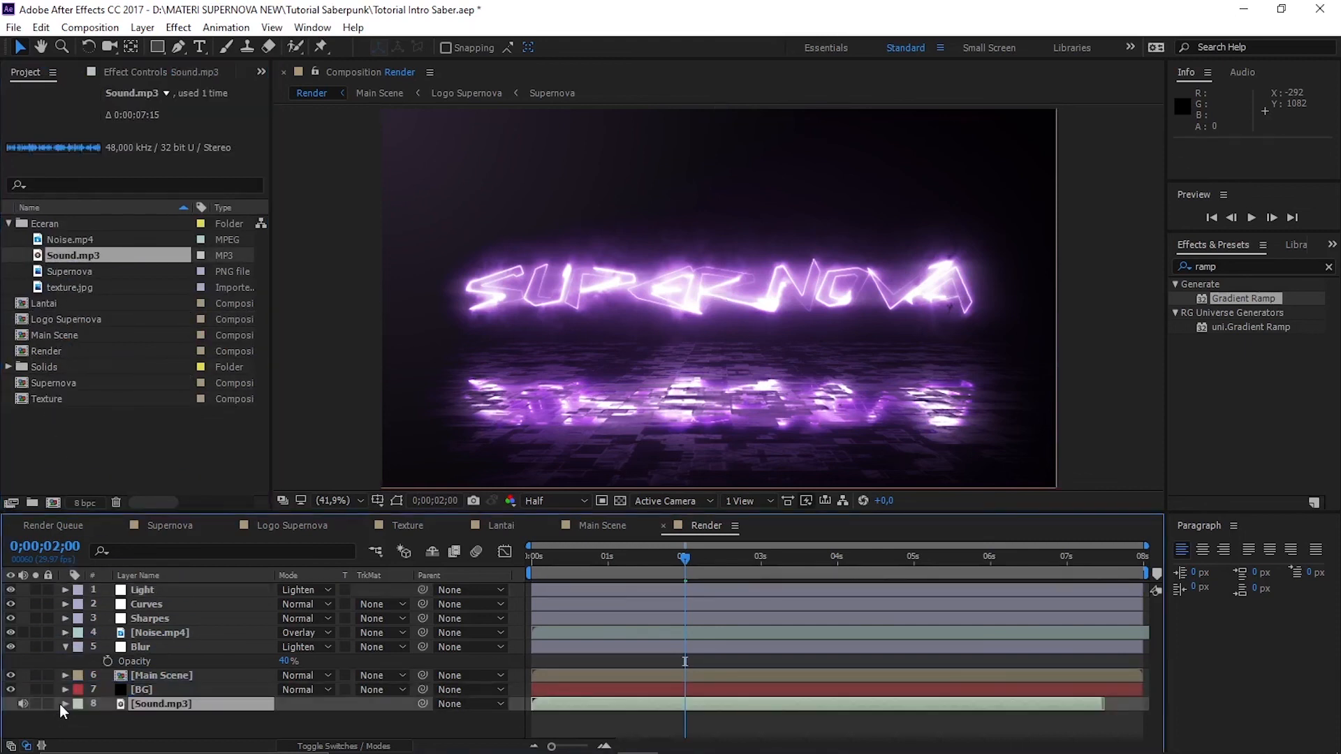
Trim every layer except Sound.mp3 to end at 0;00;07;14, matching the end of the sound
{"action": "left_click_drag", "start_coordinate": [711, 560], "coordinate": [1105, 572]}
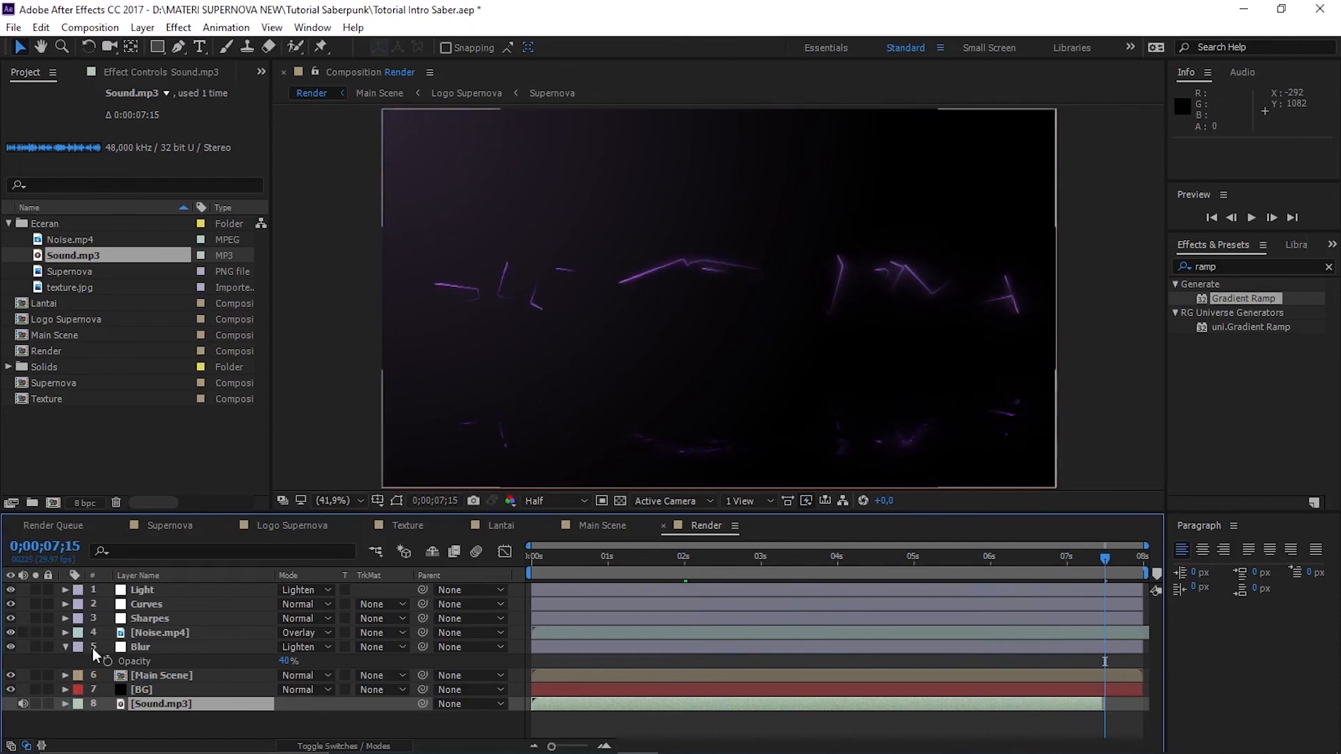
{"action": "left_click", "coordinate": [67, 647]}
{"action": "left_click", "coordinate": [95, 719]}
{"action": "key", "text": "ctrl+a"}
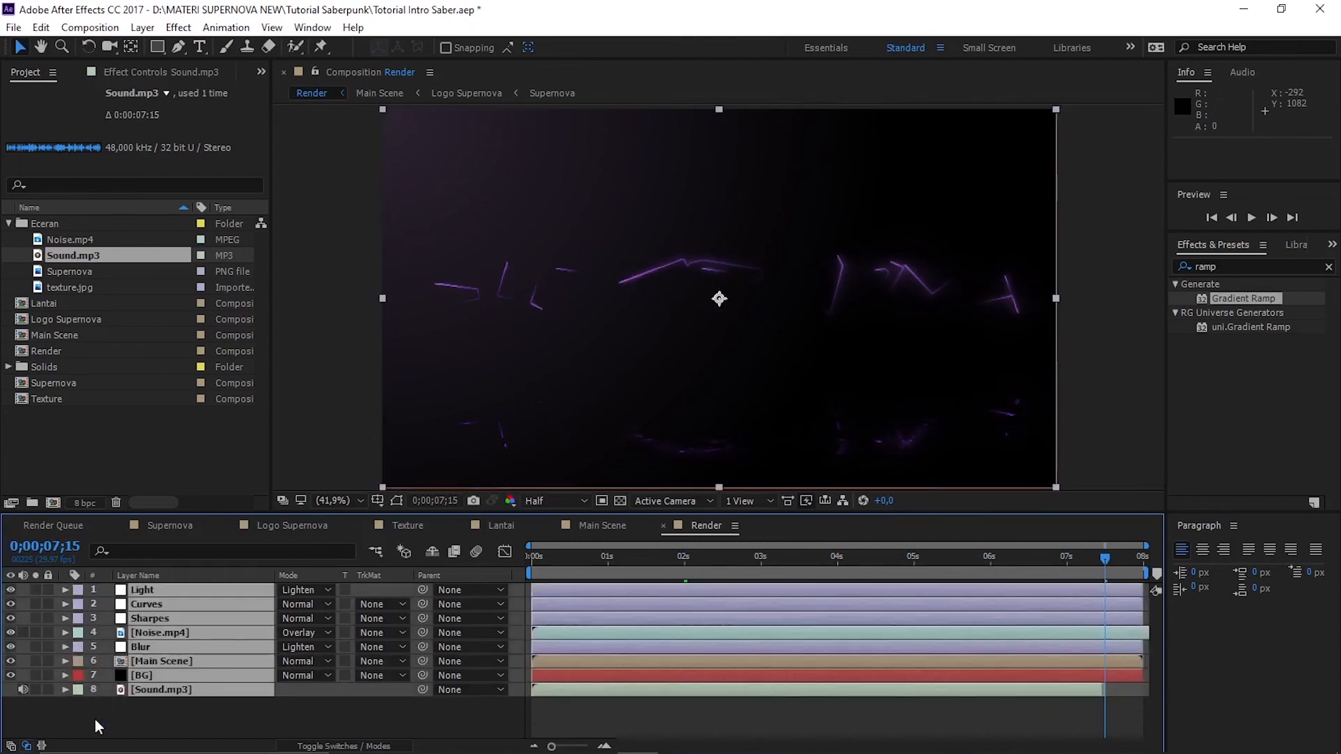
{"action": "left_click", "coordinate": [172, 690], "text": "ctrl"}
{"action": "left_click_drag", "start_coordinate": [551, 746], "coordinate": [591, 747]}
{"action": "left_click_drag", "start_coordinate": [1104, 558], "coordinate": [1091, 557]}
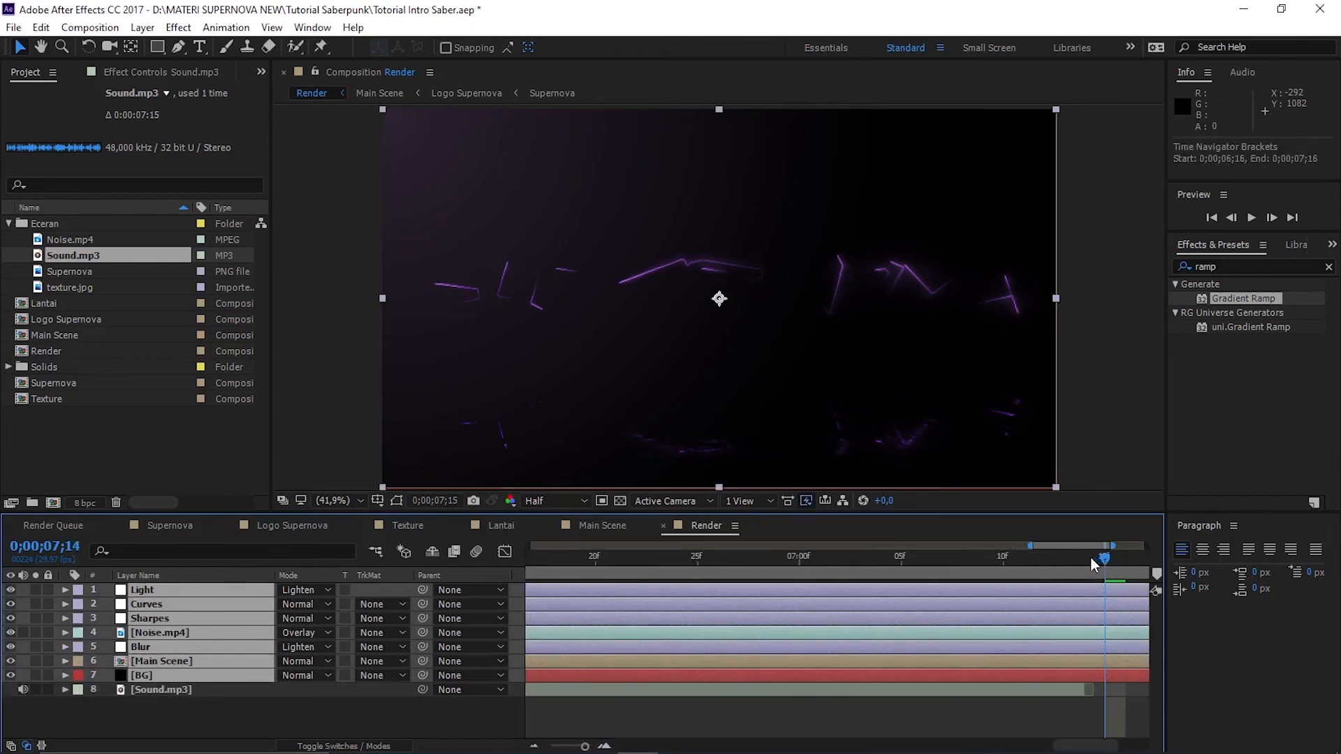
{"action": "left_click_drag", "start_coordinate": [584, 746], "coordinate": [567, 746]}
{"action": "left_click_drag", "start_coordinate": [1143, 674], "coordinate": [1073, 673]}
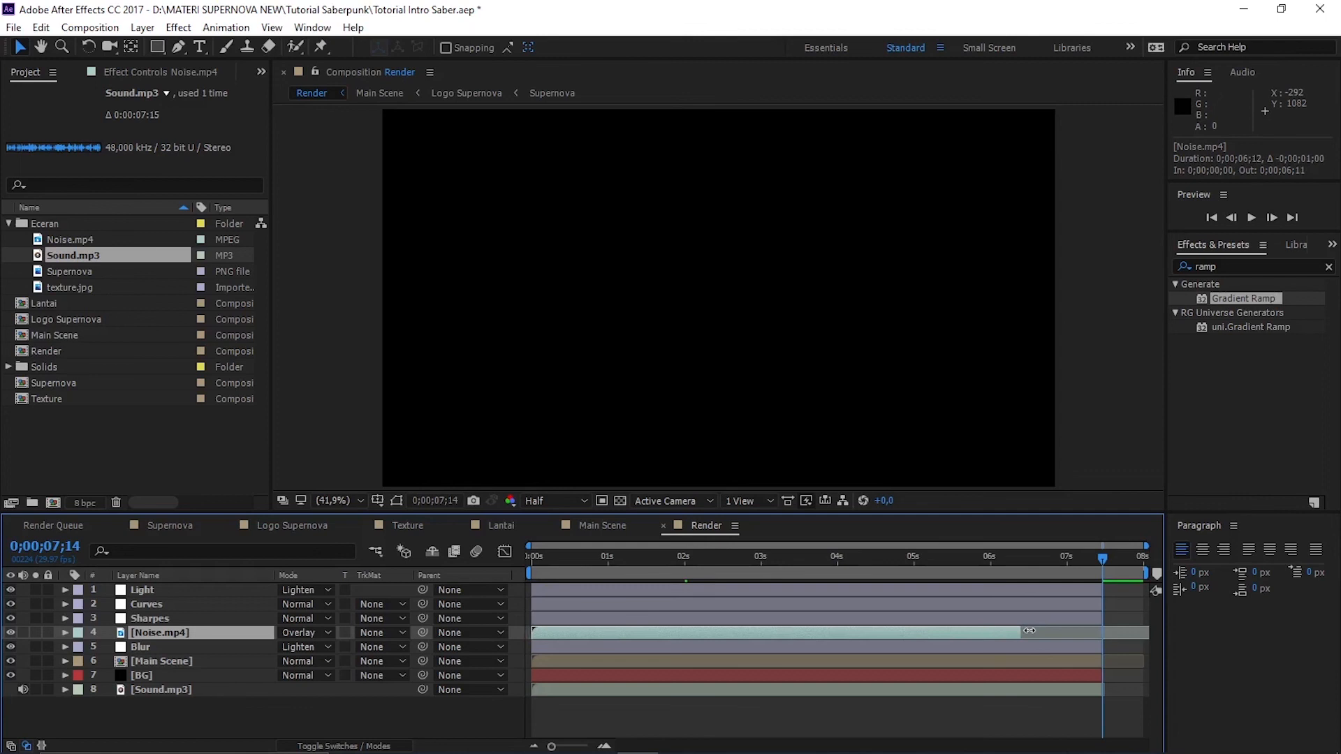
{"action": "left_click_drag", "start_coordinate": [1029, 632], "coordinate": [1110, 649]}
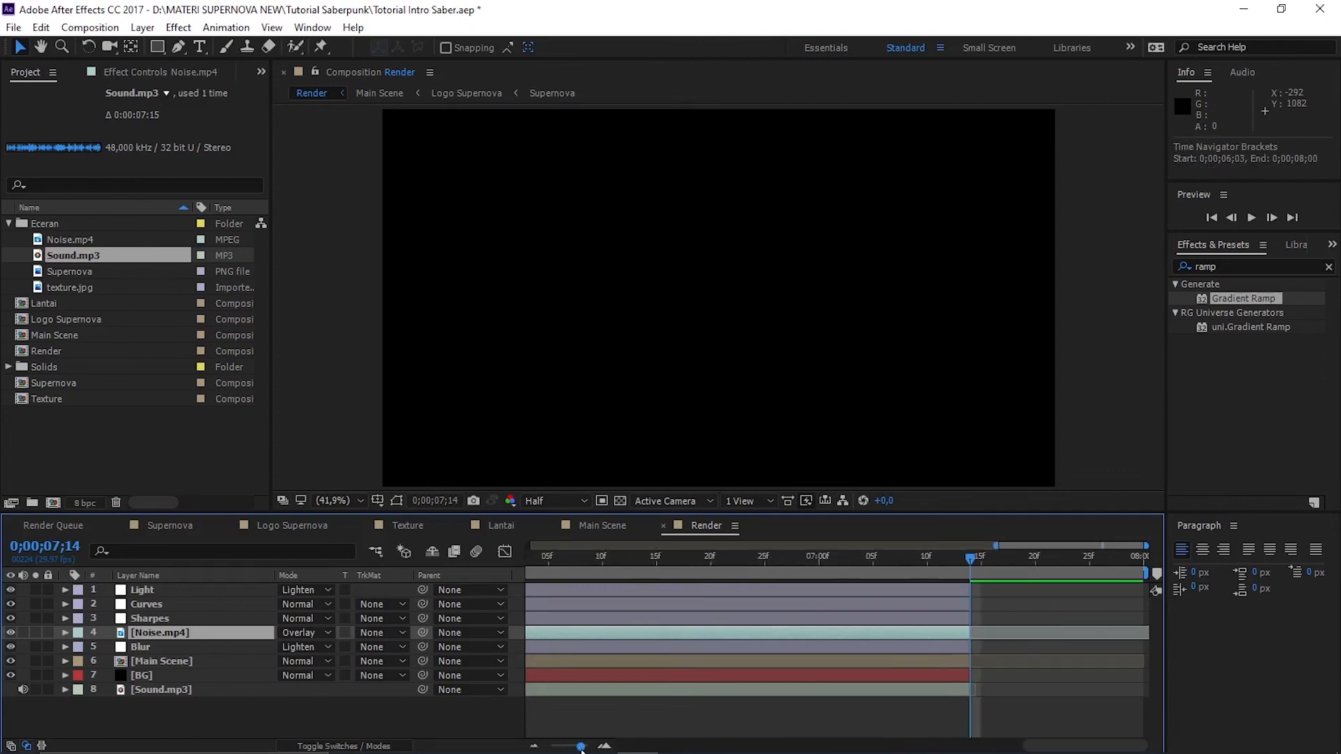
End the work area where the trimmed layers end and preview the Render composition from its first frame
{"action": "left_click", "coordinate": [1214, 219]}
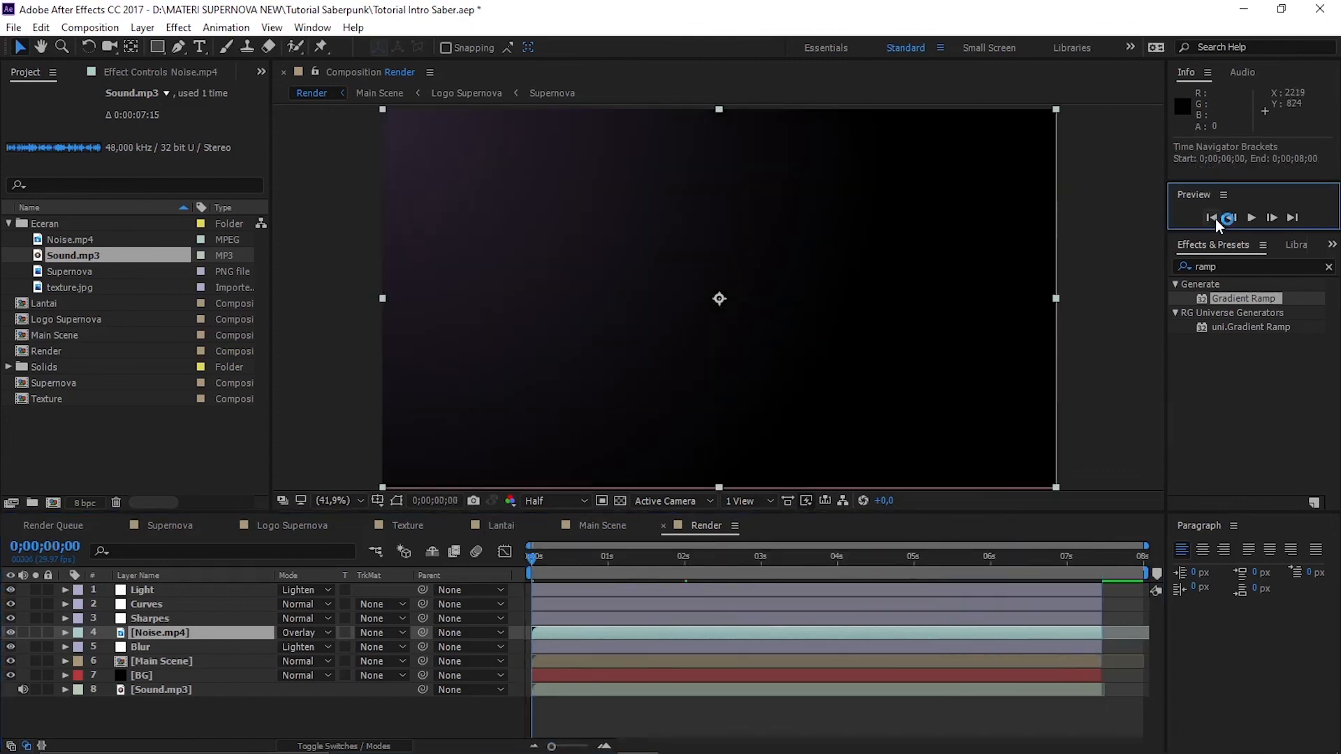
{"action": "left_click", "coordinate": [280, 720]}
{"action": "key", "text": "space"}
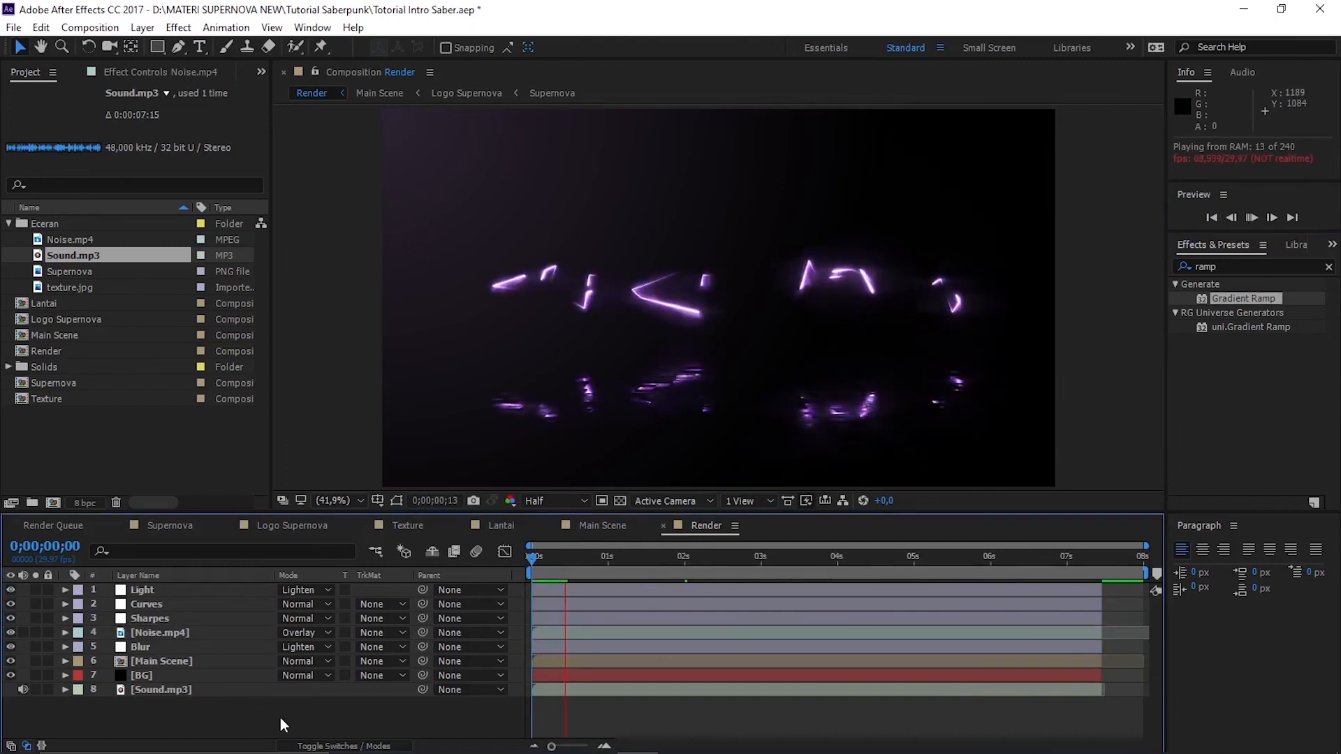
{"action": "left_click", "coordinate": [1250, 221]}
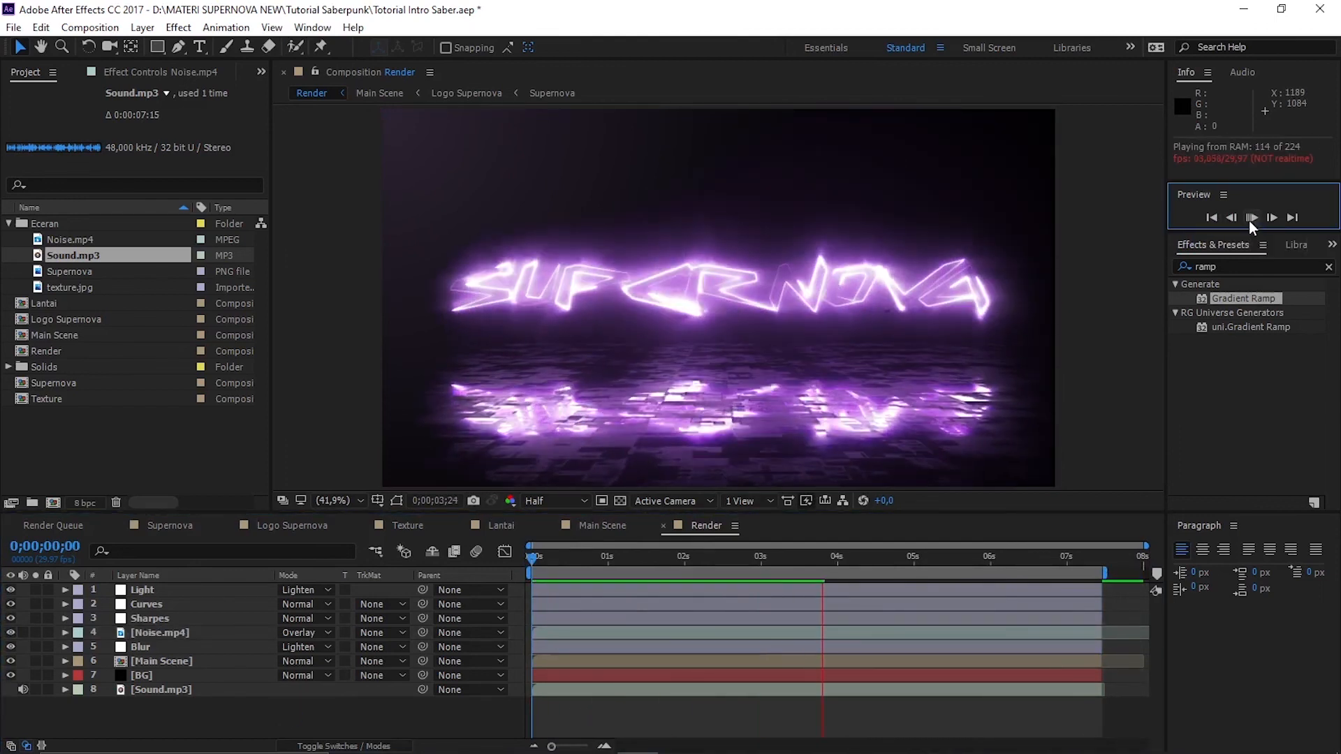